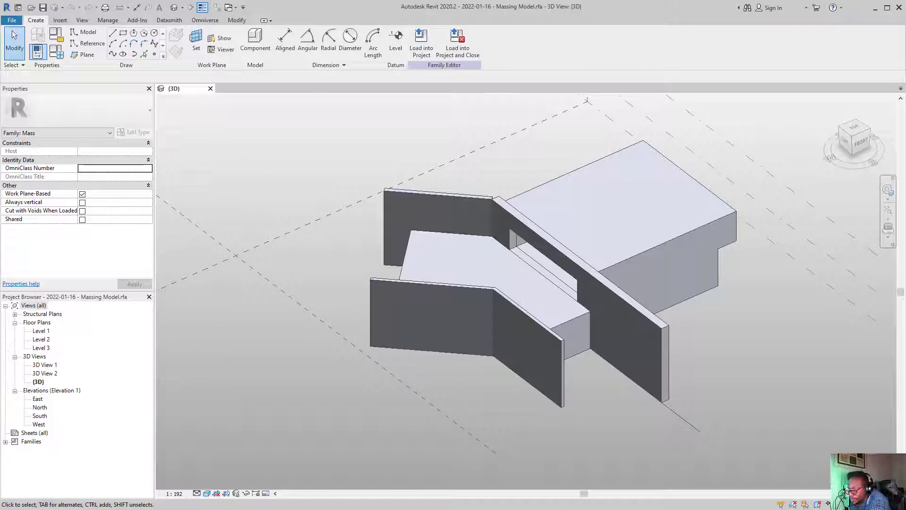
- Switch to the Miro board and review the Design and Massing stages, from project setup through the solar, massing, area, façade and site studies
{"action": "key", "text": "alt+Tab"}
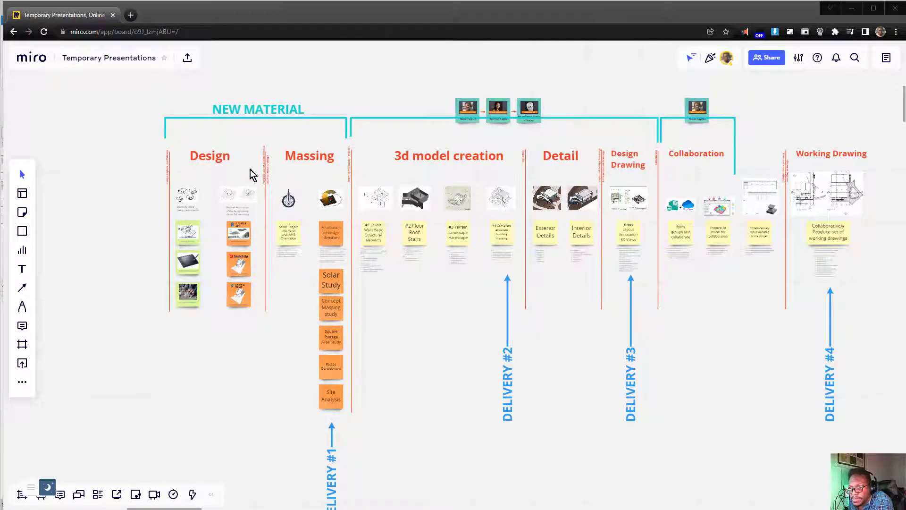
{"action": "scroll", "coordinate": [206, 139], "scroll_direction": "up", "scroll_amount": 5}
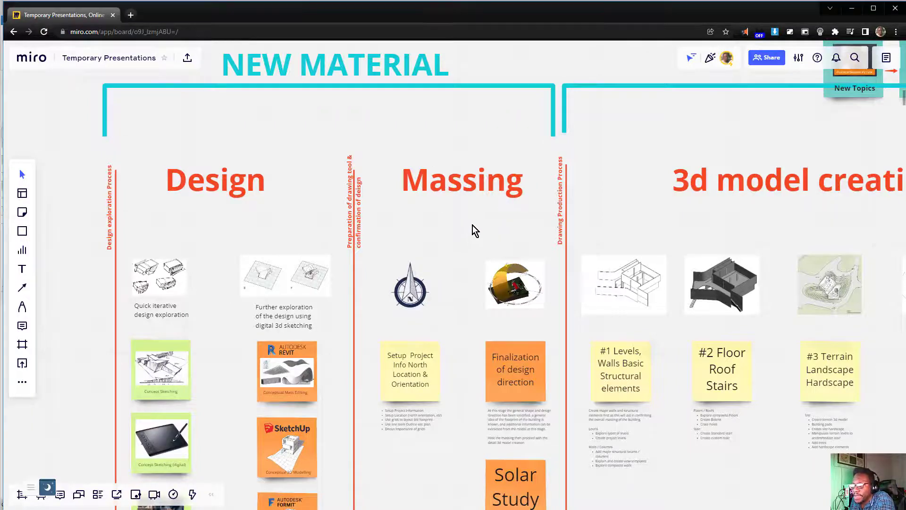
{"action": "scroll", "coordinate": [474, 228], "scroll_direction": "down", "scroll_amount": 5}
{"action": "scroll", "coordinate": [473, 228], "scroll_direction": "right", "scroll_amount": 2}
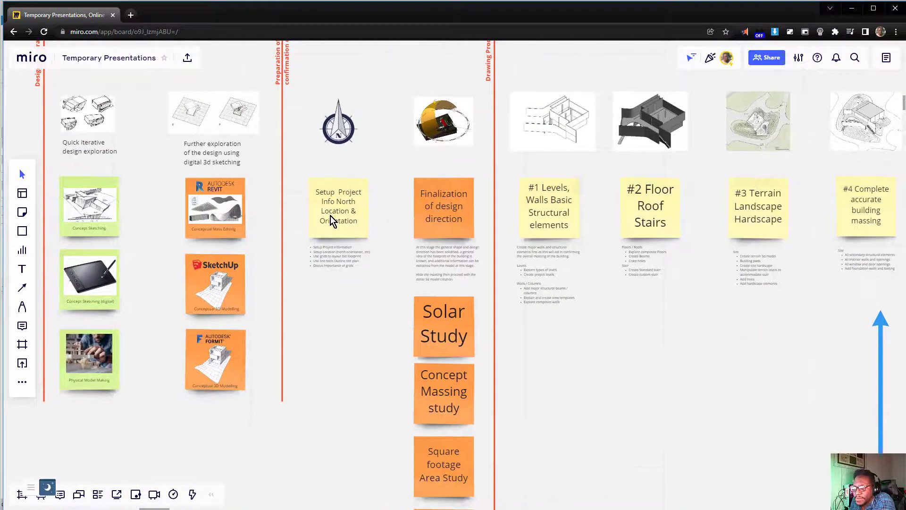
{"action": "scroll", "coordinate": [402, 230], "scroll_direction": "down", "scroll_amount": 3}
{"action": "scroll", "coordinate": [403, 233], "scroll_direction": "up", "scroll_amount": 6}
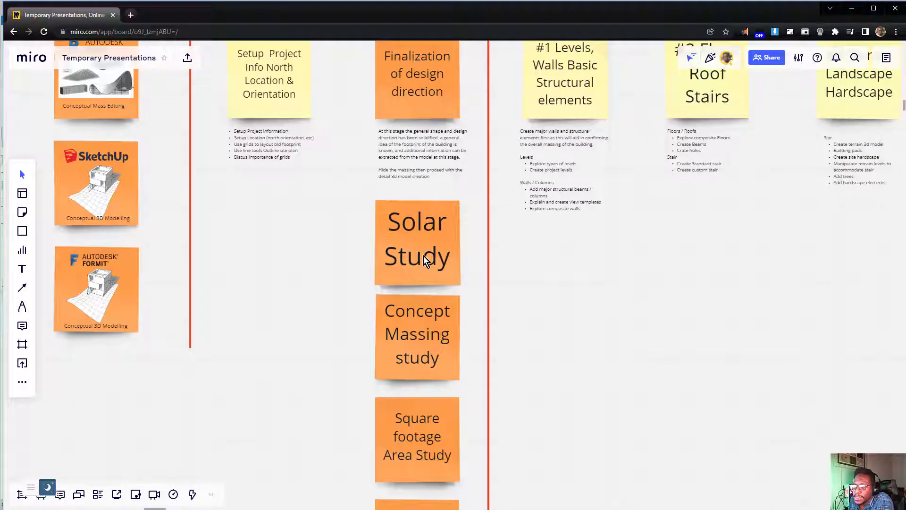
{"action": "scroll", "coordinate": [411, 243], "scroll_direction": "down", "scroll_amount": 1}
{"action": "scroll", "coordinate": [411, 243], "scroll_direction": "right", "scroll_amount": 1}
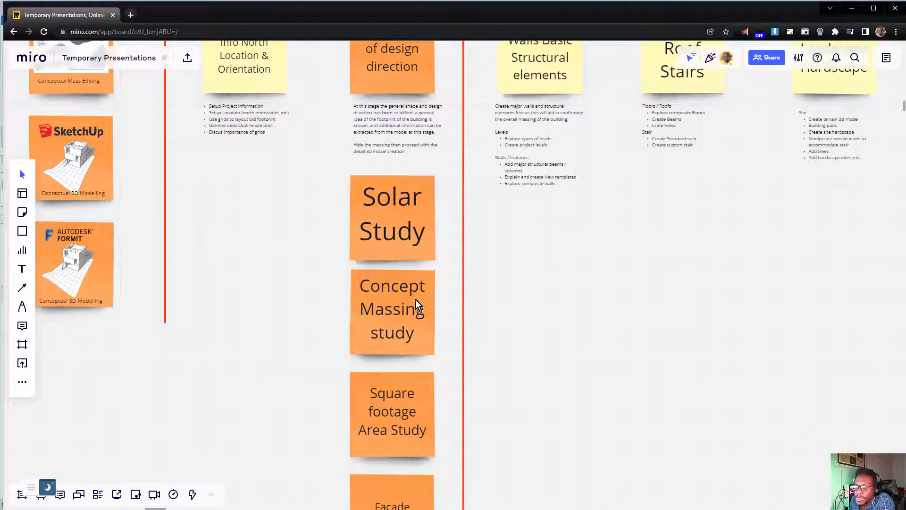
{"action": "scroll", "coordinate": [415, 299], "scroll_direction": "down", "scroll_amount": 5}
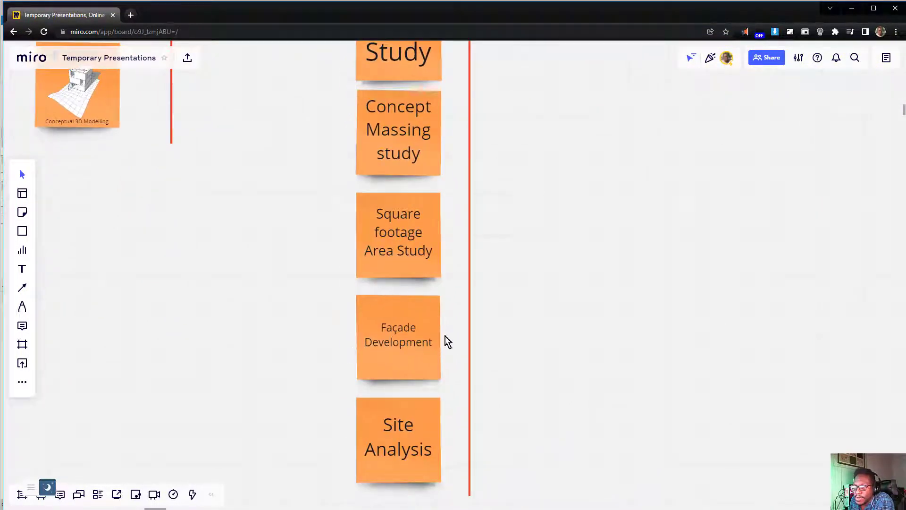
{"action": "scroll", "coordinate": [394, 373], "scroll_direction": "down", "scroll_amount": 1}
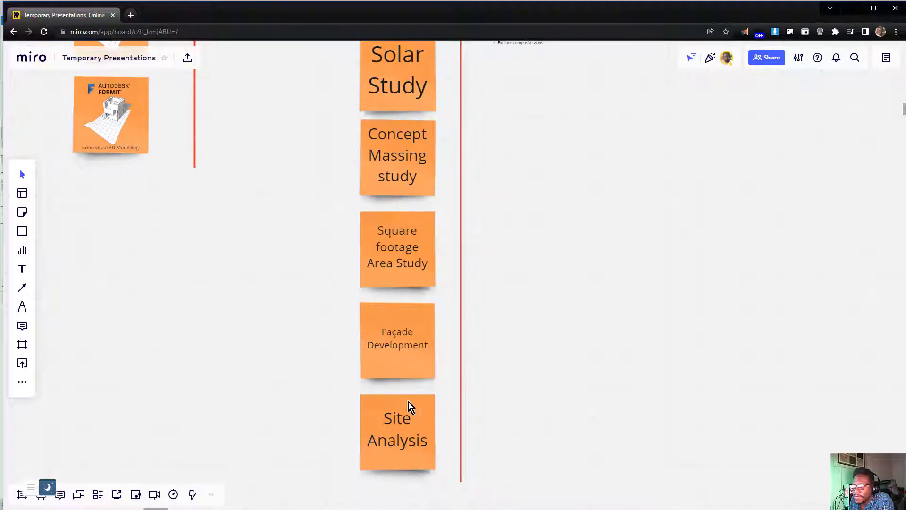
{"action": "scroll", "coordinate": [403, 348], "scroll_direction": "down", "scroll_amount": 2}
{"action": "scroll", "coordinate": [396, 263], "scroll_direction": "up", "scroll_amount": 4}
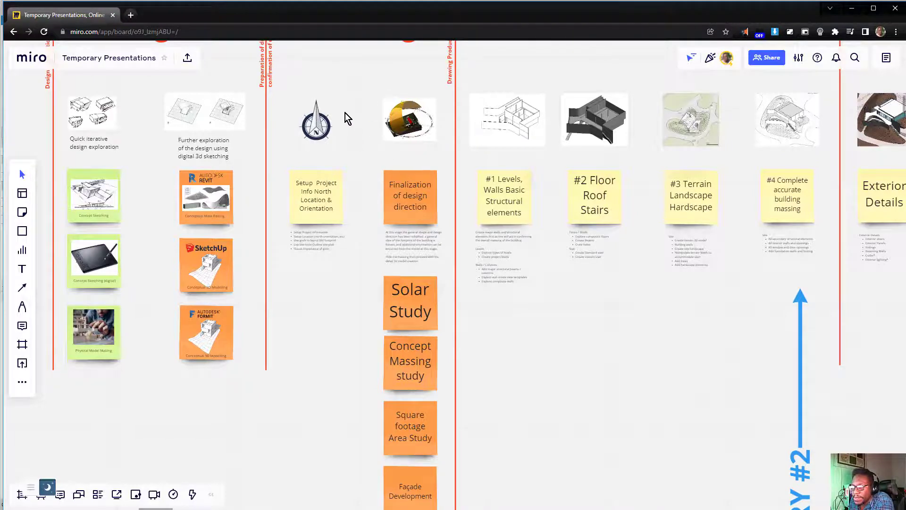
{"action": "scroll", "coordinate": [332, 95], "scroll_direction": "up", "scroll_amount": 5}
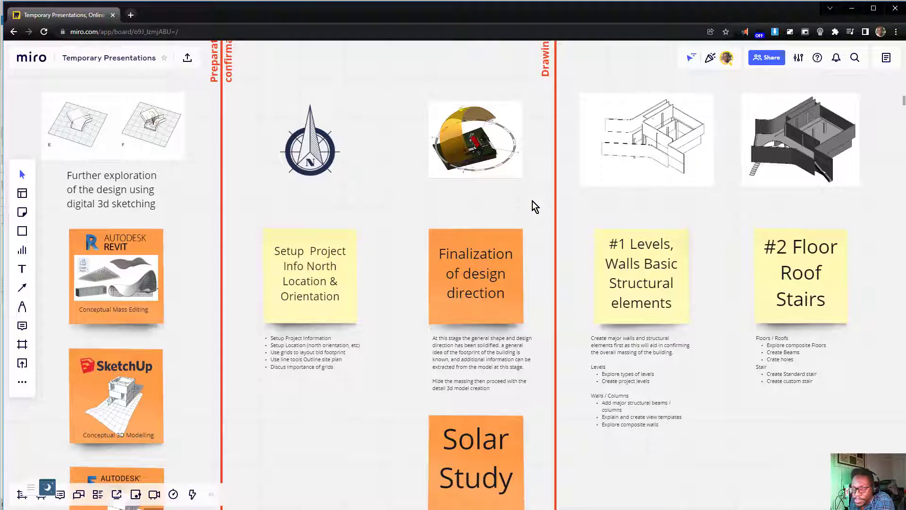
{"action": "right_click_drag", "start_coordinate": [426, 144], "coordinate": [401, 173]}
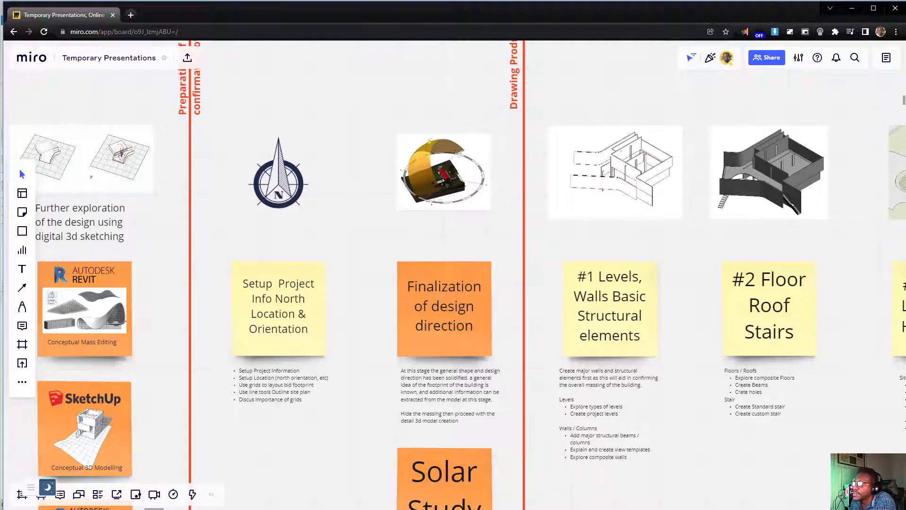
- Return to Revit and examine the 3D massing model from several angles, comparing it with the dimensioned massing sketch in Photos
{"action": "left_click", "coordinate": [755, 493]}
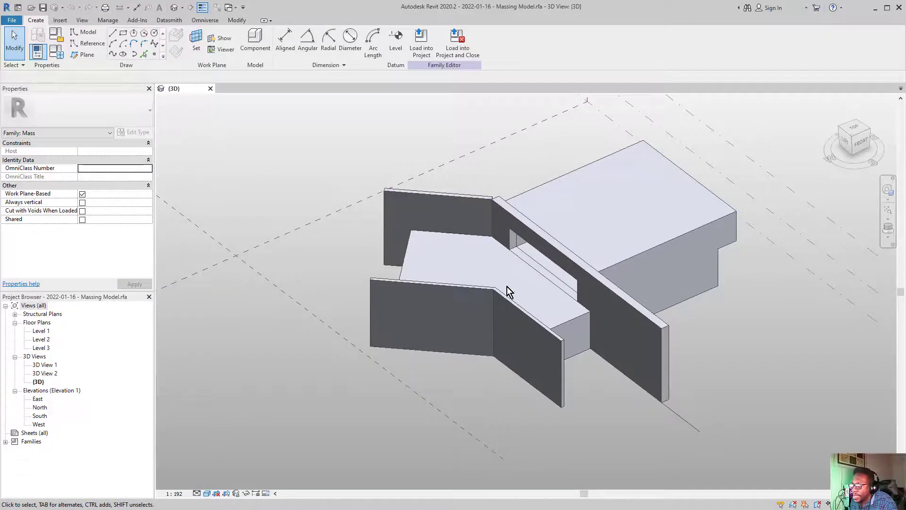
{"action": "mouse_move", "coordinate": [501, 300]}
{"action": "middle_mouse_down", "text": "shift"}
{"action": "mouse_move", "coordinate": [514, 296]}
{"action": "mouse_move", "coordinate": [480, 298]}
{"action": "mouse_move", "coordinate": [455, 314]}
{"action": "mouse_move", "coordinate": [490, 313]}
{"action": "mouse_move", "coordinate": [536, 475]}
{"action": "middle_mouse_up", "text": "shift"}
{"action": "key", "text": "alt+Tab"}
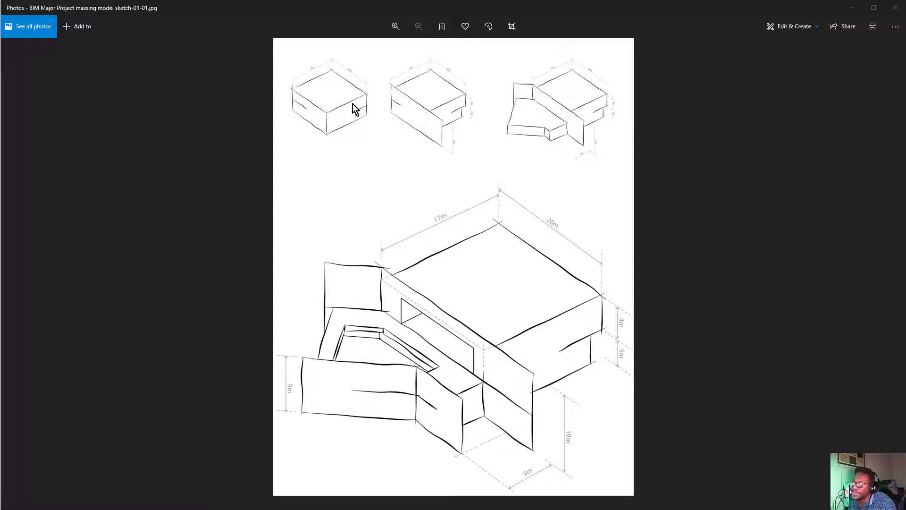
{"action": "left_click", "coordinate": [851, 8]}
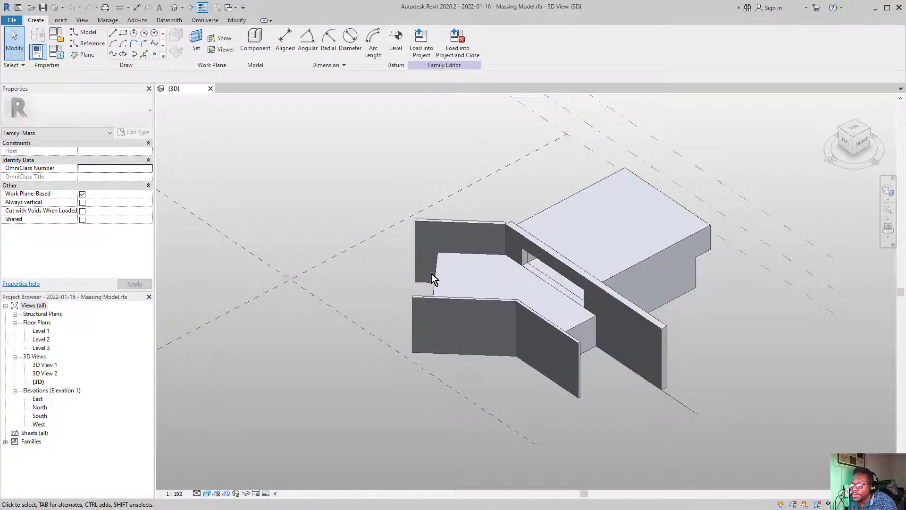
{"action": "middle_click_drag", "start_coordinate": [425, 269], "coordinate": [462, 273], "text": "shift"}
{"action": "scroll", "coordinate": [462, 267], "scroll_direction": "up", "scroll_amount": 5}
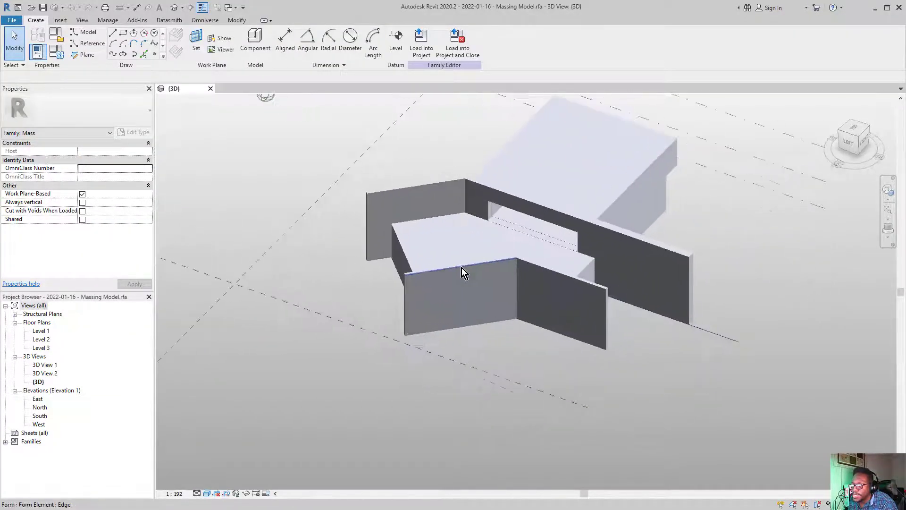
{"action": "scroll", "coordinate": [463, 264], "scroll_direction": "down", "scroll_amount": 2}
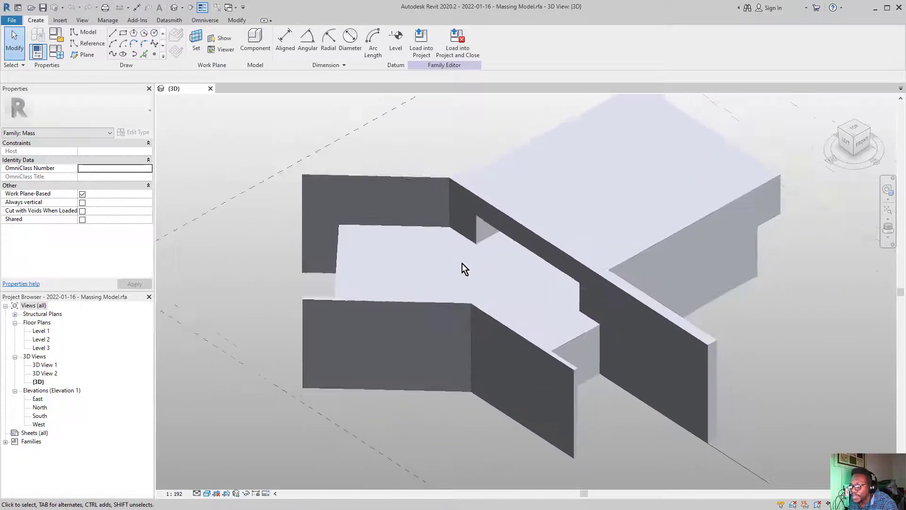
{"action": "mouse_move", "coordinate": [462, 263]}
{"action": "middle_mouse_down", "text": "shift"}
{"action": "mouse_move", "coordinate": [476, 263]}
{"action": "mouse_move", "coordinate": [462, 262]}
{"action": "mouse_move", "coordinate": [464, 254]}
{"action": "middle_mouse_up", "text": "shift"}
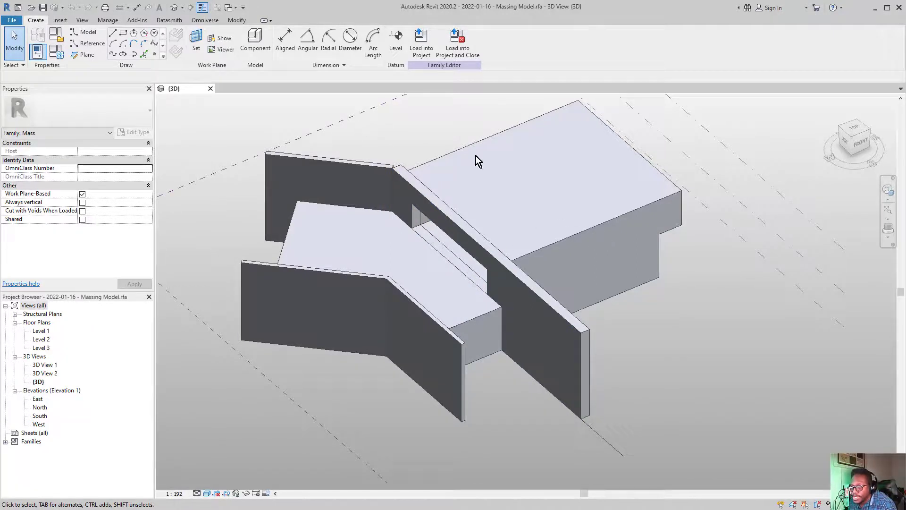
{"action": "scroll", "coordinate": [500, 174], "scroll_direction": "up", "scroll_amount": 2}
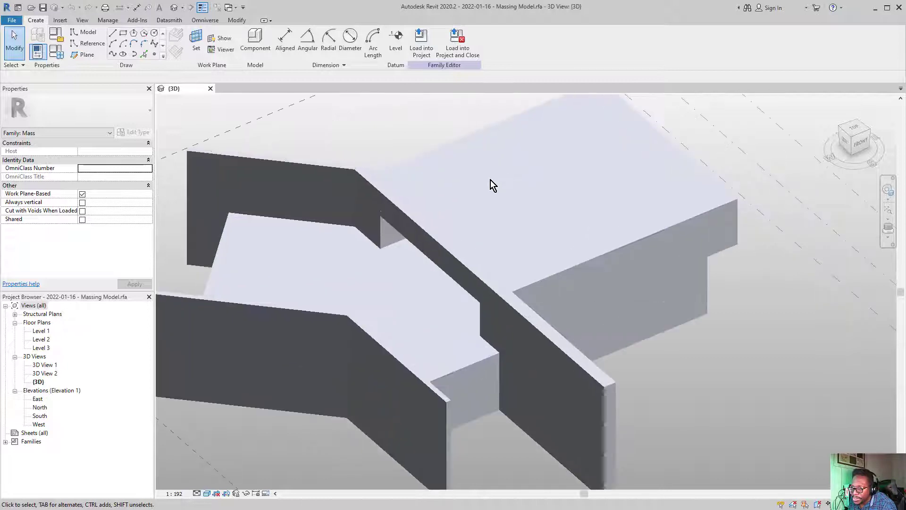
{"action": "scroll", "coordinate": [390, 163], "scroll_direction": "down", "scroll_amount": 5}
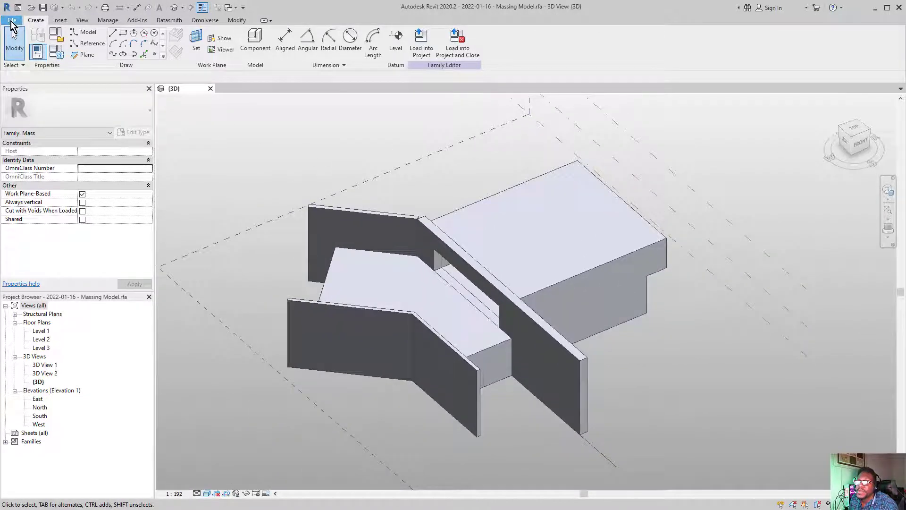
- Review the types of new file that can be created, from project and family to conceptual mass, title block and annotation symbol
{"action": "left_click", "coordinate": [21, 20]}
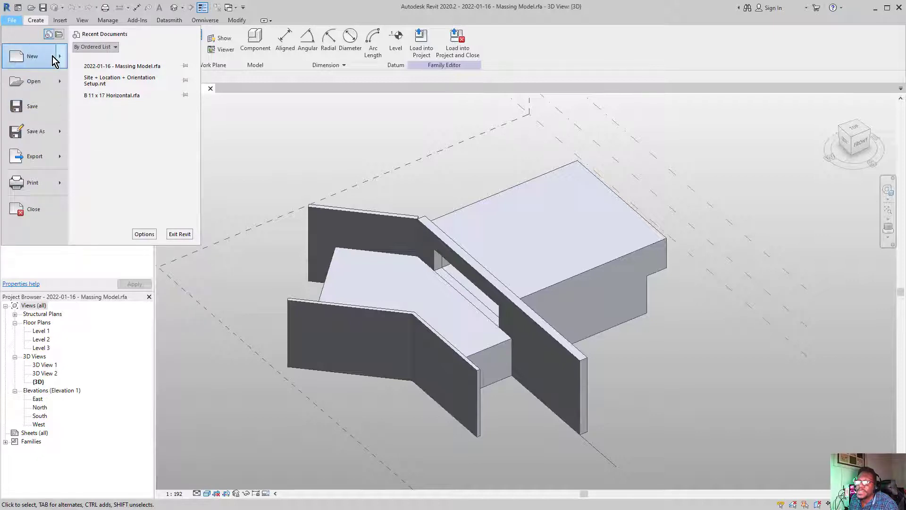
{"action": "mouse_move", "coordinate": [55, 59]}
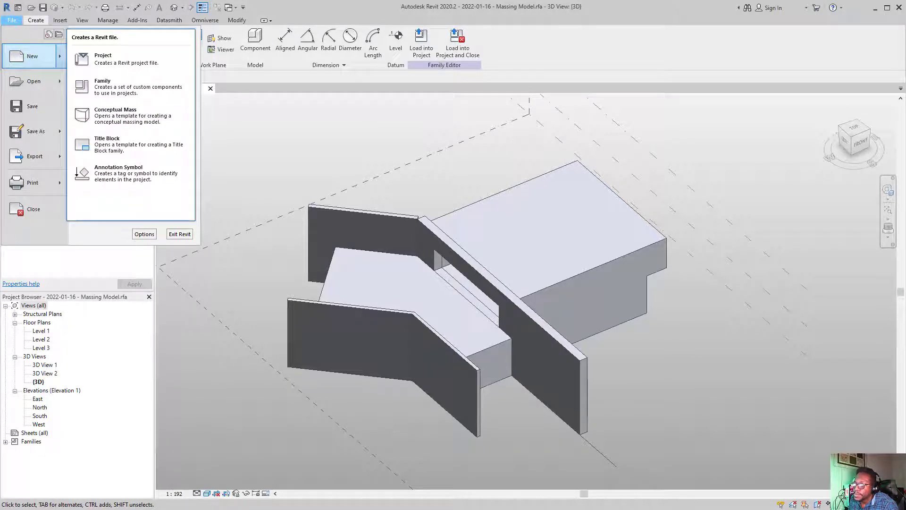
{"action": "key", "text": "Escape"}
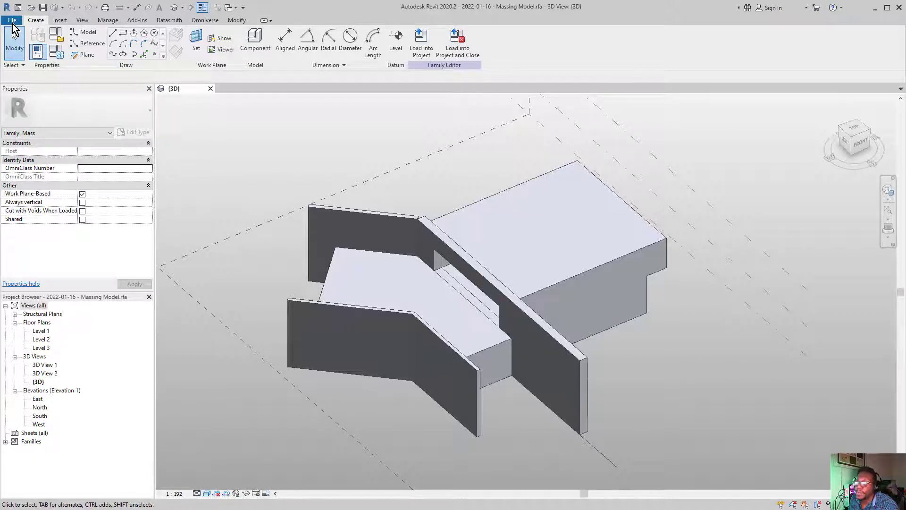
{"action": "left_click", "coordinate": [12, 20]}
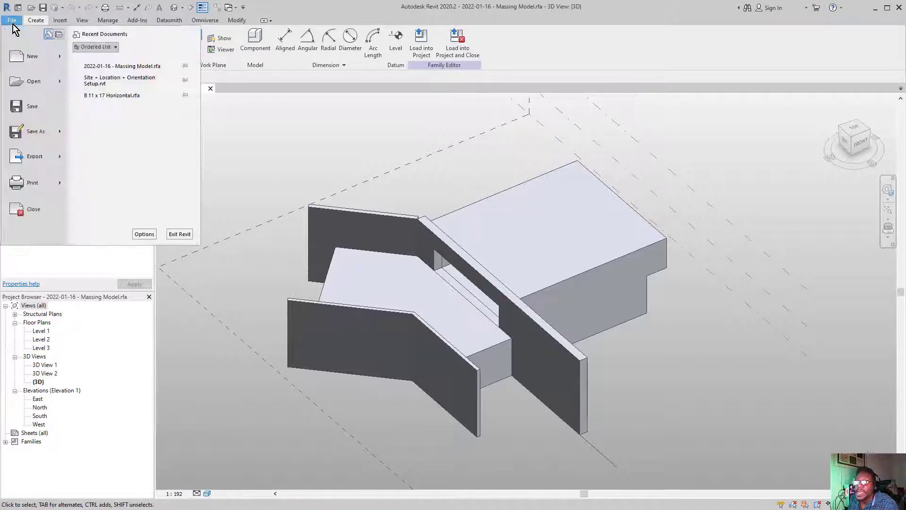
{"action": "mouse_move", "coordinate": [62, 60]}
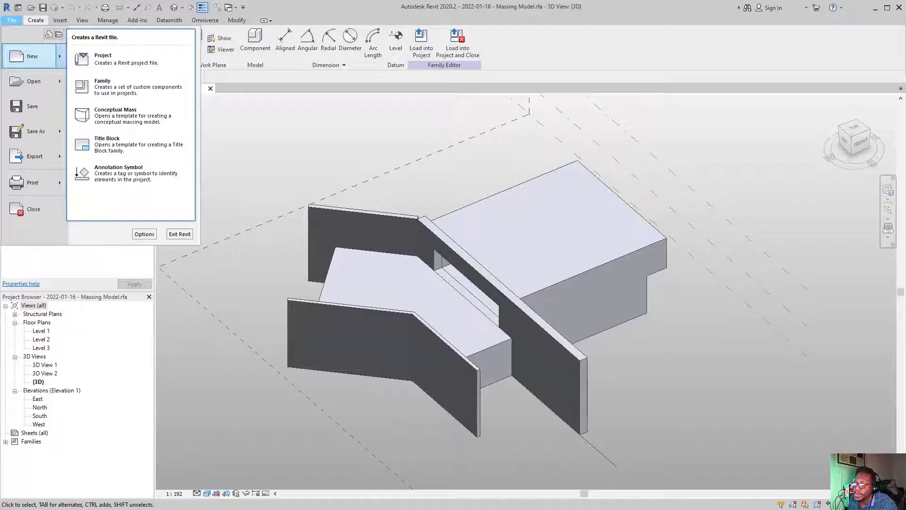
- Switch to the workflow presentation in the browser and examine the slides on project and family modelling environments
{"action": "key", "text": "alt+Tab"}
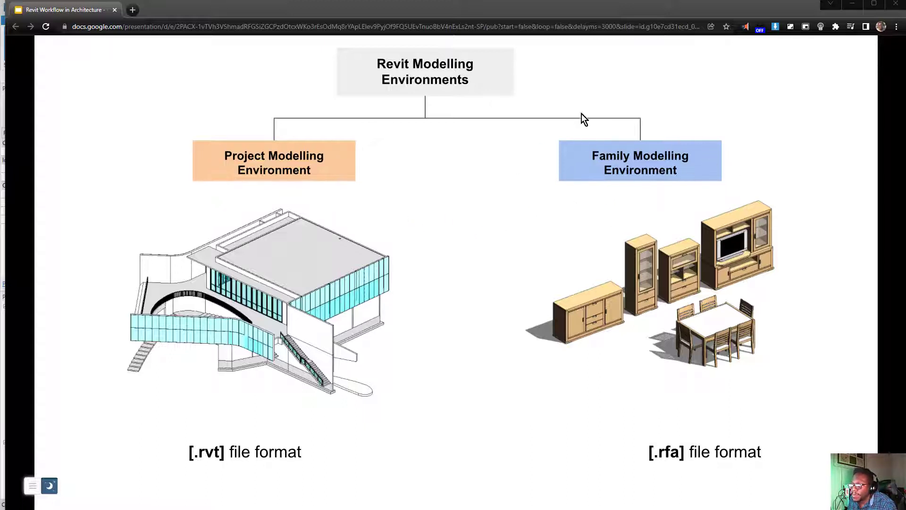
{"action": "left_click", "coordinate": [568, 179]}
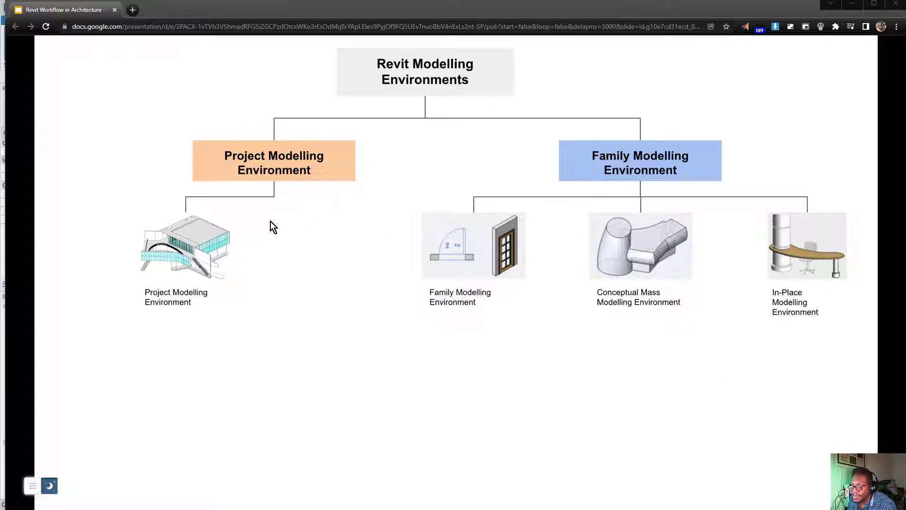
{"action": "left_click", "coordinate": [855, 8]}
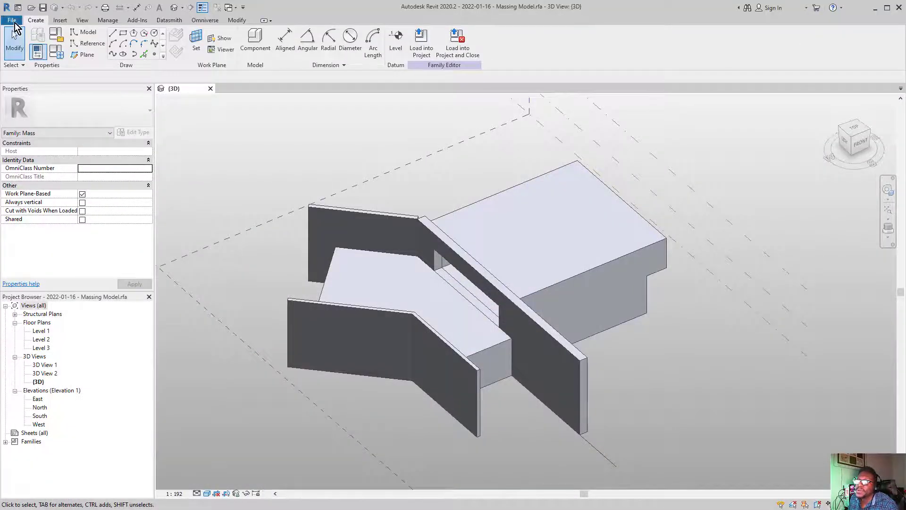
- Create a new Revit project based on the Architectural Template
{"action": "left_click", "coordinate": [12, 21]}
{"action": "mouse_move", "coordinate": [62, 65]}
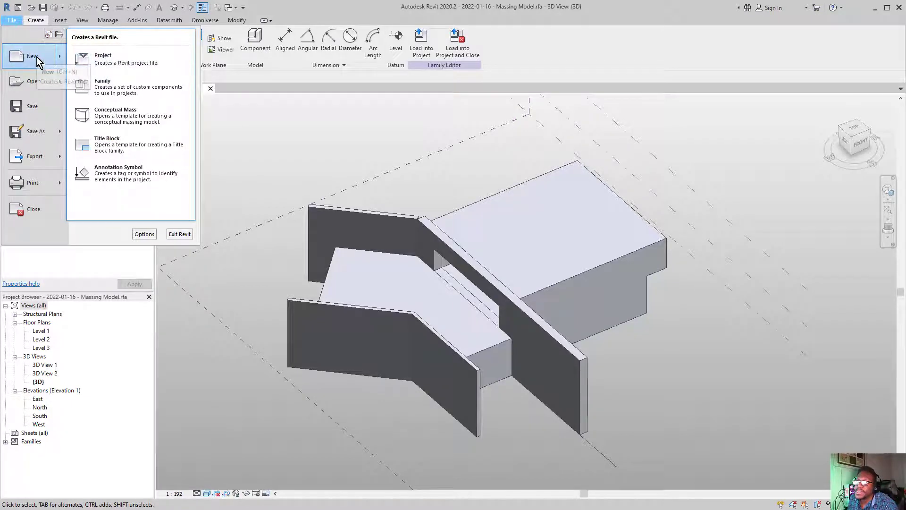
{"action": "key", "text": "Escape"}
{"action": "key", "text": "Escape"}
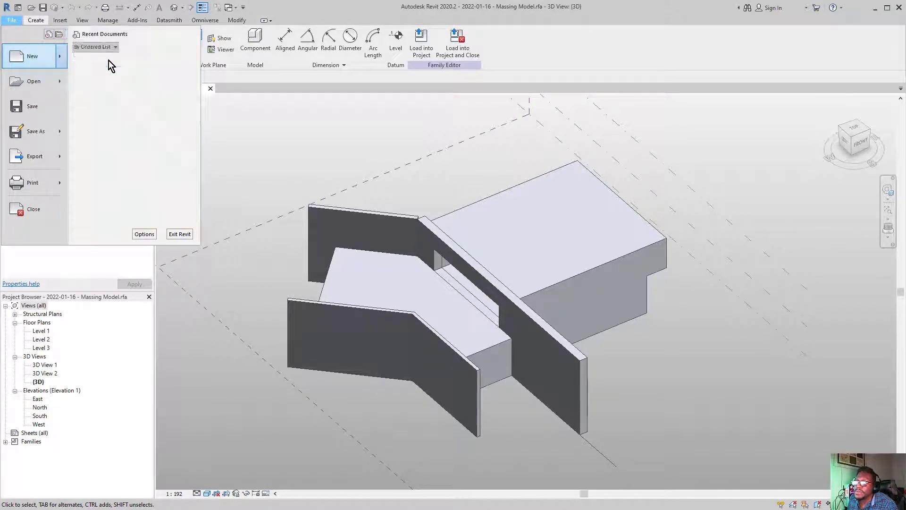
{"action": "key", "text": "ctrl+n"}
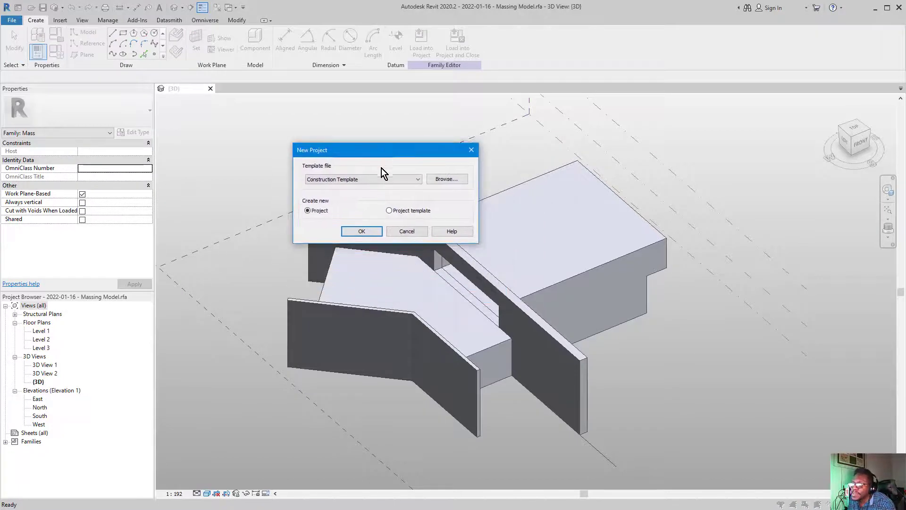
{"action": "left_click", "coordinate": [375, 179]}
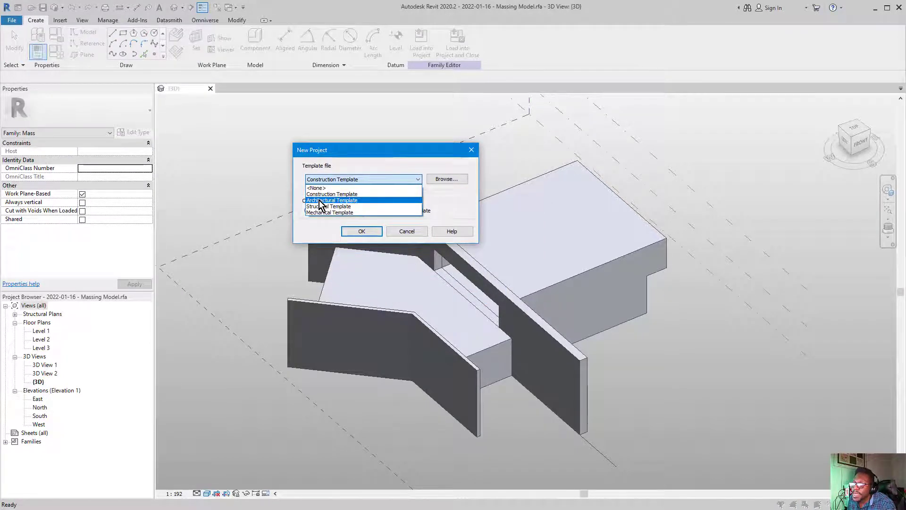
{"action": "left_click", "coordinate": [336, 200]}
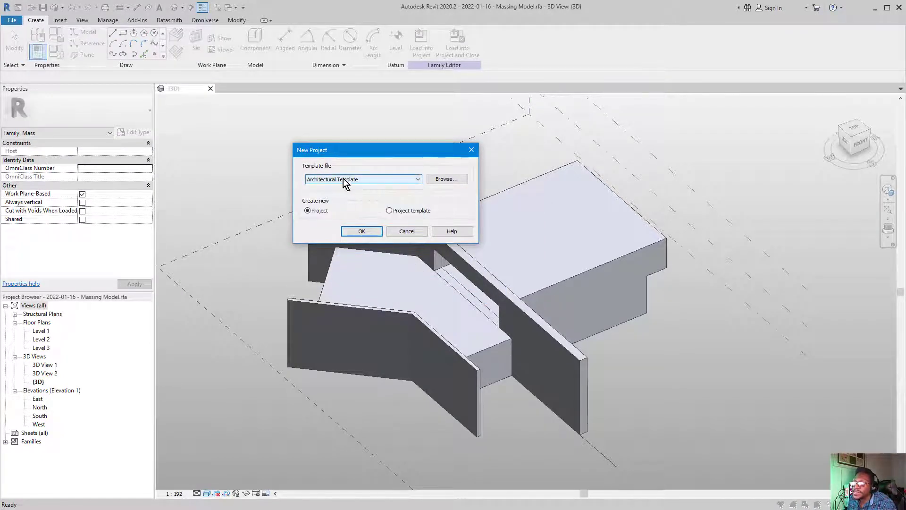
{"action": "left_click", "coordinate": [366, 232]}
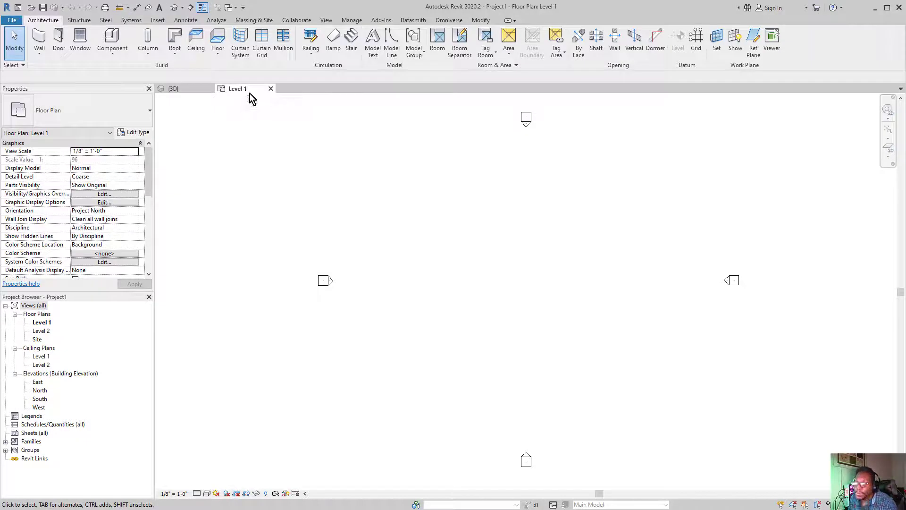
- Go back to the massing model family's 3D view and close it, leaving only the new project open
{"action": "left_click", "coordinate": [189, 89]}
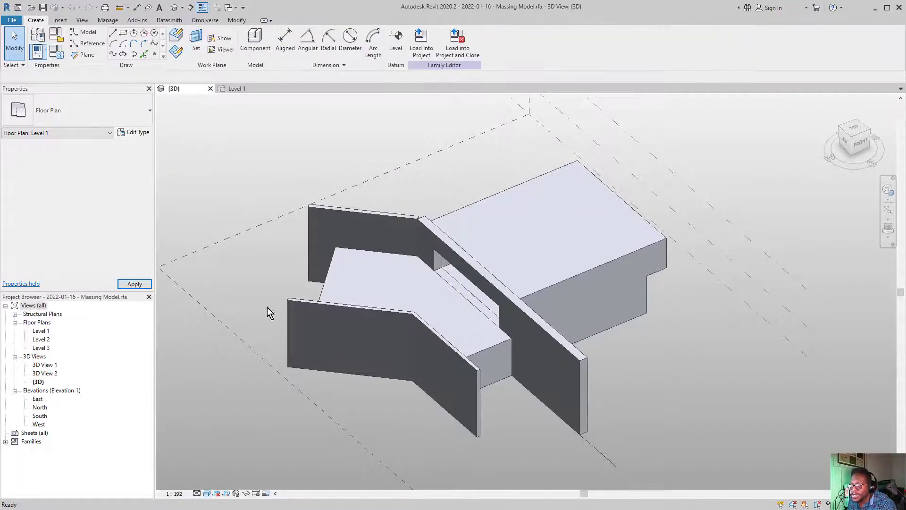
{"action": "left_click", "coordinate": [210, 89]}
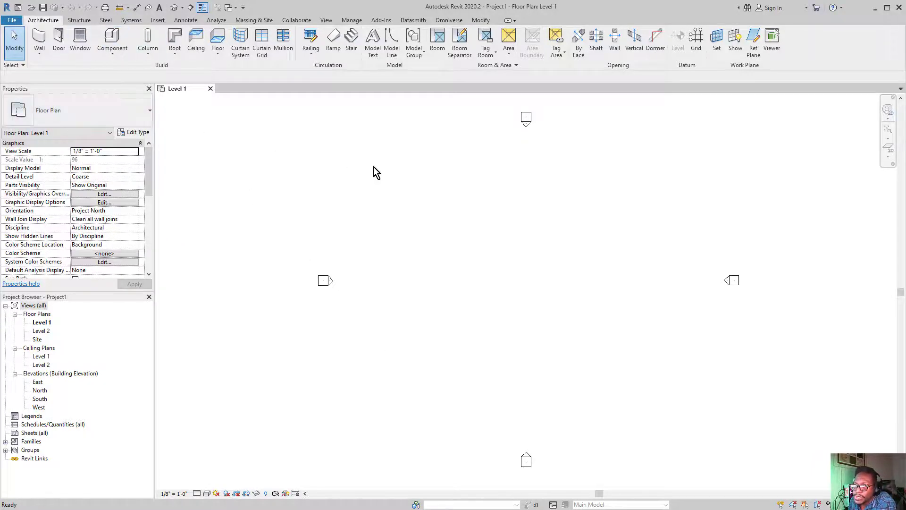
- In the project information, set the organization name to CSA, organization description to Major Project and building name to M+ Pavilion
{"action": "left_click", "coordinate": [352, 21]}
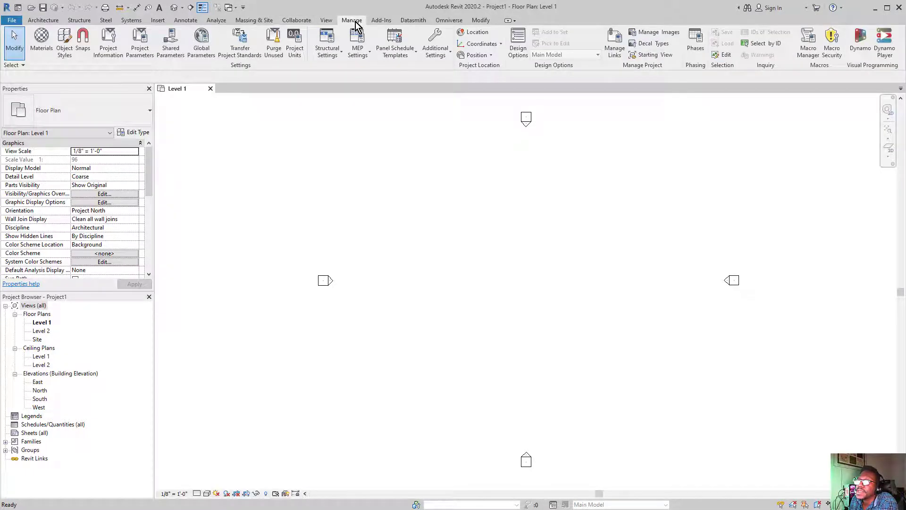
{"action": "left_click", "coordinate": [107, 50]}
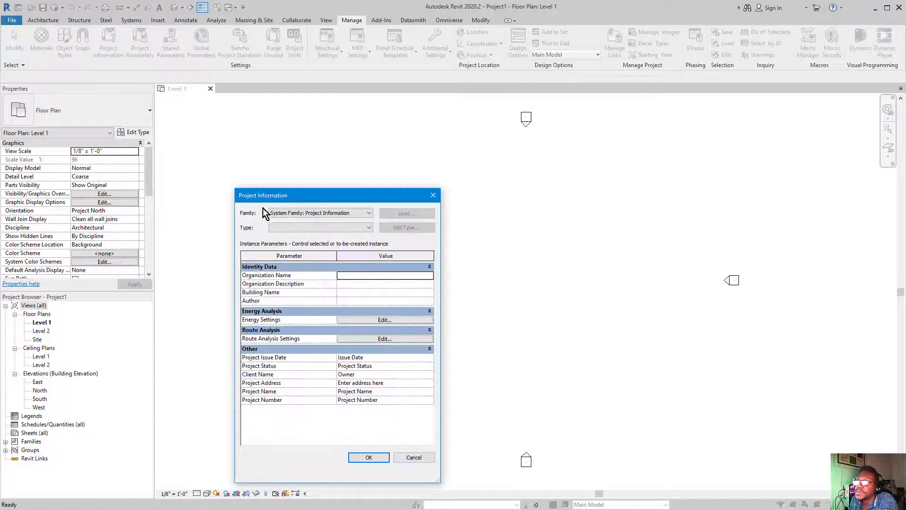
{"action": "left_click_drag", "start_coordinate": [309, 198], "coordinate": [258, 137]}
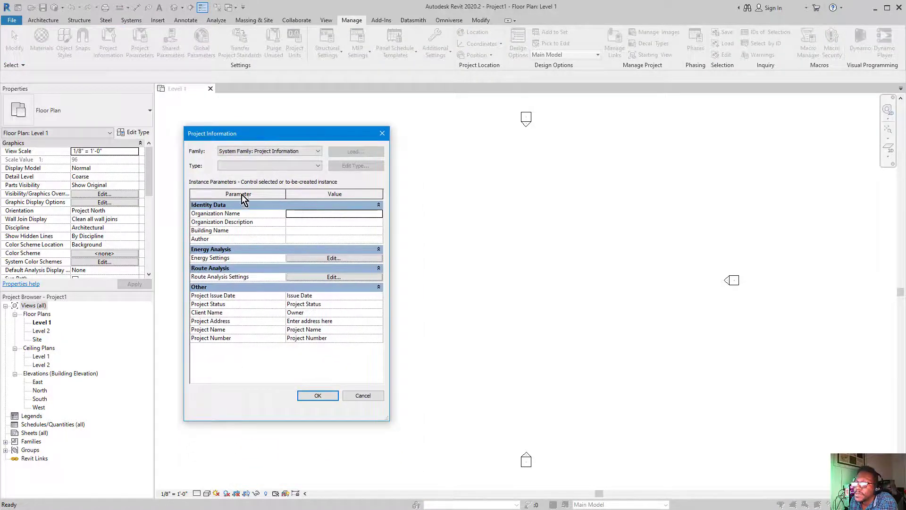
{"action": "left_click", "coordinate": [304, 214]}
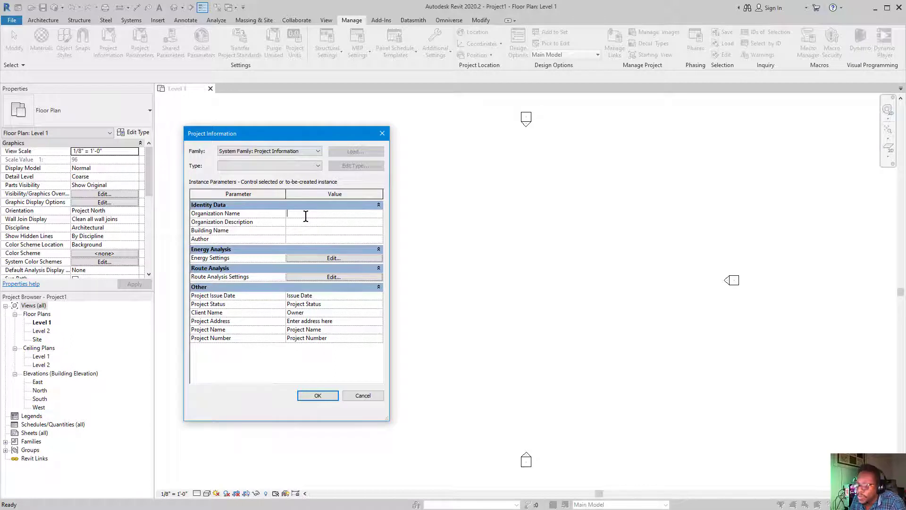
{"action": "type", "text": "CSA"}
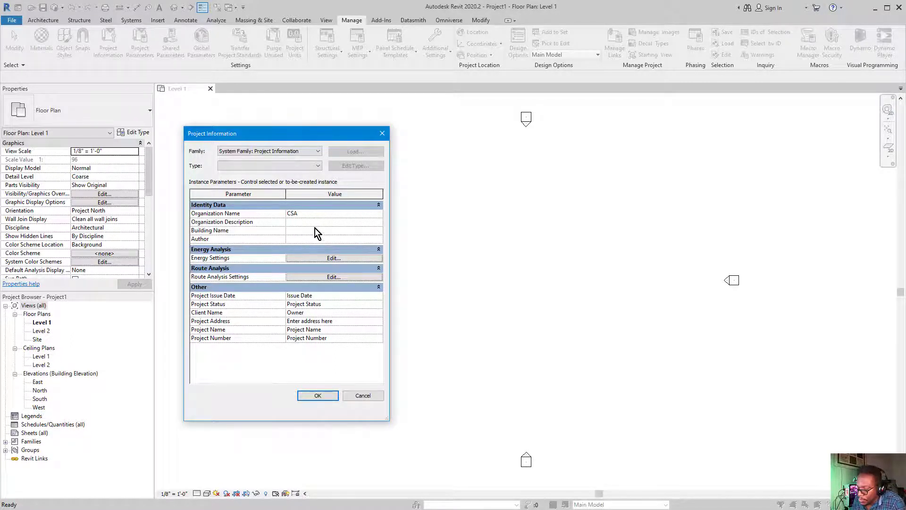
{"action": "type", "text": "Major P"}
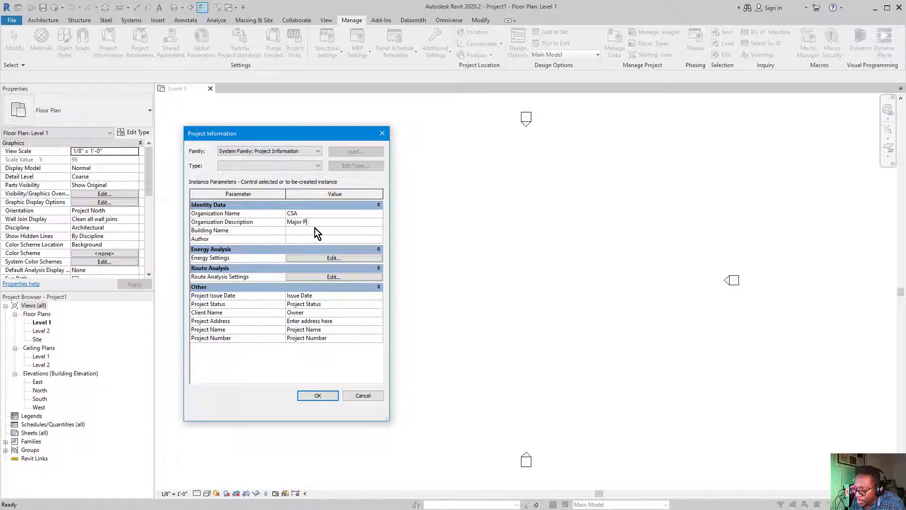
{"action": "type", "text": "roject"}
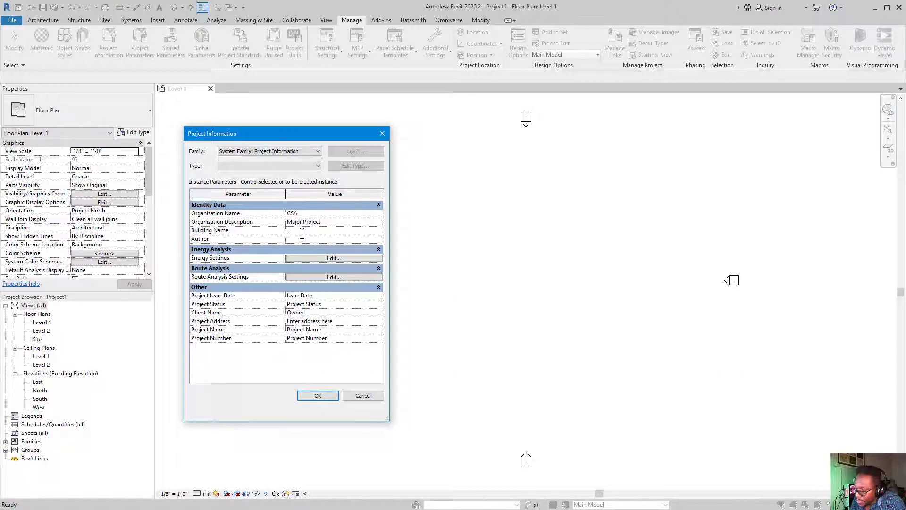
{"action": "type", "text": "M"}
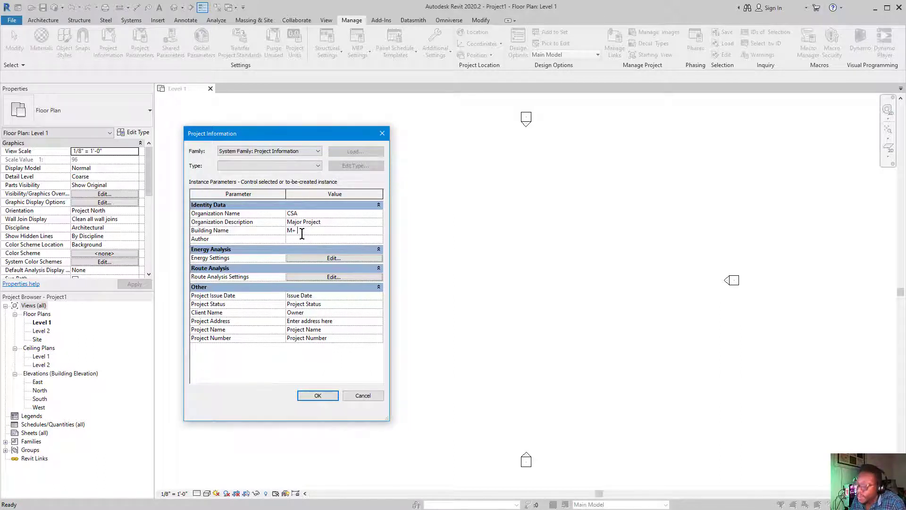
{"action": "type", "text": "+ Pavilion"}
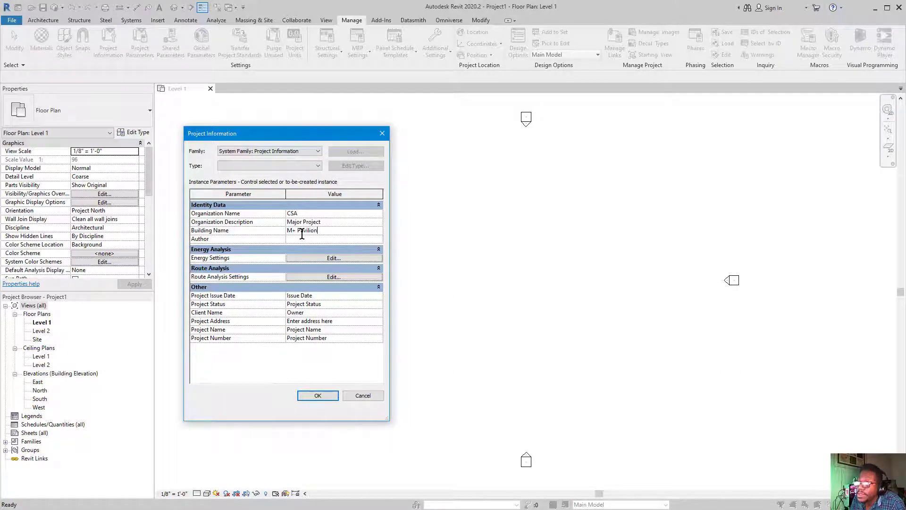
- Enter the author's full name in the project information, leave the client name as it is and accept the details
{"action": "left_click", "coordinate": [311, 241]}
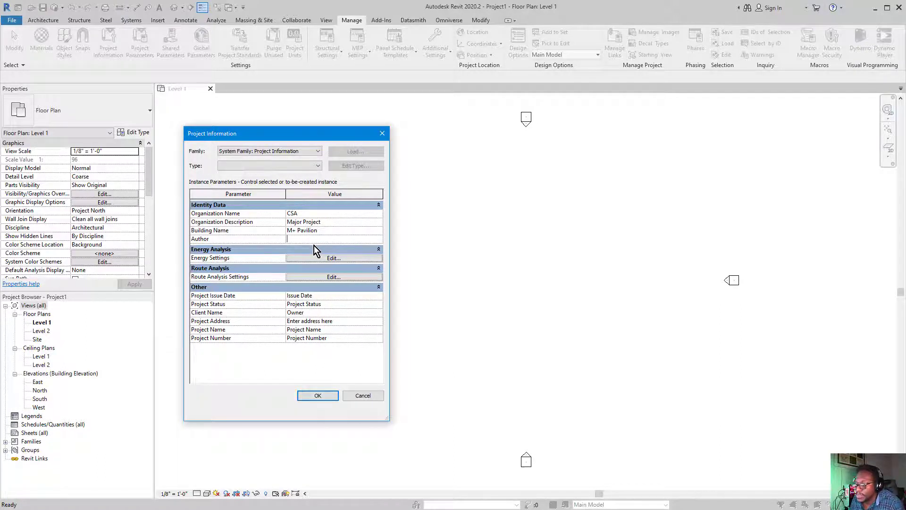
{"action": "type", "text": "Br"}
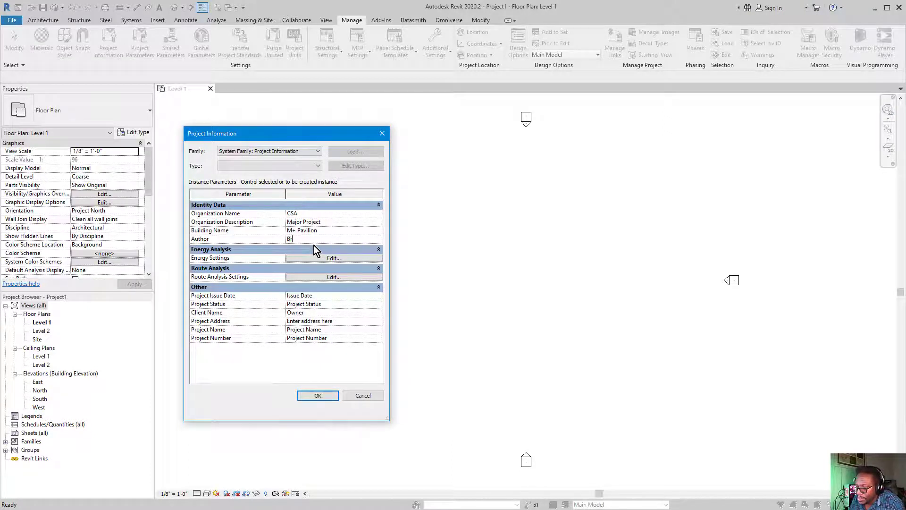
{"action": "type", "text": "ian Williams"}
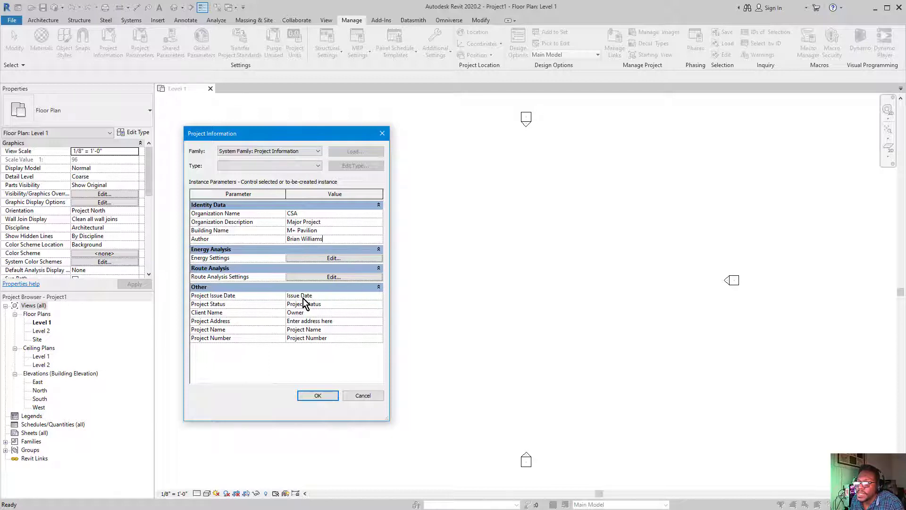
{"action": "left_click", "coordinate": [308, 312]}
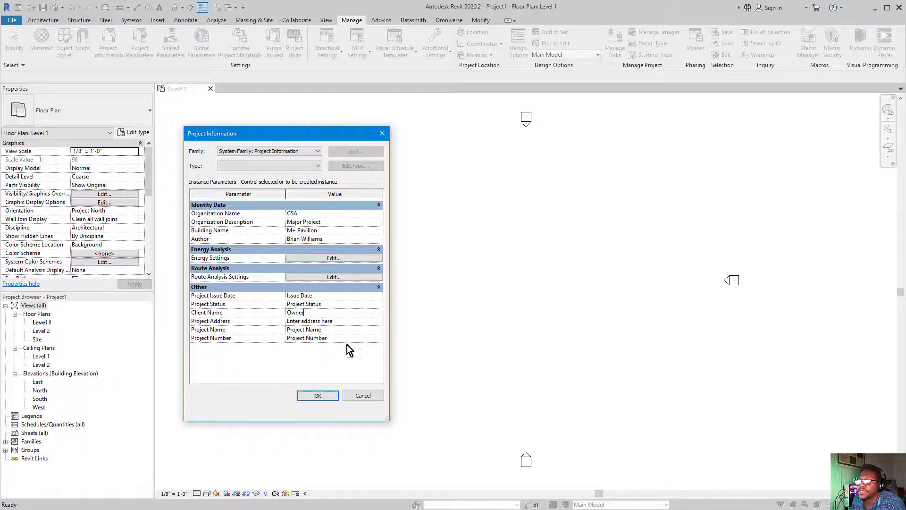
{"action": "left_click", "coordinate": [323, 398]}
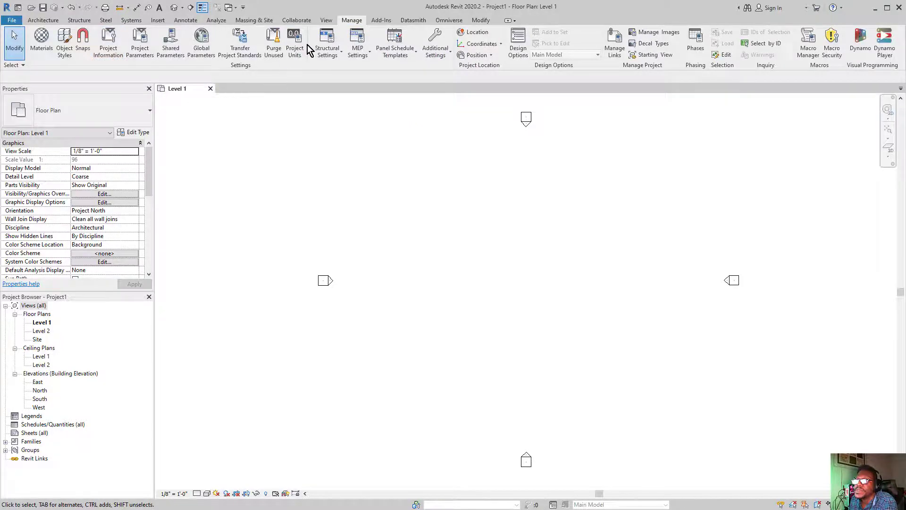
- Set the project's length units to meters with 2 decimal places and the m unit symbol
{"action": "left_click", "coordinate": [294, 47]}
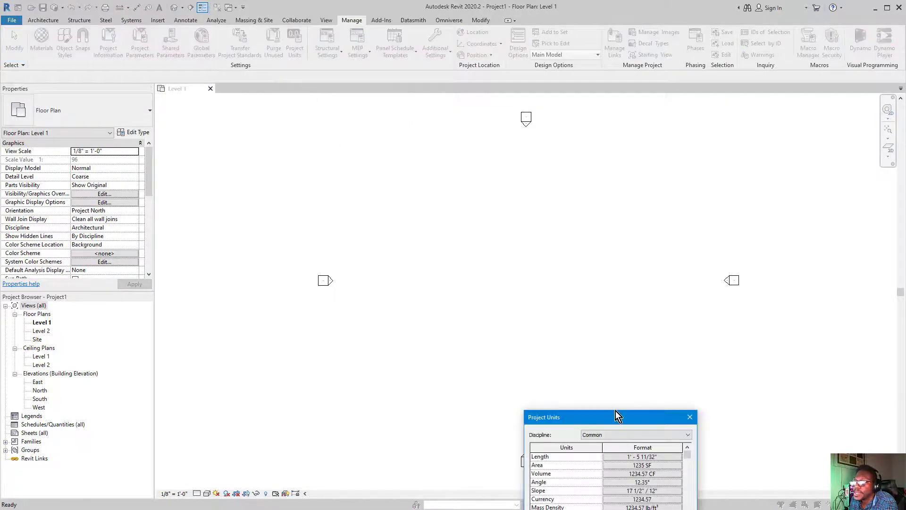
{"action": "left_click_drag", "start_coordinate": [615, 414], "coordinate": [358, 184]}
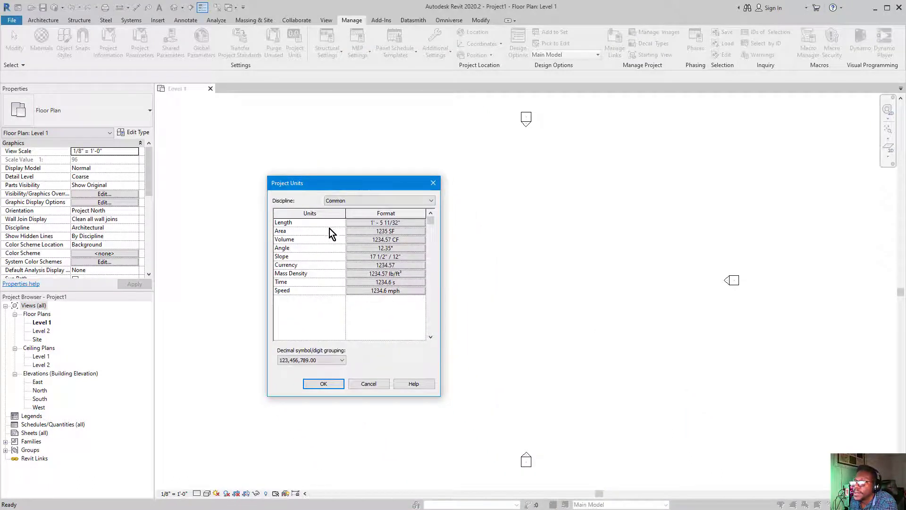
{"action": "left_click", "coordinate": [379, 225]}
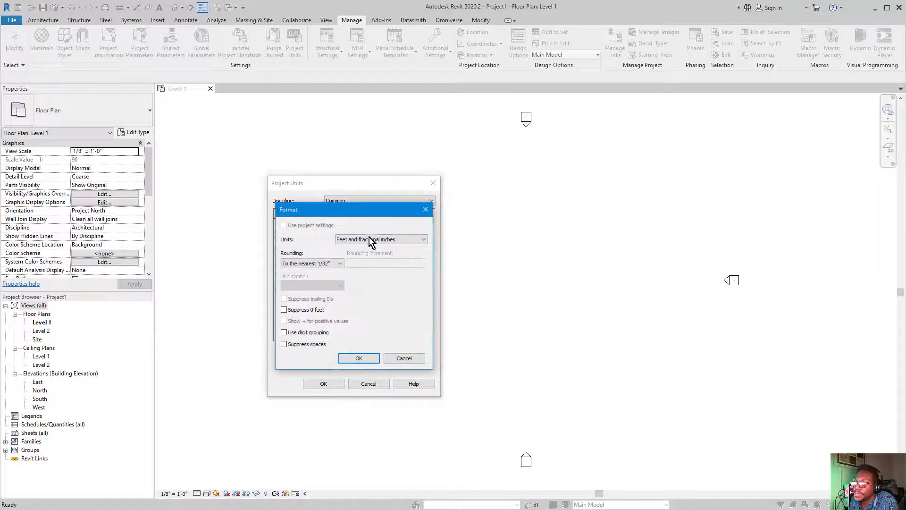
{"action": "left_click", "coordinate": [370, 239]}
{"action": "left_click", "coordinate": [369, 270]}
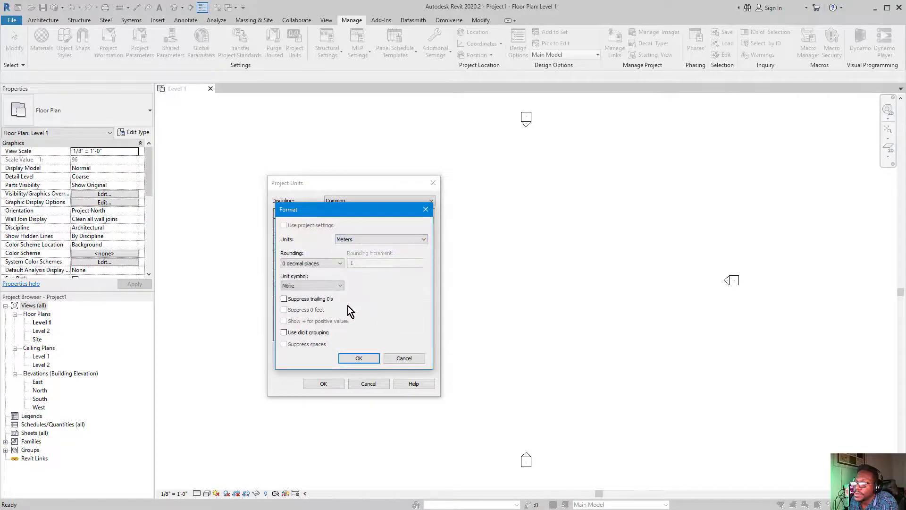
{"action": "left_click", "coordinate": [312, 285]}
{"action": "left_click", "coordinate": [304, 301]}
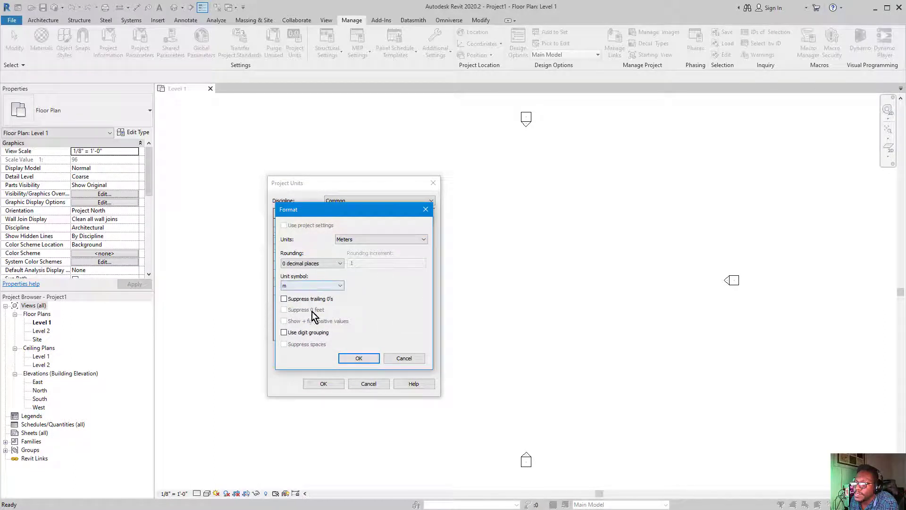
{"action": "left_click", "coordinate": [321, 262]}
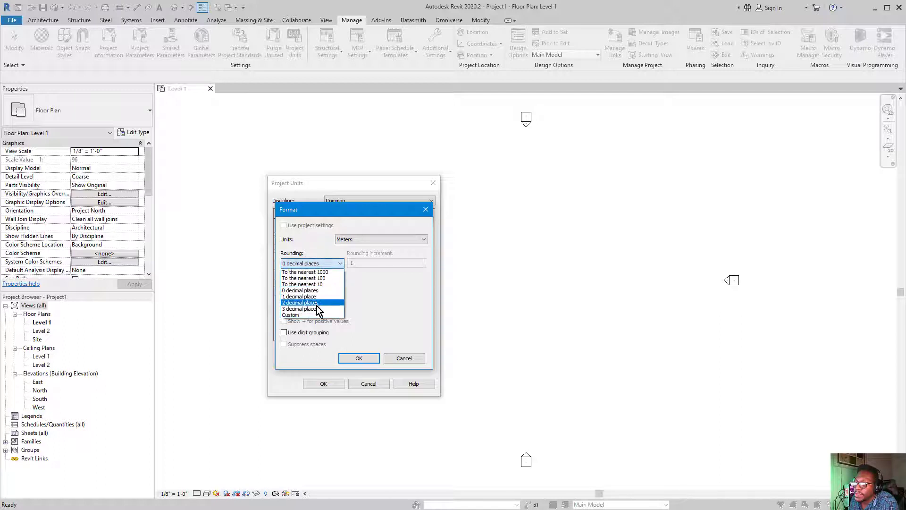
{"action": "left_click", "coordinate": [318, 304]}
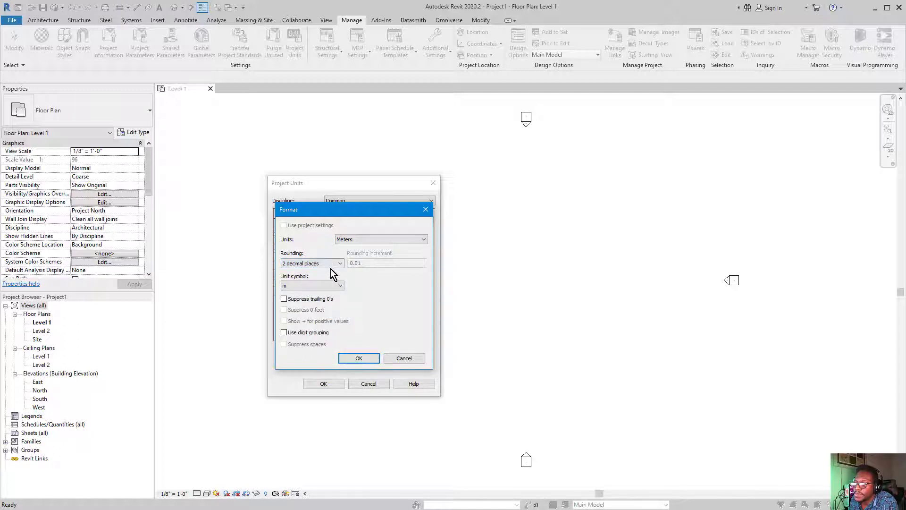
{"action": "left_click", "coordinate": [369, 361]}
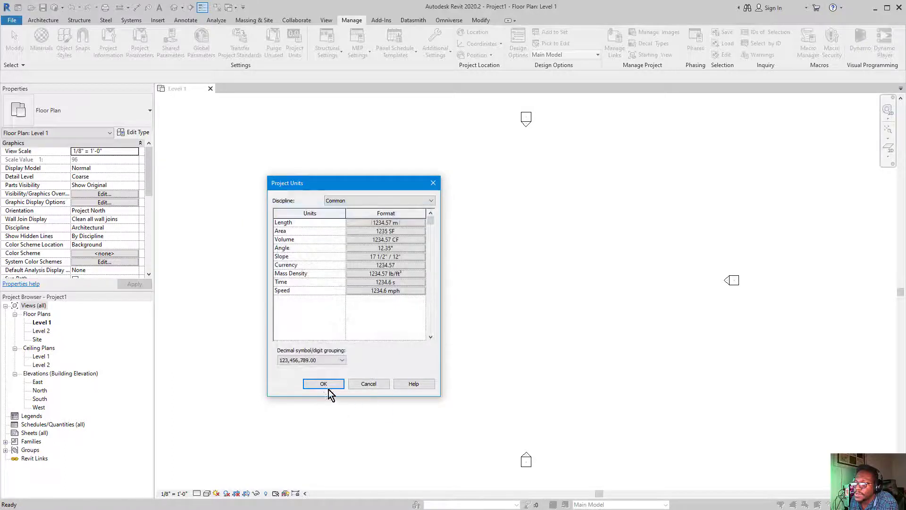
- Set the slope units to decimal degrees with the ° unit symbol
{"action": "left_click", "coordinate": [361, 256]}
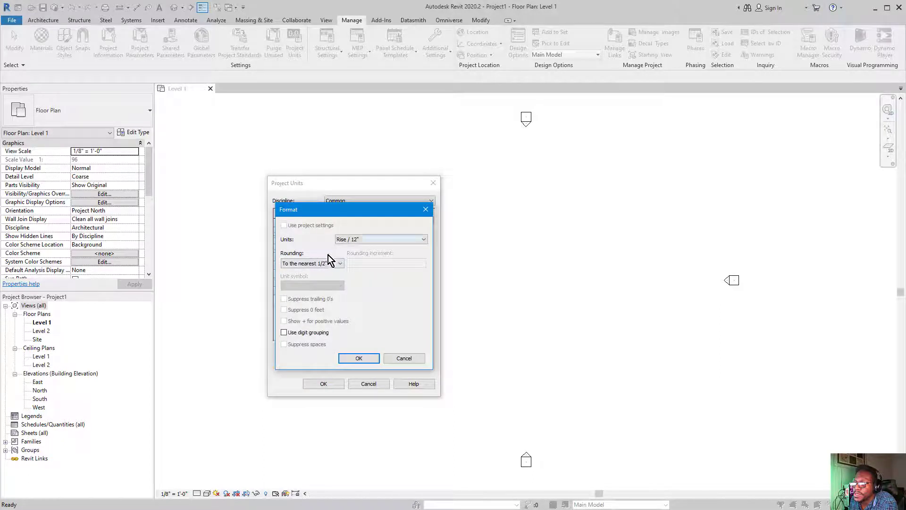
{"action": "left_click", "coordinate": [356, 239]}
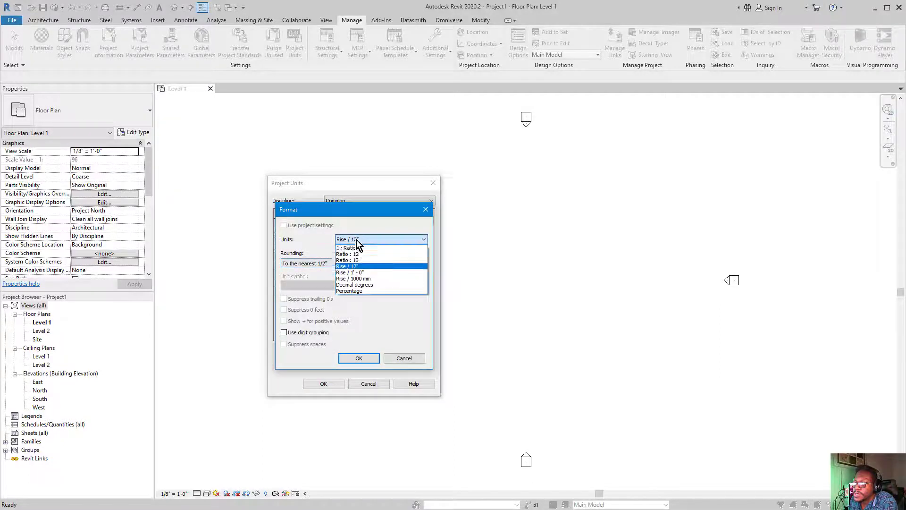
{"action": "left_click", "coordinate": [372, 285]}
{"action": "left_click", "coordinate": [323, 285]}
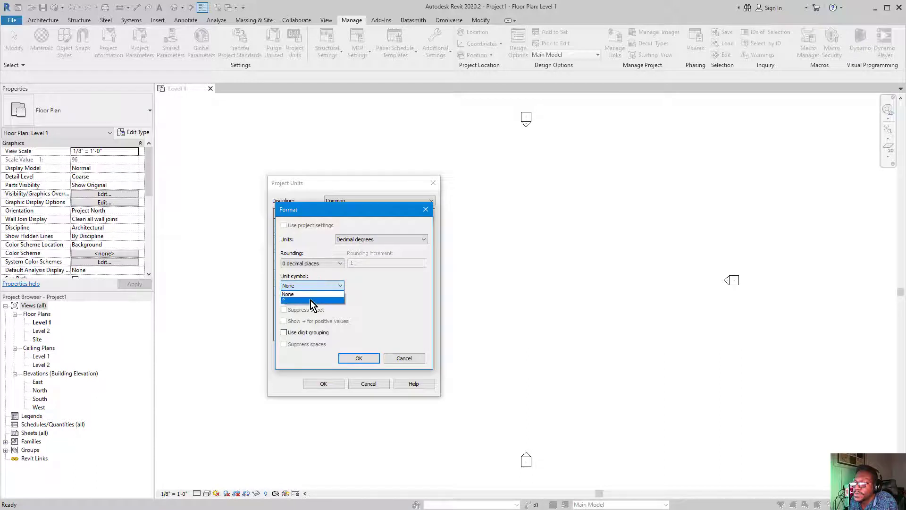
{"action": "left_click", "coordinate": [310, 299]}
{"action": "left_click", "coordinate": [351, 358]}
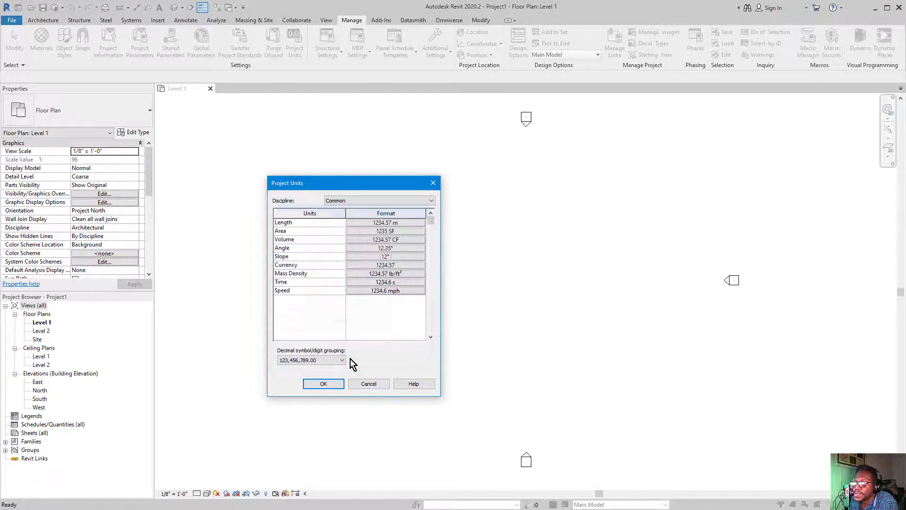
- Set the area units to square meters with 2 decimal places and apply the project units
{"action": "left_click", "coordinate": [379, 232]}
{"action": "left_click", "coordinate": [355, 240]}
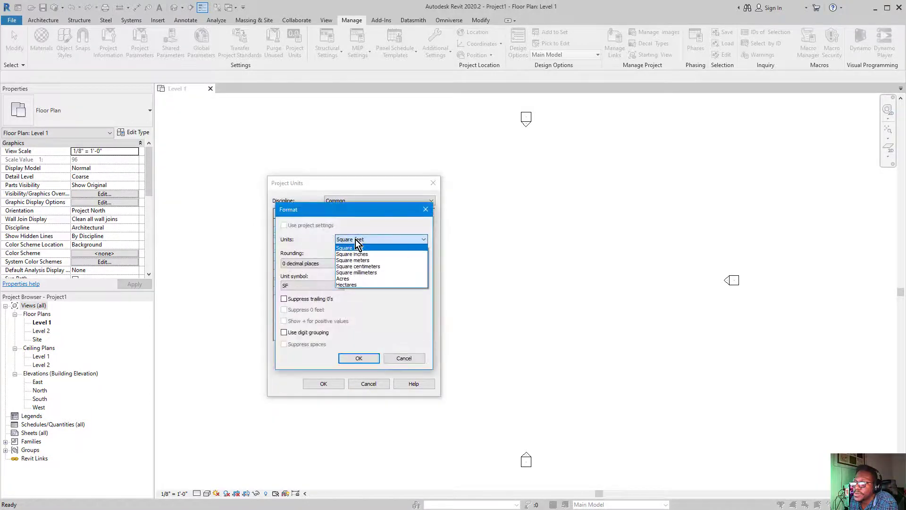
{"action": "left_click", "coordinate": [375, 260]}
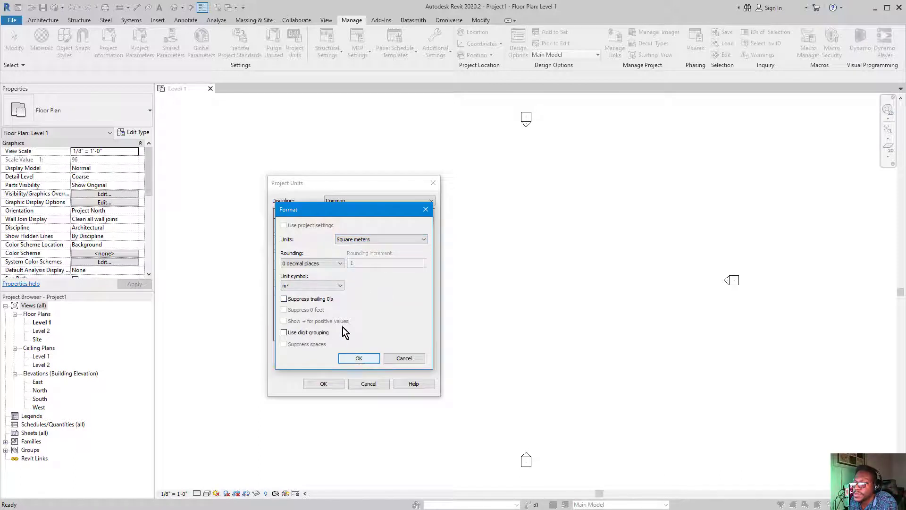
{"action": "left_click", "coordinate": [327, 264]}
{"action": "left_click", "coordinate": [307, 302]}
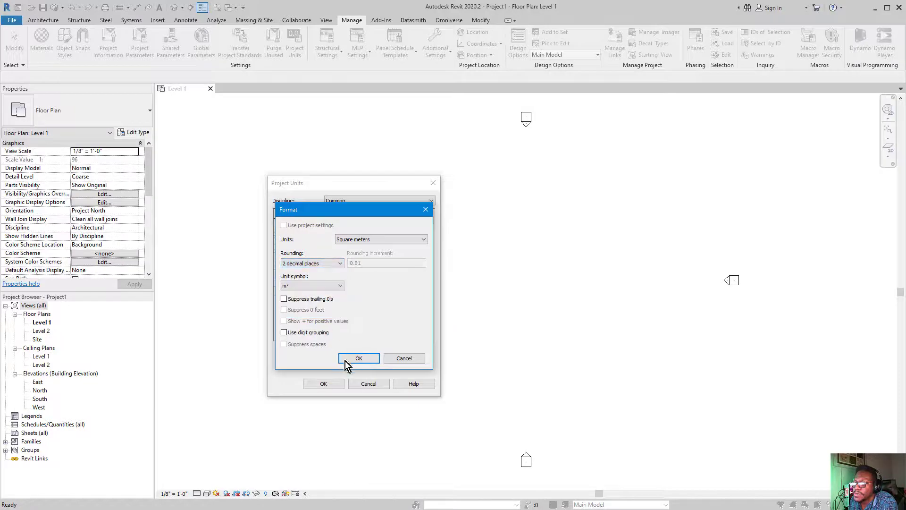
{"action": "left_click", "coordinate": [357, 358]}
{"action": "left_click", "coordinate": [324, 384]}
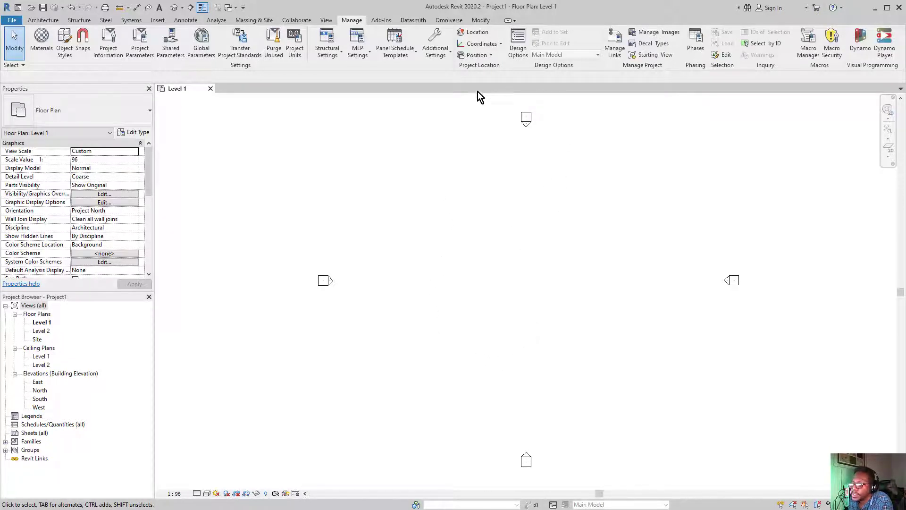
- Open the project's location settings and select the whole project address for replacement
{"action": "left_click", "coordinate": [478, 36]}
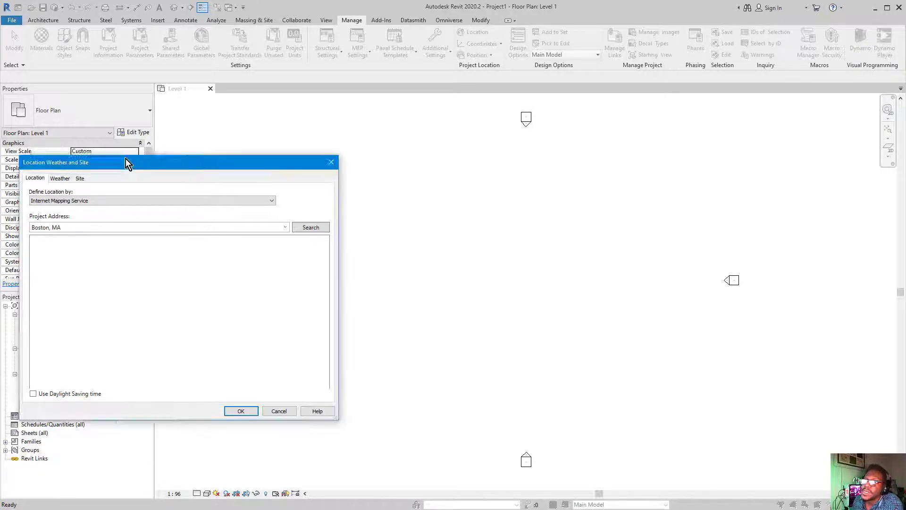
{"action": "left_click_drag", "start_coordinate": [126, 160], "coordinate": [244, 111]}
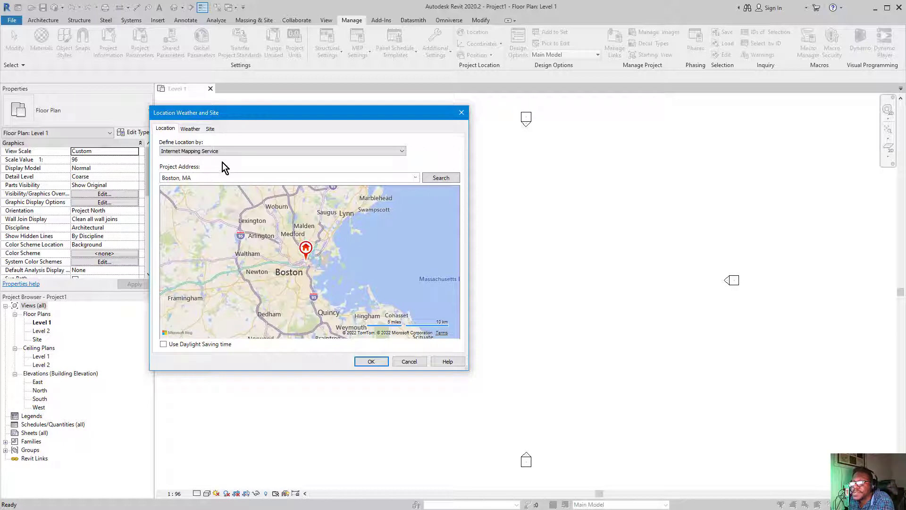
{"action": "left_click_drag", "start_coordinate": [204, 177], "coordinate": [165, 180]}
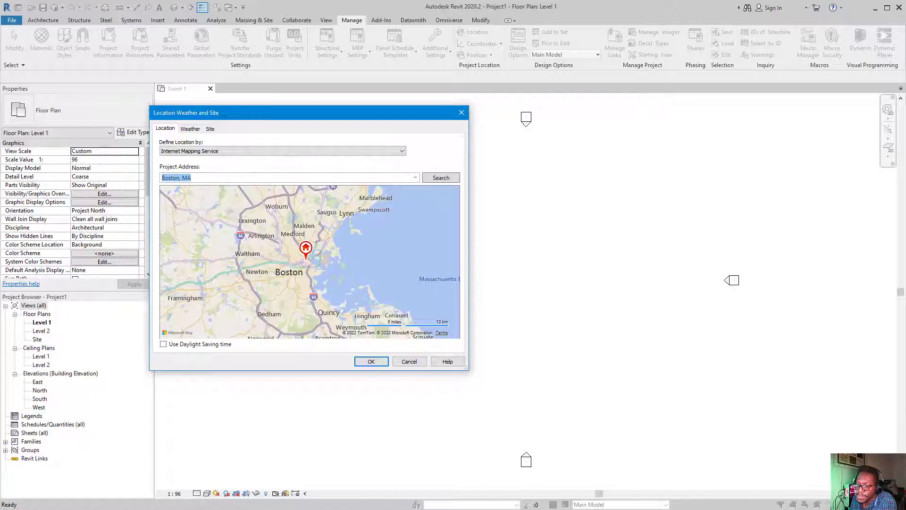
- Switch to Google Maps and look up the M+ Pavilion in the West Kowloon Cultural District
{"action": "key", "text": "alt+Tab"}
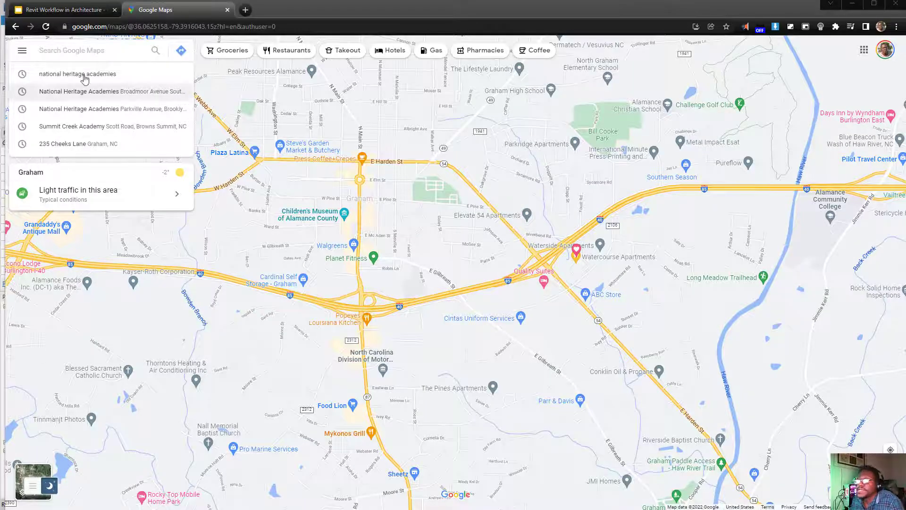
{"action": "left_click", "coordinate": [74, 50]}
{"action": "type", "text": "m"}
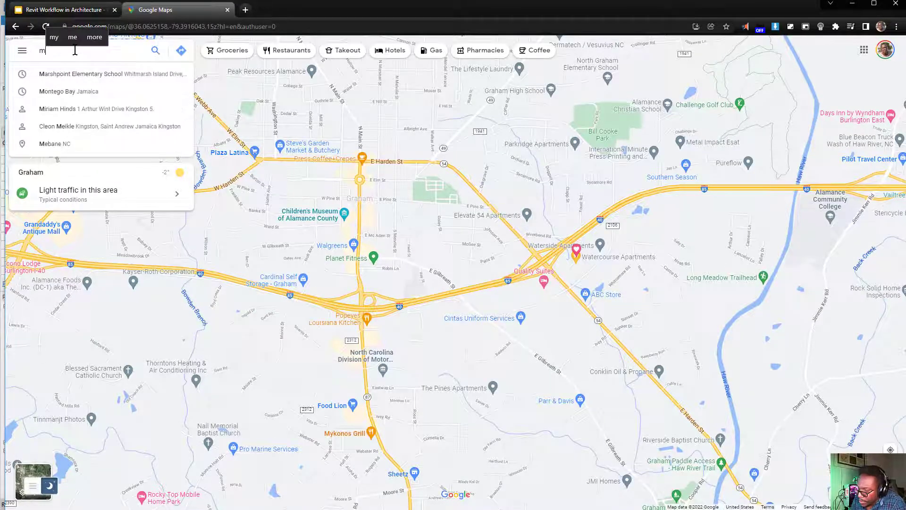
{"action": "type", "text": "+"}
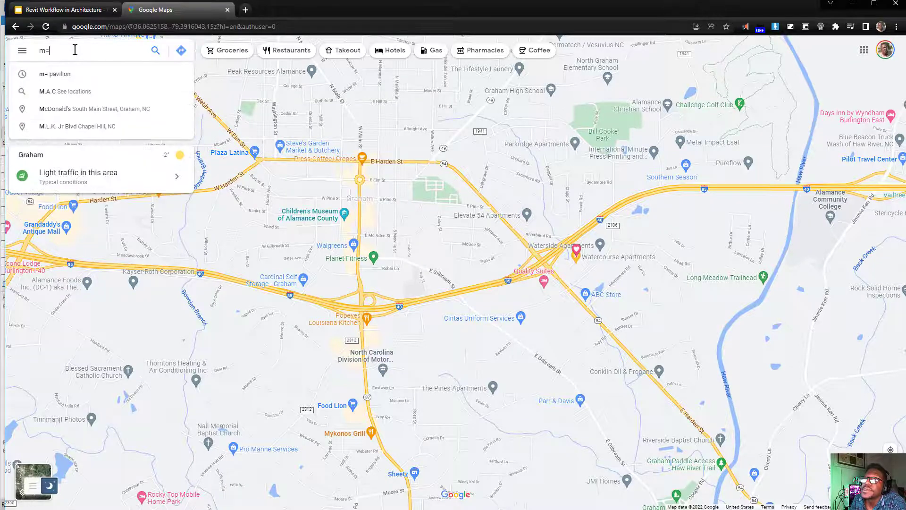
{"action": "type", "text": " pa"}
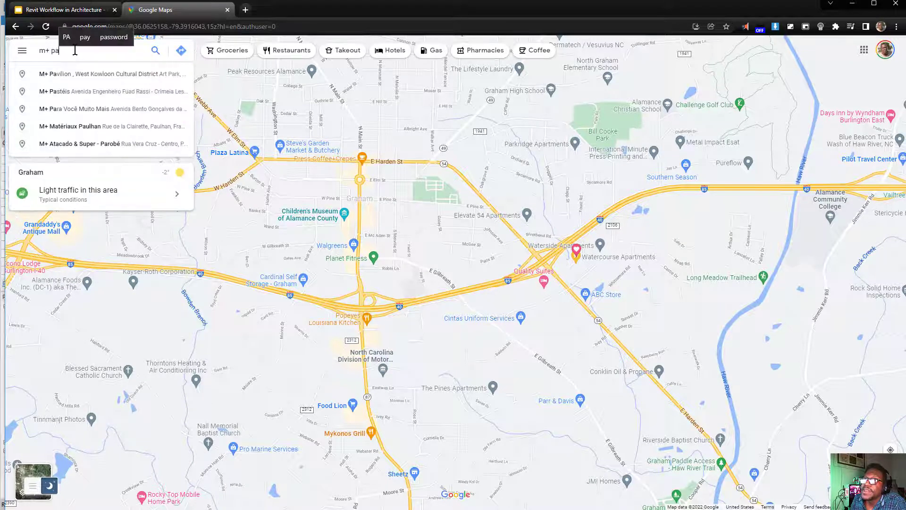
{"action": "key", "text": "Down"}
{"action": "key", "text": "Return"}
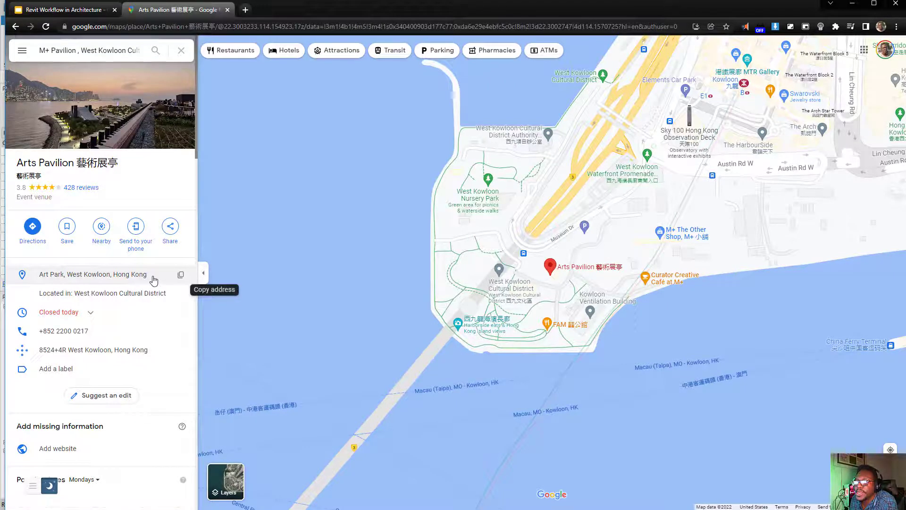
- Copy the pavilion's address, return to Revit, paste it as the project address and search for it
{"action": "left_click", "coordinate": [181, 277]}
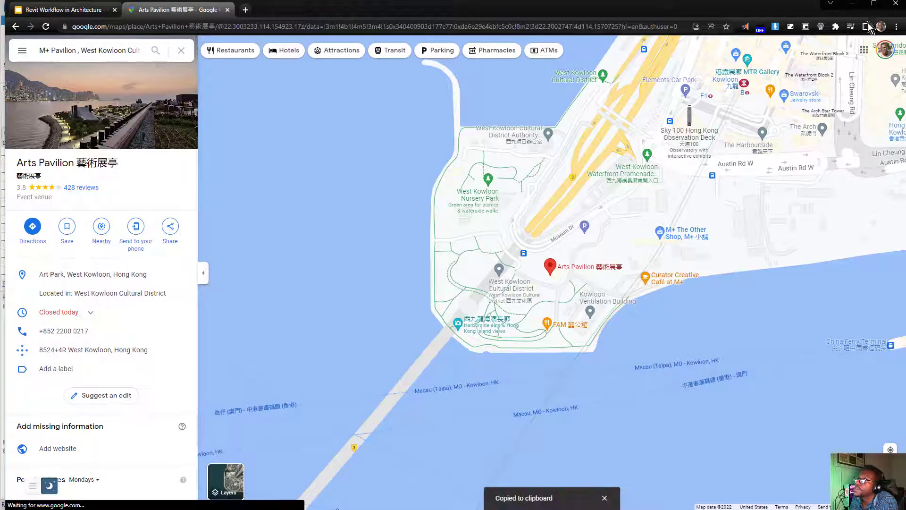
{"action": "left_click", "coordinate": [849, 5]}
{"action": "right_click", "coordinate": [180, 178]}
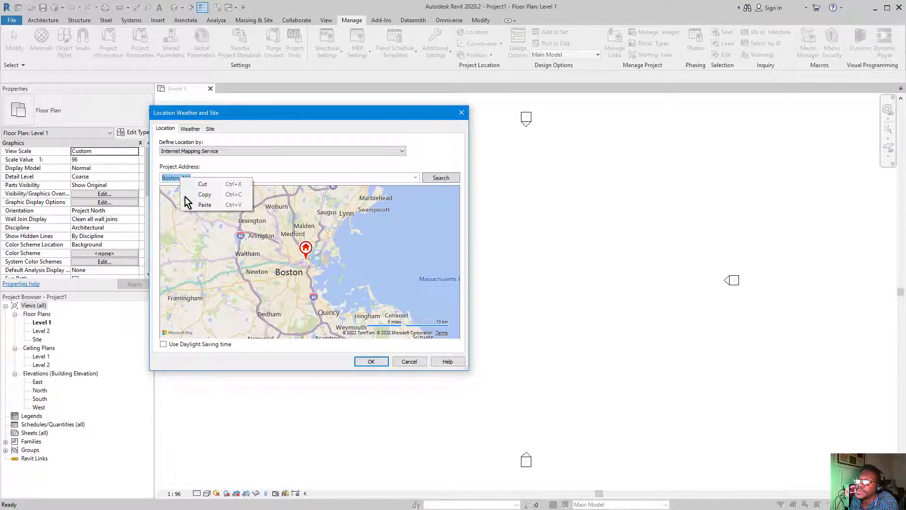
{"action": "left_click", "coordinate": [204, 205]}
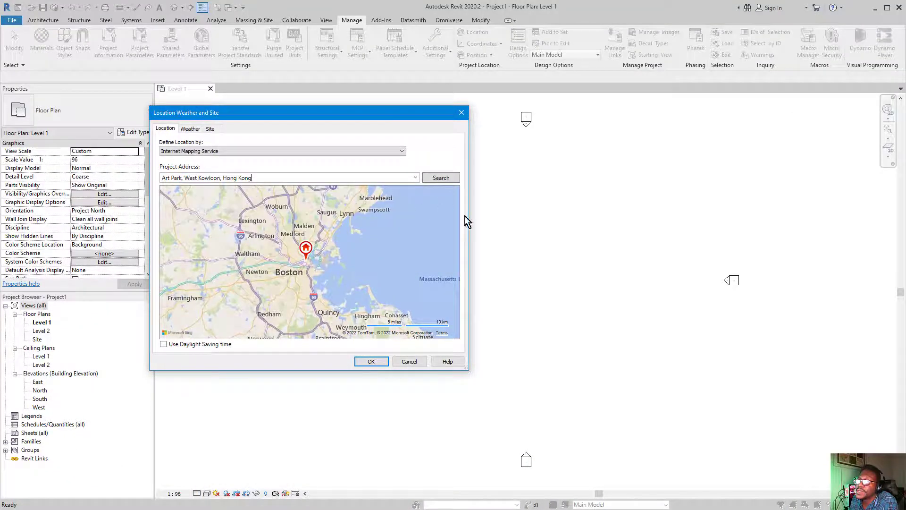
{"action": "left_click", "coordinate": [441, 178]}
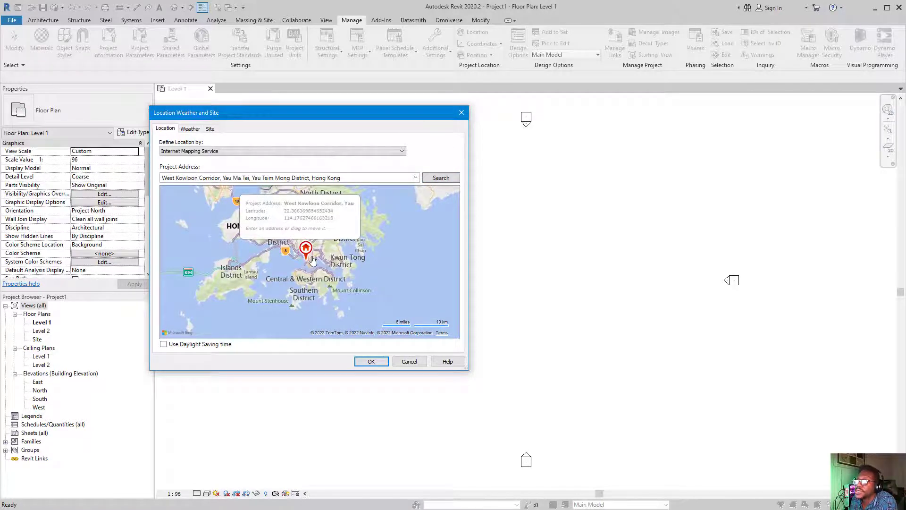
- Arrange the location dialog and Google Maps side by side, with Google Maps focused closely on the Arts Pavilion pin
{"action": "left_click_drag", "start_coordinate": [359, 117], "coordinate": [243, 113]}
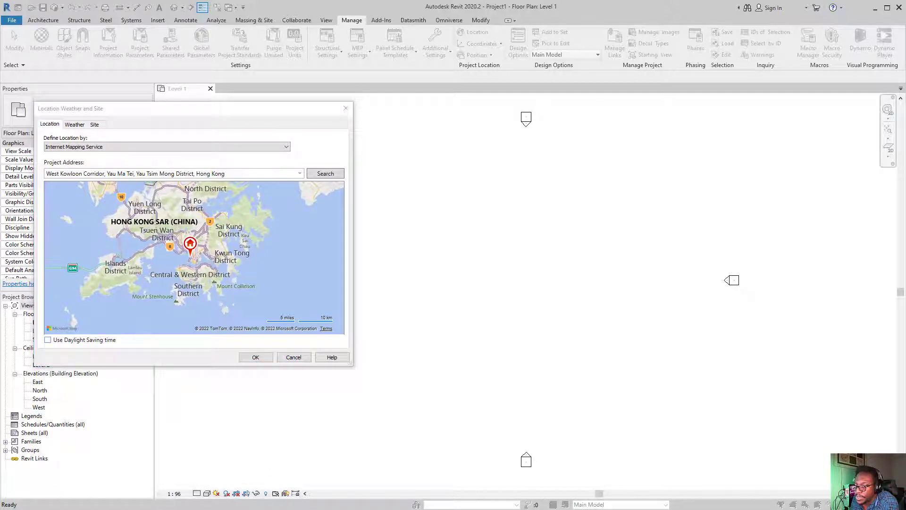
{"action": "key", "text": "alt+Tab"}
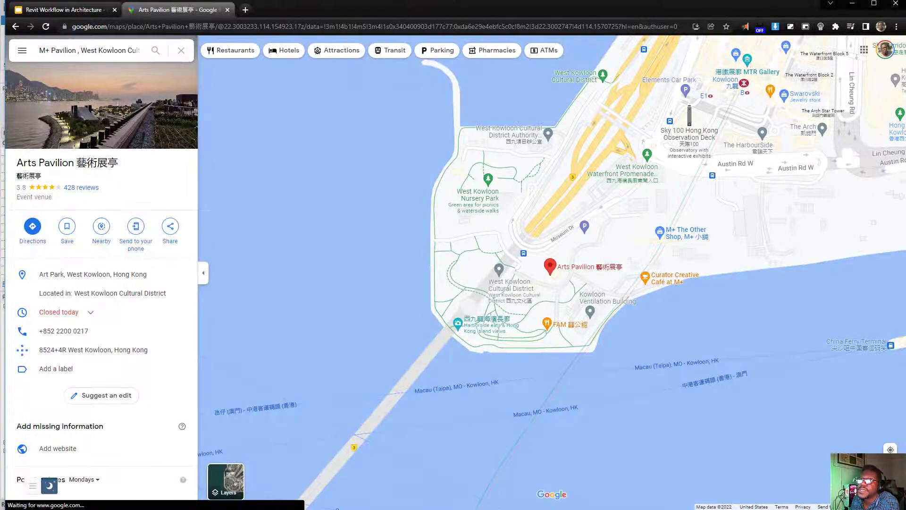
{"action": "key", "text": "super+Right"}
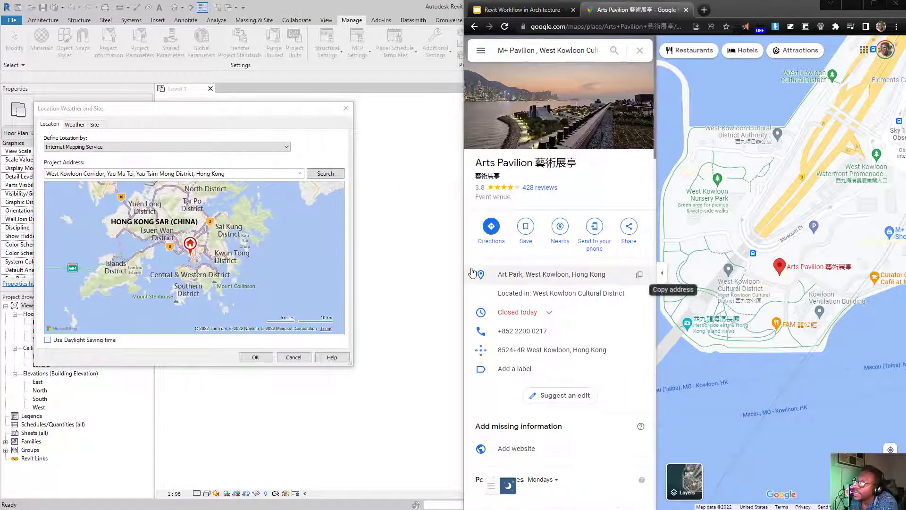
{"action": "left_click_drag", "start_coordinate": [465, 277], "coordinate": [431, 271]}
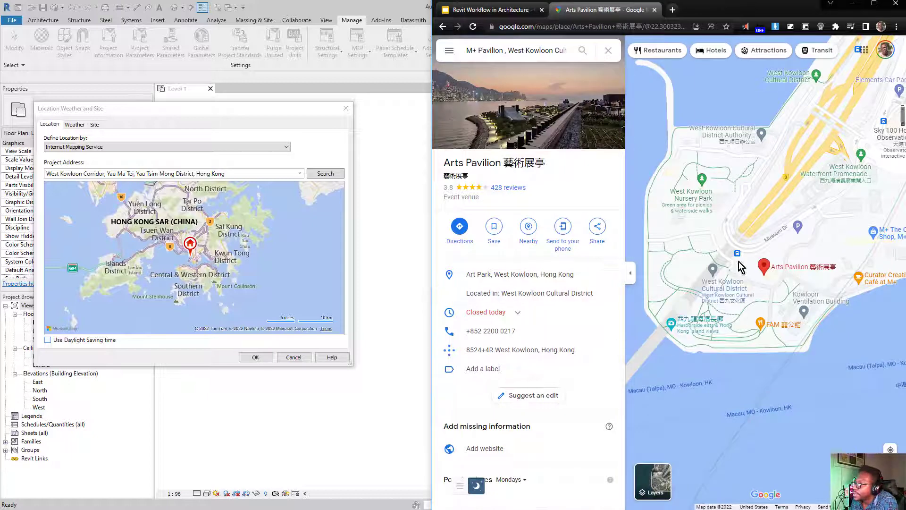
{"action": "scroll", "coordinate": [781, 282], "scroll_direction": "up", "scroll_amount": 2}
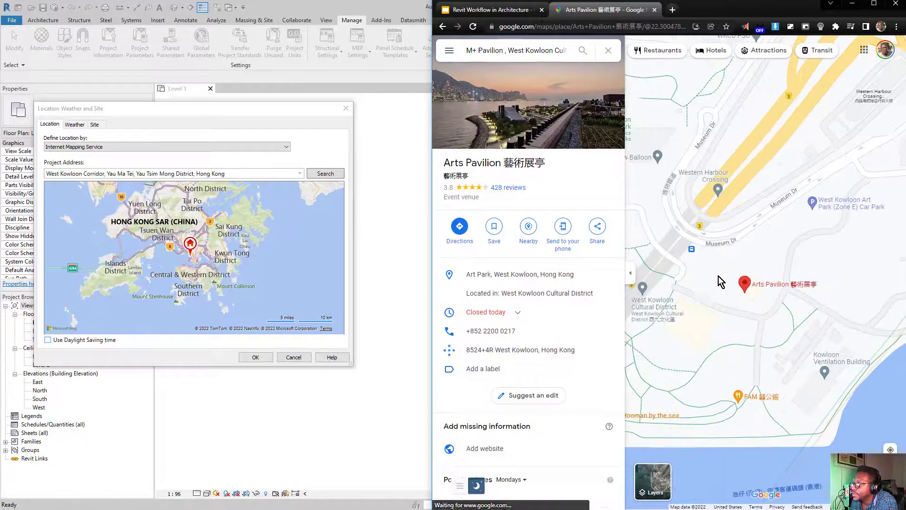
{"action": "scroll", "coordinate": [751, 296], "scroll_direction": "up", "scroll_amount": 2}
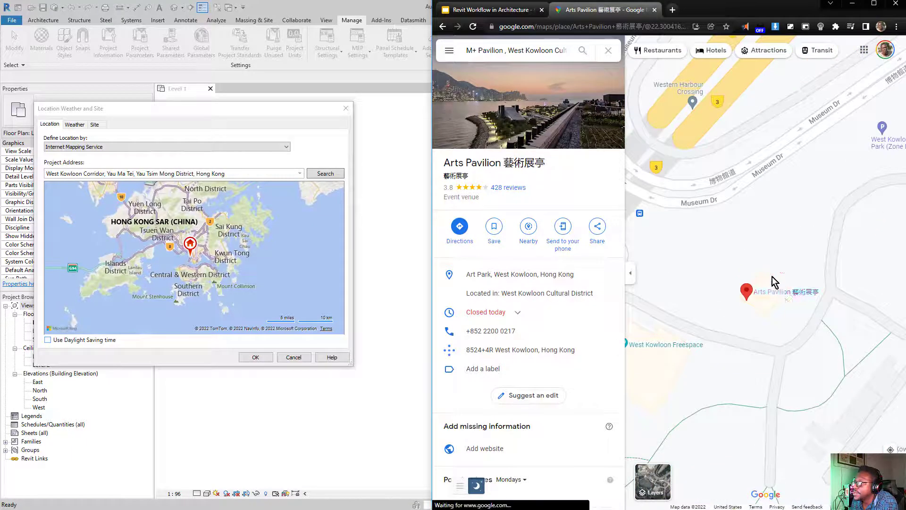
{"action": "scroll", "coordinate": [762, 296], "scroll_direction": "down", "scroll_amount": 1}
{"action": "scroll", "coordinate": [191, 250], "scroll_direction": "up", "scroll_amount": 1}
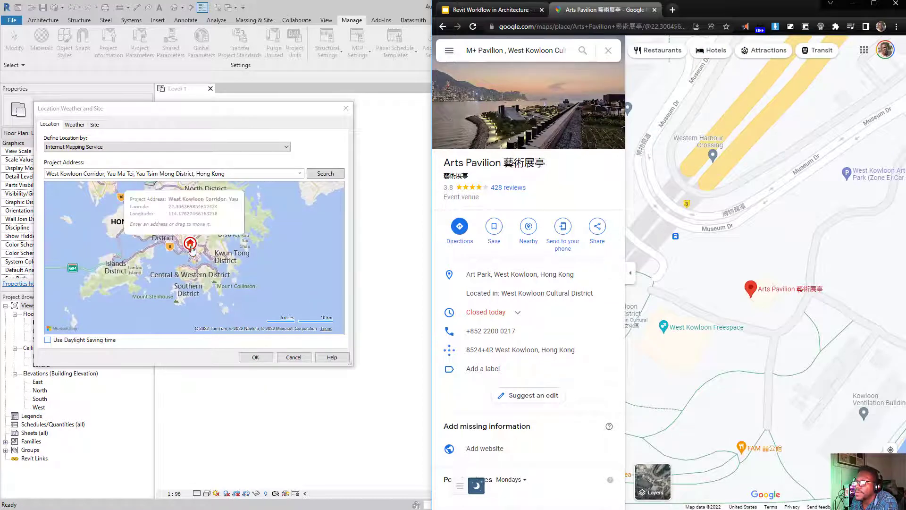
- Examine the Kowloon waterfront and Austin Rd W area on the project location map to find the pavilion site
{"action": "scroll", "coordinate": [191, 250], "scroll_direction": "up", "scroll_amount": 5}
{"action": "left_click_drag", "start_coordinate": [241, 299], "coordinate": [166, 202]}
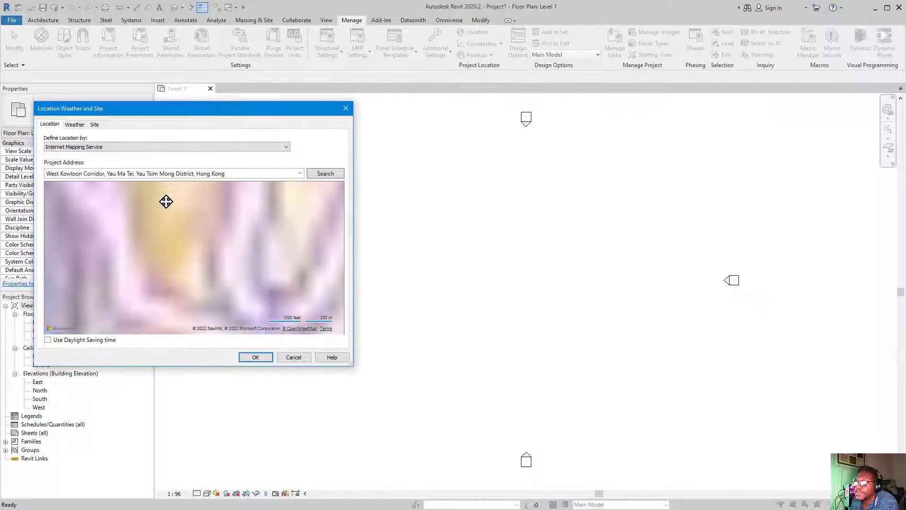
{"action": "scroll", "coordinate": [252, 283], "scroll_direction": "down", "scroll_amount": 4}
{"action": "scroll", "coordinate": [245, 292], "scroll_direction": "up", "scroll_amount": 4}
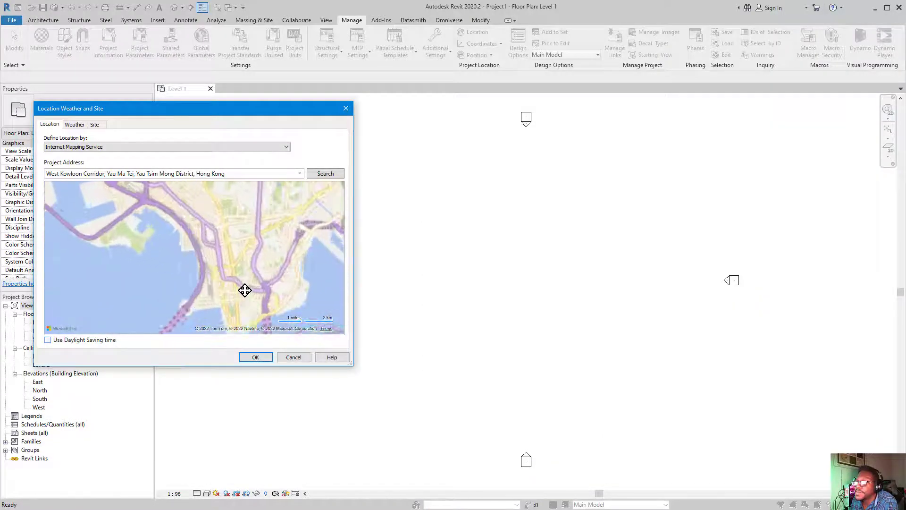
{"action": "left_click_drag", "start_coordinate": [244, 291], "coordinate": [240, 243]}
{"action": "left_click_drag", "start_coordinate": [255, 299], "coordinate": [255, 218]}
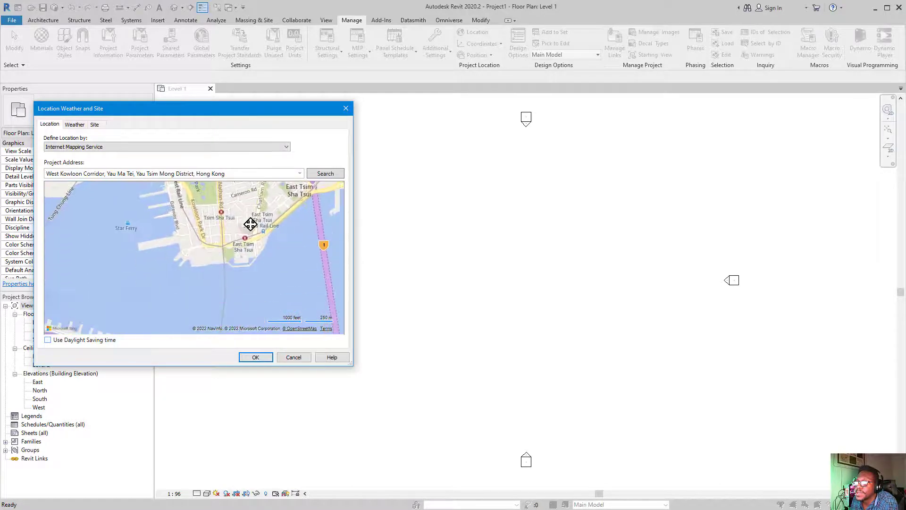
{"action": "mouse_move", "coordinate": [245, 276]}
{"action": "left_mouse_down"}
{"action": "mouse_move", "coordinate": [226, 279]}
{"action": "mouse_move", "coordinate": [259, 319]}
{"action": "mouse_move", "coordinate": [186, 281]}
{"action": "mouse_move", "coordinate": [173, 285]}
{"action": "left_mouse_up"}
{"action": "scroll", "coordinate": [173, 285], "scroll_direction": "up", "scroll_amount": 2}
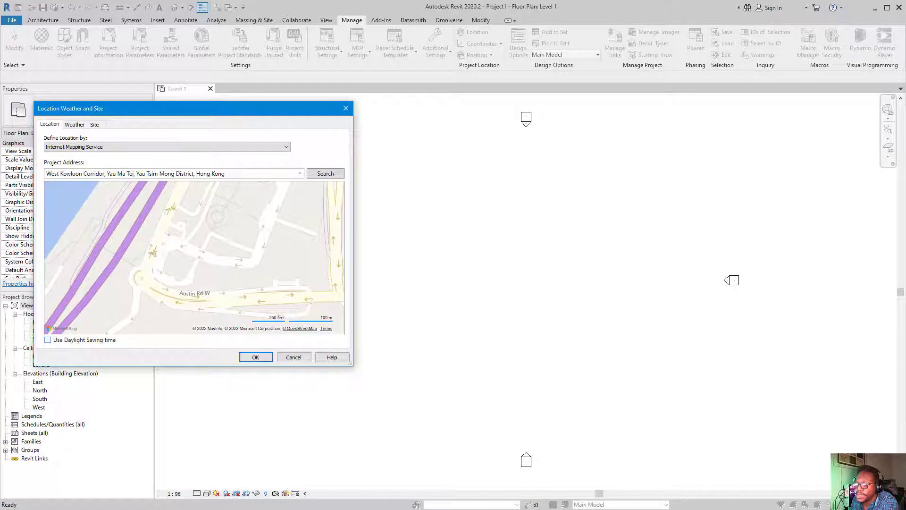
- Compare the Museum Dr and Tsing Kwai Hwy area on the location map with the Arts Pavilion pin in Google Maps
{"action": "key", "text": "alt+Tab"}
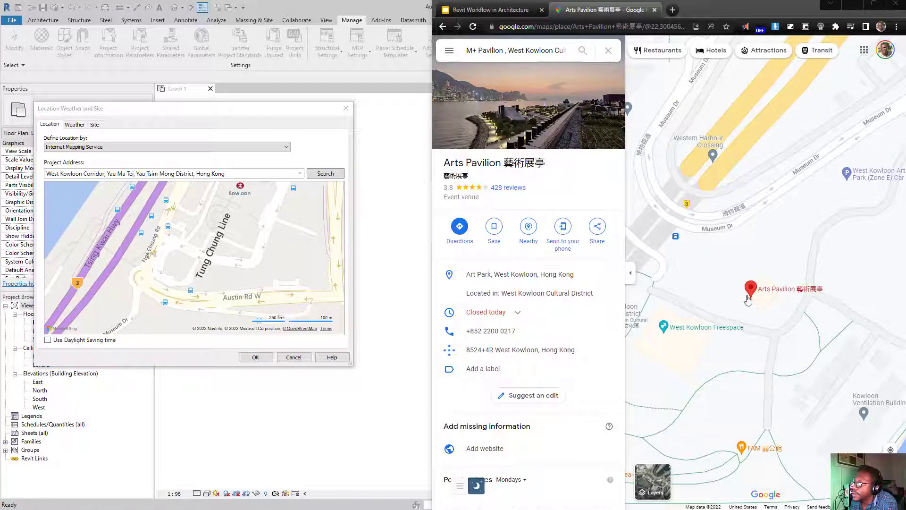
{"action": "mouse_move", "coordinate": [749, 301]}
{"action": "left_mouse_down"}
{"action": "mouse_move", "coordinate": [752, 293]}
{"action": "mouse_move", "coordinate": [772, 309]}
{"action": "left_mouse_up"}
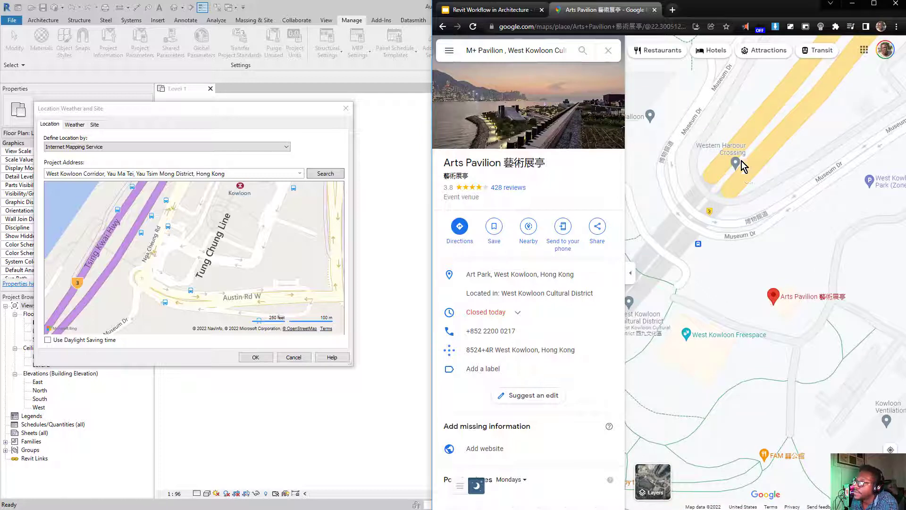
{"action": "scroll", "coordinate": [193, 251], "scroll_direction": "down", "scroll_amount": 1}
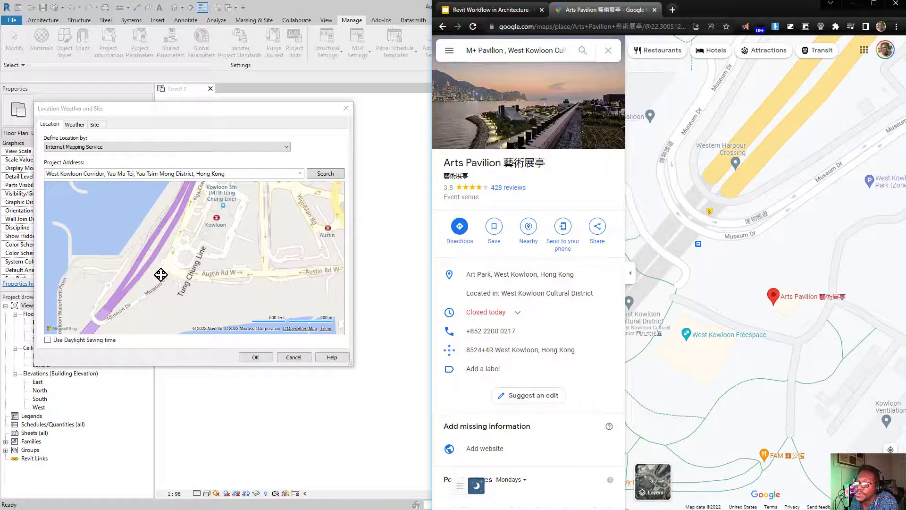
{"action": "left_click_drag", "start_coordinate": [130, 307], "coordinate": [209, 236]}
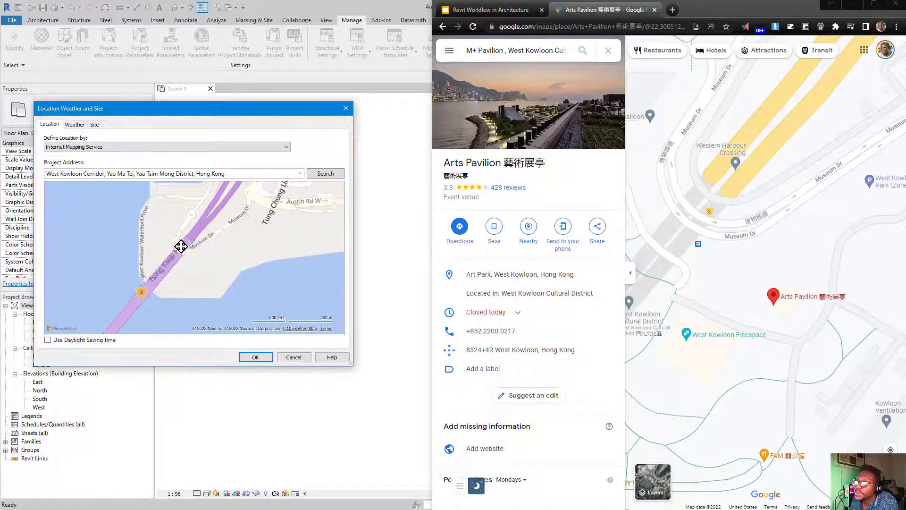
{"action": "scroll", "coordinate": [181, 250], "scroll_direction": "up", "scroll_amount": 1}
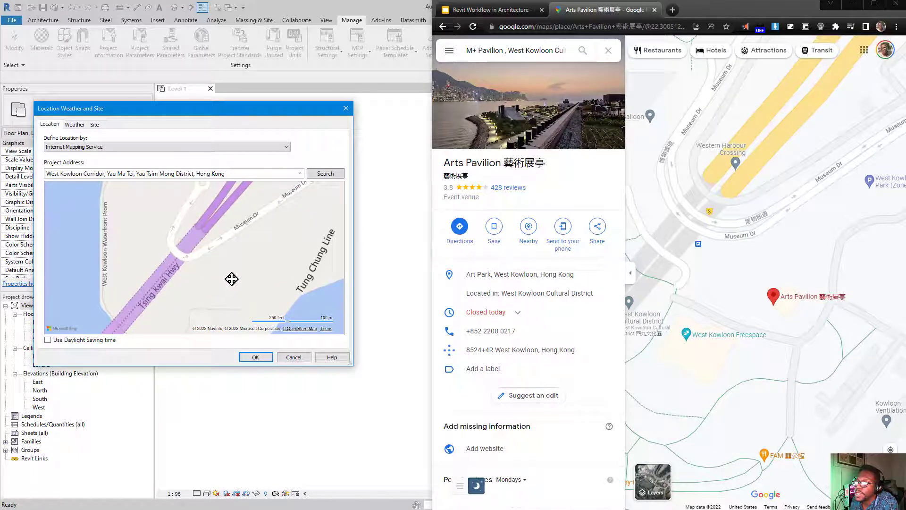
{"action": "scroll", "coordinate": [208, 278], "scroll_direction": "down", "scroll_amount": 2}
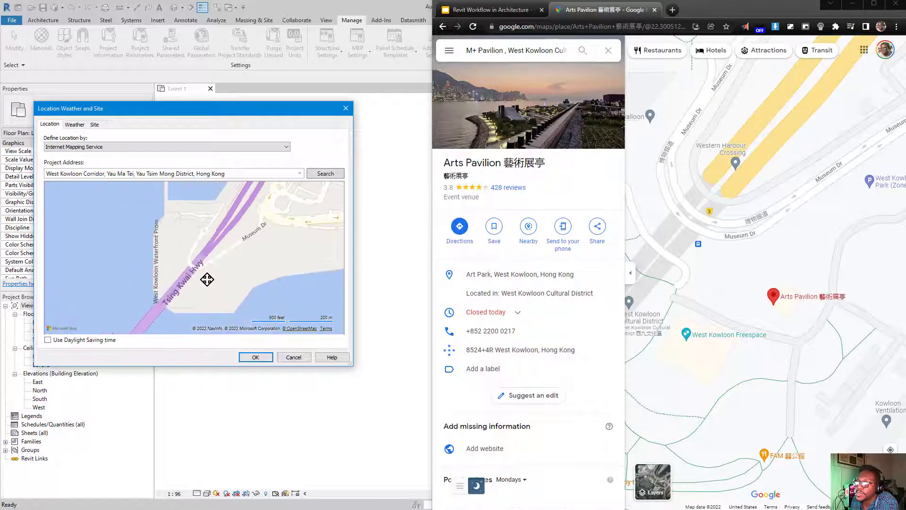
- Move the project location marker to the West Kowloon waterfront, just southeast of Museum Dr
{"action": "left_click_drag", "start_coordinate": [245, 256], "coordinate": [198, 297]}
{"action": "scroll", "coordinate": [202, 281], "scroll_direction": "down", "scroll_amount": 1}
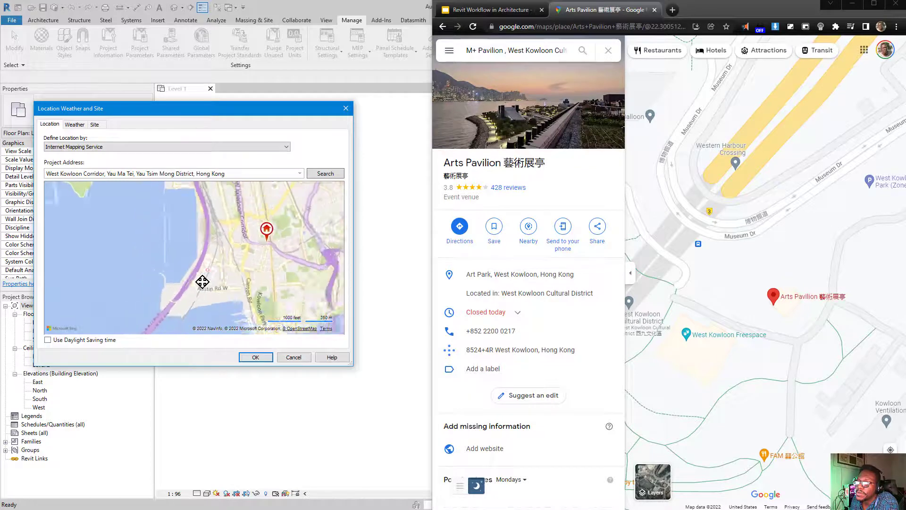
{"action": "scroll", "coordinate": [220, 269], "scroll_direction": "up", "scroll_amount": 1}
{"action": "left_click_drag", "start_coordinate": [296, 220], "coordinate": [161, 314]}
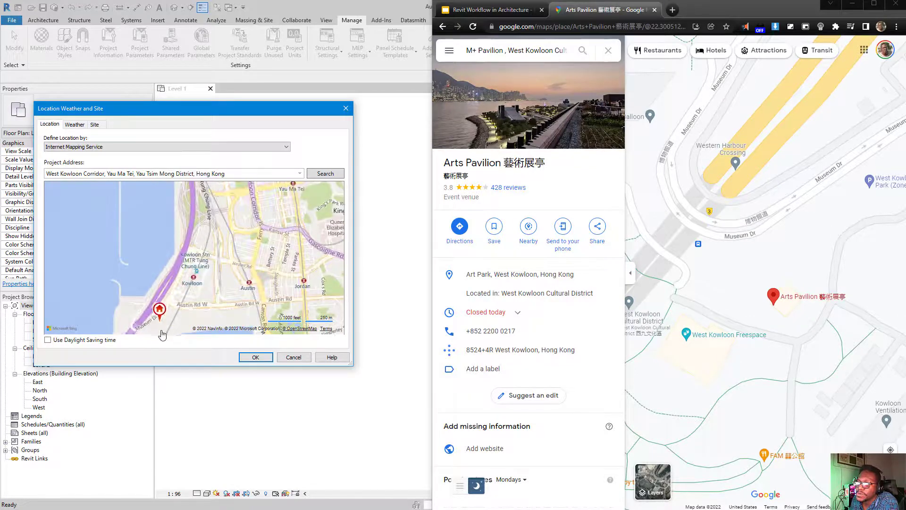
{"action": "scroll", "coordinate": [192, 260], "scroll_direction": "up", "scroll_amount": 2}
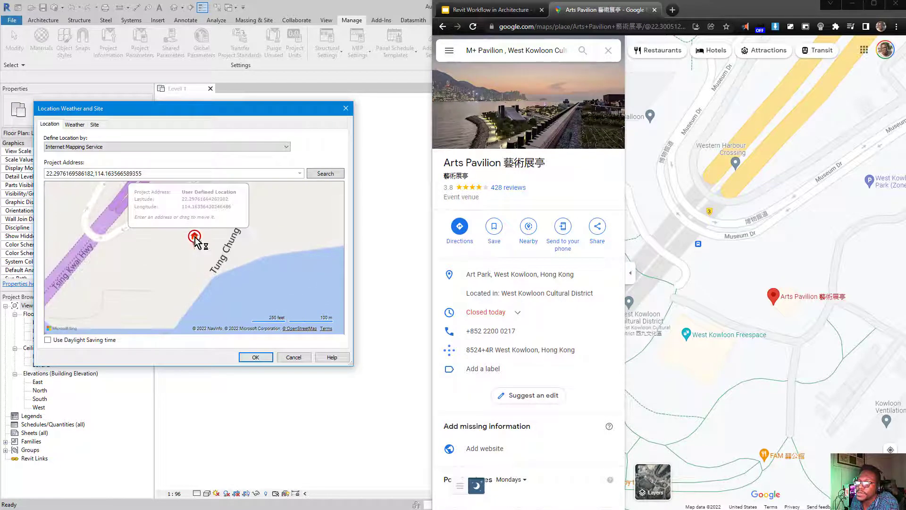
{"action": "left_click_drag", "start_coordinate": [189, 242], "coordinate": [174, 228]}
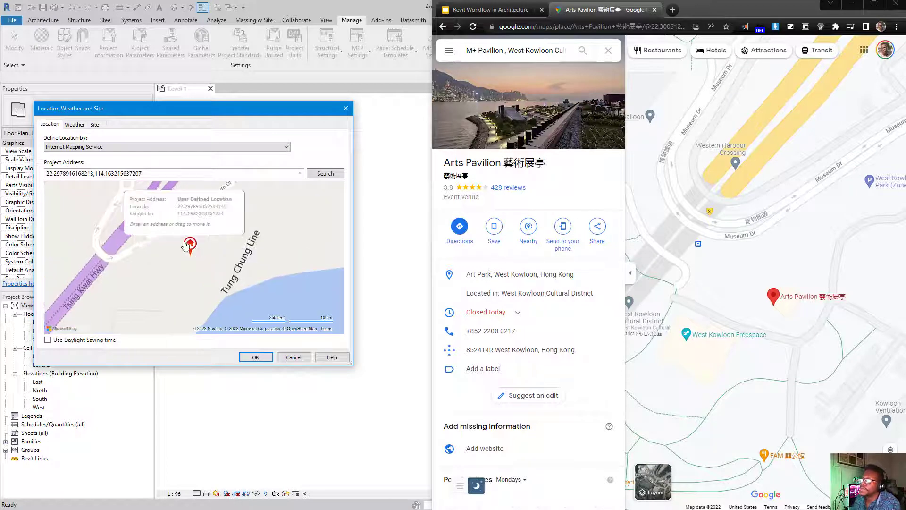
- Shift the location marker southwest to match the Arts Pavilion site in Google Maps, apply the location and return to the Revit floor plan
{"action": "scroll", "coordinate": [742, 294], "scroll_direction": "down", "scroll_amount": 3}
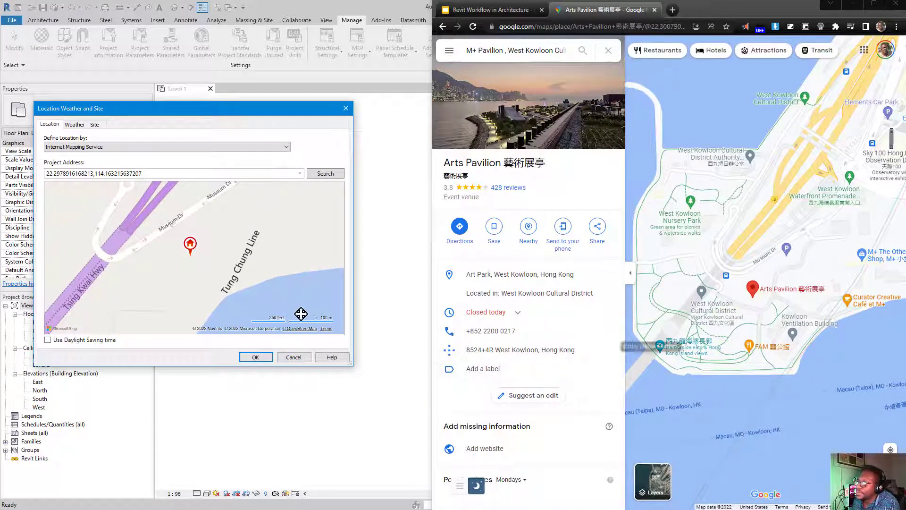
{"action": "mouse_move", "coordinate": [191, 245]}
{"action": "left_click_drag", "start_coordinate": [193, 248], "coordinate": [162, 310]}
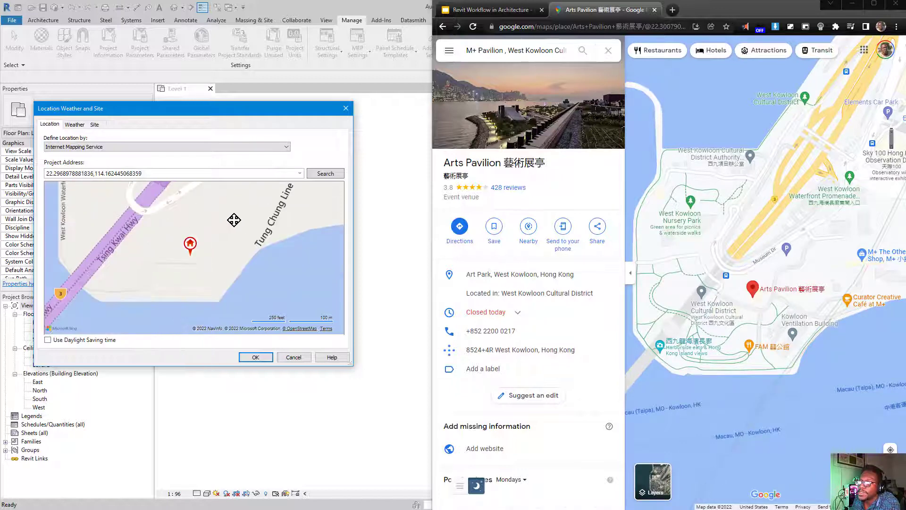
{"action": "left_click_drag", "start_coordinate": [234, 218], "coordinate": [192, 282]}
{"action": "scroll", "coordinate": [191, 283], "scroll_direction": "down", "scroll_amount": 1}
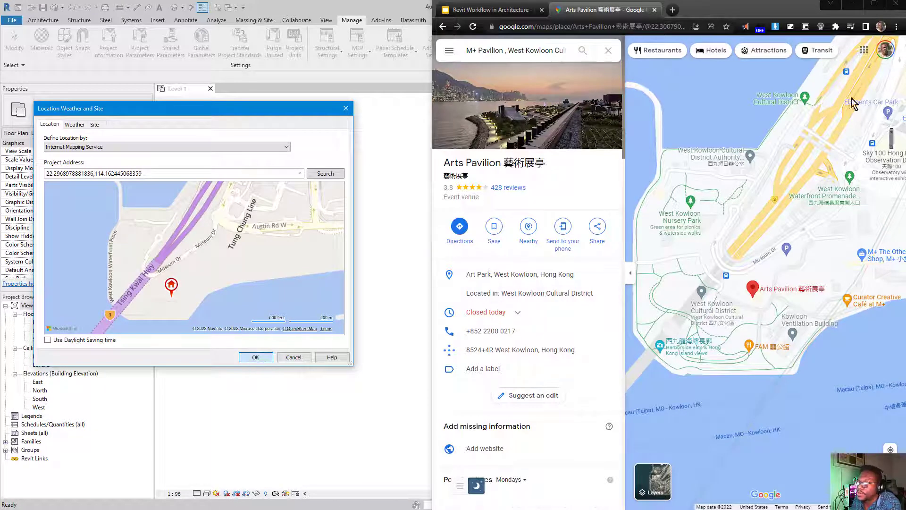
{"action": "left_click", "coordinate": [800, 5]}
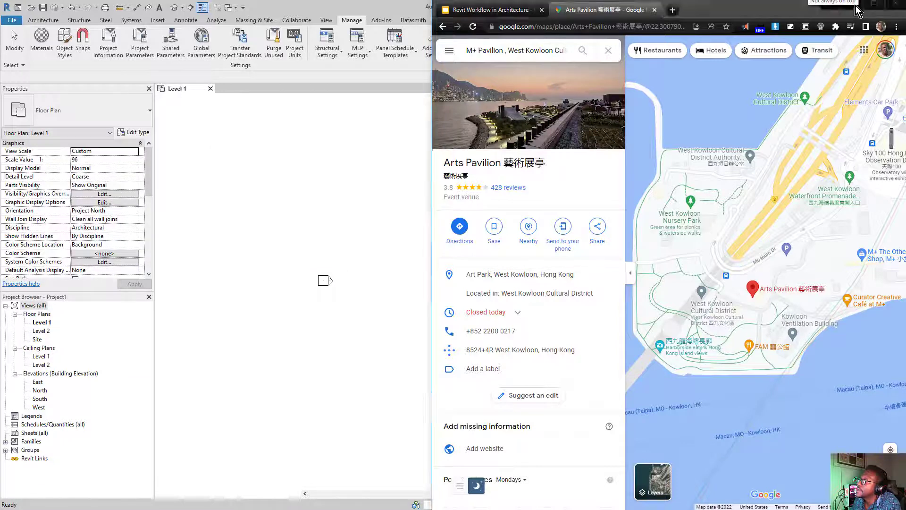
{"action": "left_click", "coordinate": [857, 12]}
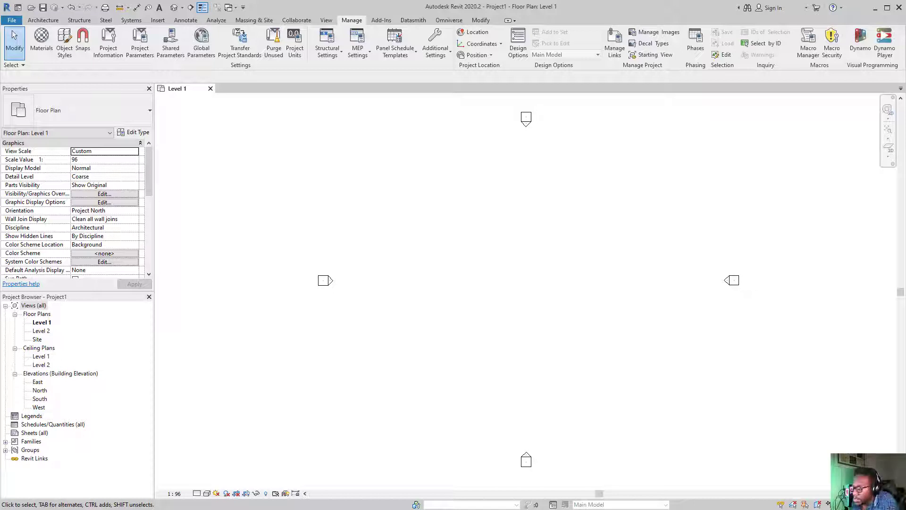
- Switch to the Plan Site-01.jpg image in Photos and enlarge its window over the Revit floor plan
{"action": "left_click_drag", "start_coordinate": [648, 220], "coordinate": [325, 234]}
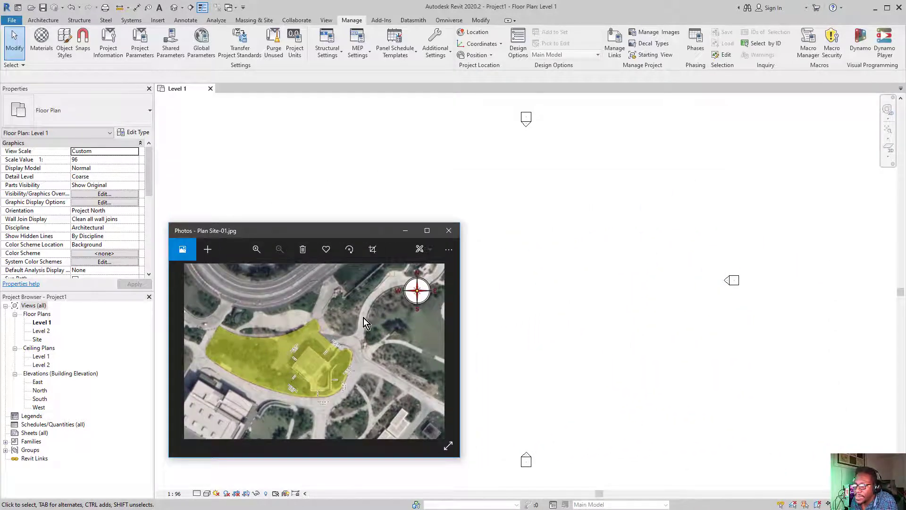
{"action": "left_click_drag", "start_coordinate": [388, 235], "coordinate": [220, 282]}
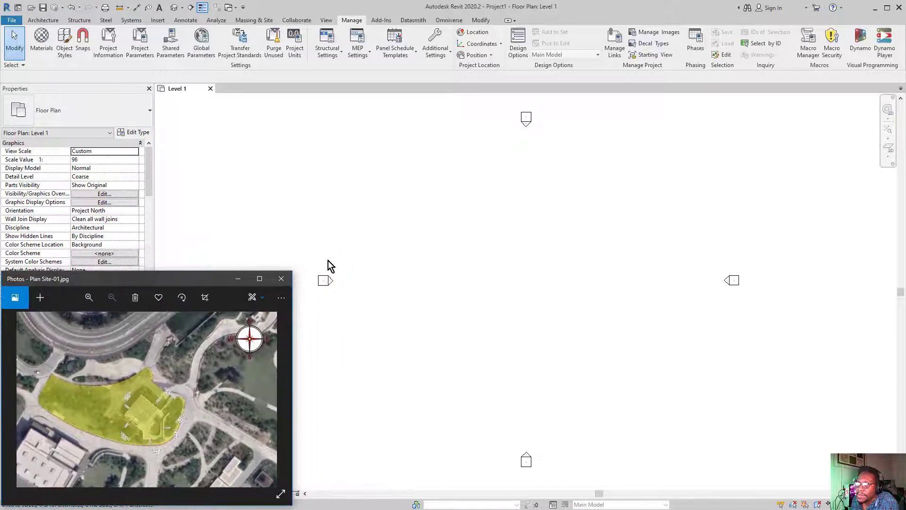
{"action": "left_click_drag", "start_coordinate": [294, 272], "coordinate": [746, 65]}
{"action": "left_click_drag", "start_coordinate": [852, 9], "coordinate": [851, 1]}
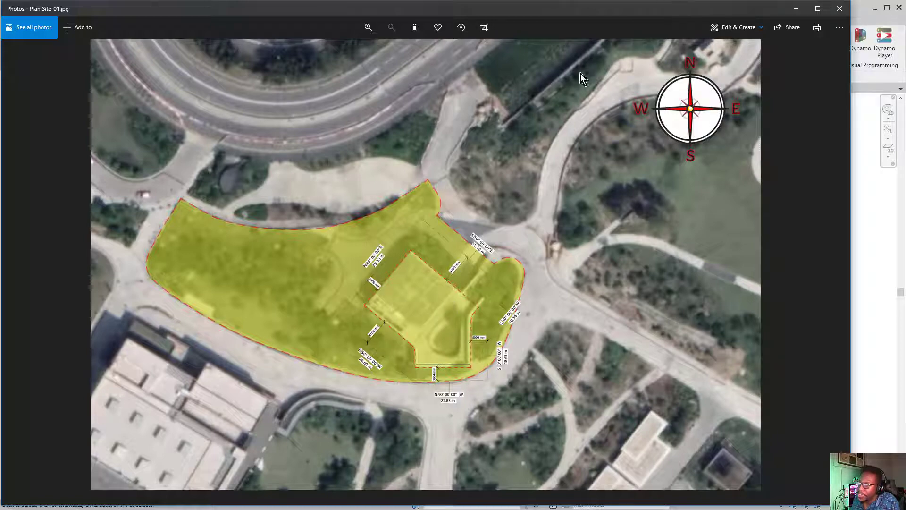
- Examine the bearings, distances and setback dimensions of the dashed property boundary around the pavilion on the site plan image
{"action": "scroll", "coordinate": [424, 318], "scroll_direction": "up", "scroll_amount": 4}
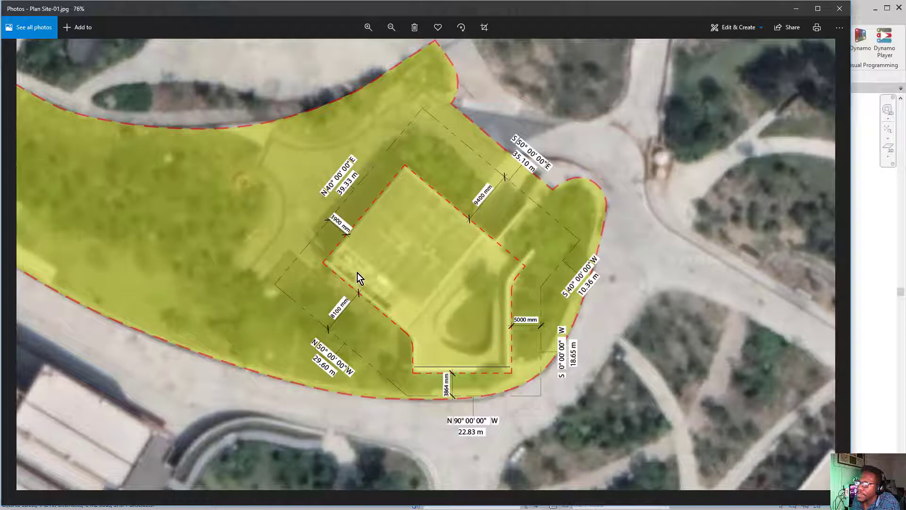
{"action": "scroll", "coordinate": [408, 228], "scroll_direction": "down", "scroll_amount": 2}
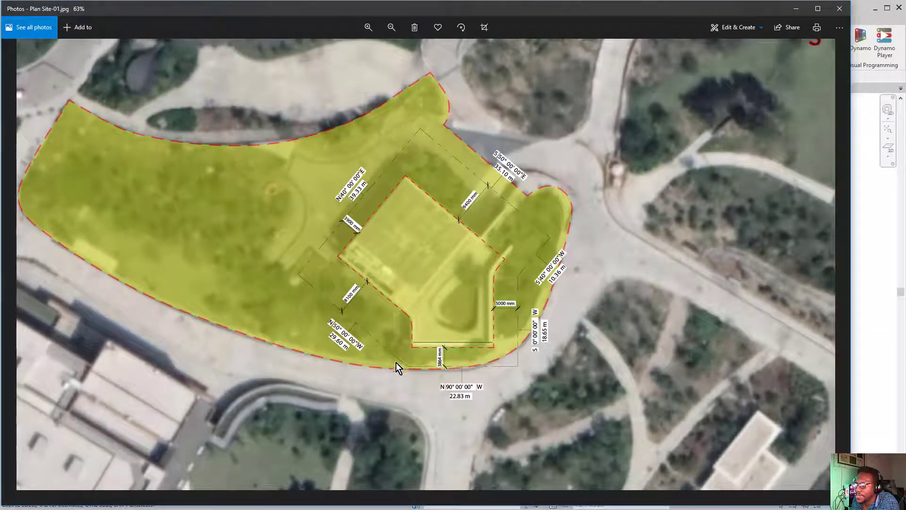
{"action": "scroll", "coordinate": [333, 338], "scroll_direction": "up", "scroll_amount": 7}
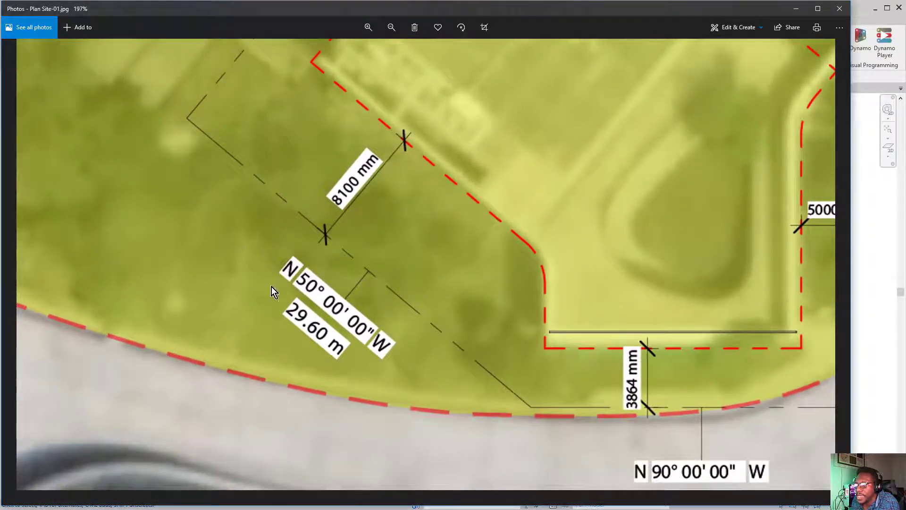
{"action": "scroll", "coordinate": [372, 313], "scroll_direction": "down", "scroll_amount": 3}
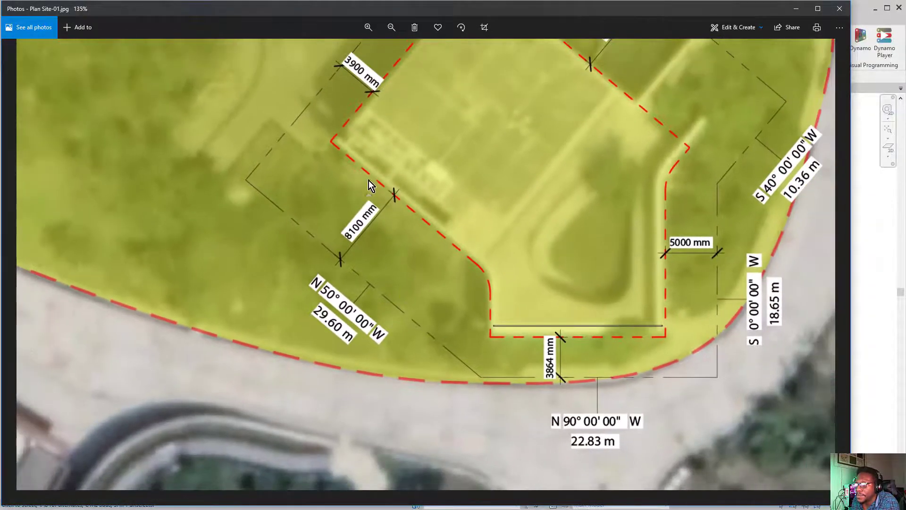
{"action": "right_click", "coordinate": [358, 162]}
{"action": "left_click", "coordinate": [312, 94]}
{"action": "left_click_drag", "start_coordinate": [299, 145], "coordinate": [248, 348]}
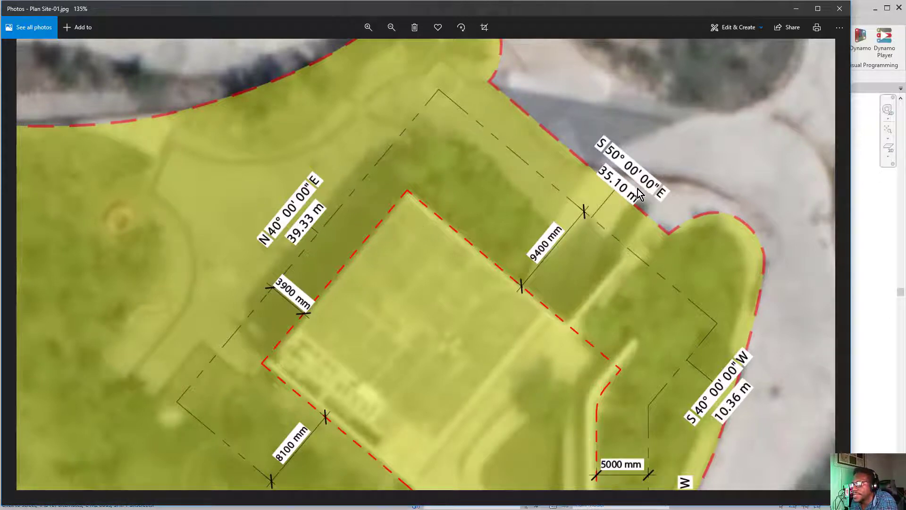
{"action": "scroll", "coordinate": [553, 190], "scroll_direction": "down", "scroll_amount": 3}
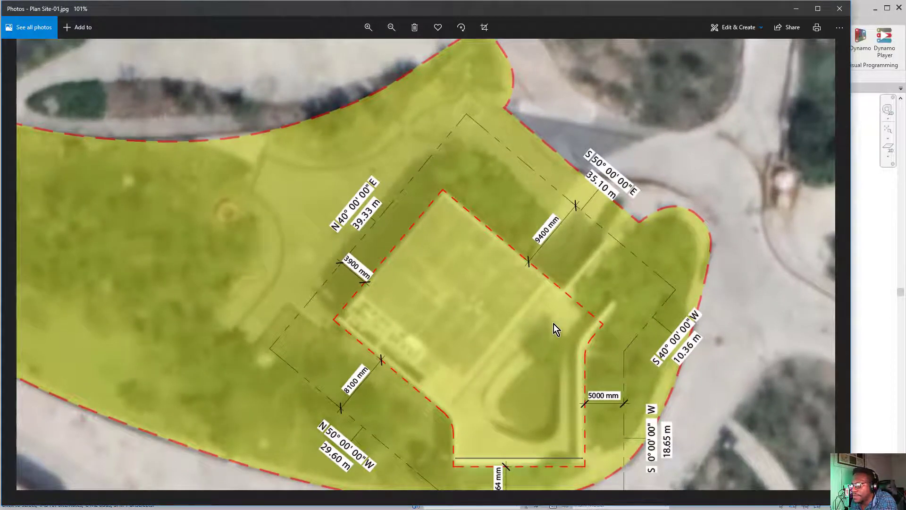
{"action": "left_click_drag", "start_coordinate": [554, 325], "coordinate": [518, 230]}
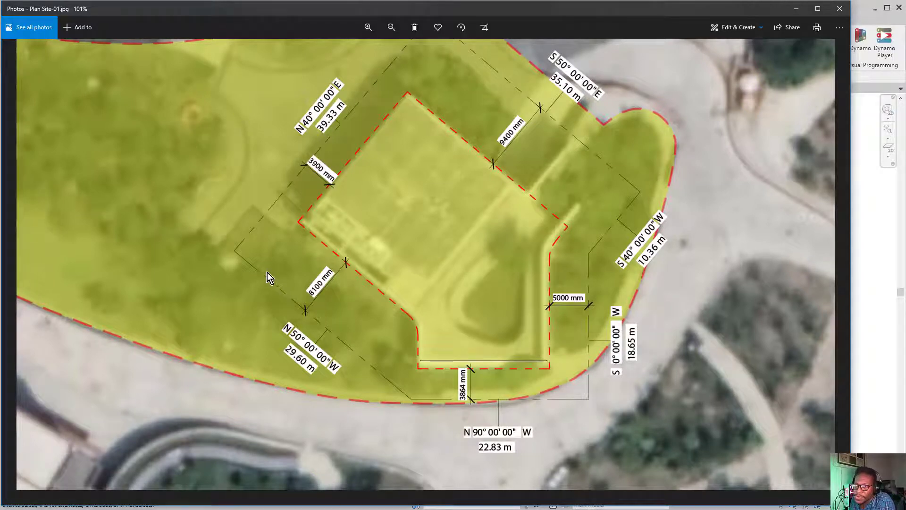
{"action": "scroll", "coordinate": [349, 224], "scroll_direction": "down", "scroll_amount": 3}
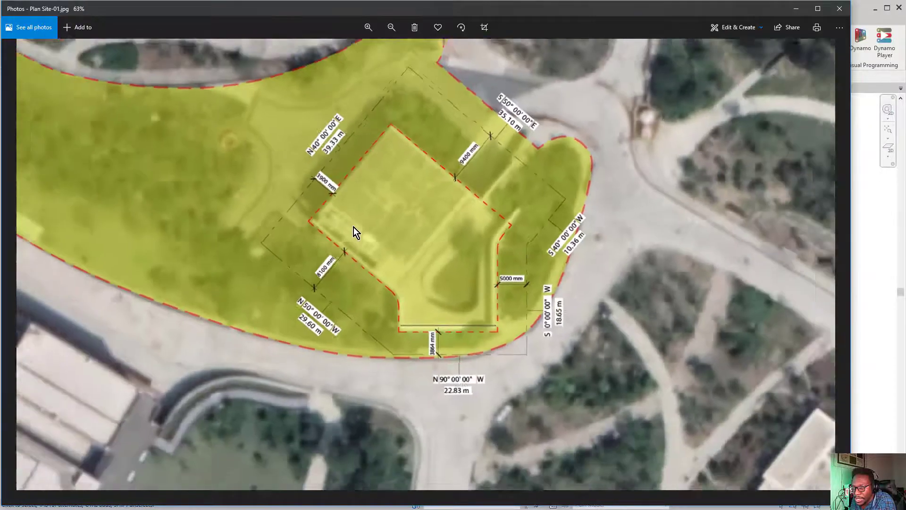
{"action": "scroll", "coordinate": [460, 200], "scroll_direction": "down", "scroll_amount": 1}
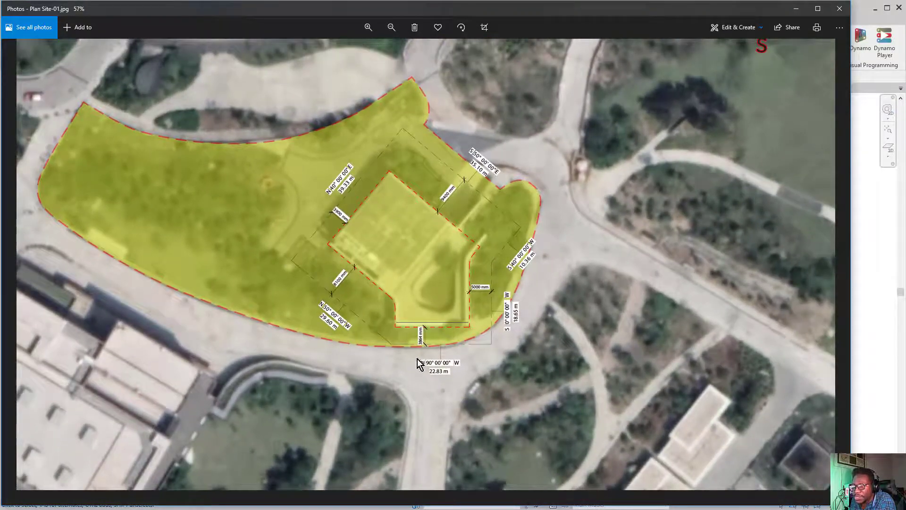
- Inspect the property boundary's southwest starting corner near the 3864 mm setback, and trace the full outline around the pavilion
{"action": "scroll", "coordinate": [409, 351], "scroll_direction": "up", "scroll_amount": 10}
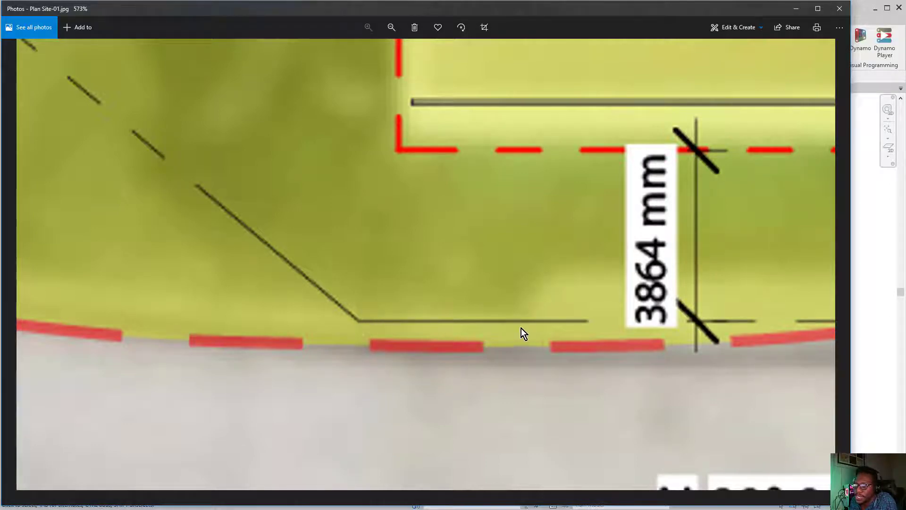
{"action": "scroll", "coordinate": [461, 321], "scroll_direction": "down", "scroll_amount": 6}
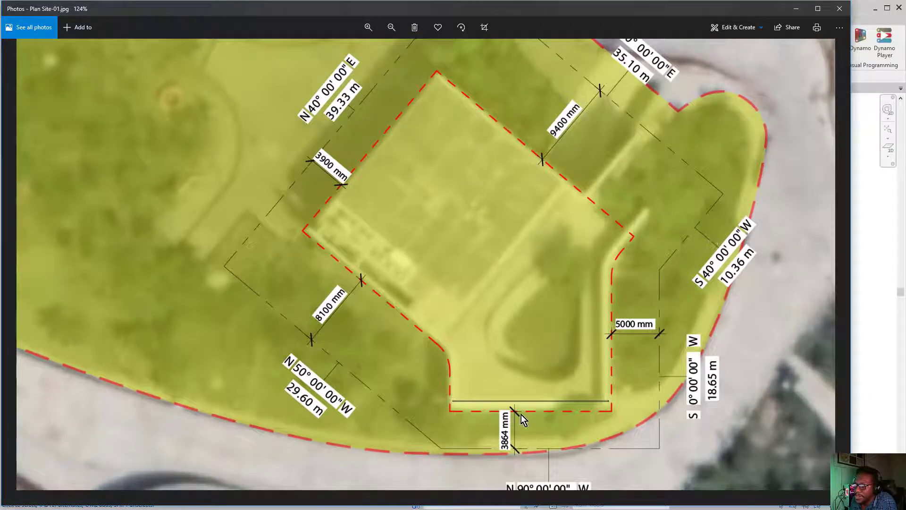
{"action": "scroll", "coordinate": [485, 344], "scroll_direction": "down", "scroll_amount": 2}
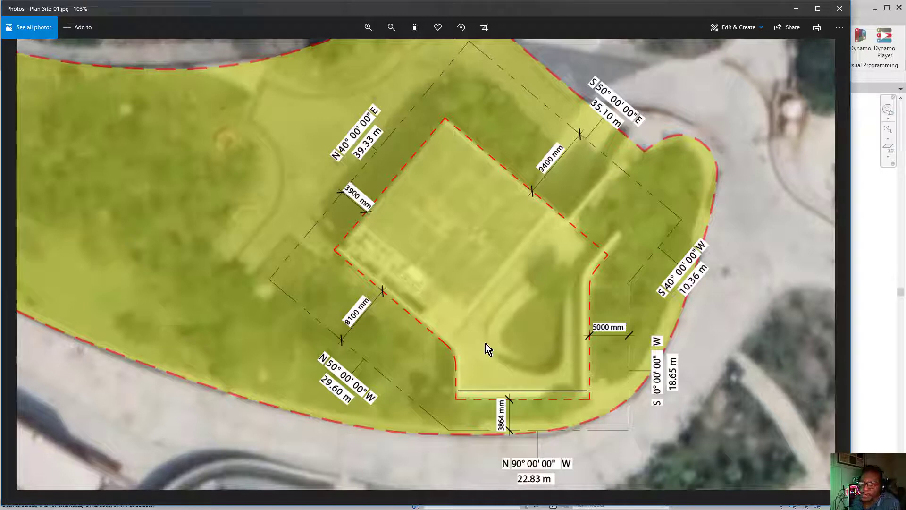
{"action": "scroll", "coordinate": [398, 330], "scroll_direction": "down", "scroll_amount": 1}
{"action": "left_click_drag", "start_coordinate": [385, 303], "coordinate": [333, 311]}
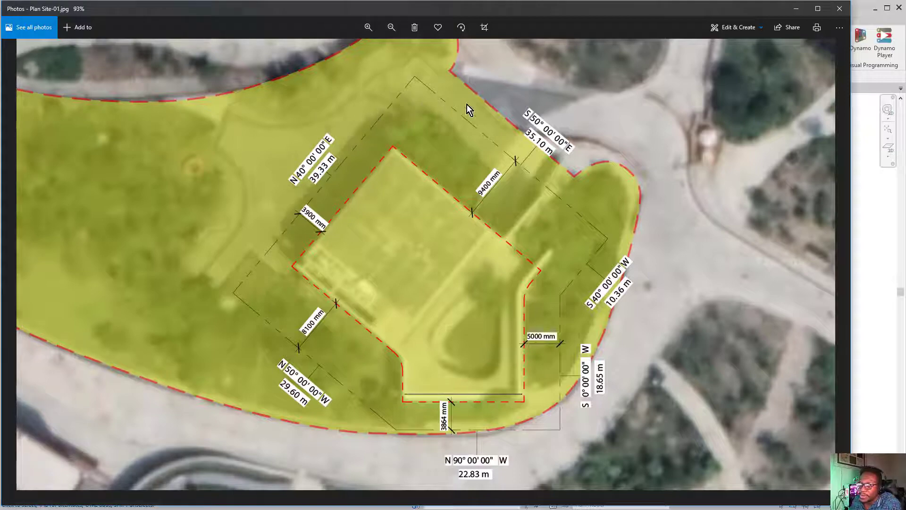
{"action": "scroll", "coordinate": [377, 176], "scroll_direction": "down", "scroll_amount": 2}
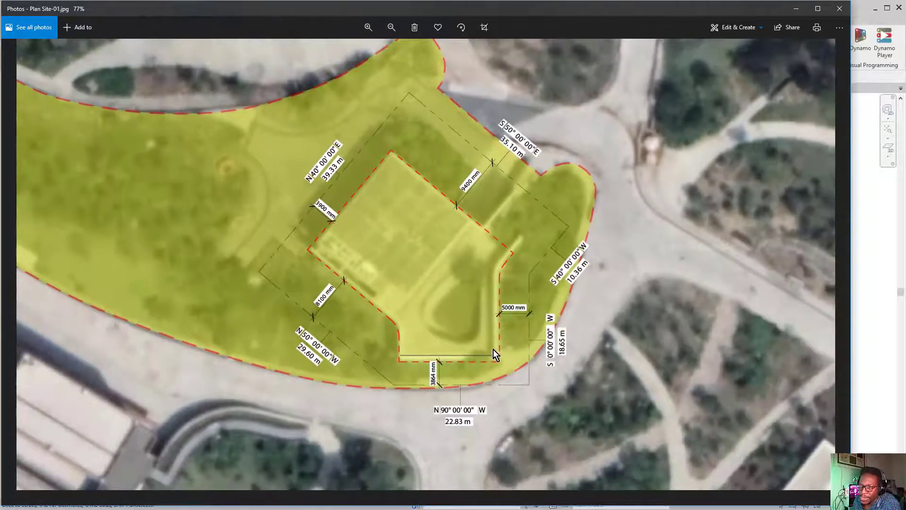
{"action": "scroll", "coordinate": [491, 349], "scroll_direction": "down", "scroll_amount": 1}
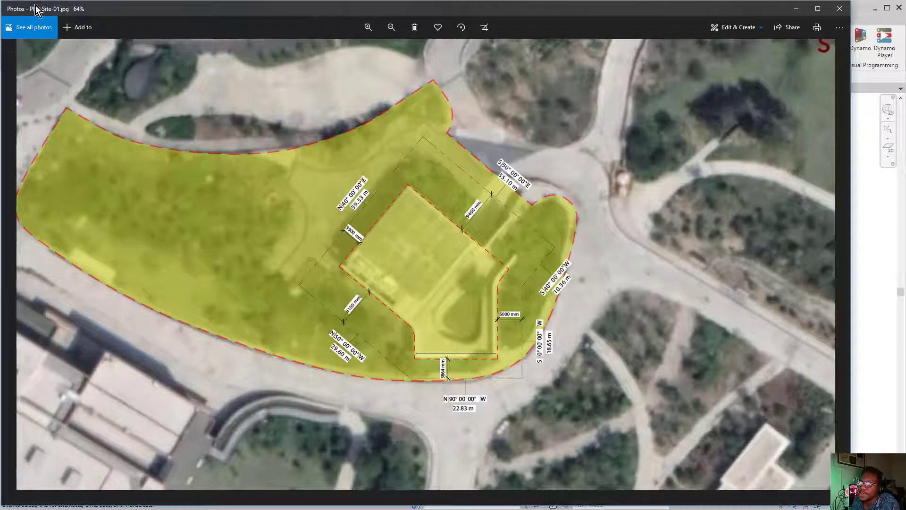
- Place the Plan Site-01.jpg window beside the Revit floor plan with the pavilion boundary and its bearings in view
{"action": "left_click_drag", "start_coordinate": [682, 24], "coordinate": [672, 49]}
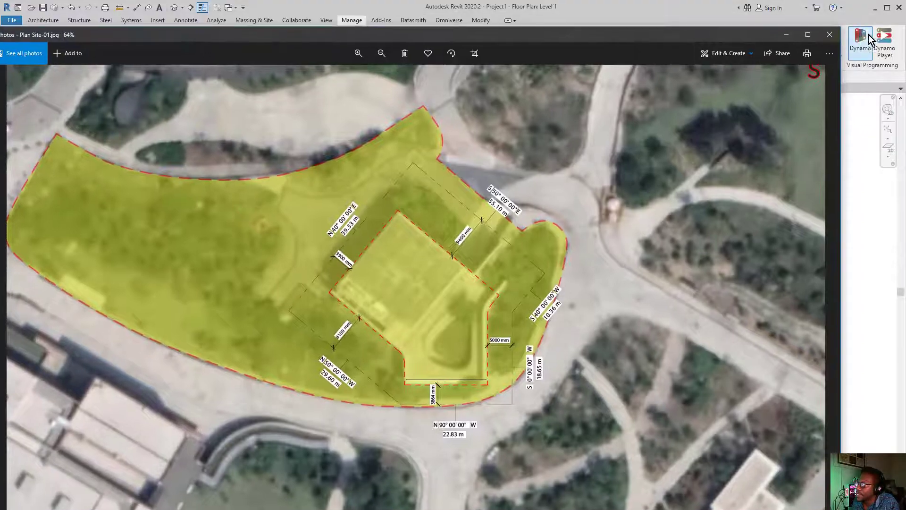
{"action": "left_click_drag", "start_coordinate": [837, 28], "coordinate": [288, 109]}
{"action": "left_click_drag", "start_coordinate": [199, 117], "coordinate": [794, 92]}
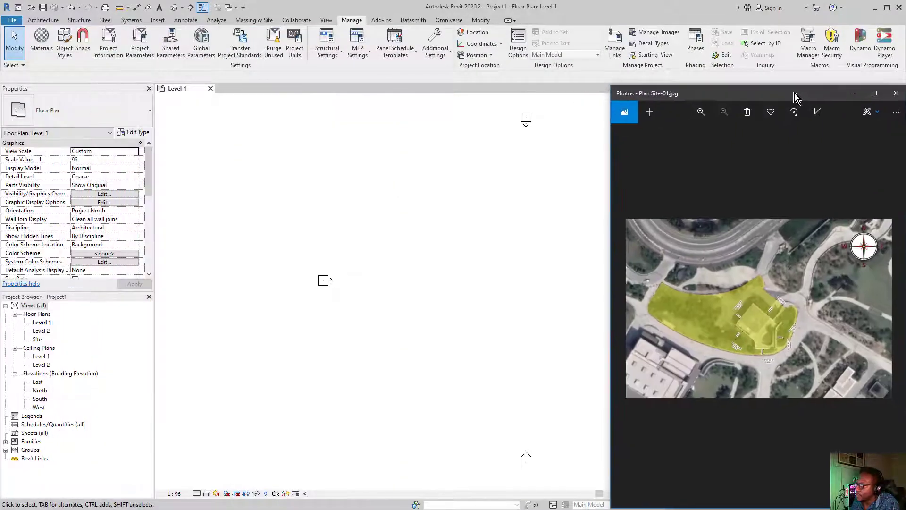
{"action": "scroll", "coordinate": [763, 310], "scroll_direction": "up", "scroll_amount": 8}
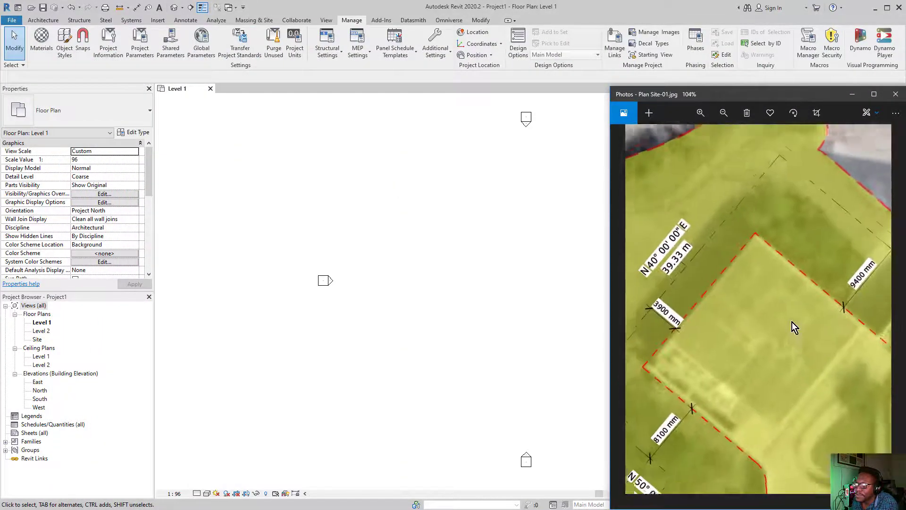
{"action": "scroll", "coordinate": [777, 326], "scroll_direction": "down", "scroll_amount": 6}
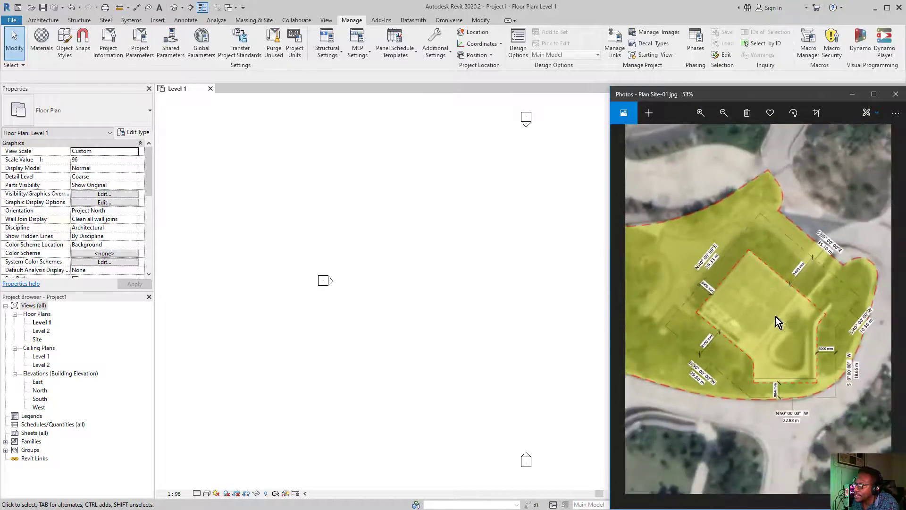
{"action": "left_click_drag", "start_coordinate": [769, 321], "coordinate": [749, 332]}
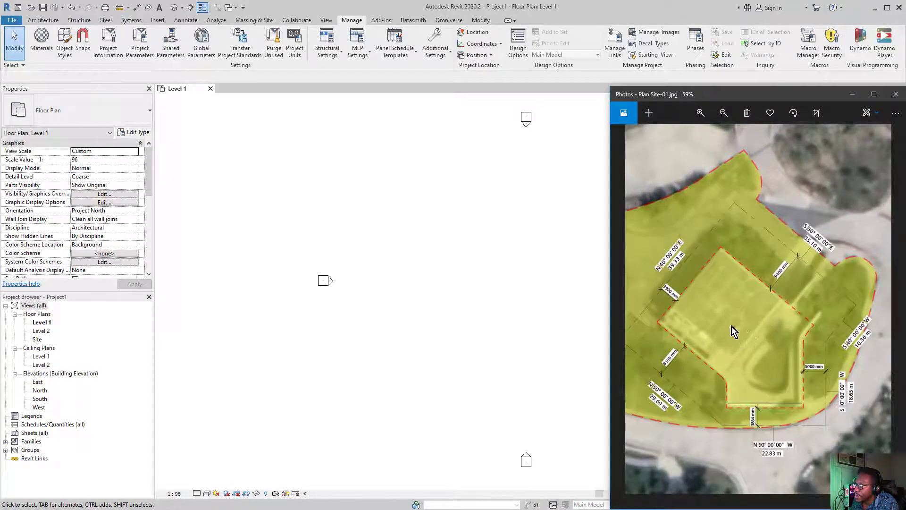
- Open the Site floor plan and inspect the project base point and survey point between the elevation markers
{"action": "double_click", "coordinate": [38, 339]}
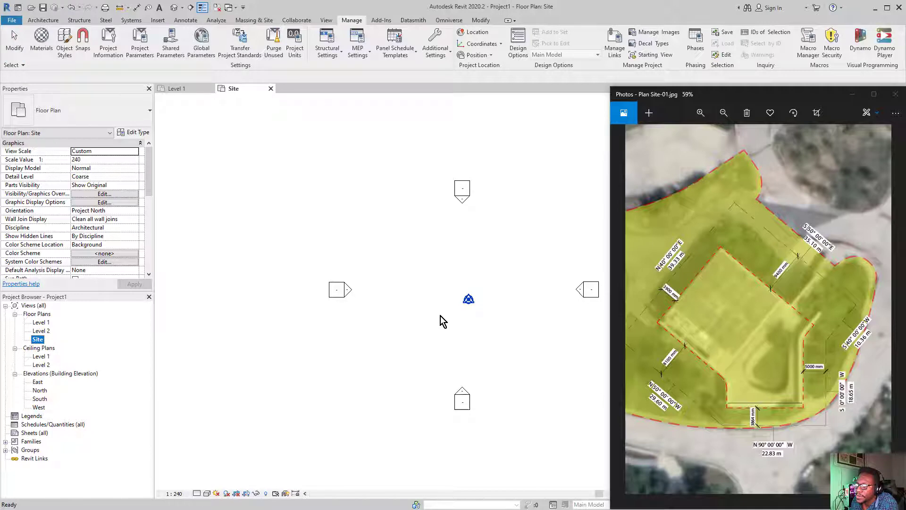
{"action": "scroll", "coordinate": [518, 272], "scroll_direction": "down", "scroll_amount": 1}
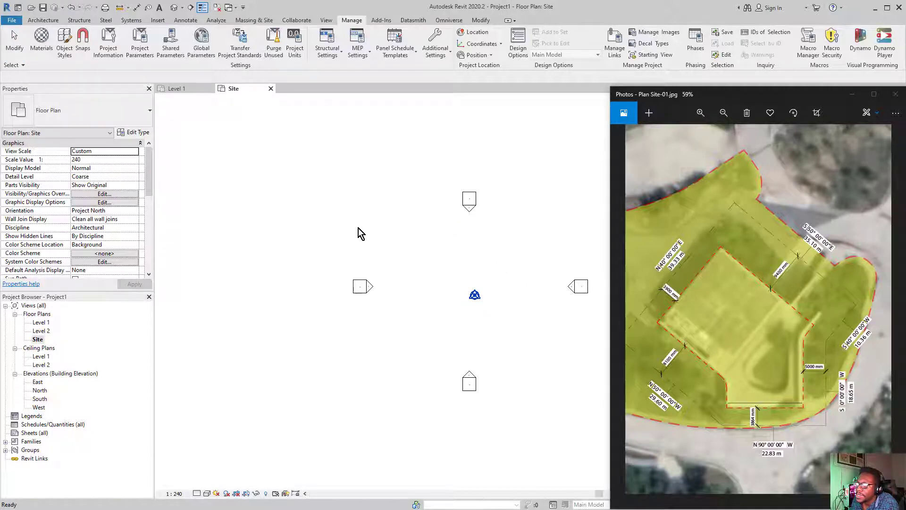
{"action": "right_click", "coordinate": [293, 227]}
{"action": "left_click", "coordinate": [360, 233]}
{"action": "middle_click_drag", "start_coordinate": [429, 235], "coordinate": [325, 243]}
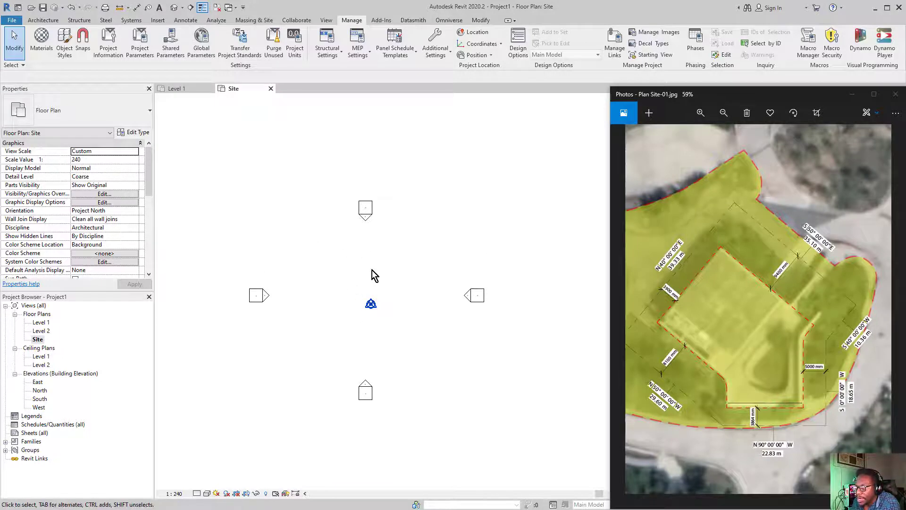
{"action": "scroll", "coordinate": [375, 313], "scroll_direction": "up", "scroll_amount": 1}
{"action": "scroll", "coordinate": [373, 309], "scroll_direction": "up", "scroll_amount": 1}
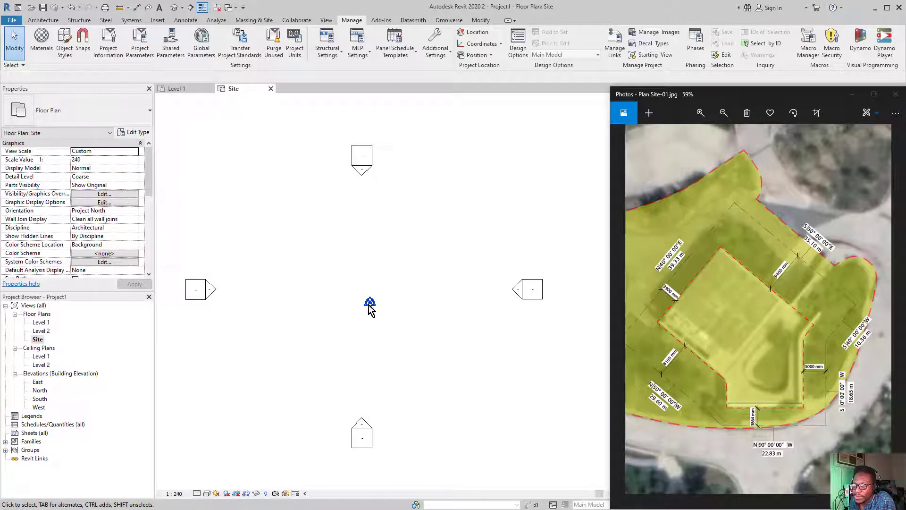
{"action": "scroll", "coordinate": [380, 306], "scroll_direction": "up", "scroll_amount": 3}
{"action": "scroll", "coordinate": [385, 308], "scroll_direction": "down", "scroll_amount": 3}
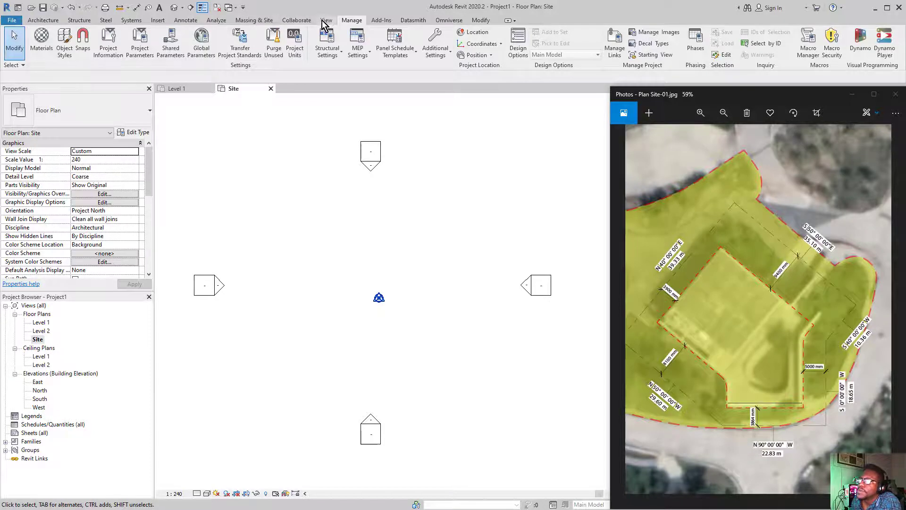
- Start a property line created by entering distances and bearings, with its deed data table placed beside the site plan image
{"action": "left_click", "coordinate": [255, 21]}
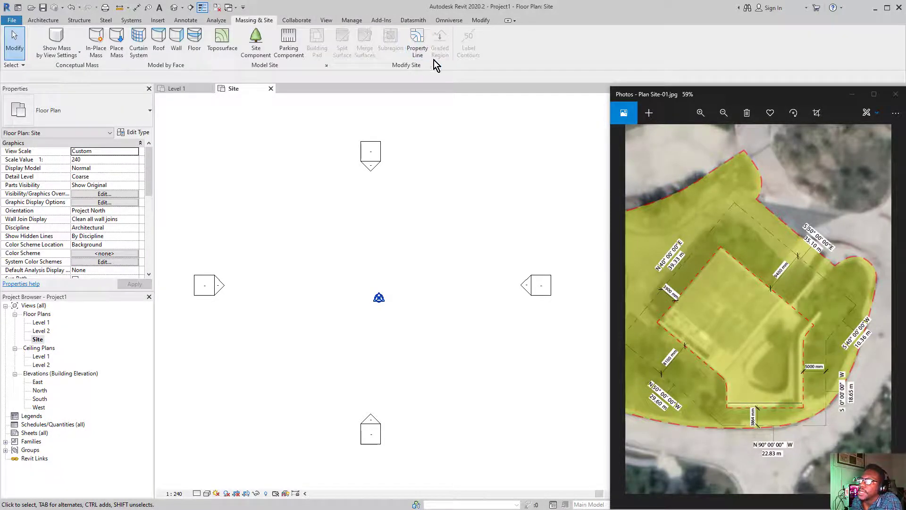
{"action": "left_click", "coordinate": [410, 46]}
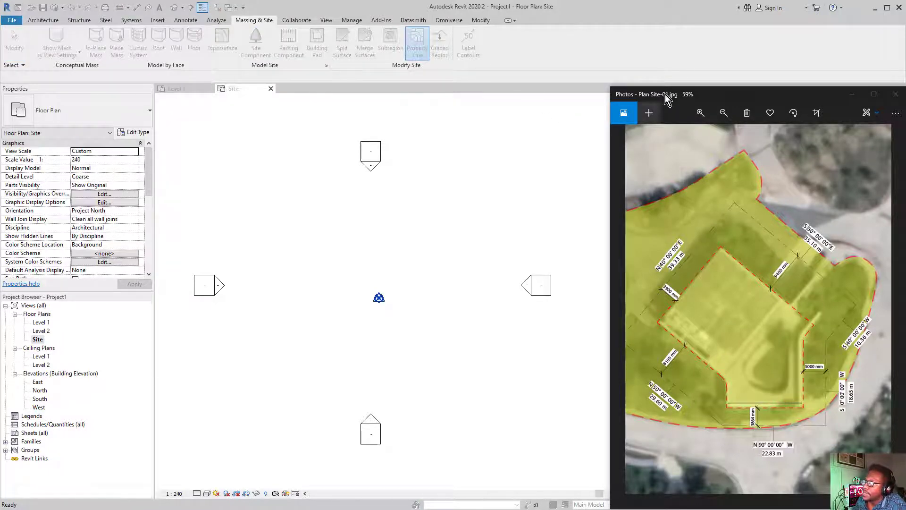
{"action": "left_click_drag", "start_coordinate": [692, 89], "coordinate": [905, 89]}
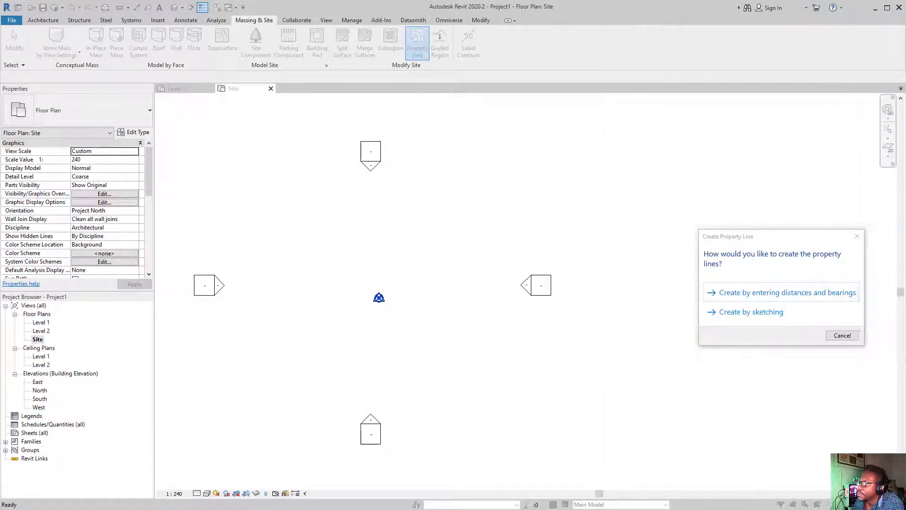
{"action": "left_click_drag", "start_coordinate": [790, 237], "coordinate": [279, 175]}
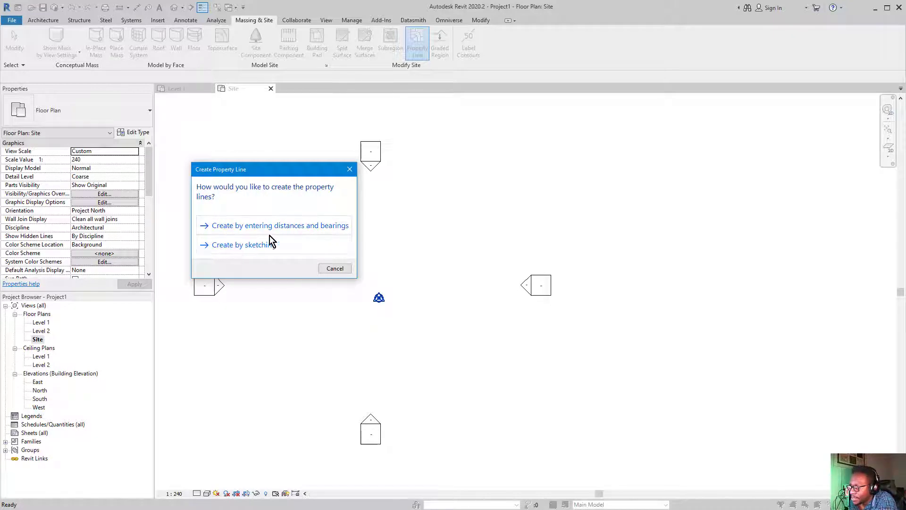
{"action": "left_click_drag", "start_coordinate": [905, 106], "coordinate": [672, 84]}
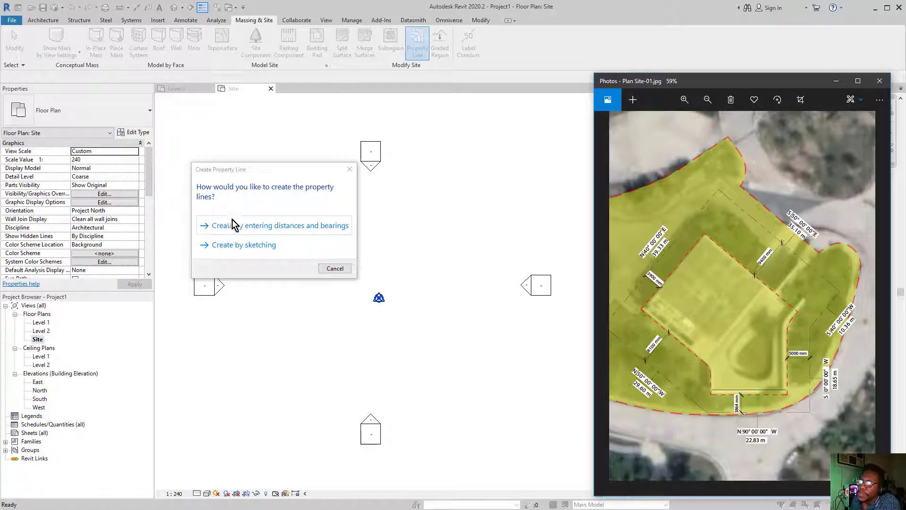
{"action": "left_click", "coordinate": [277, 227]}
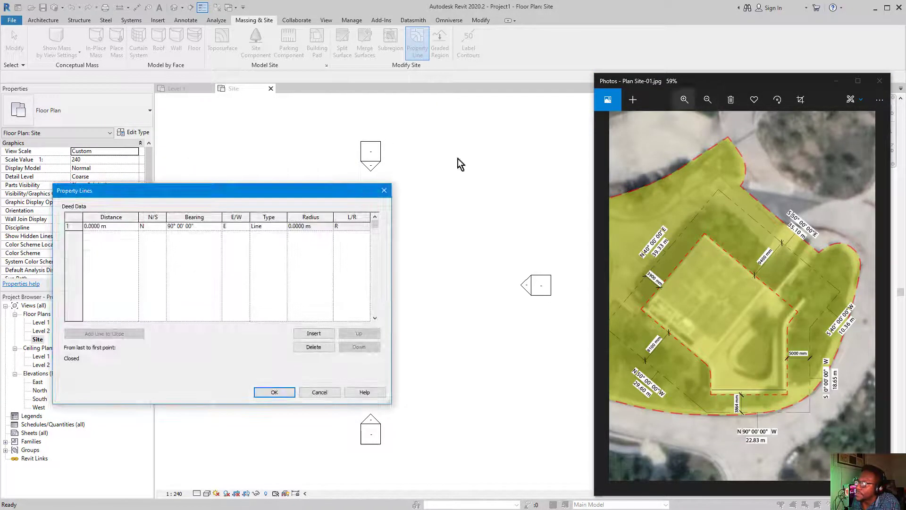
{"action": "left_click_drag", "start_coordinate": [309, 185], "coordinate": [453, 140]}
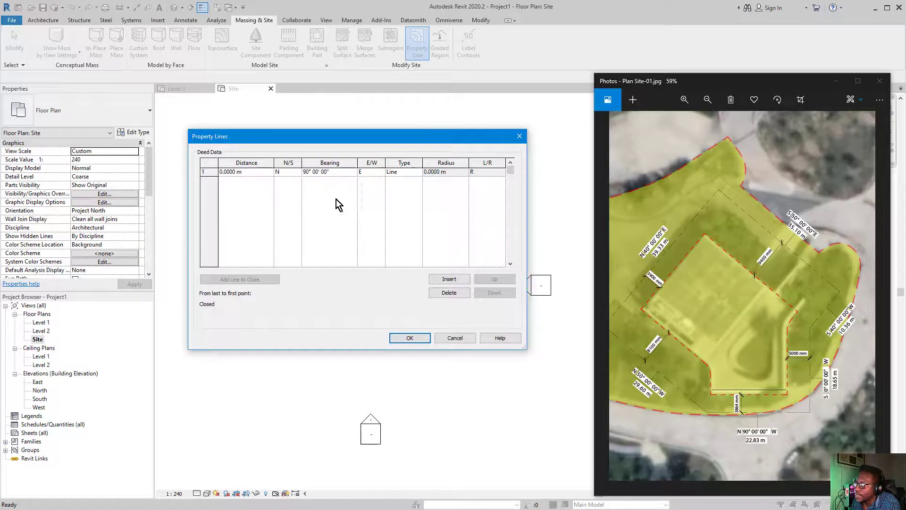
- Read the site plan's northwest boundary label and set the first deed line's distance to 39.33 m
{"action": "left_click", "coordinate": [639, 285]}
{"action": "scroll", "coordinate": [639, 284], "scroll_direction": "up", "scroll_amount": 6}
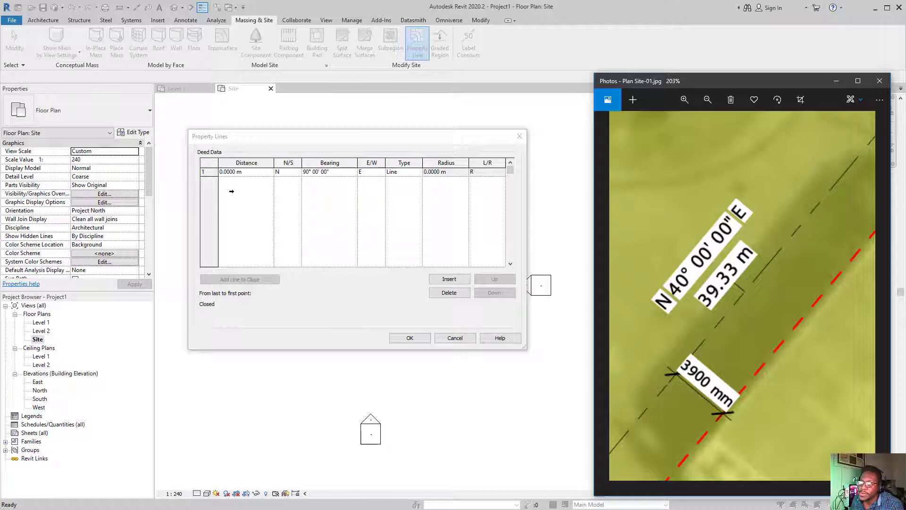
{"action": "left_click", "coordinate": [227, 175]}
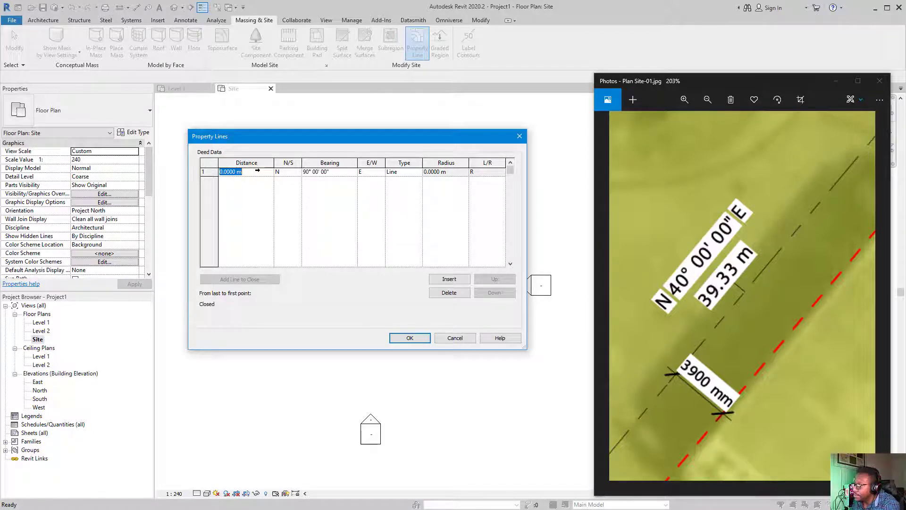
{"action": "type", "text": "39"}
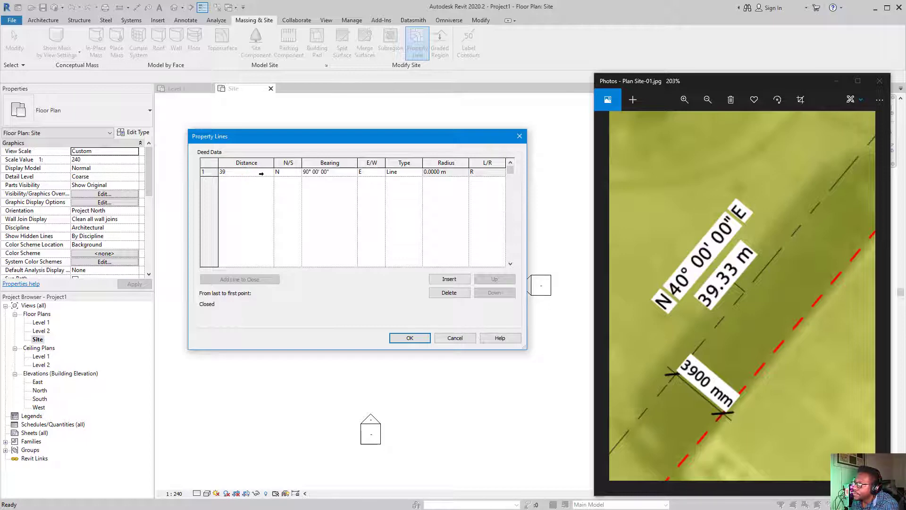
{"action": "type", "text": ".33"}
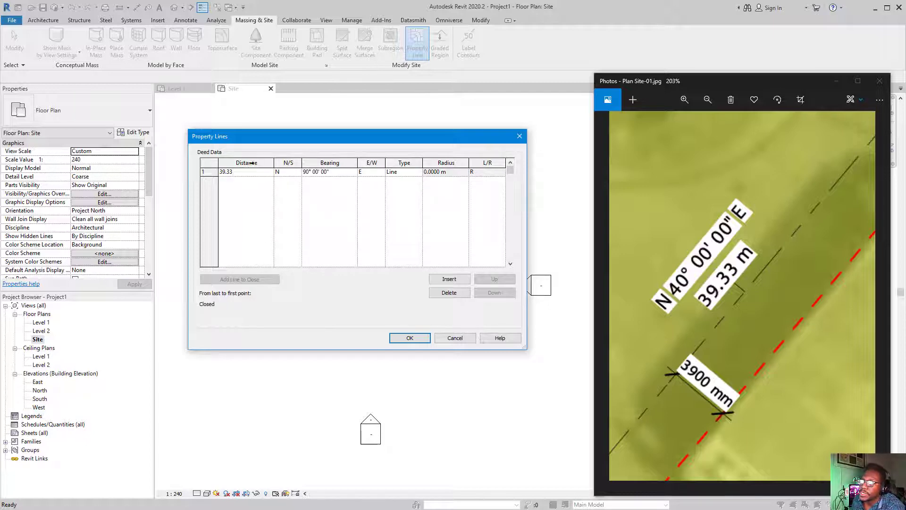
{"action": "left_click", "coordinate": [421, 381]}
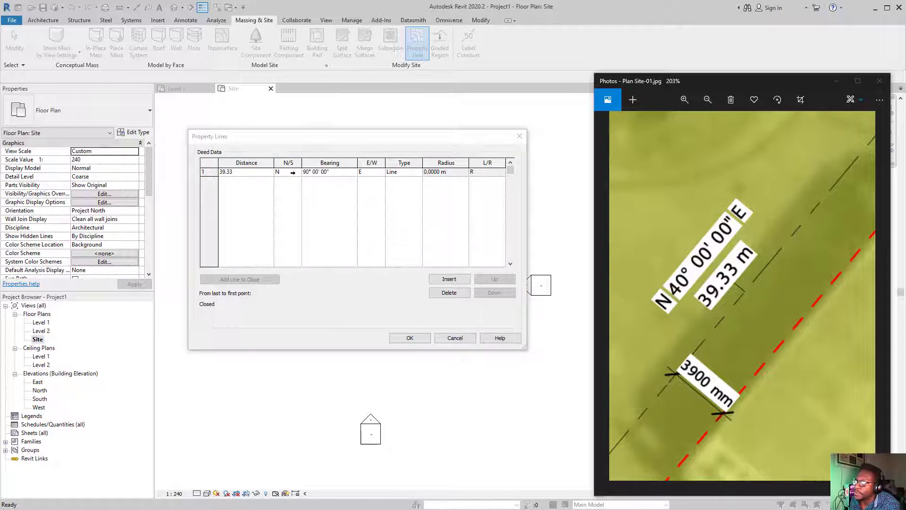
- Set the first deed line's bearing to N 40° 00' 00" E
{"action": "left_click", "coordinate": [292, 173]}
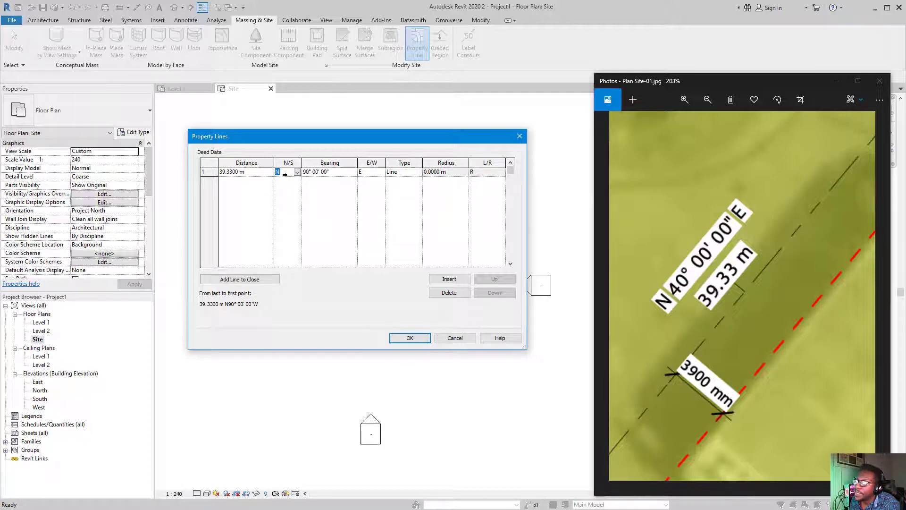
{"action": "left_click", "coordinate": [335, 170]}
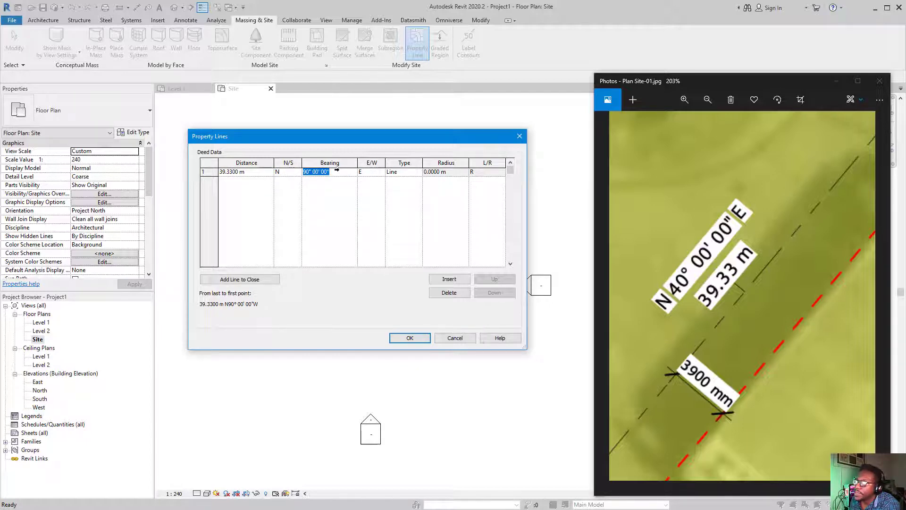
{"action": "type", "text": "39"}
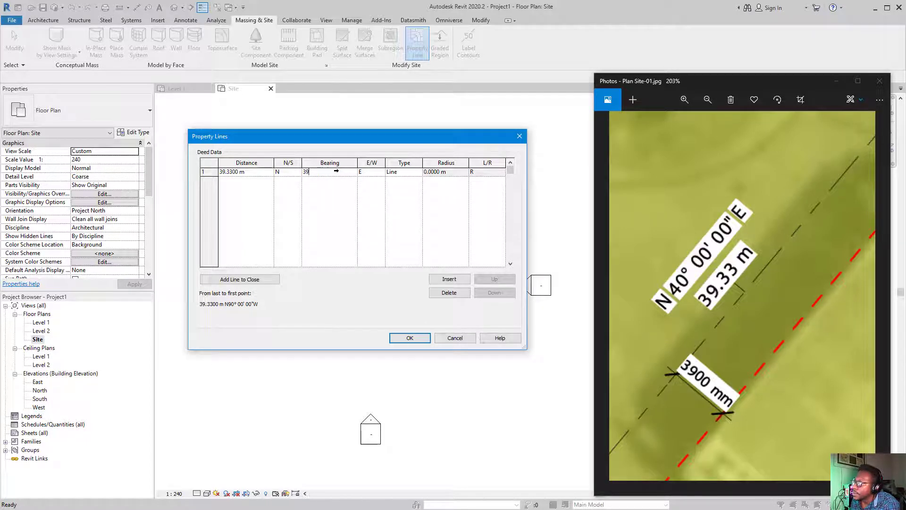
{"action": "key", "text": "BackSpace"}
{"action": "key", "text": "BackSpace"}
{"action": "type", "text": "40"}
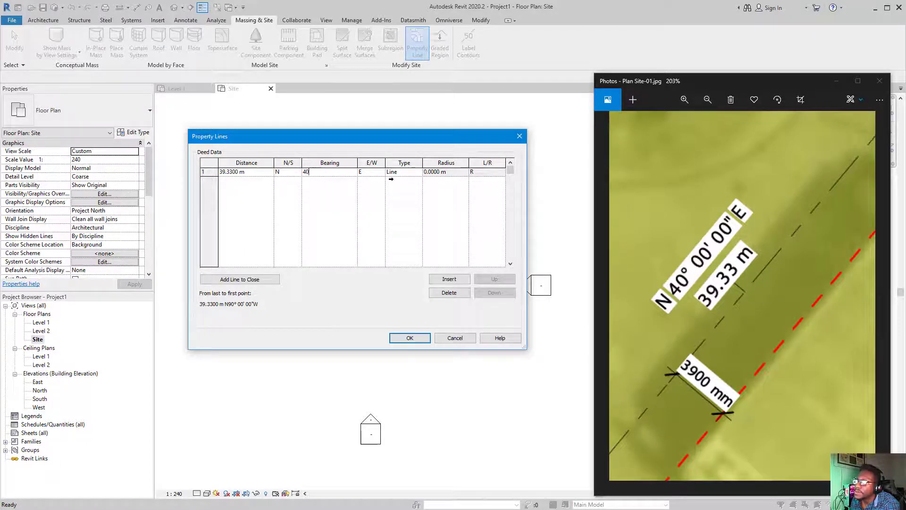
{"action": "left_click", "coordinate": [371, 172]}
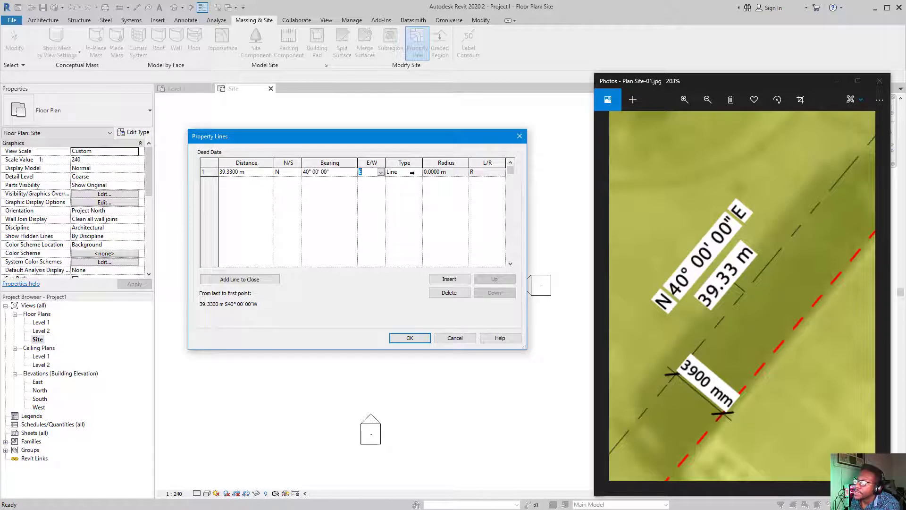
{"action": "type", "text": "E"}
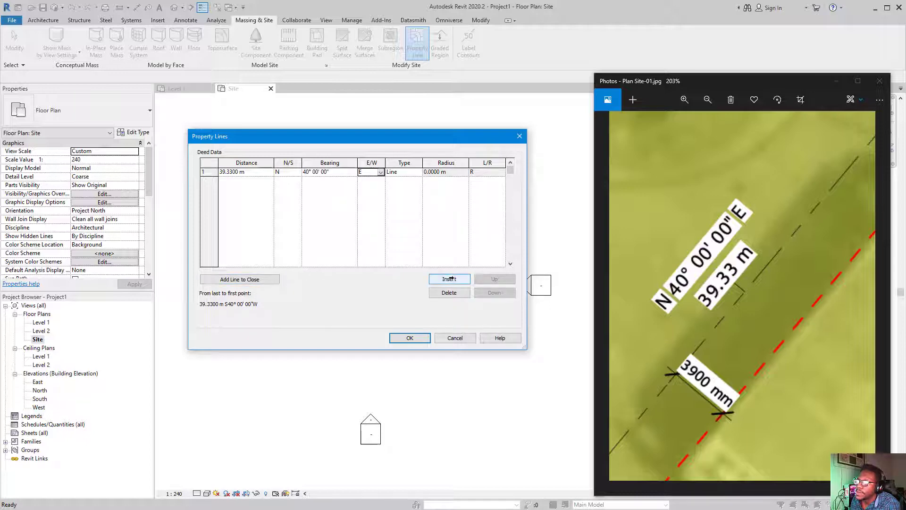
- Insert a second deed line for the northeast boundary and set its distance to 35.1 m
{"action": "left_click", "coordinate": [433, 278]}
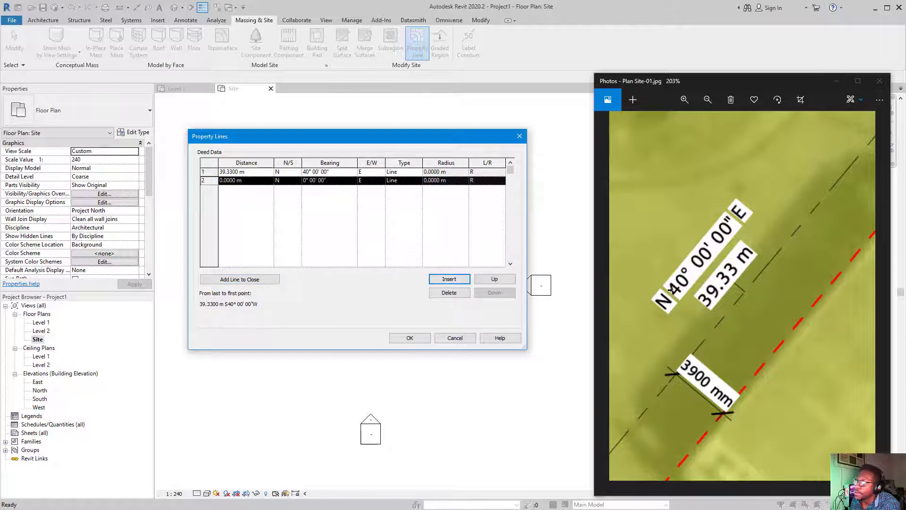
{"action": "scroll", "coordinate": [689, 279], "scroll_direction": "down", "scroll_amount": 4, "text": "ctrl"}
{"action": "scroll", "coordinate": [689, 280], "scroll_direction": "up", "scroll_amount": 5, "text": "ctrl"}
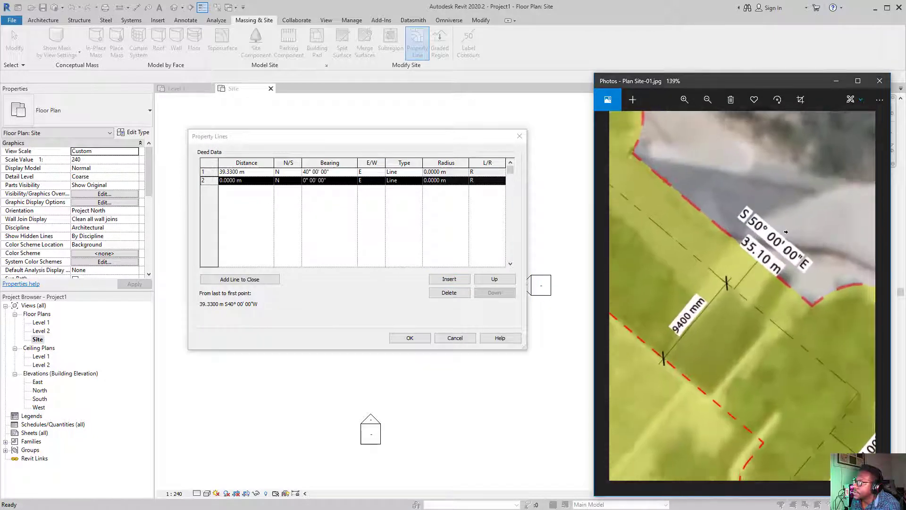
{"action": "left_click", "coordinate": [242, 181]}
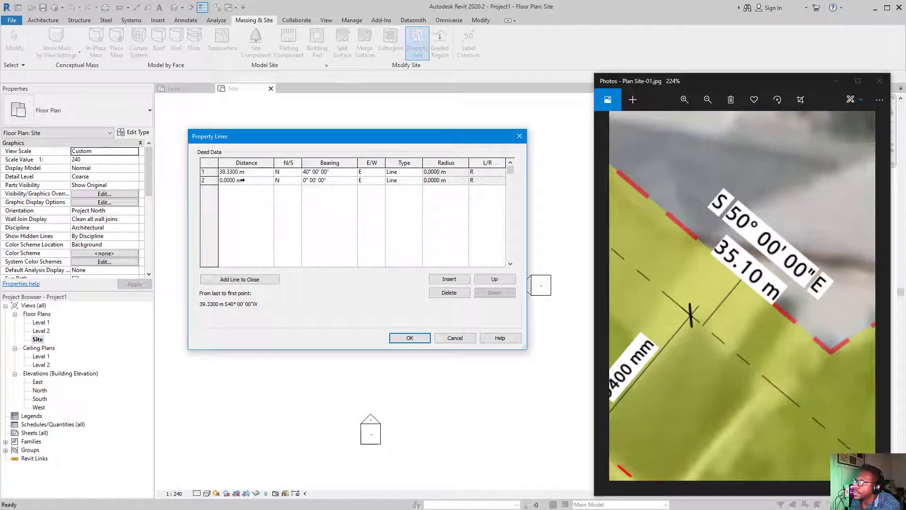
{"action": "left_click", "coordinate": [241, 180]}
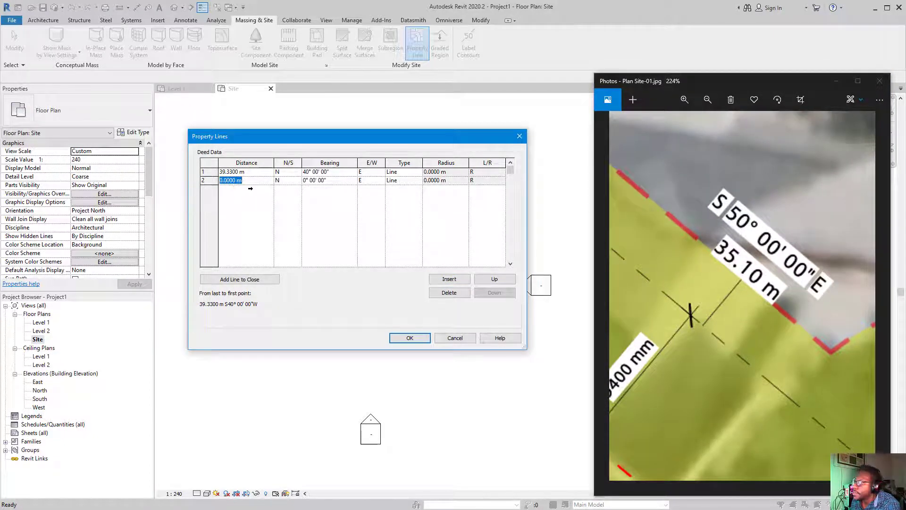
{"action": "type", "text": "35.1"}
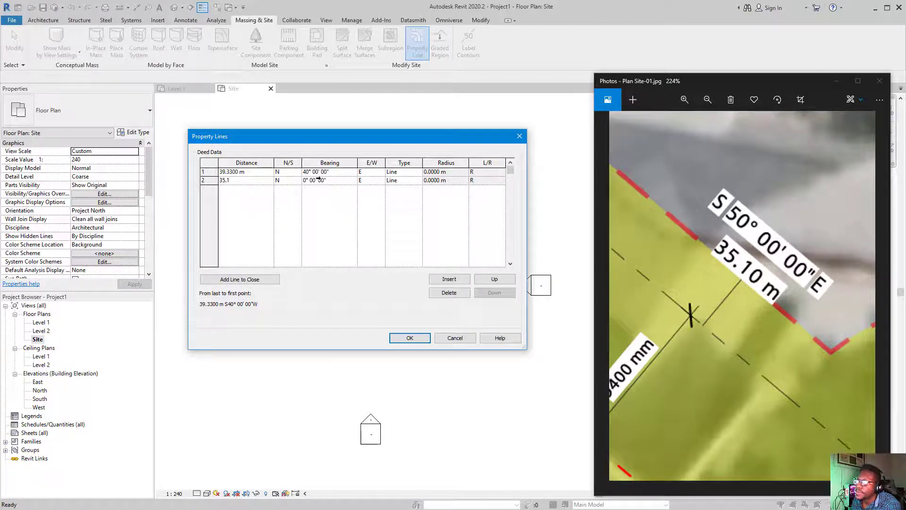
{"action": "key", "text": "Tab"}
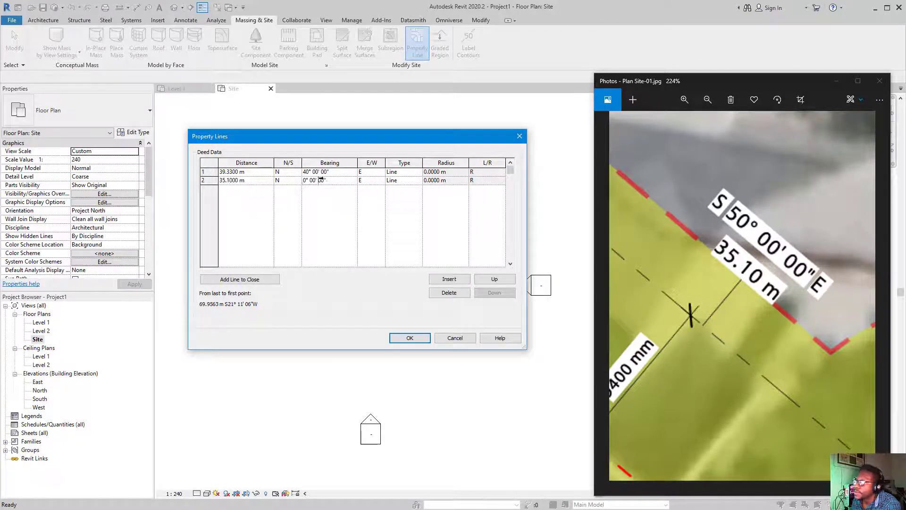
- Set the second deed line's bearing to 50° and its north/south direction to S, keeping E as its east/west direction
{"action": "key", "text": "Tab"}
{"action": "type", "text": "50"}
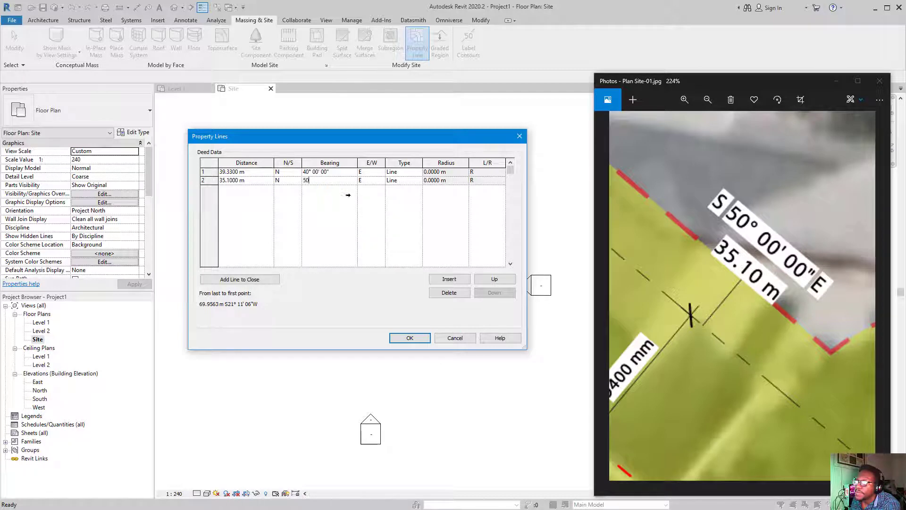
{"action": "key", "text": "Return"}
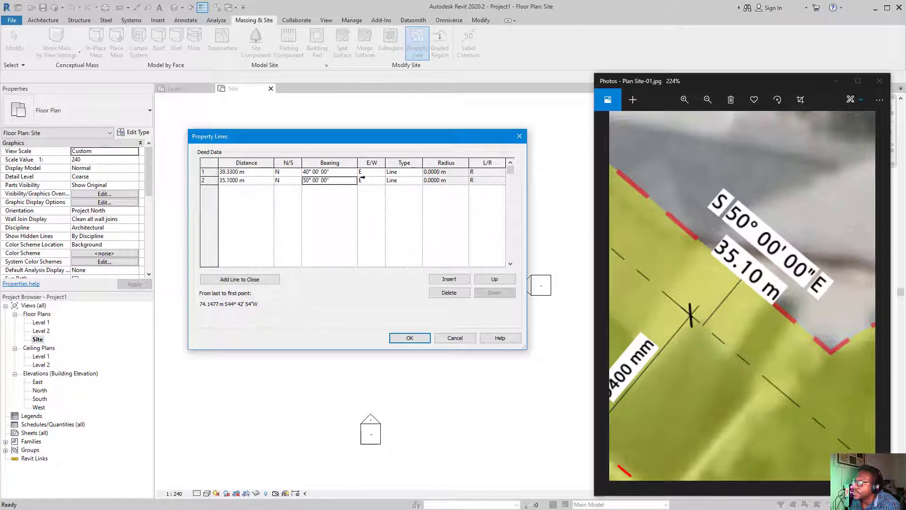
{"action": "left_click", "coordinate": [288, 180]}
{"action": "left_click", "coordinate": [297, 181]}
{"action": "left_click", "coordinate": [279, 196]}
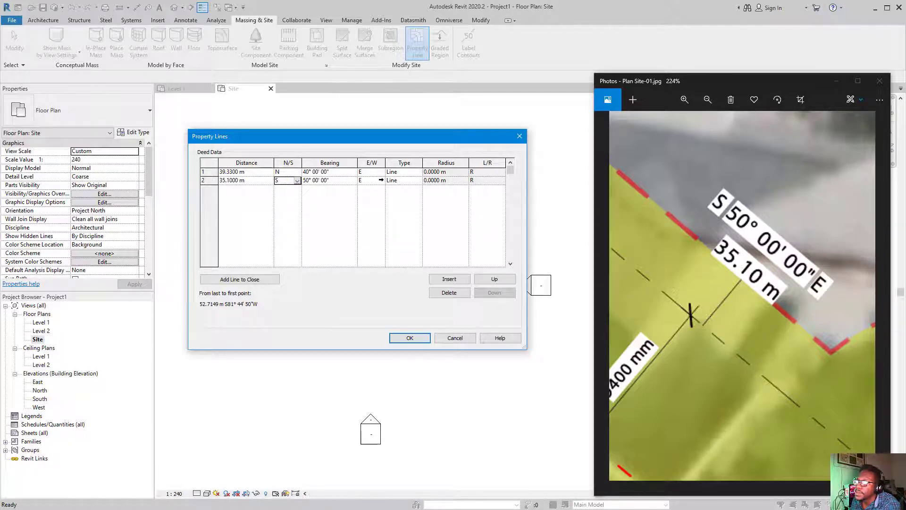
- Insert a third deed line for the short eastern boundary segment and set its distance to 10.36 m
{"action": "left_click", "coordinate": [721, 331]}
{"action": "scroll", "coordinate": [744, 320], "scroll_direction": "down", "scroll_amount": 10}
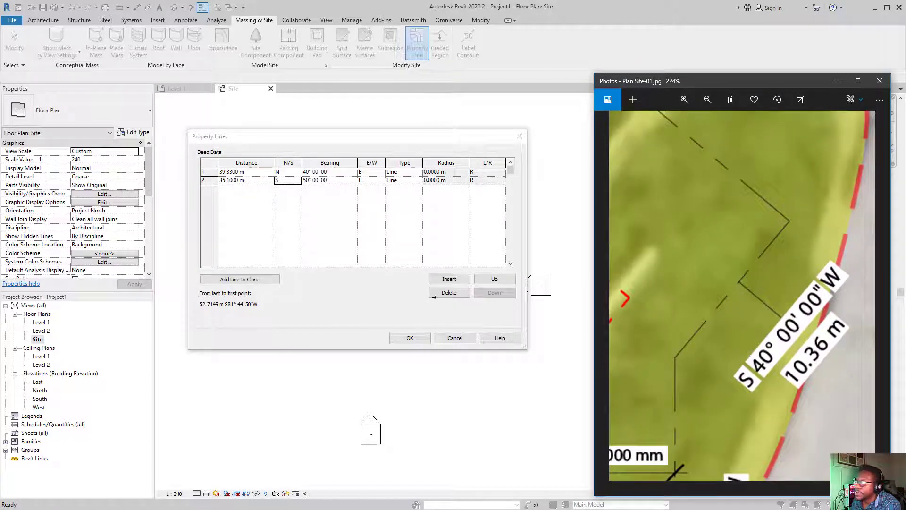
{"action": "left_click", "coordinate": [450, 279]}
{"action": "left_click", "coordinate": [238, 189]}
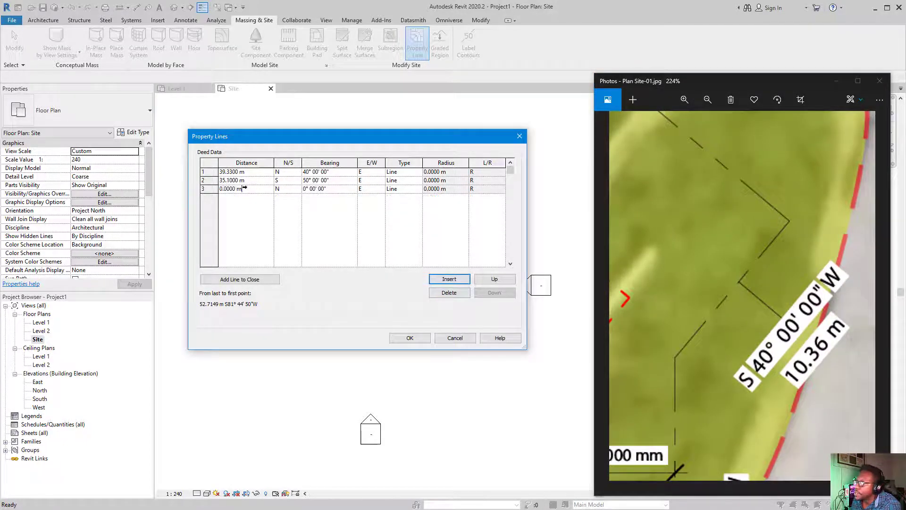
{"action": "type", "text": "10.36"}
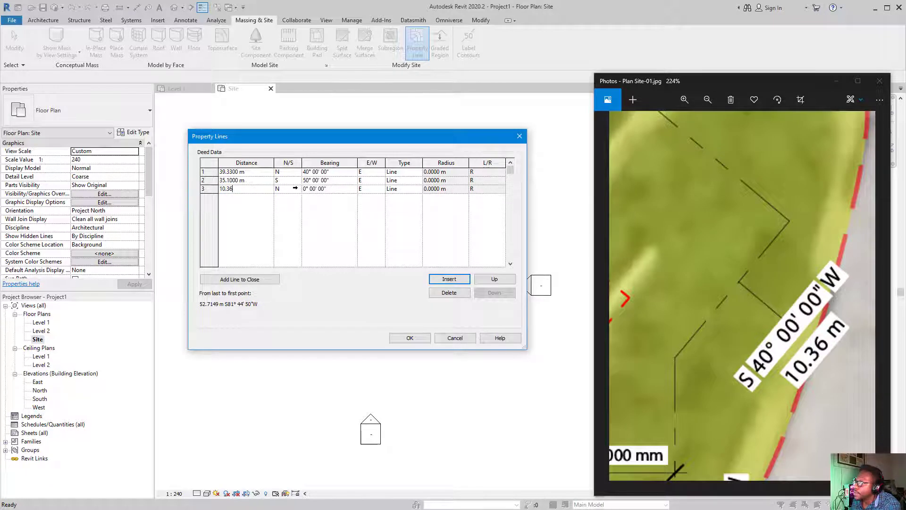
{"action": "left_click", "coordinate": [304, 189]}
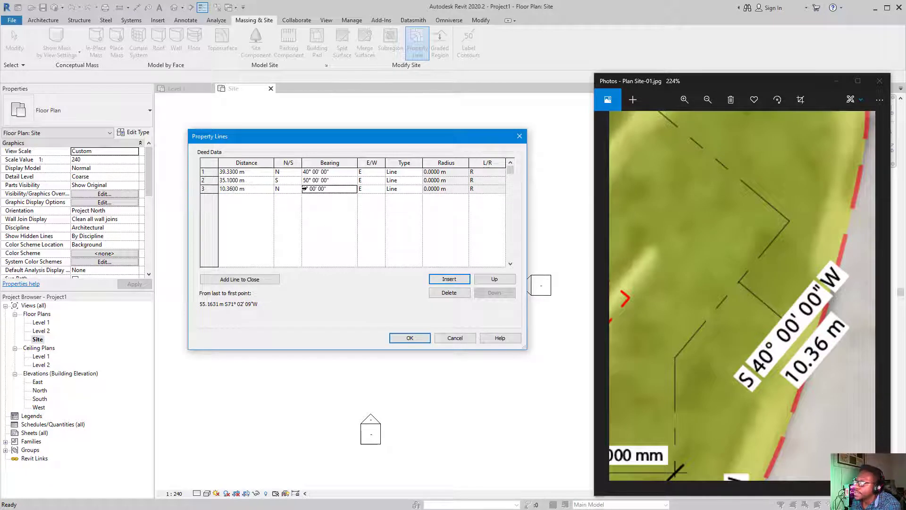
- Set the third deed line's bearing to S 40° 00' 00" W
{"action": "left_click", "coordinate": [299, 189]}
{"action": "left_click", "coordinate": [298, 189]}
{"action": "left_click", "coordinate": [285, 204]}
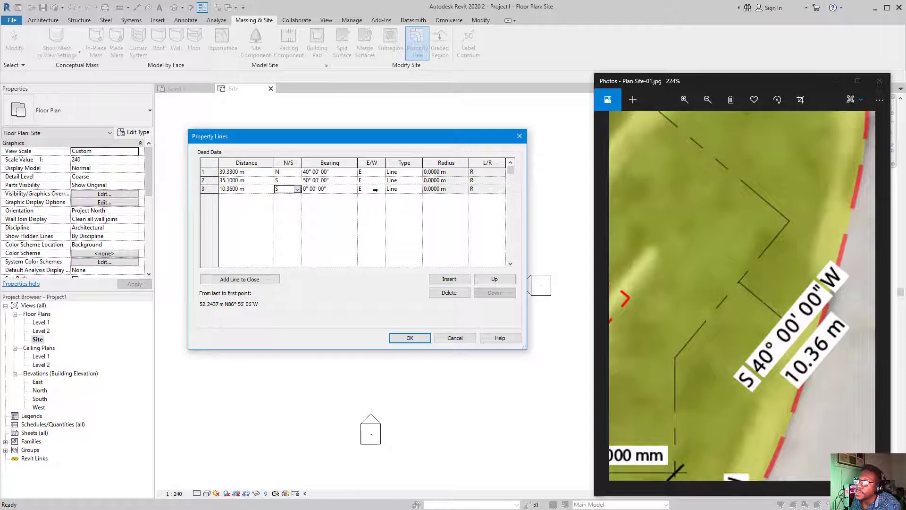
{"action": "left_click", "coordinate": [375, 190]}
{"action": "left_click", "coordinate": [381, 189]}
{"action": "left_click", "coordinate": [371, 204]}
{"action": "left_click", "coordinate": [338, 188]}
{"action": "double_click", "coordinate": [313, 189]}
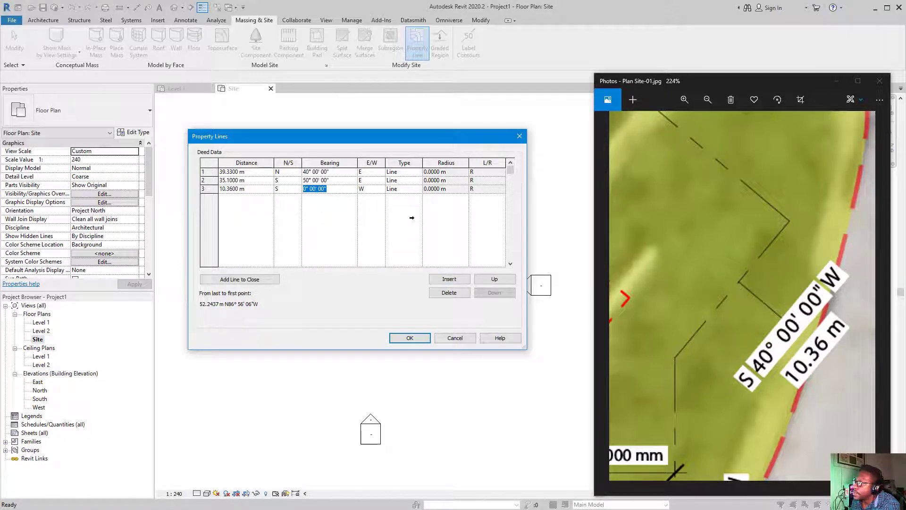
{"action": "type", "text": "40"}
{"action": "key", "text": "Tab"}
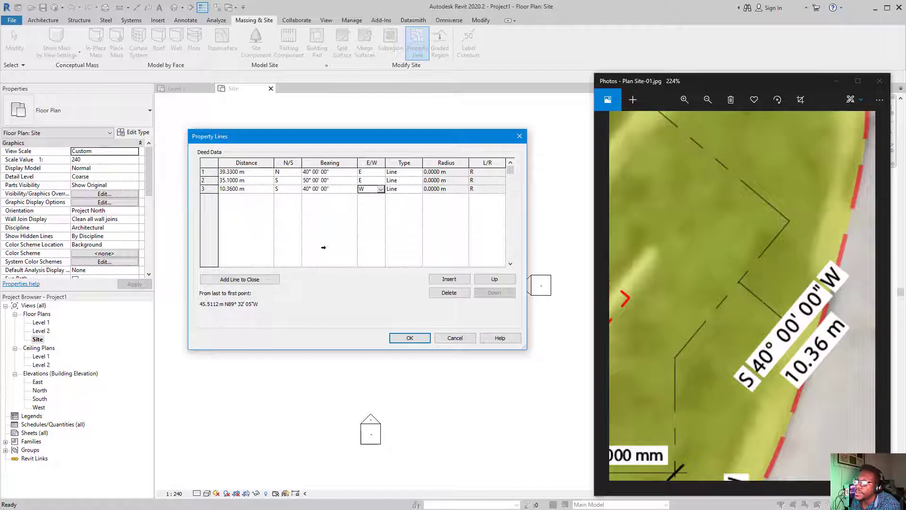
- Insert a fourth deed line for the vertical boundary beside the 5000 mm setback and set its distance to 18.65 m
{"action": "left_click", "coordinate": [437, 282]}
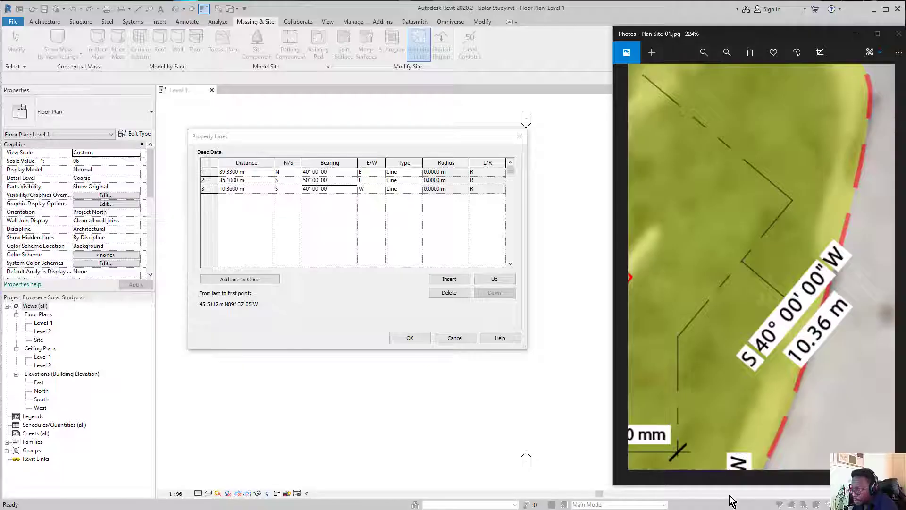
{"action": "left_click", "coordinate": [718, 384]}
{"action": "scroll", "coordinate": [727, 299], "scroll_direction": "down", "scroll_amount": 2}
{"action": "left_click_drag", "start_coordinate": [727, 299], "coordinate": [711, 210]}
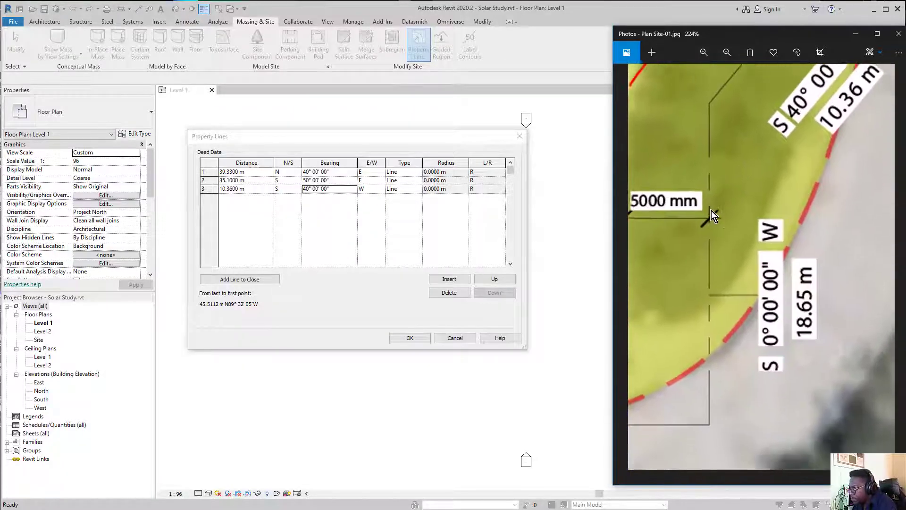
{"action": "left_click", "coordinate": [443, 278]}
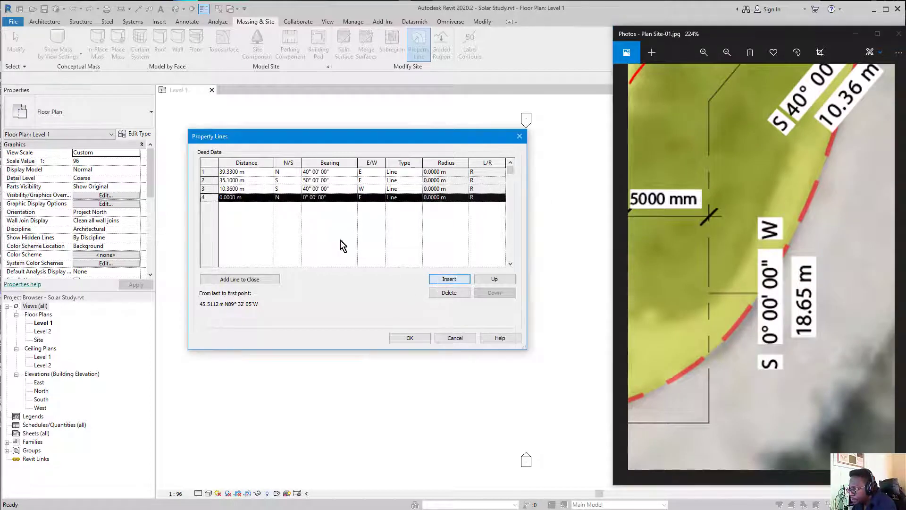
{"action": "left_click", "coordinate": [238, 197]}
{"action": "double_click", "coordinate": [233, 197]}
{"action": "type", "text": "10"}
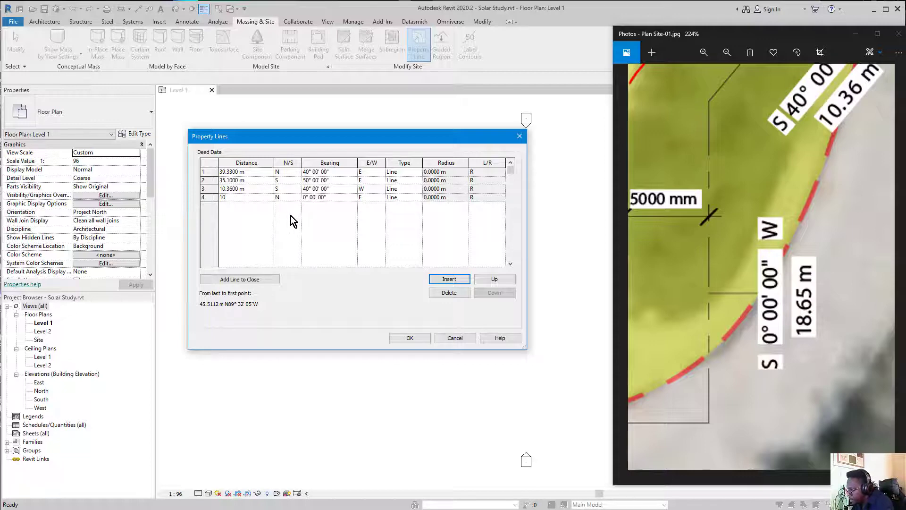
{"action": "key", "text": "BackSpace"}
{"action": "type", "text": "8"}
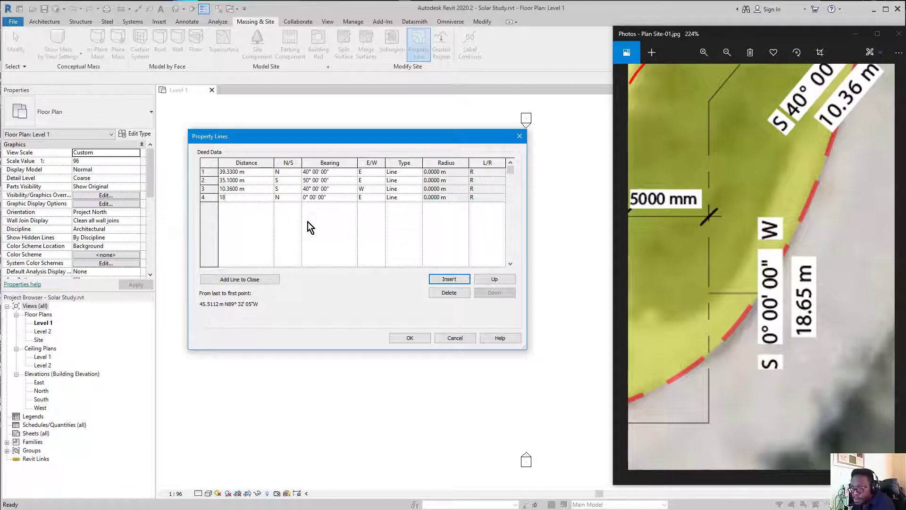
{"action": "type", "text": ".65"}
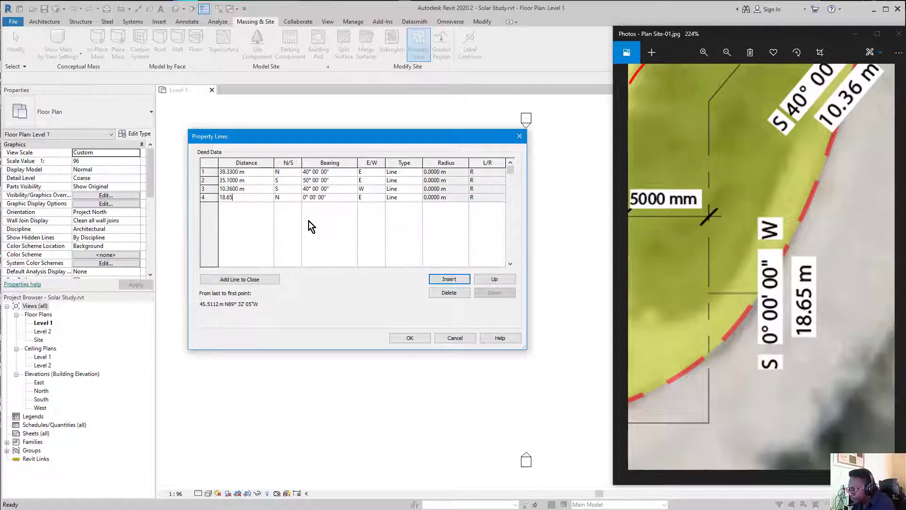
- Set the fourth deed line's bearing to S 0° 00' 00" W
{"action": "key", "text": "Tab"}
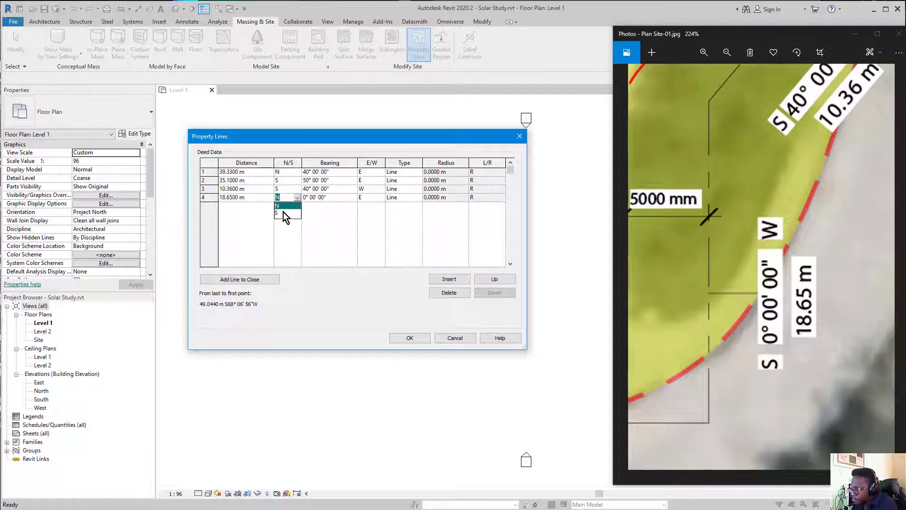
{"action": "type", "text": "S"}
{"action": "key", "text": "Tab"}
{"action": "key", "text": "Tab"}
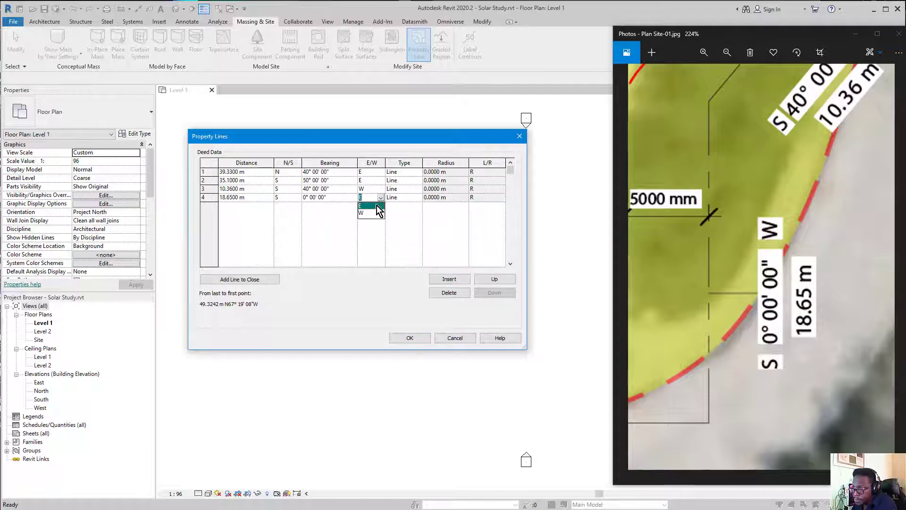
{"action": "type", "text": "W"}
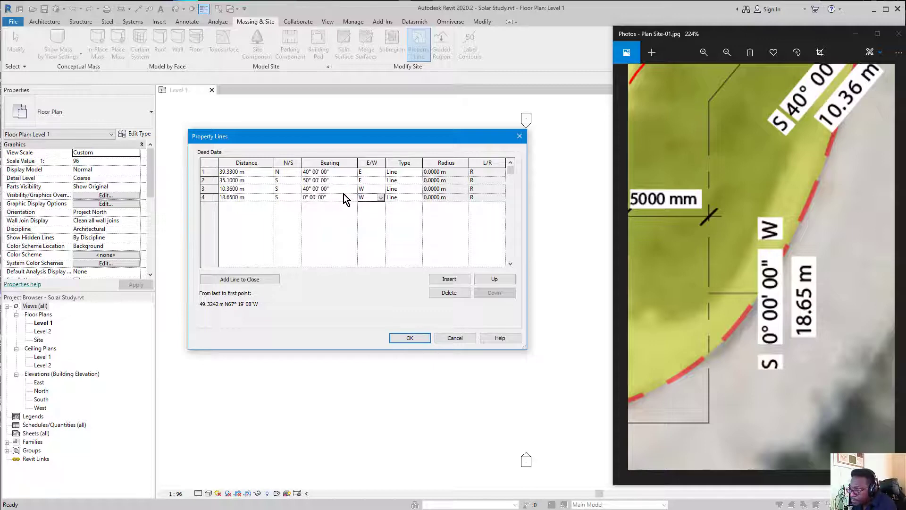
- Insert a fifth deed line for the horizontal southern boundary below the 3864 mm setback and set its distance to 22.83 m
{"action": "left_click", "coordinate": [450, 280]}
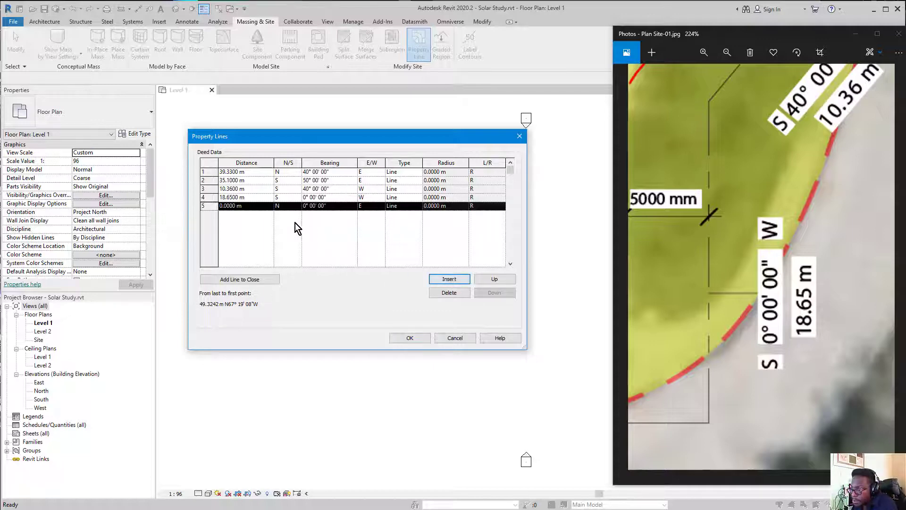
{"action": "left_click_drag", "start_coordinate": [727, 320], "coordinate": [833, 276]}
{"action": "left_click_drag", "start_coordinate": [713, 348], "coordinate": [829, 263]}
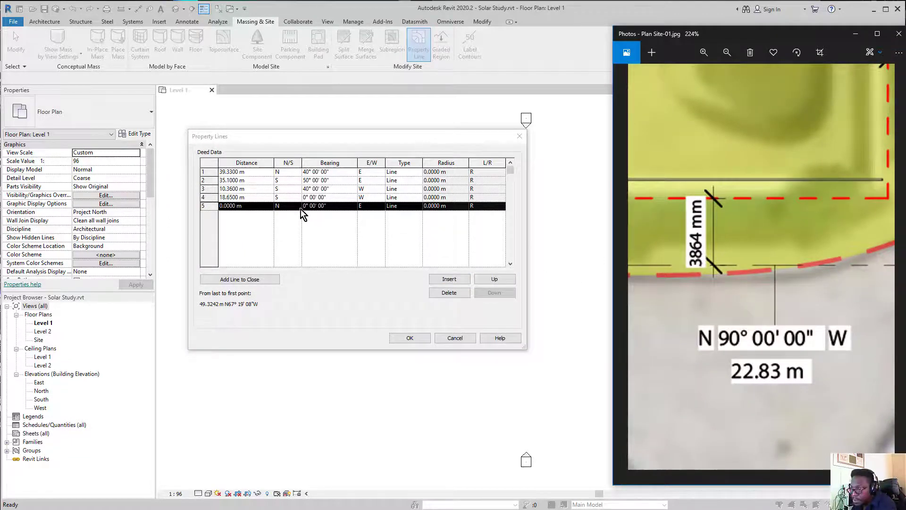
{"action": "left_click", "coordinate": [242, 206]}
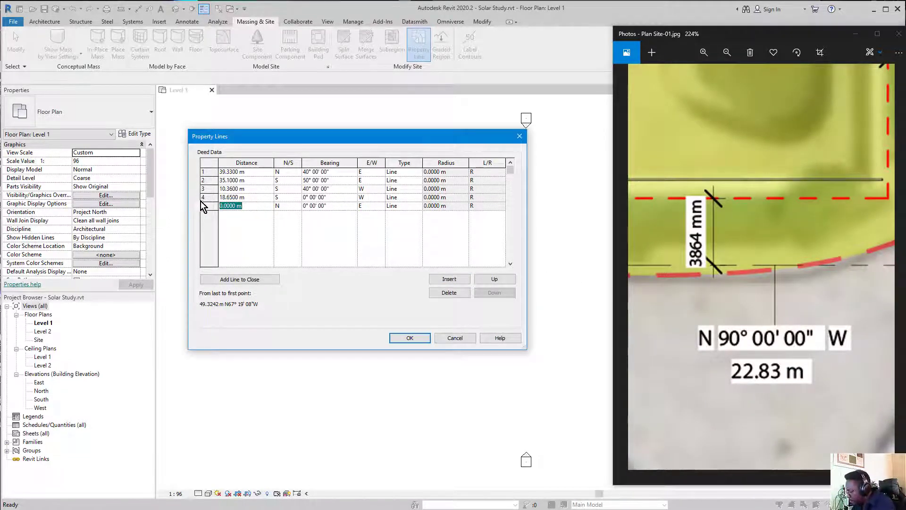
{"action": "type", "text": "22..8"}
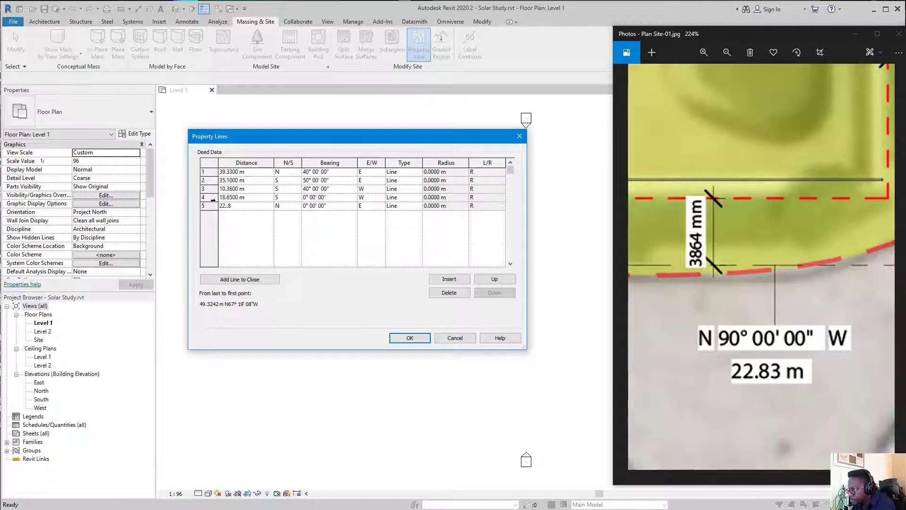
{"action": "type", "text": "3"}
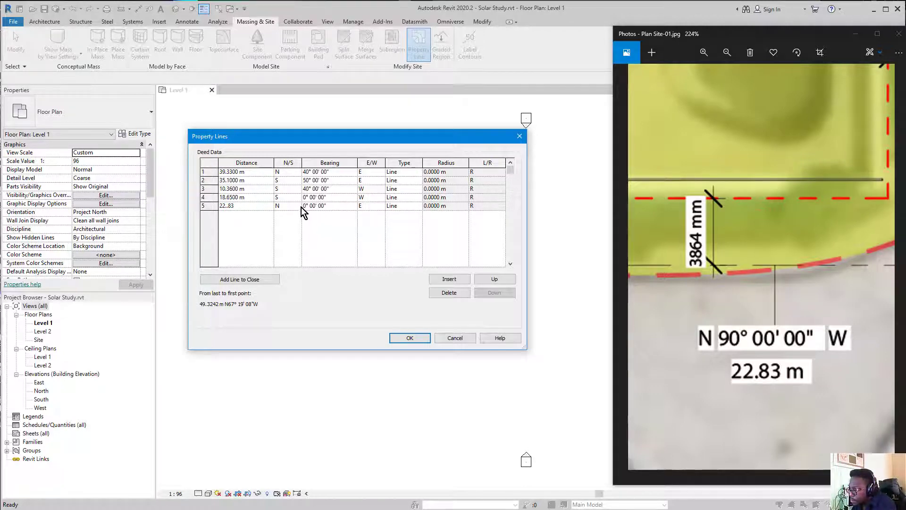
{"action": "left_click", "coordinate": [299, 206]}
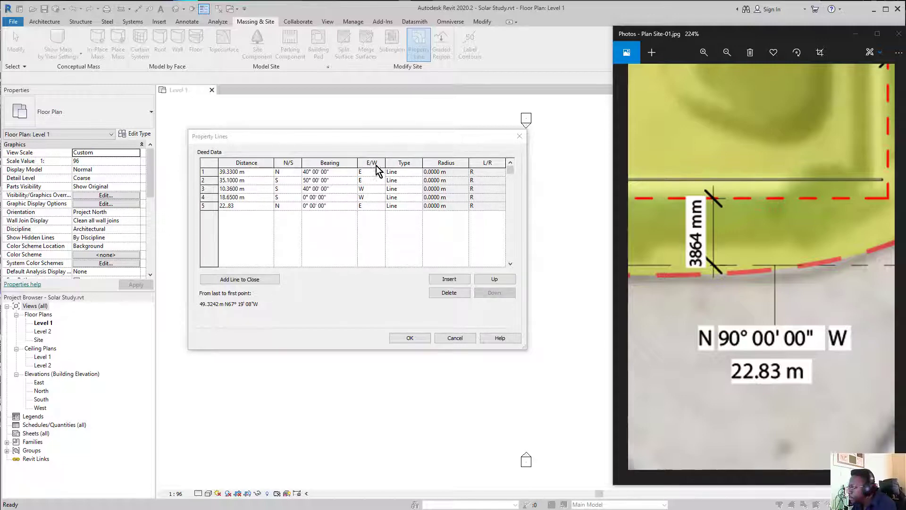
{"action": "left_click_drag", "start_coordinate": [761, 35], "coordinate": [690, 35]}
{"action": "left_click", "coordinate": [840, 308]}
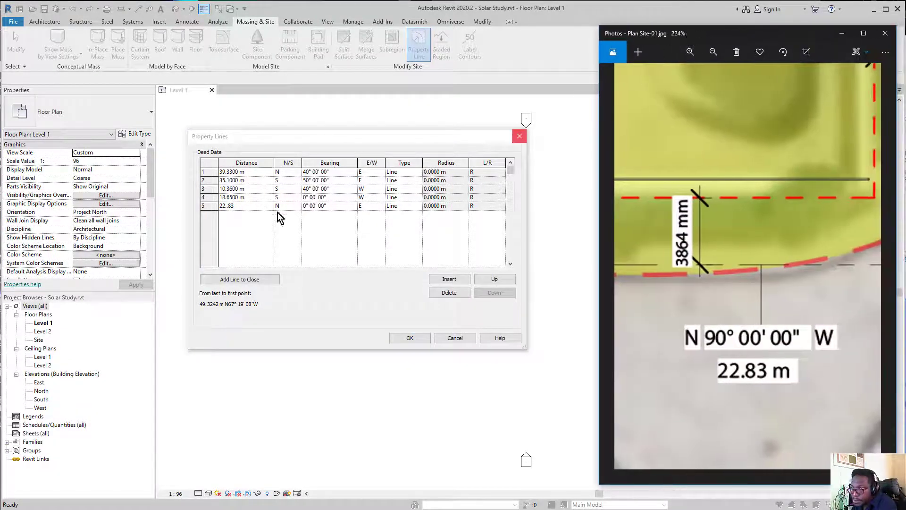
{"action": "left_click", "coordinate": [225, 205]}
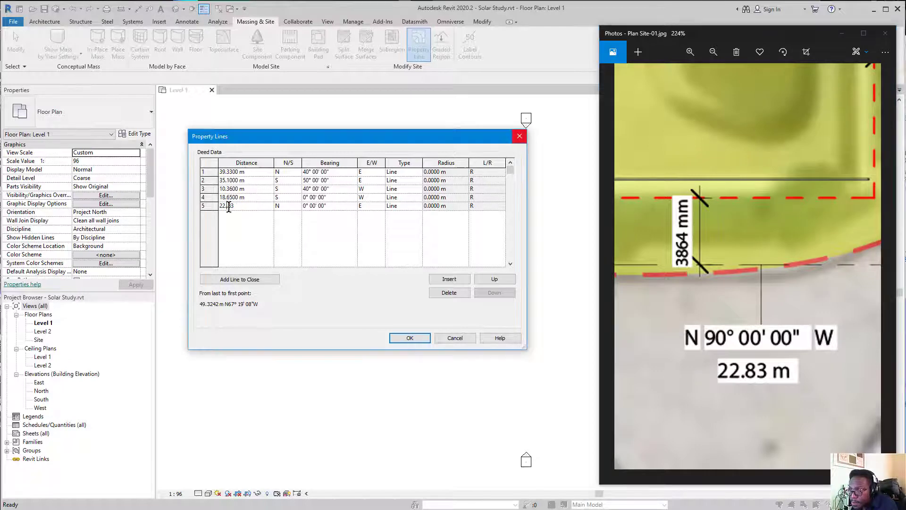
{"action": "key", "text": "BackSpace"}
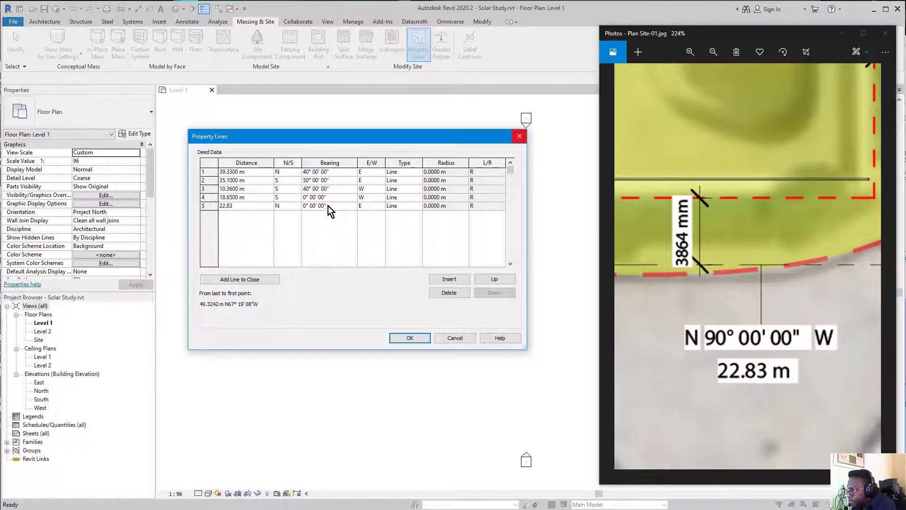
- Set the fifth deed line's bearing to N 90° 00' 00" W
{"action": "left_click", "coordinate": [380, 206]}
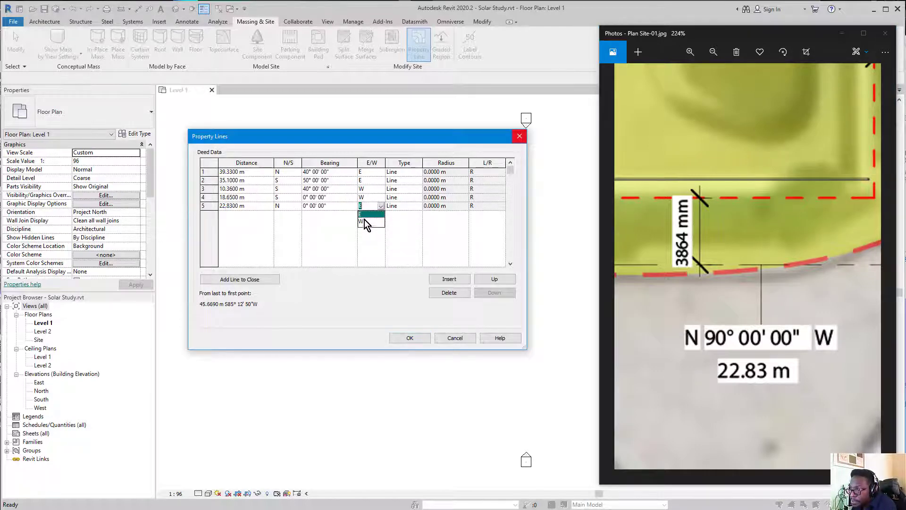
{"action": "left_click", "coordinate": [364, 219]}
{"action": "left_click", "coordinate": [336, 205]}
{"action": "type", "text": "90"}
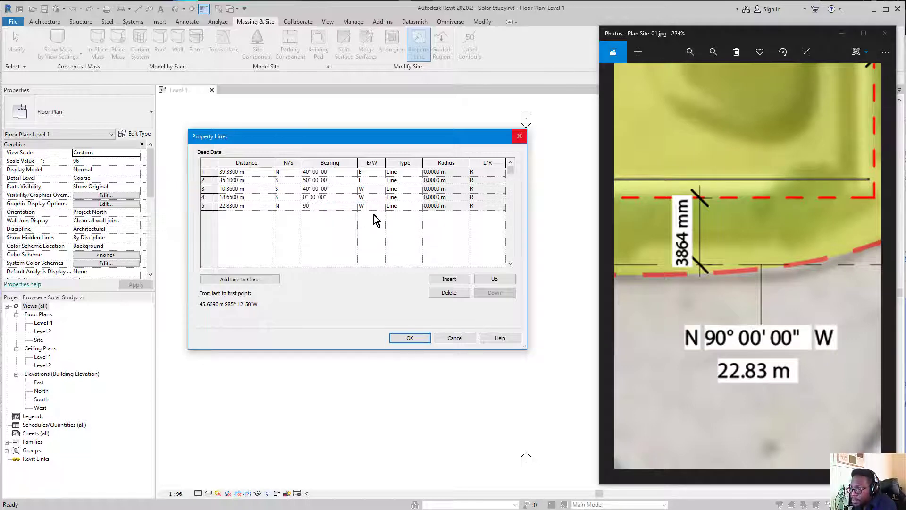
{"action": "left_click", "coordinate": [377, 207]}
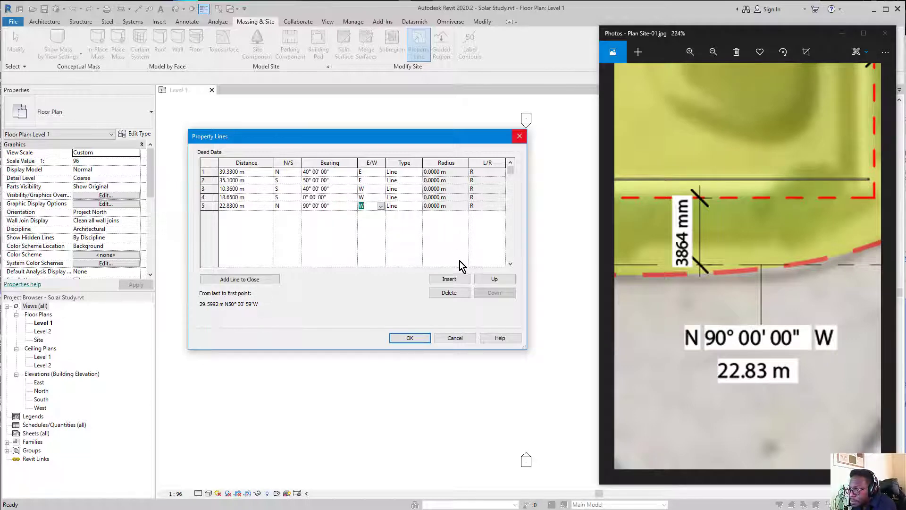
- Insert a sixth deed line for the southwestern boundary beside the 8100 mm setback and set its distance to 29.60 m
{"action": "left_click", "coordinate": [449, 279]}
{"action": "left_click_drag", "start_coordinate": [690, 326], "coordinate": [776, 346]}
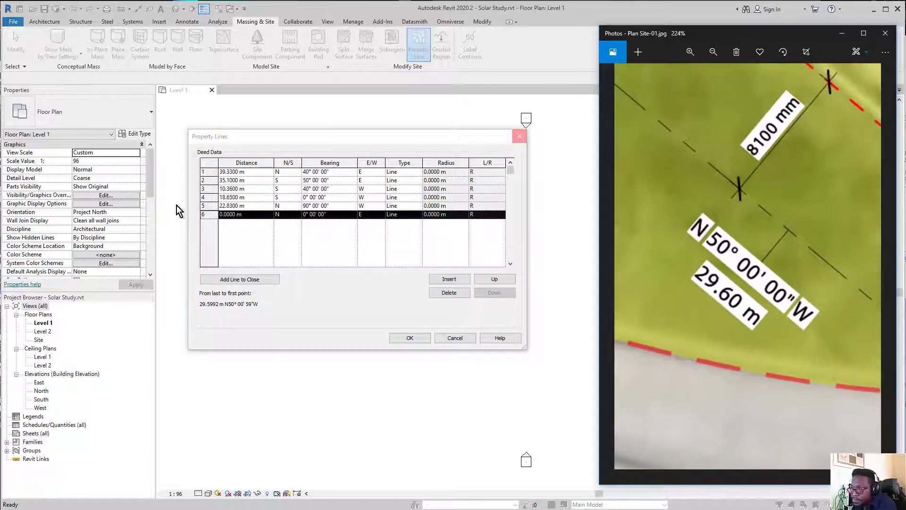
{"action": "left_click", "coordinate": [254, 217]}
{"action": "type", "text": "29"}
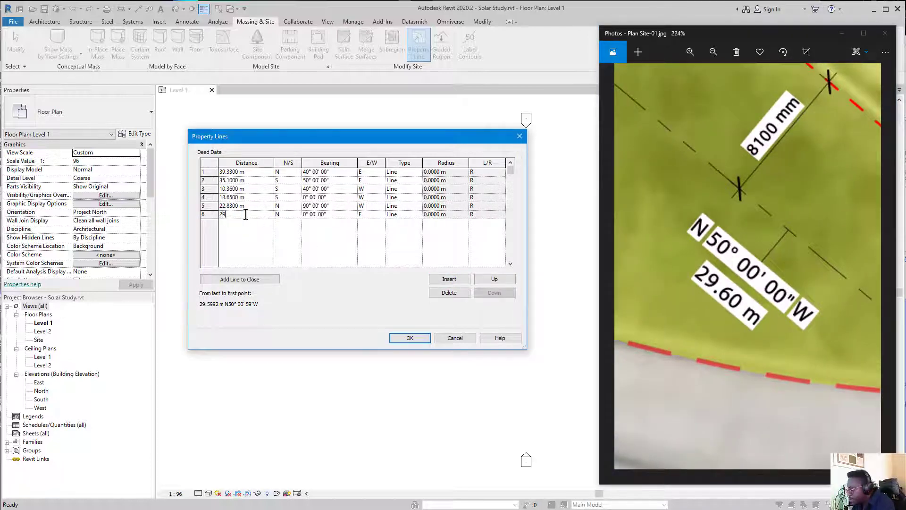
{"action": "type", "text": ".60"}
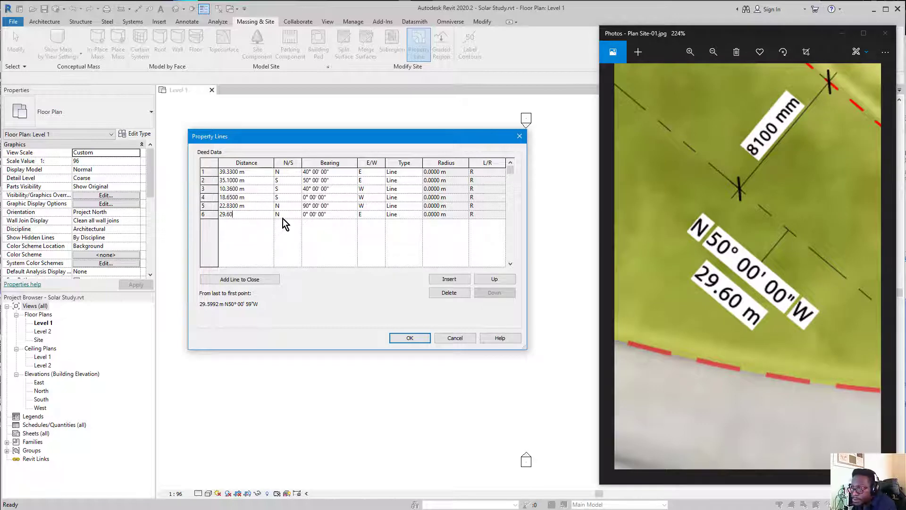
- Set the sixth deed line's bearing to N 50° 00' 00" W
{"action": "left_click", "coordinate": [296, 214]}
{"action": "left_click", "coordinate": [297, 215]}
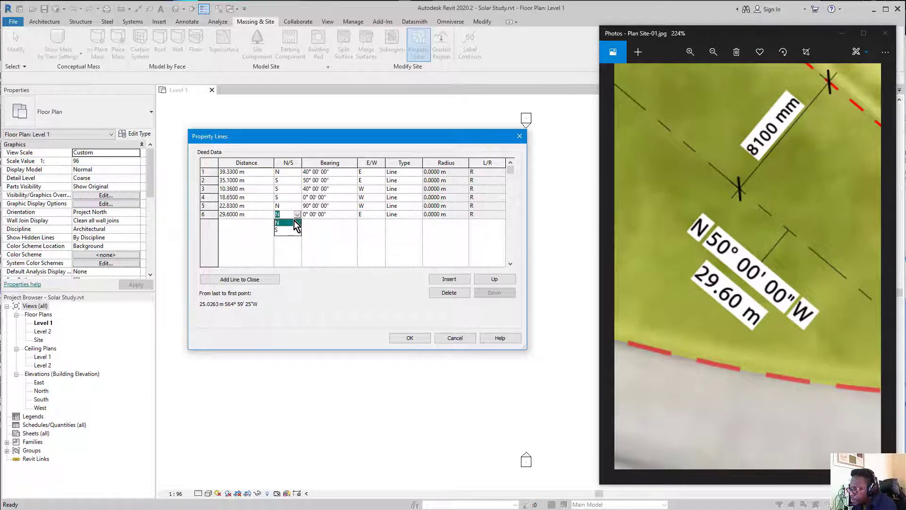
{"action": "left_click", "coordinate": [294, 220]}
{"action": "left_click", "coordinate": [378, 215]}
{"action": "left_click", "coordinate": [380, 223]}
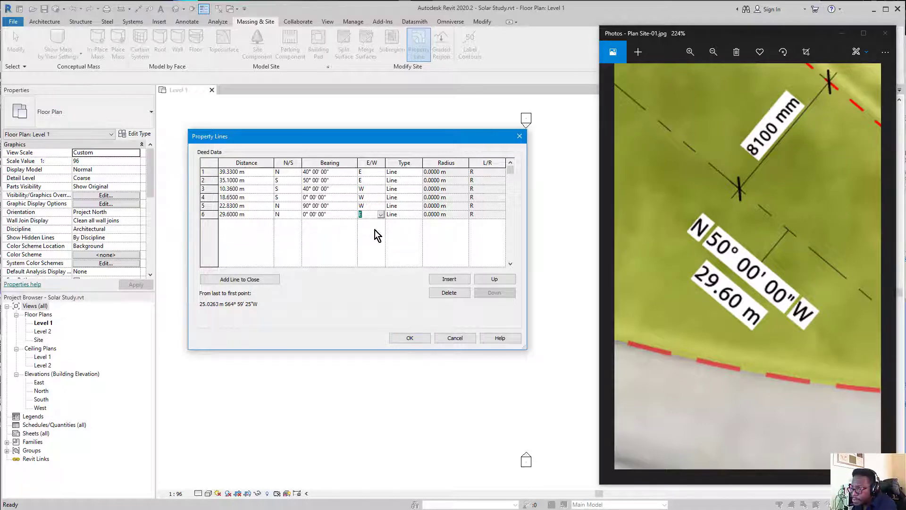
{"action": "left_click", "coordinate": [375, 230]}
{"action": "left_click", "coordinate": [329, 216]}
{"action": "left_click_drag", "start_coordinate": [331, 214], "coordinate": [242, 210]}
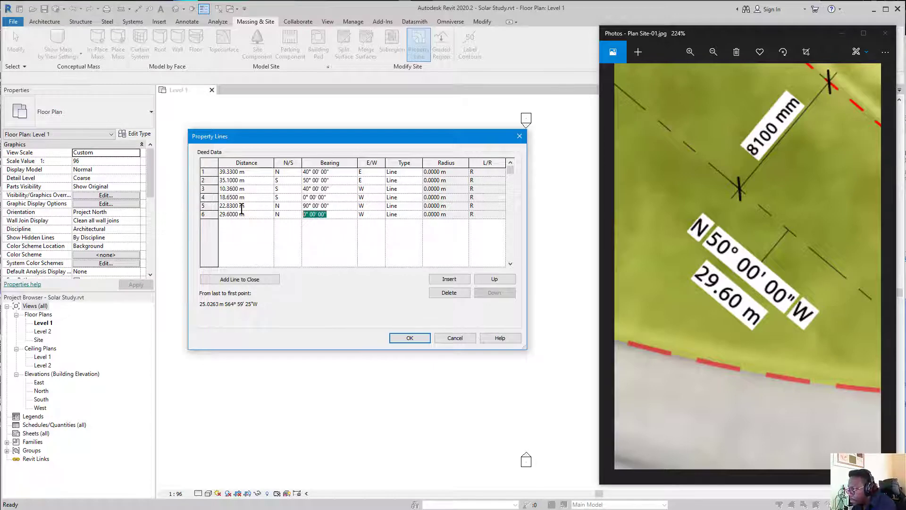
{"action": "type", "text": "50"}
{"action": "left_click", "coordinate": [325, 231]}
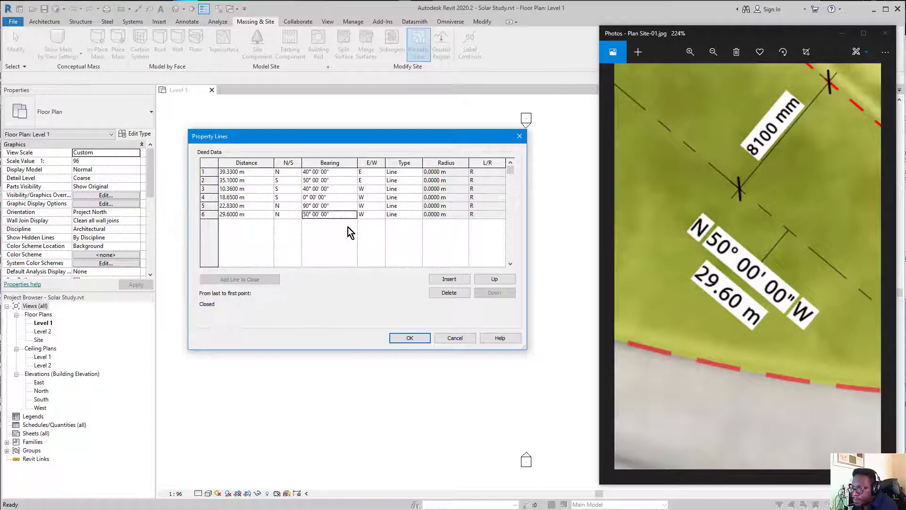
{"action": "left_click", "coordinate": [448, 278]}
{"action": "left_click_drag", "start_coordinate": [632, 231], "coordinate": [847, 368]}
{"action": "left_click_drag", "start_coordinate": [821, 297], "coordinate": [748, 338]}
{"action": "left_click_drag", "start_coordinate": [821, 200], "coordinate": [690, 320]}
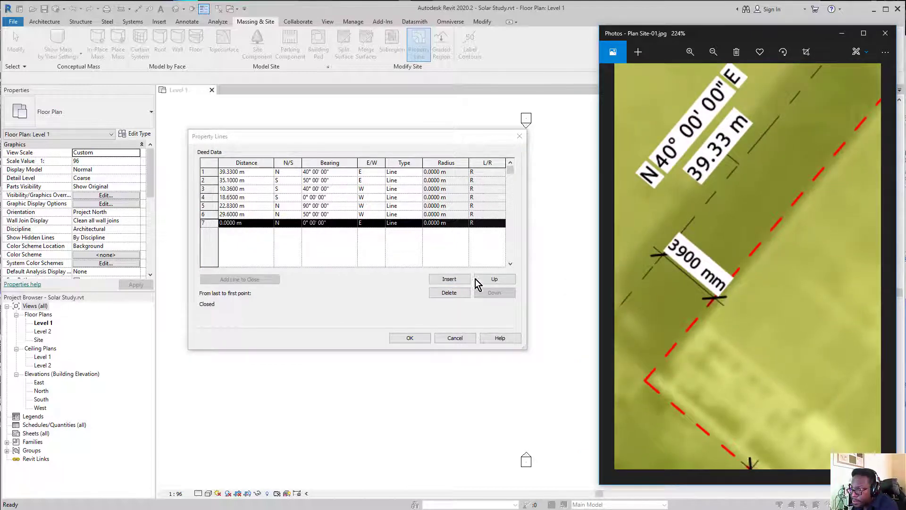
{"action": "left_click", "coordinate": [454, 292]}
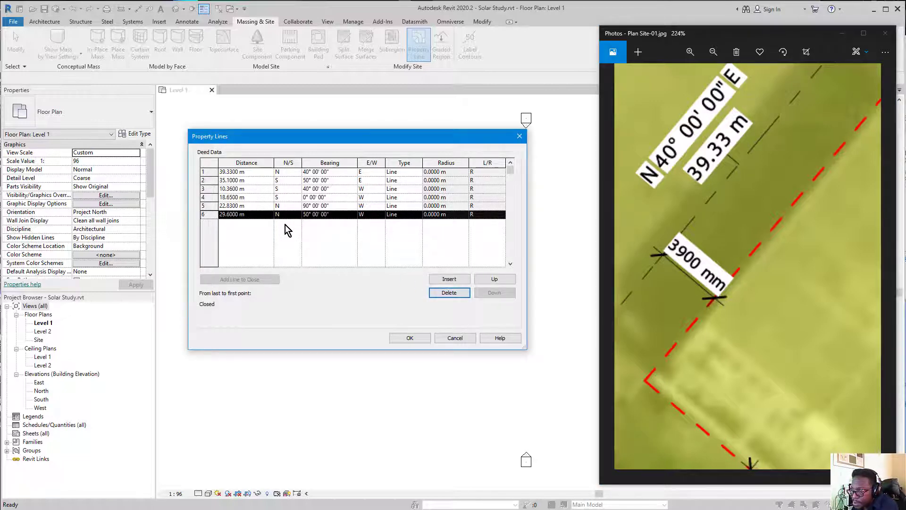
- Accept the deed data and place the property line on the Level 1 plan, its western corner near the centre of the elevation markers
{"action": "left_click", "coordinate": [240, 213]}
{"action": "left_click", "coordinate": [250, 213]}
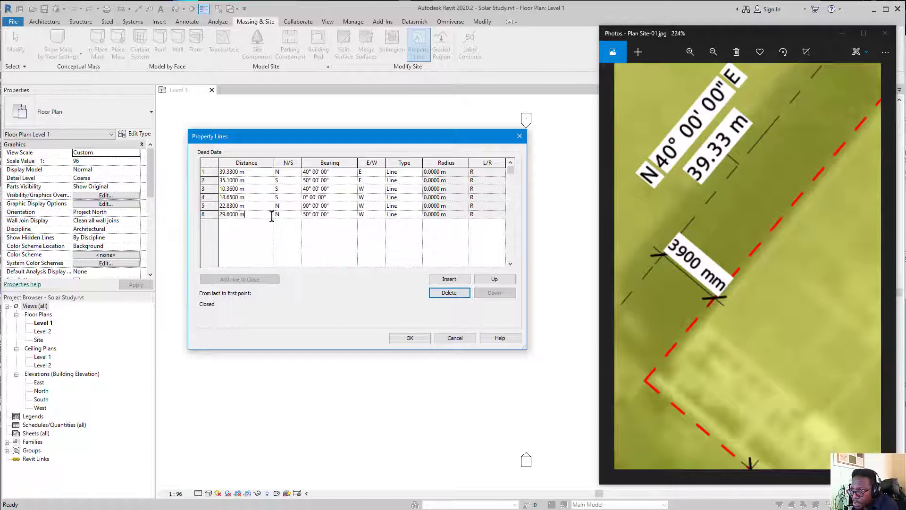
{"action": "left_click_drag", "start_coordinate": [703, 378], "coordinate": [745, 255]}
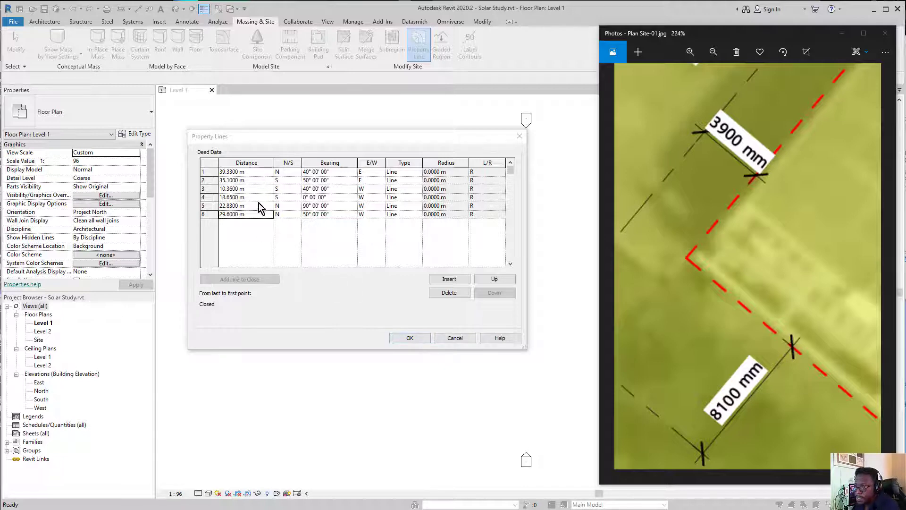
{"action": "left_click", "coordinate": [403, 339]}
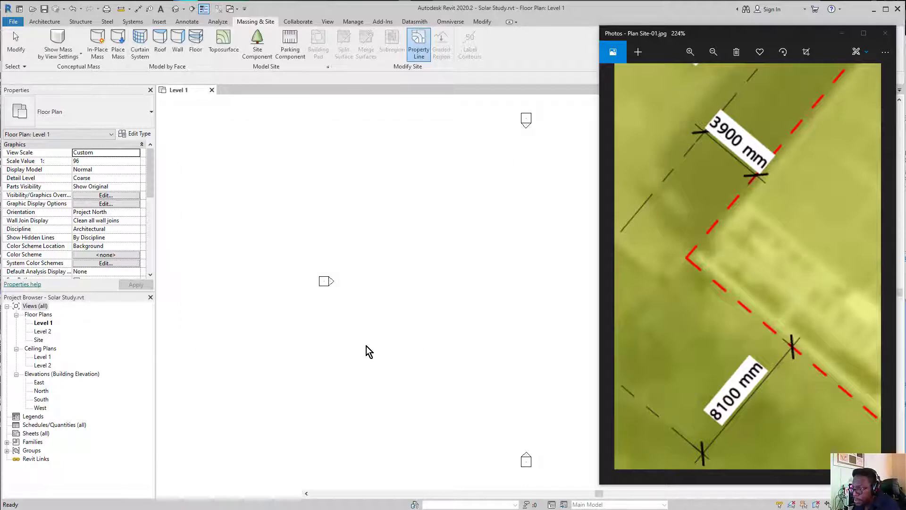
{"action": "scroll", "coordinate": [366, 350], "scroll_direction": "down", "scroll_amount": 6}
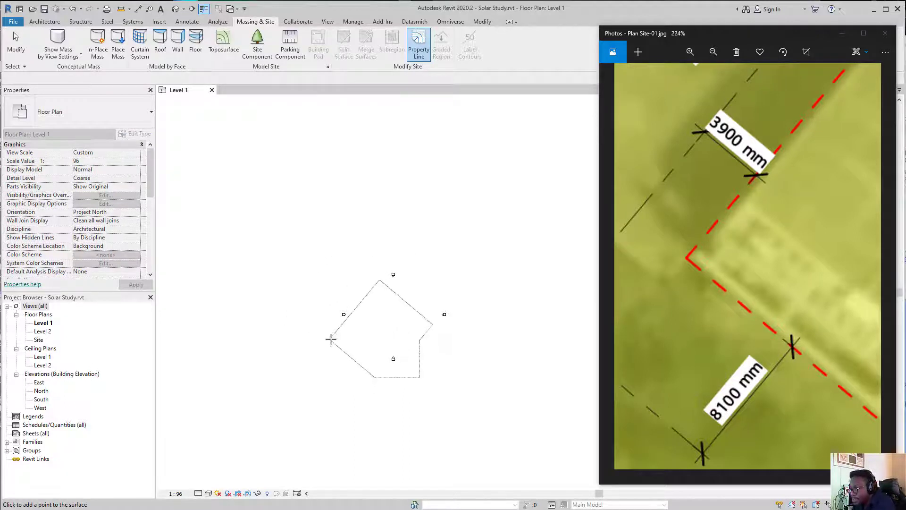
{"action": "scroll", "coordinate": [358, 336], "scroll_direction": "up", "scroll_amount": 2}
{"action": "left_click_drag", "start_coordinate": [339, 296], "coordinate": [398, 309]}
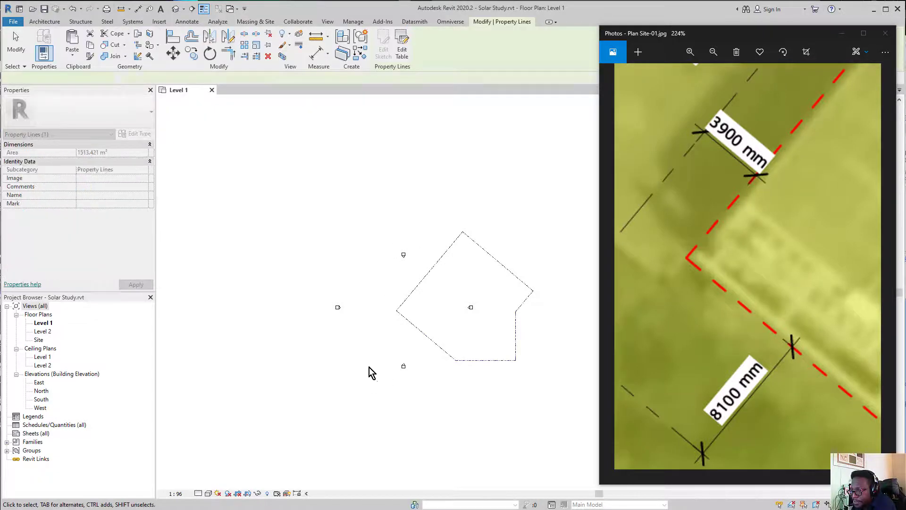
- Compare the shape of the placed property line with the boundary in the full site plan image
{"action": "scroll", "coordinate": [396, 312], "scroll_direction": "up", "scroll_amount": 2}
{"action": "middle_click_drag", "start_coordinate": [366, 325], "coordinate": [303, 321]}
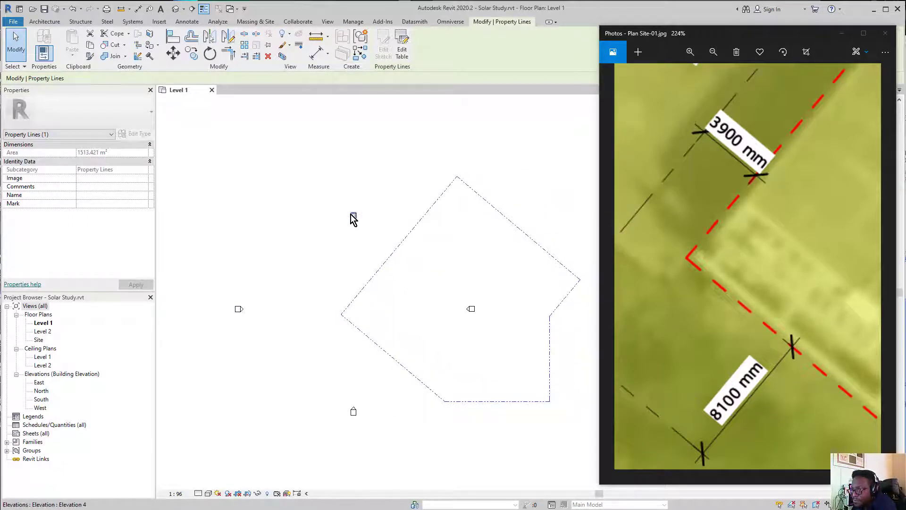
{"action": "scroll", "coordinate": [372, 312], "scroll_direction": "down", "scroll_amount": 2}
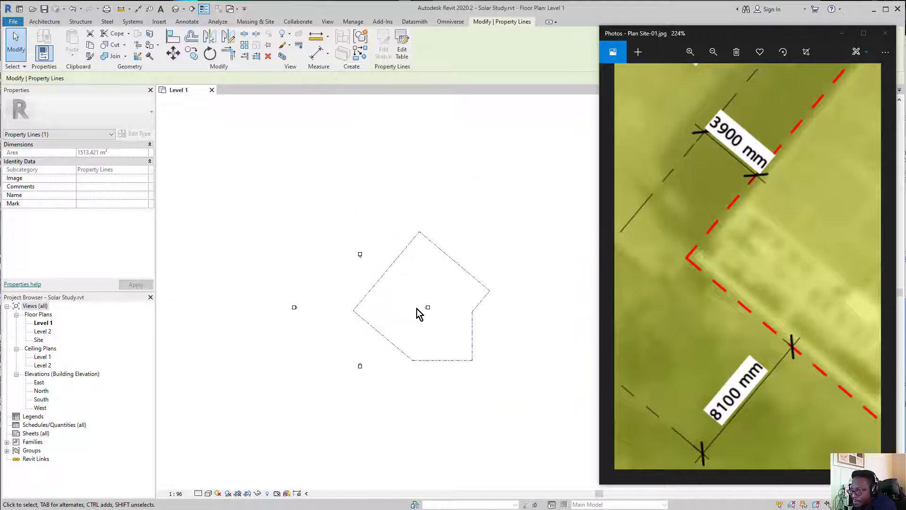
{"action": "scroll", "coordinate": [427, 307], "scroll_direction": "up", "scroll_amount": 2}
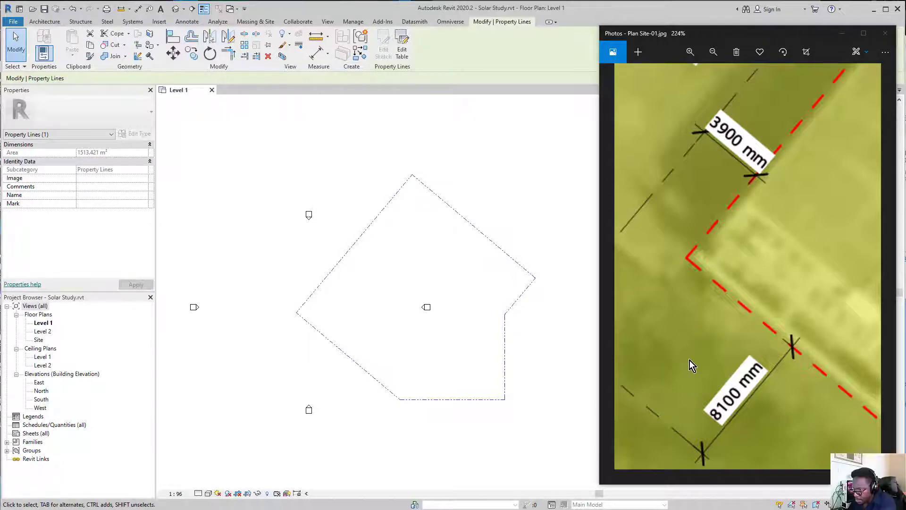
{"action": "scroll", "coordinate": [684, 378], "scroll_direction": "down", "scroll_amount": 2}
{"action": "scroll", "coordinate": [686, 378], "scroll_direction": "down", "scroll_amount": 3}
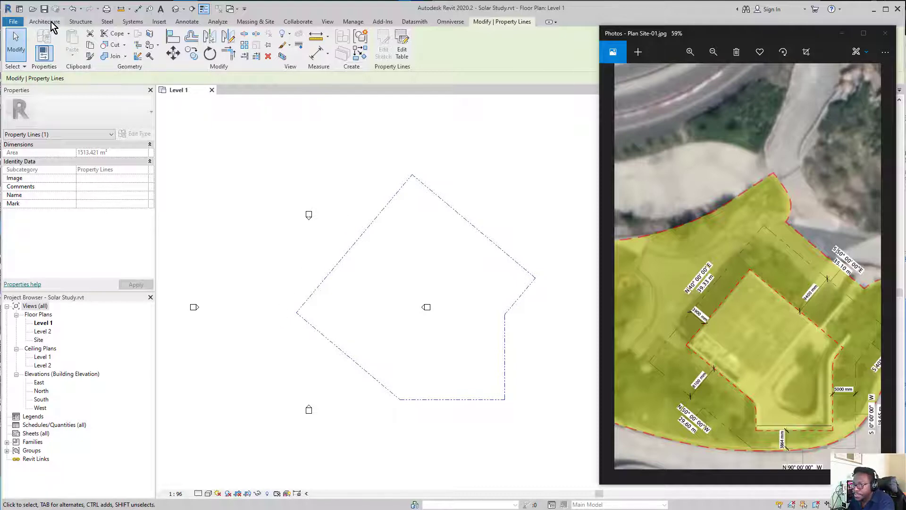
{"action": "scroll", "coordinate": [253, 332], "scroll_direction": "down", "scroll_amount": 2}
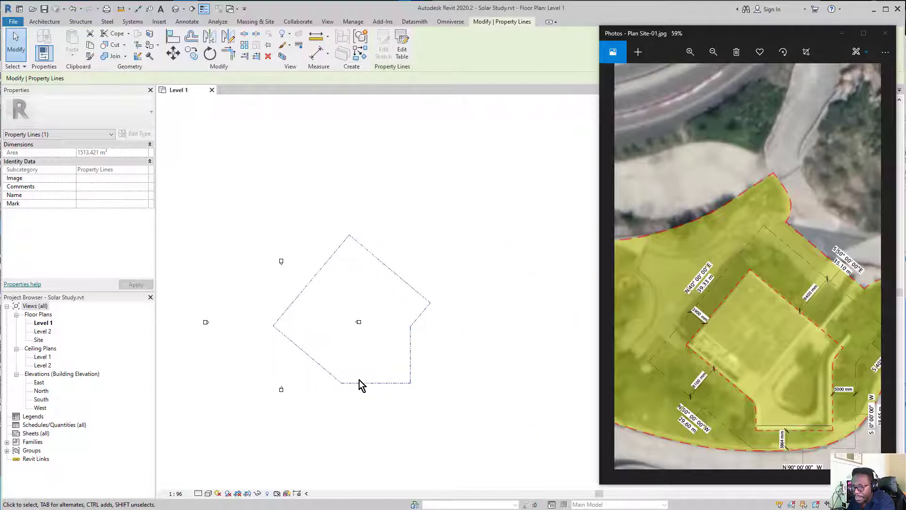
{"action": "scroll", "coordinate": [341, 388], "scroll_direction": "up", "scroll_amount": 2}
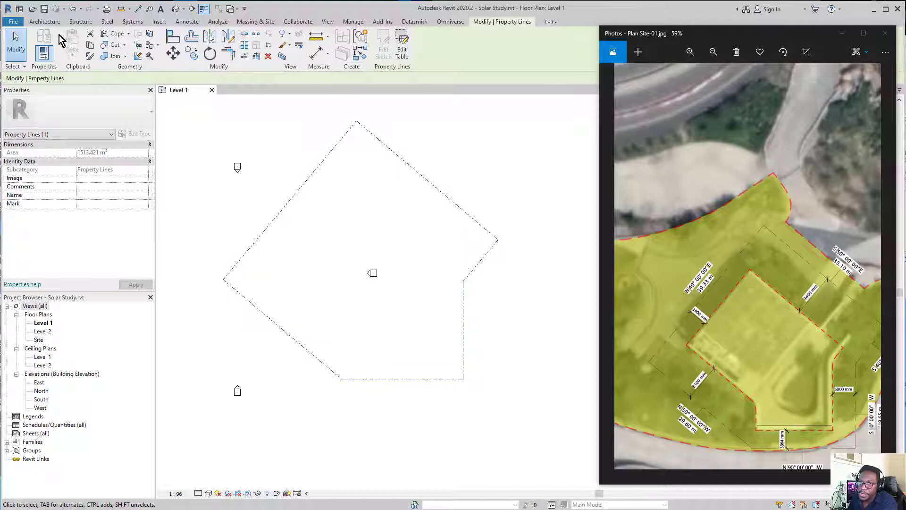
- Trace all six segments of the property line with model lines by picking them on the Level 1 plan
{"action": "left_click", "coordinate": [45, 22]}
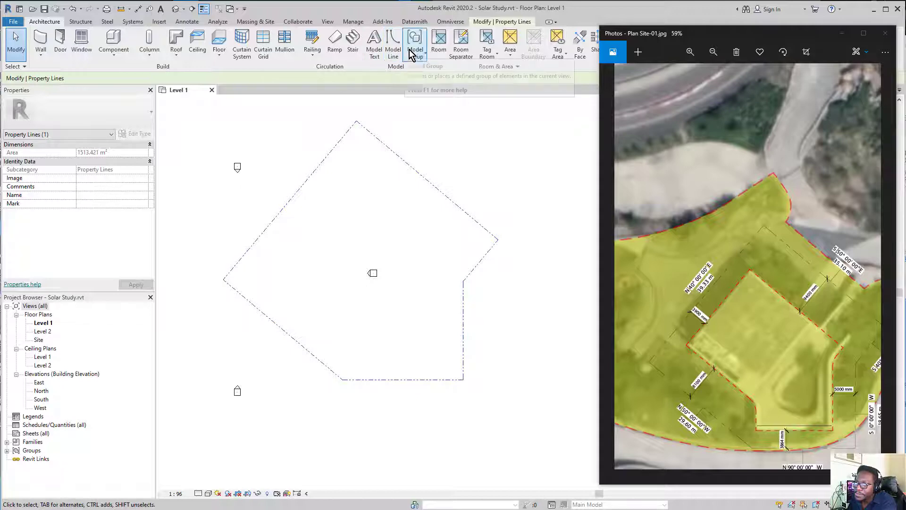
{"action": "left_click", "coordinate": [396, 58]}
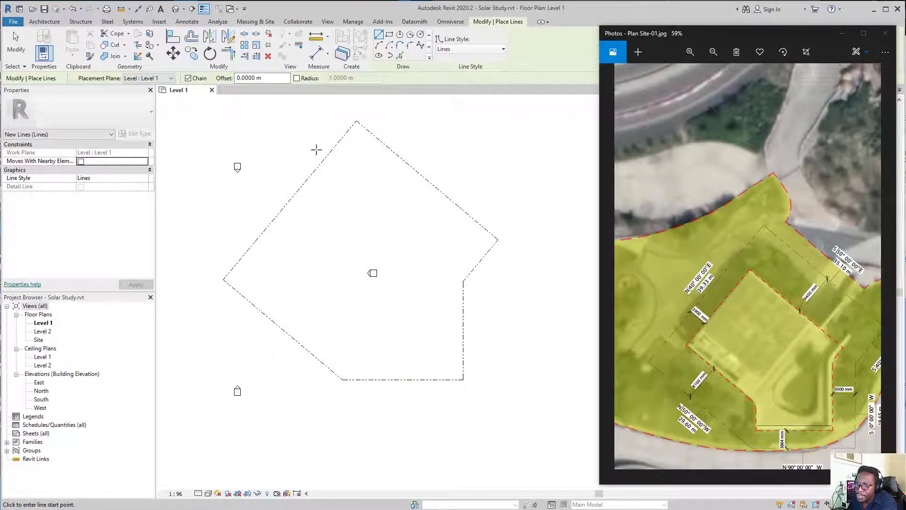
{"action": "left_click", "coordinate": [400, 59]}
{"action": "left_click", "coordinate": [339, 143]}
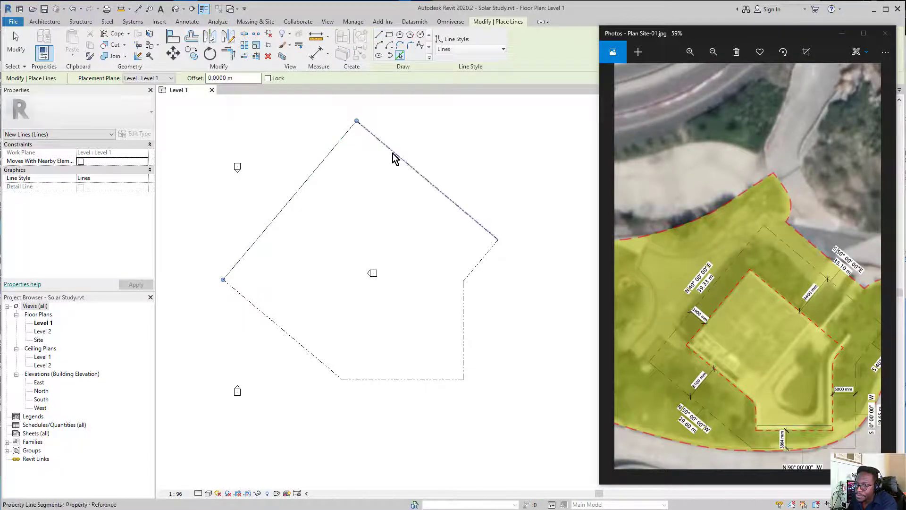
{"action": "left_click", "coordinate": [393, 154]}
{"action": "left_click", "coordinate": [466, 279]}
{"action": "left_click", "coordinate": [463, 366]}
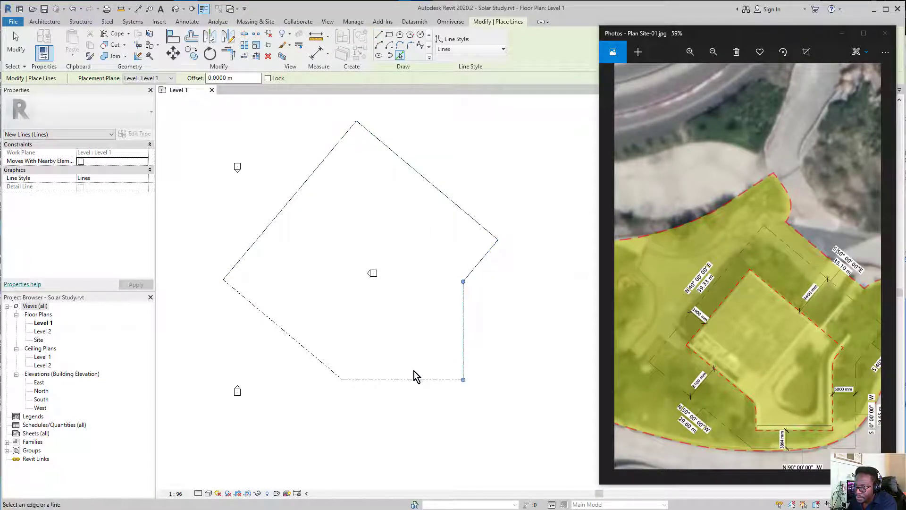
{"action": "left_click", "coordinate": [415, 378]}
{"action": "left_click", "coordinate": [318, 359]}
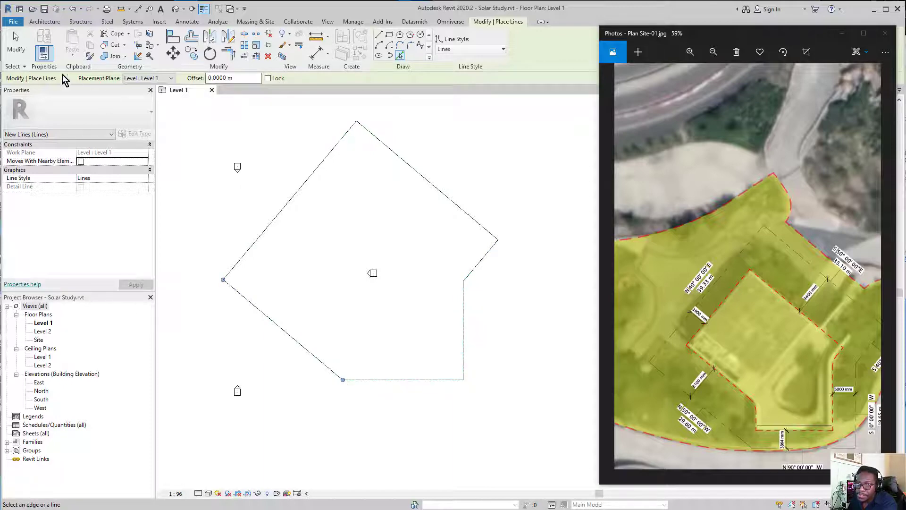
{"action": "left_click", "coordinate": [23, 55]}
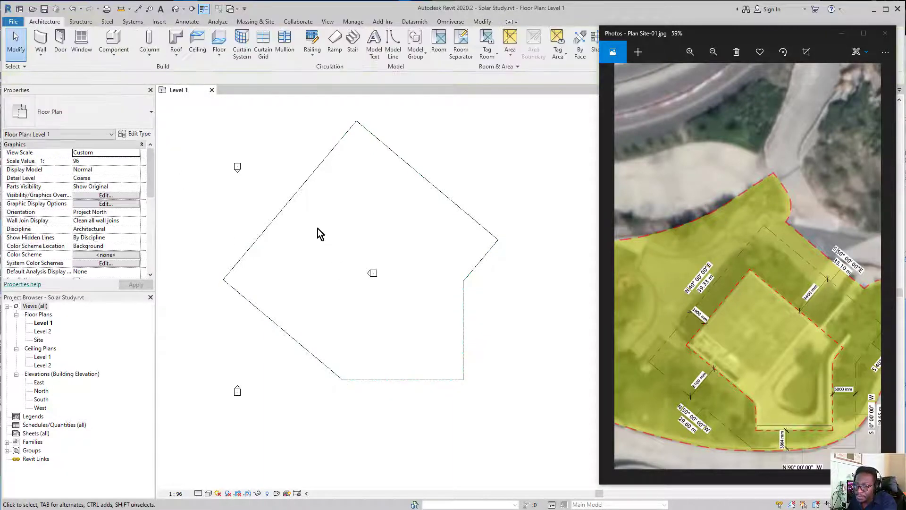
- Move the property line clear of the traced model lines to the east, and delete it
{"action": "left_click", "coordinate": [275, 220]}
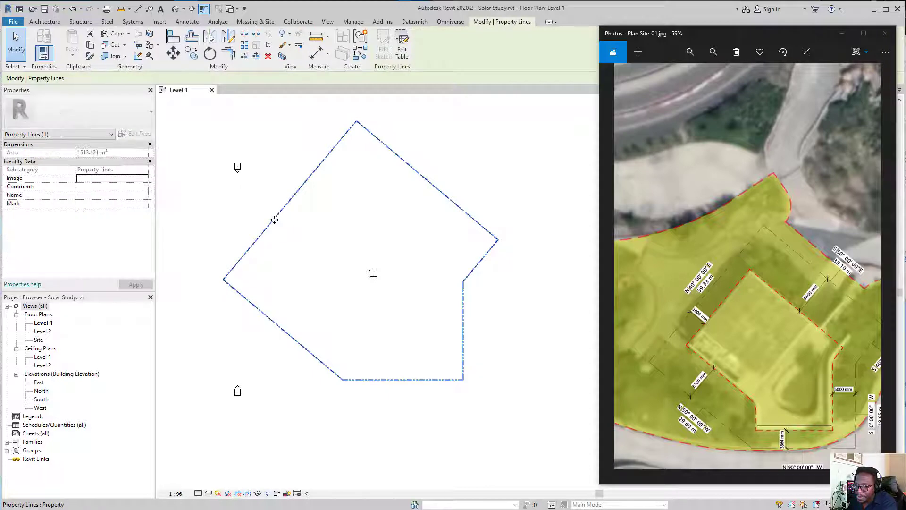
{"action": "left_click_drag", "start_coordinate": [274, 219], "coordinate": [401, 209]}
{"action": "scroll", "coordinate": [306, 259], "scroll_direction": "down", "scroll_amount": 3}
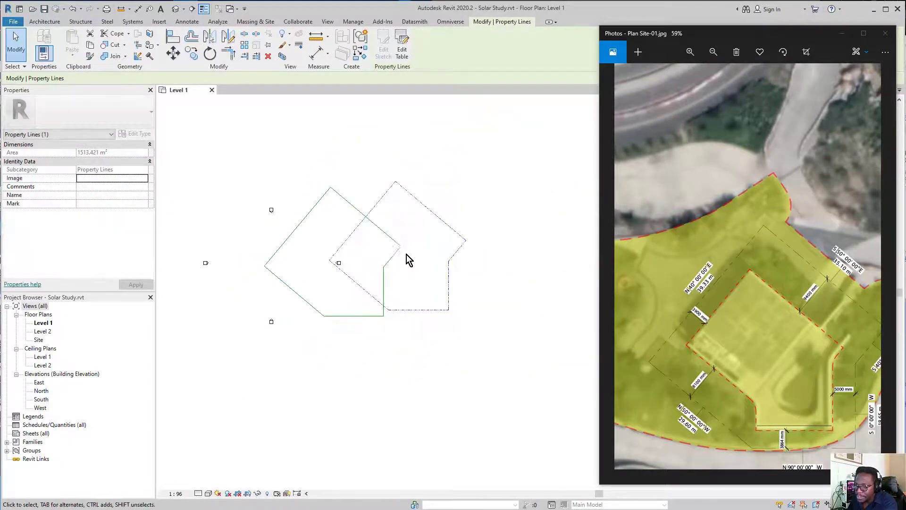
{"action": "scroll", "coordinate": [425, 236], "scroll_direction": "up", "scroll_amount": 2}
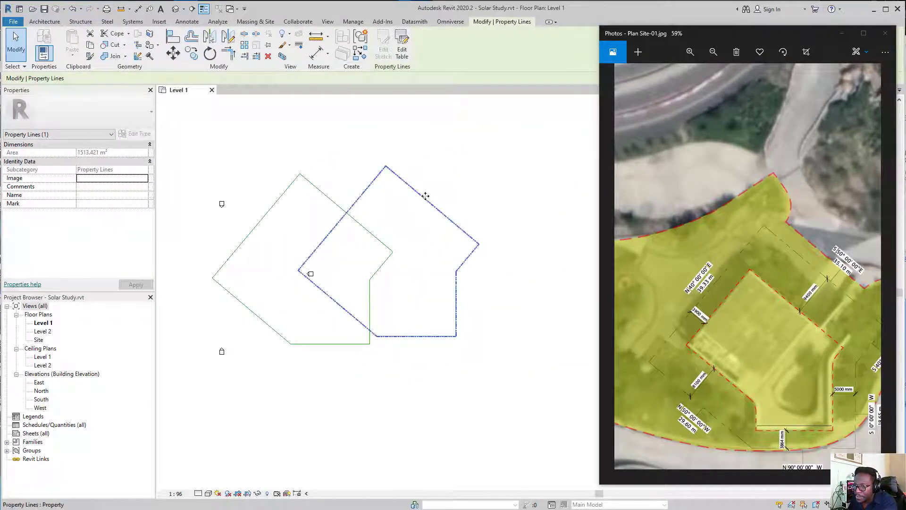
{"action": "left_click_drag", "start_coordinate": [425, 196], "coordinate": [481, 199]}
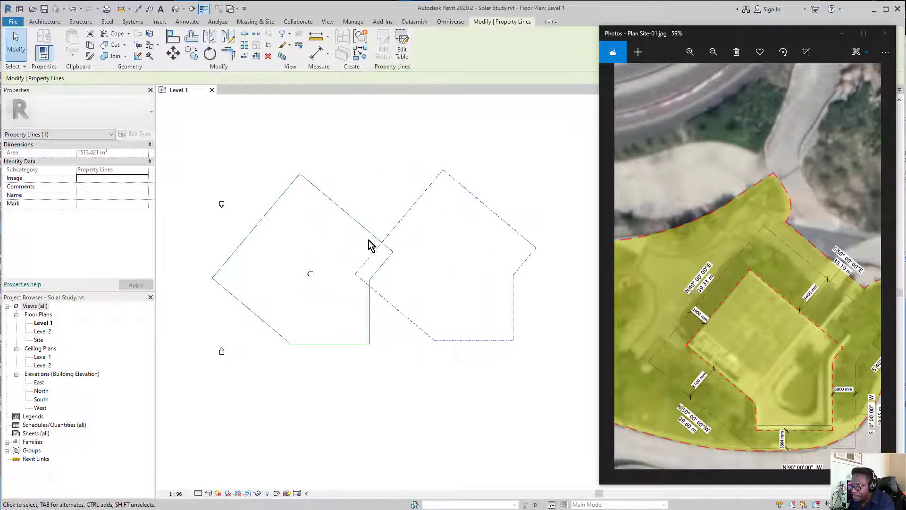
{"action": "left_click_drag", "start_coordinate": [471, 182], "coordinate": [536, 177]}
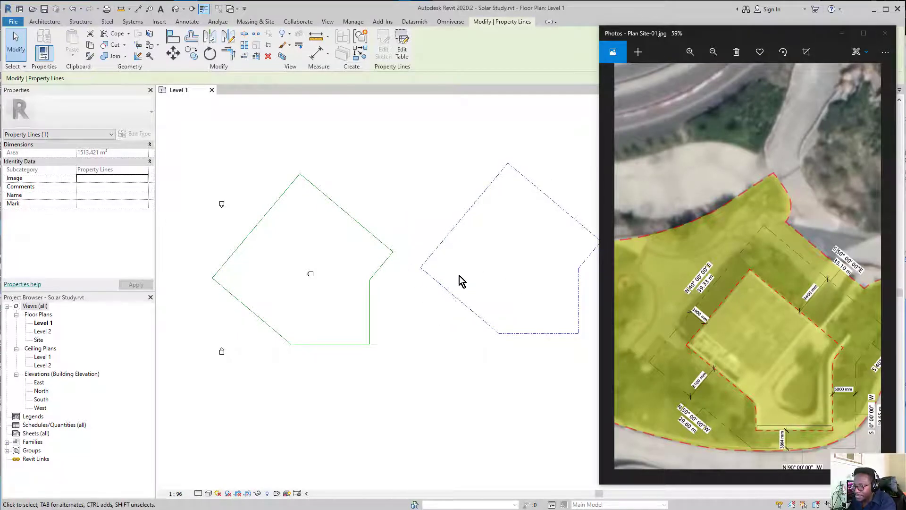
{"action": "key", "text": "Escape"}
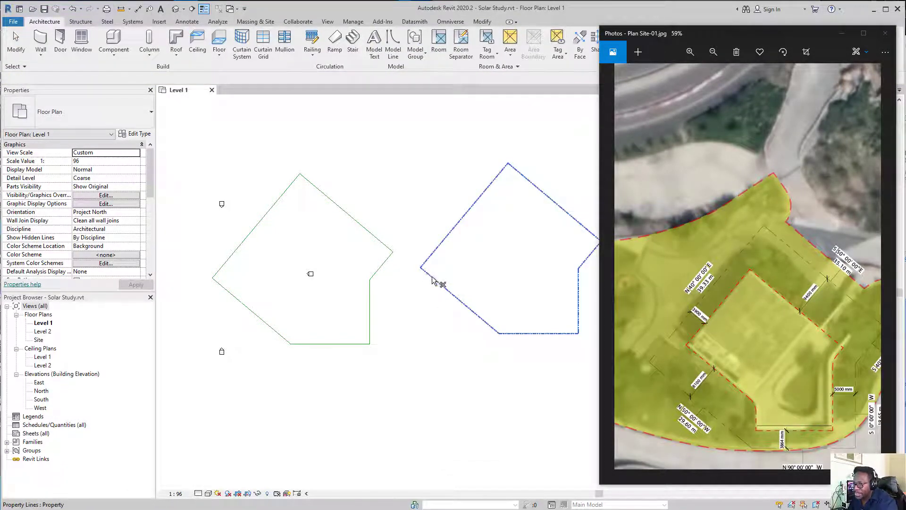
{"action": "left_click", "coordinate": [431, 281]}
{"action": "key", "text": "Delete"}
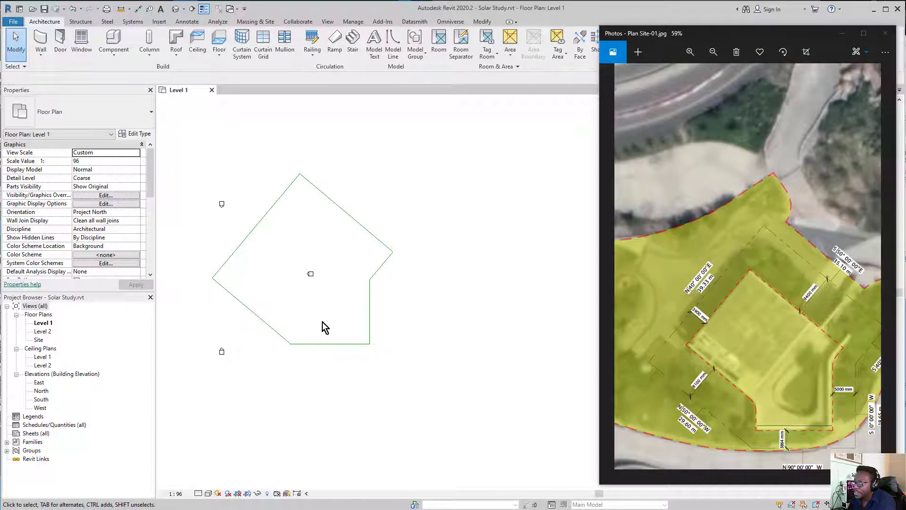
- Open the Site floor plan and start importing an image into it
{"action": "scroll", "coordinate": [729, 269], "scroll_direction": "down", "scroll_amount": 6}
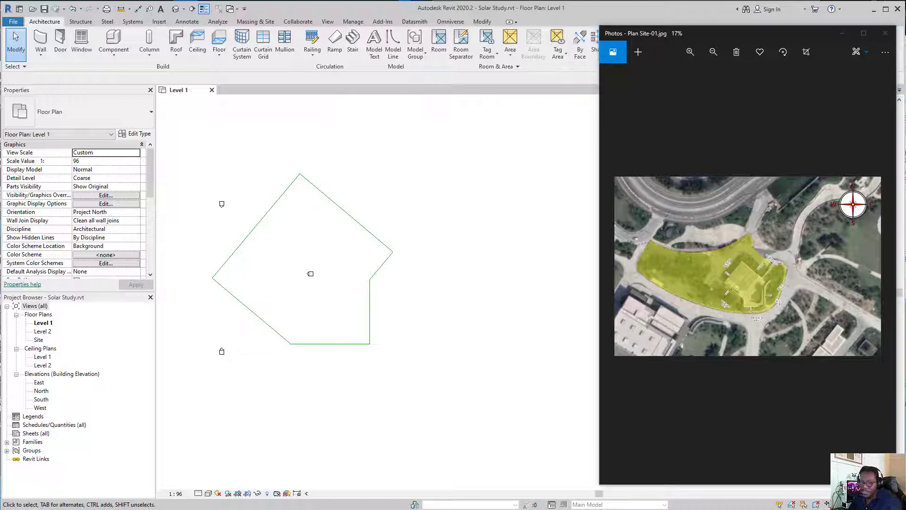
{"action": "double_click", "coordinate": [39, 339]}
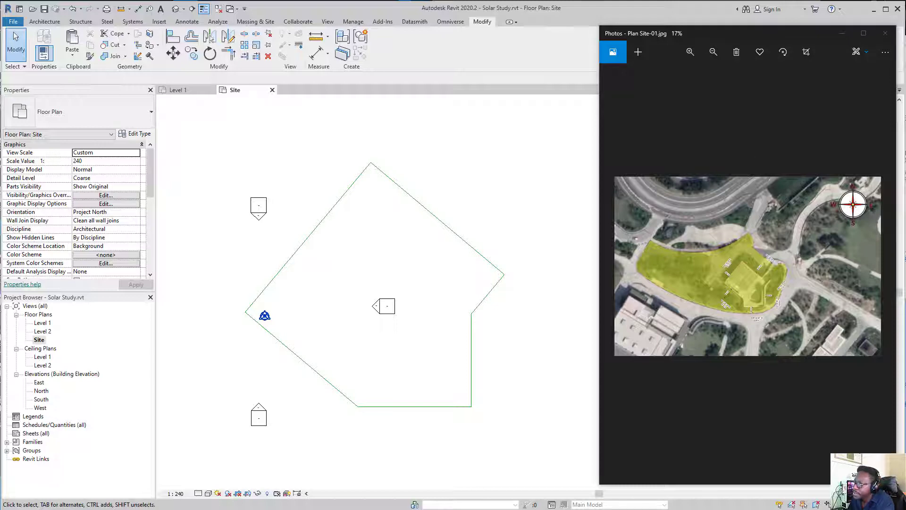
{"action": "left_click", "coordinate": [44, 22]}
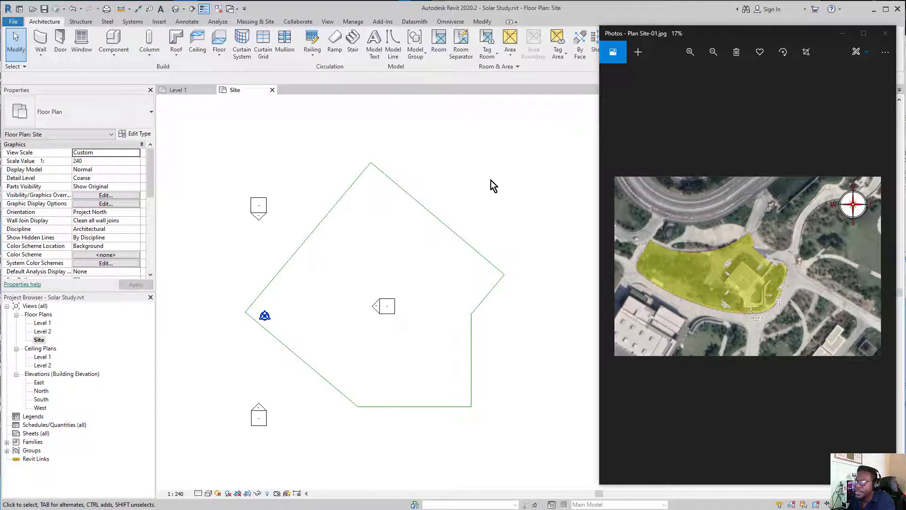
{"action": "left_click", "coordinate": [159, 21]}
{"action": "left_click", "coordinate": [343, 42]}
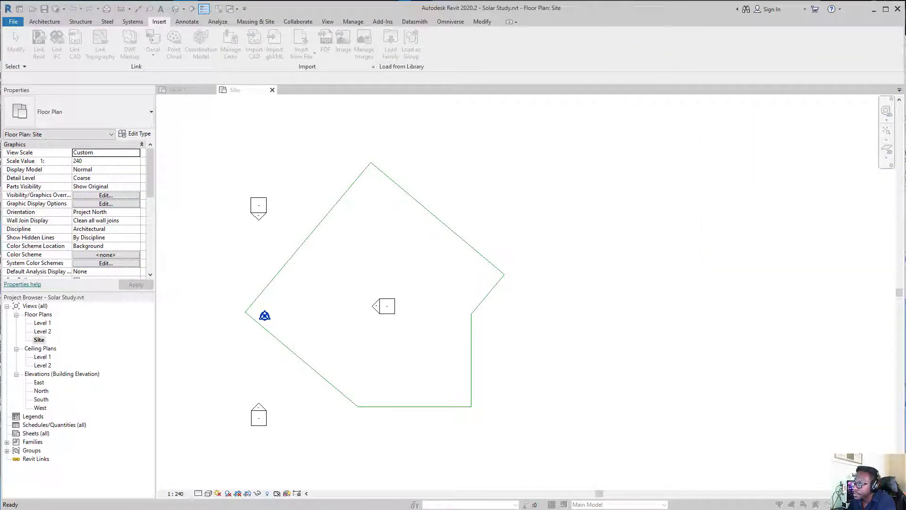
{"action": "left_click_drag", "start_coordinate": [398, 133], "coordinate": [614, 95]}
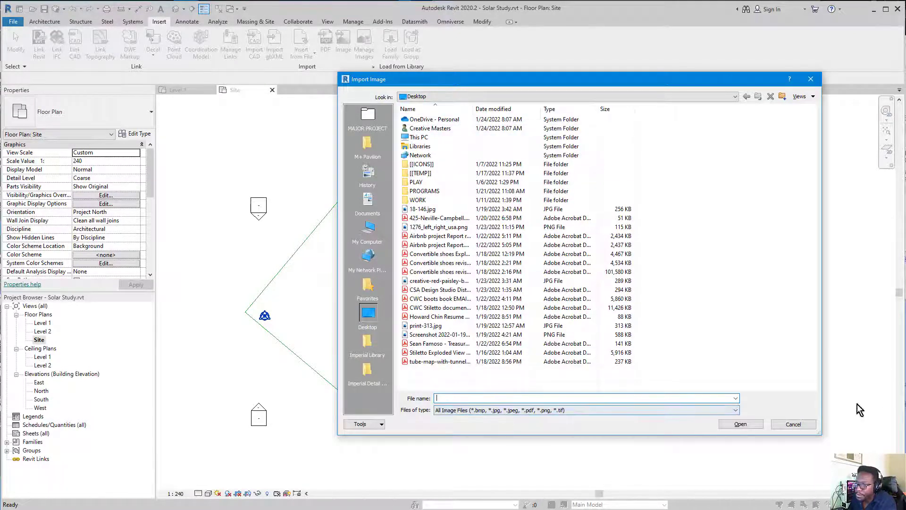
- Import Plan Site-01.jpg from the 01 Concept Mass (Solar Study) folder and place it east of the traced boundary
{"action": "left_click", "coordinate": [628, 509]}
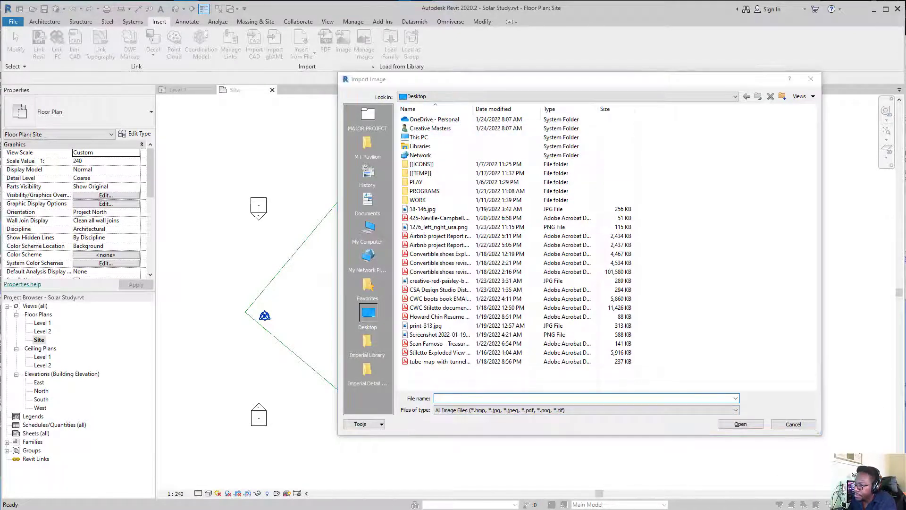
{"action": "left_click", "coordinate": [592, 399]}
{"action": "type", "text": "J:\\My Drive\\[CSA MODULES]\\[COMPUTING]\\[[BIM COURSE]]\\[LECTURER CONTENT]\\MAJOR PROJECT\\01 Concept Mass (Solar Study)"}
{"action": "left_click", "coordinate": [740, 424]}
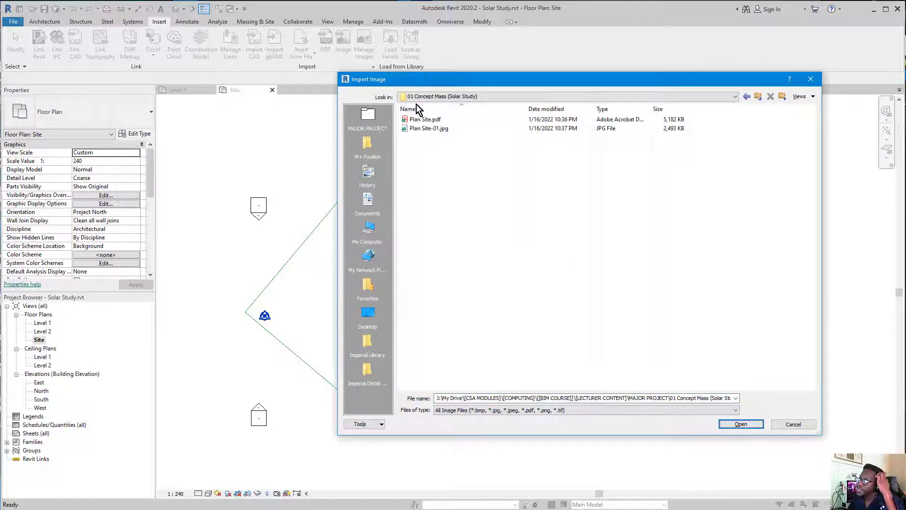
{"action": "left_click", "coordinate": [435, 128]}
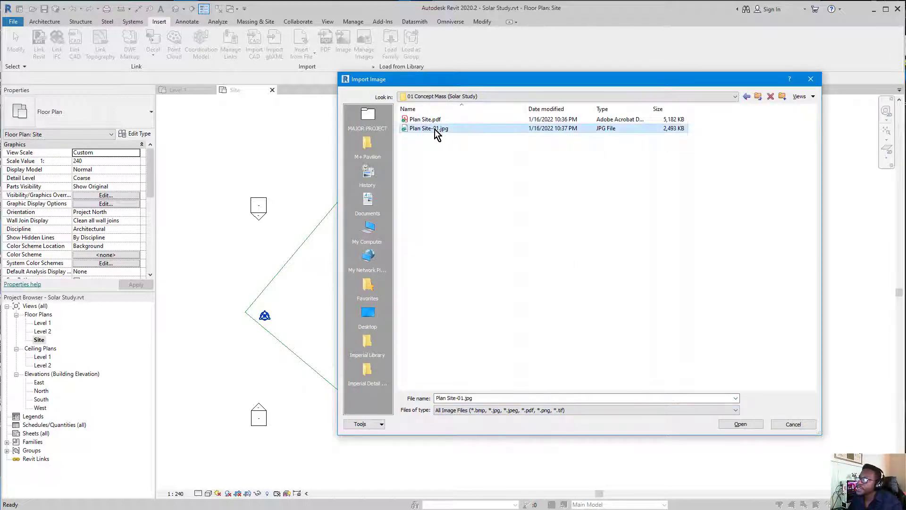
{"action": "double_click", "coordinate": [434, 131]}
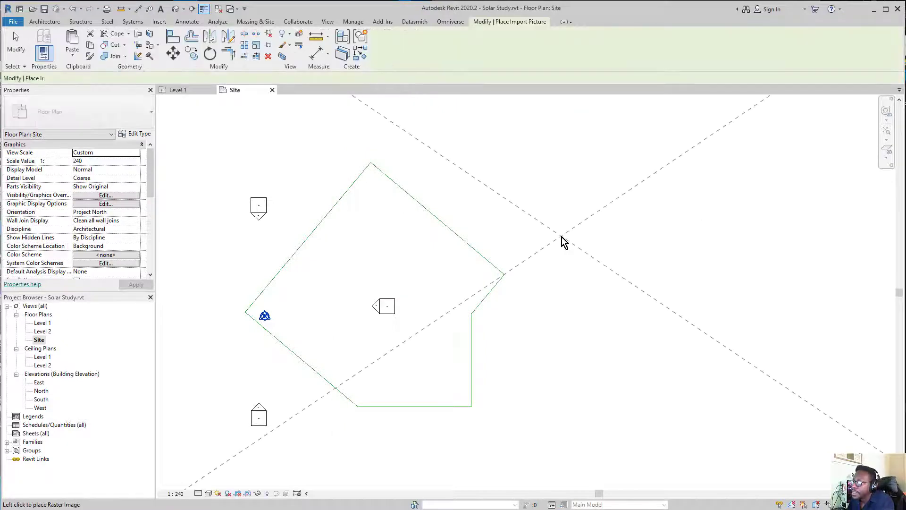
{"action": "scroll", "coordinate": [567, 266], "scroll_direction": "down", "scroll_amount": 5}
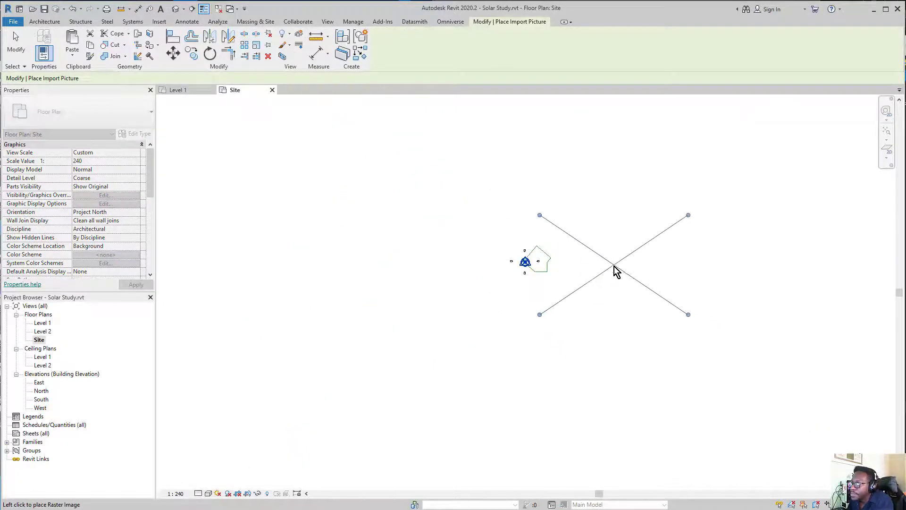
{"action": "left_click", "coordinate": [612, 268]}
- Move the site plan image west until its pavilion area overlaps the traced boundary
{"action": "scroll", "coordinate": [582, 276], "scroll_direction": "up", "scroll_amount": 5}
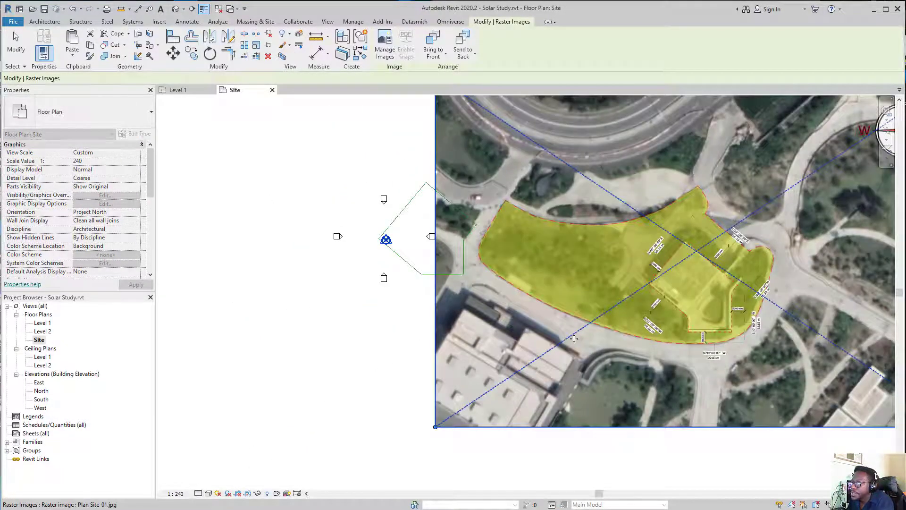
{"action": "left_click_drag", "start_coordinate": [641, 352], "coordinate": [727, 332]}
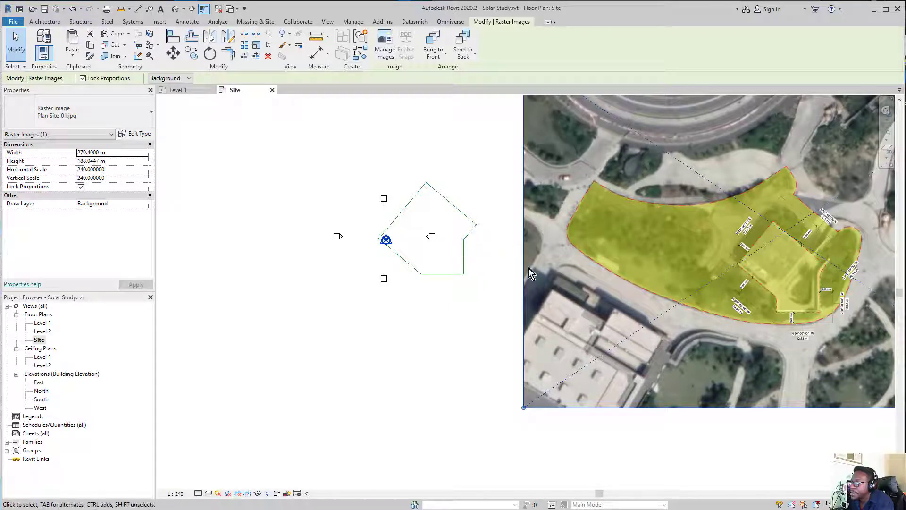
{"action": "left_click_drag", "start_coordinate": [542, 301], "coordinate": [521, 377]}
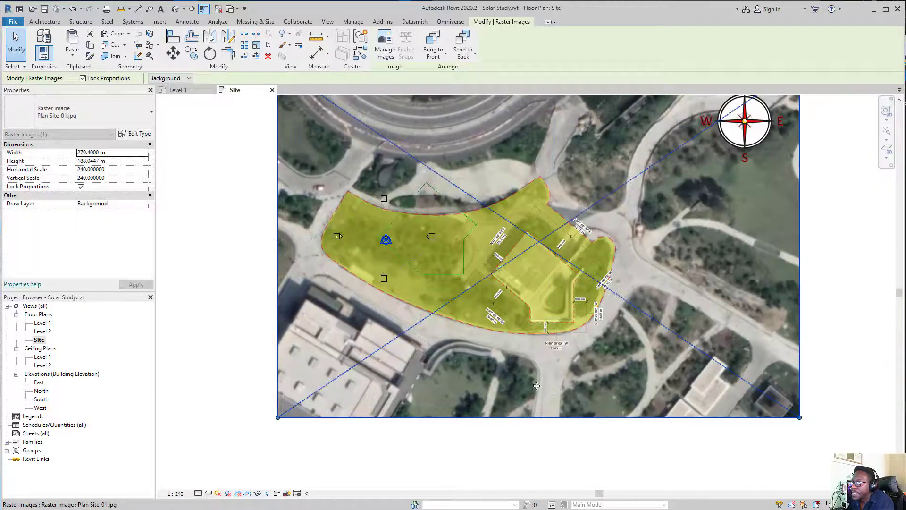
{"action": "left_click_drag", "start_coordinate": [550, 350], "coordinate": [456, 336]}
{"action": "scroll", "coordinate": [456, 336], "scroll_direction": "up", "scroll_amount": 1}
{"action": "scroll", "coordinate": [456, 335], "scroll_direction": "up", "scroll_amount": 1}
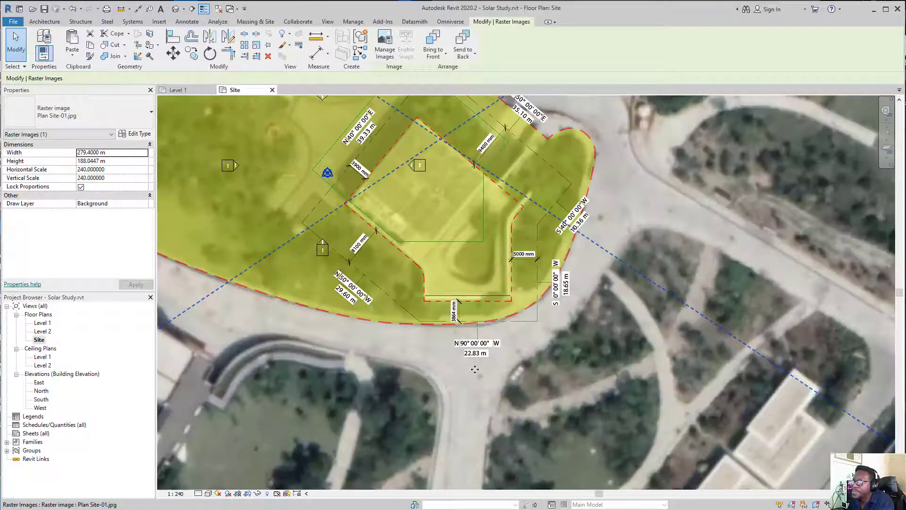
{"action": "scroll", "coordinate": [472, 349], "scroll_direction": "down", "scroll_amount": 2}
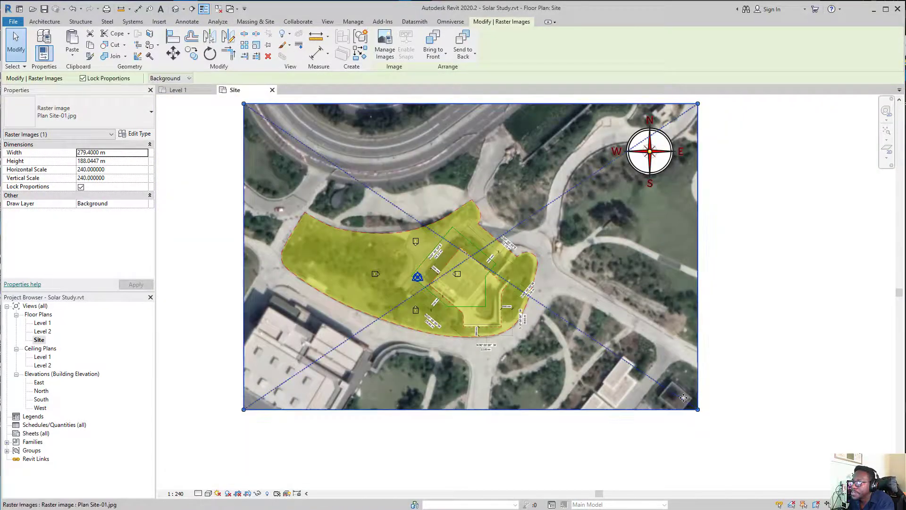
- Scale the site plan image down proportionally to about 211.39 m wide and reposition it over the traced boundary
{"action": "left_click_drag", "start_coordinate": [698, 411], "coordinate": [587, 337]}
{"action": "scroll", "coordinate": [505, 196], "scroll_direction": "up", "scroll_amount": 2}
{"action": "left_click_drag", "start_coordinate": [540, 231], "coordinate": [628, 358]}
{"action": "left_click_drag", "start_coordinate": [604, 391], "coordinate": [602, 387]}
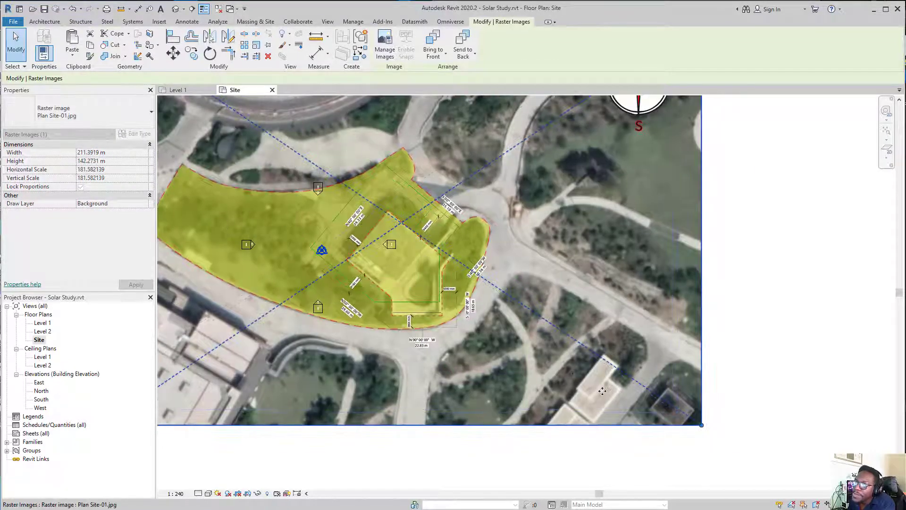
- Nudge the site plan image so its dashed setback outline's western corner meets the western corner of the traced boundary
{"action": "scroll", "coordinate": [322, 233], "scroll_direction": "up", "scroll_amount": 3}
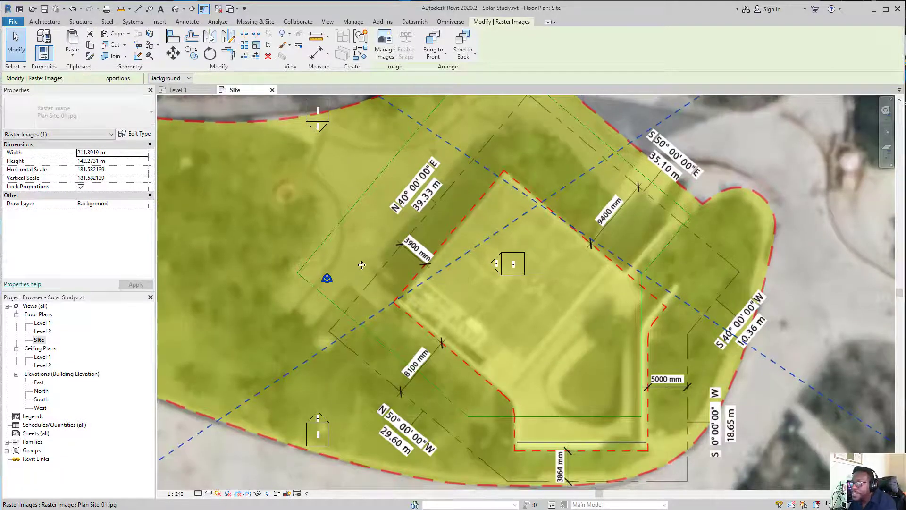
{"action": "left_click_drag", "start_coordinate": [410, 310], "coordinate": [406, 302]}
{"action": "key", "text": "Up"}
{"action": "key", "text": "Up"}
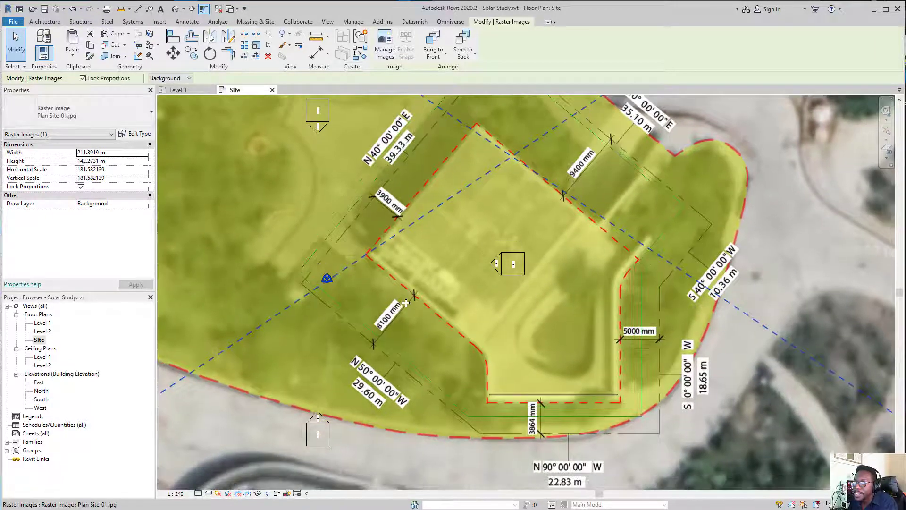
{"action": "key", "text": "Left"}
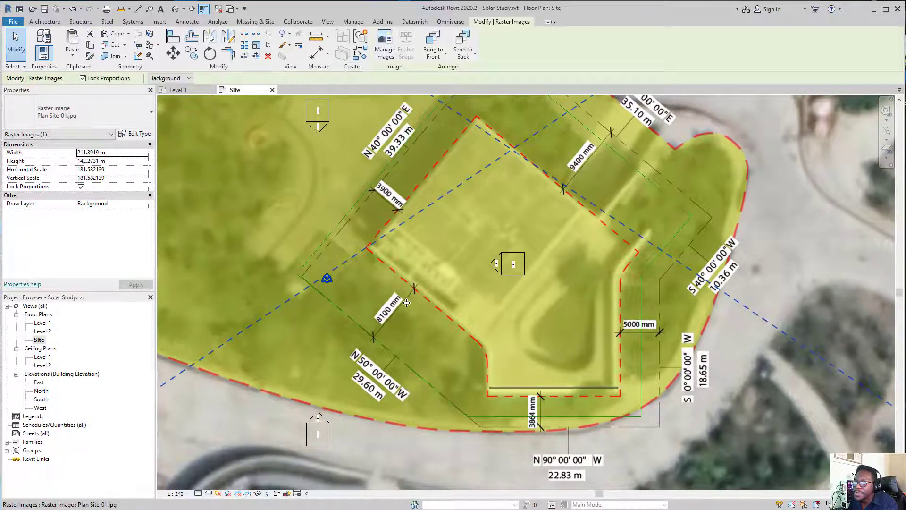
{"action": "key", "text": "Up"}
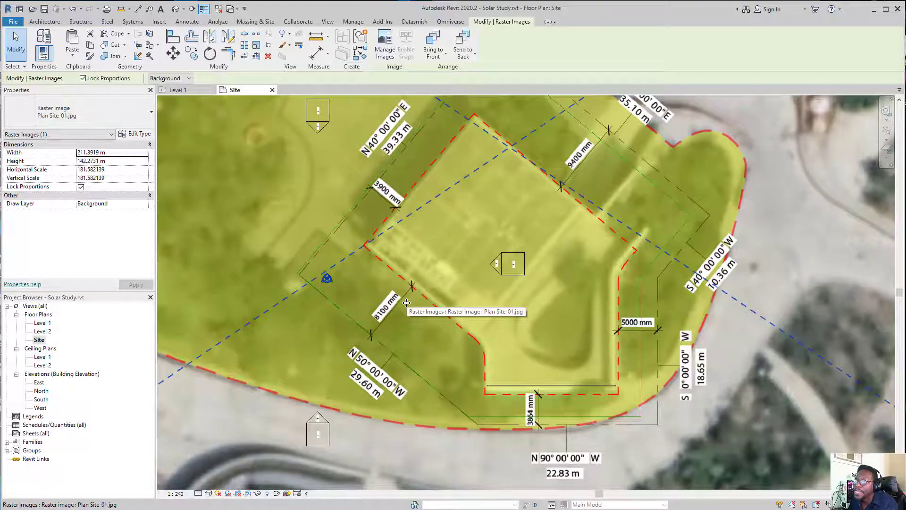
{"action": "key", "text": "Left"}
{"action": "key", "text": "Up"}
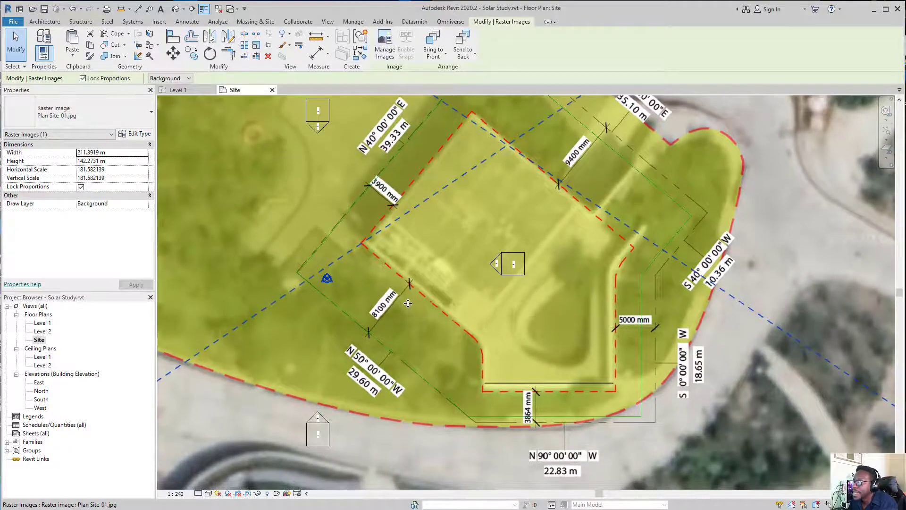
- Scale the site plan image down to about 196.45 m wide and nudge it back into alignment with the traced boundary
{"action": "scroll", "coordinate": [407, 303], "scroll_direction": "down", "scroll_amount": 5}
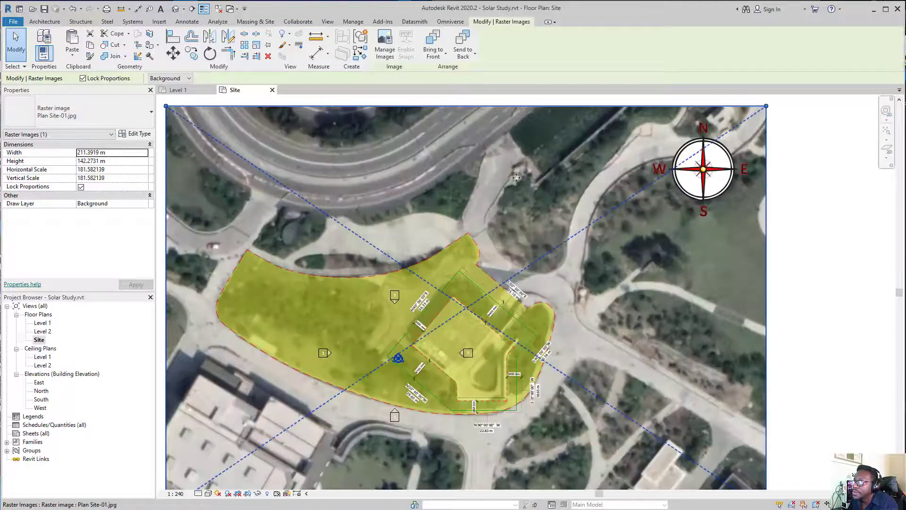
{"action": "left_click_drag", "start_coordinate": [766, 106], "coordinate": [729, 125]}
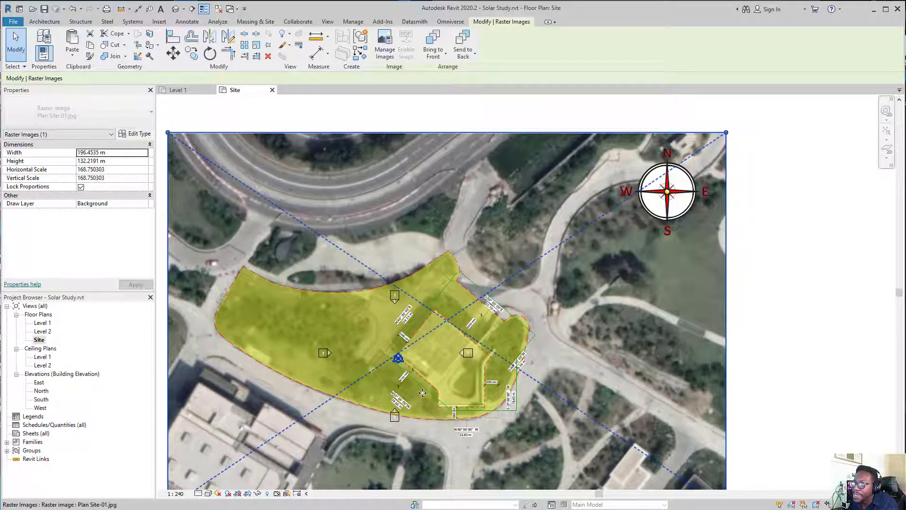
{"action": "key", "text": "Left"}
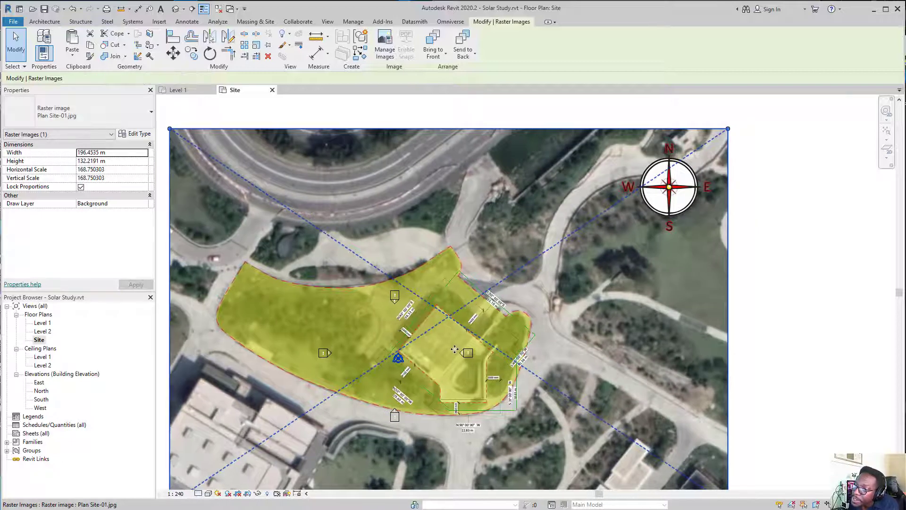
{"action": "key", "text": "Down"}
{"action": "key", "text": "Right"}
{"action": "key", "text": "Right"}
{"action": "key", "text": "Up"}
{"action": "key", "text": "Up"}
{"action": "key", "text": "Right"}
{"action": "key", "text": "Right"}
{"action": "key", "text": "Up"}
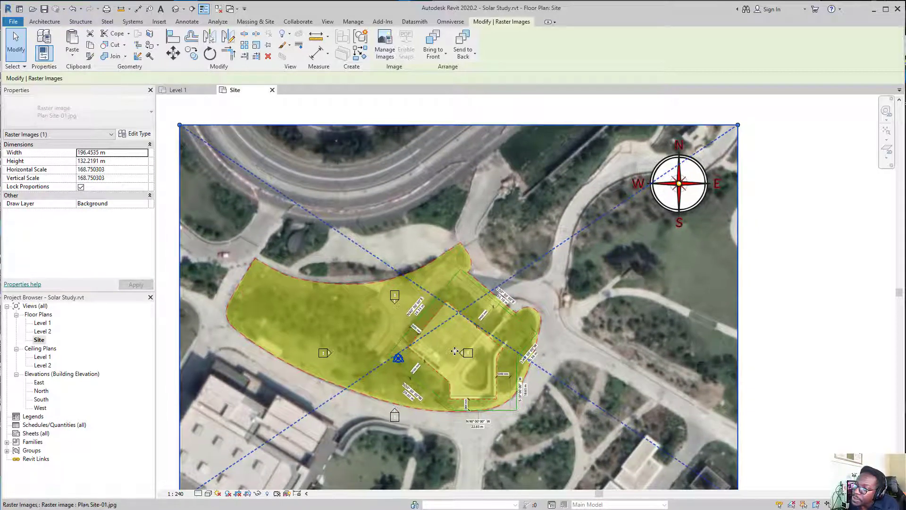
{"action": "key", "text": "Right"}
{"action": "key", "text": "Up"}
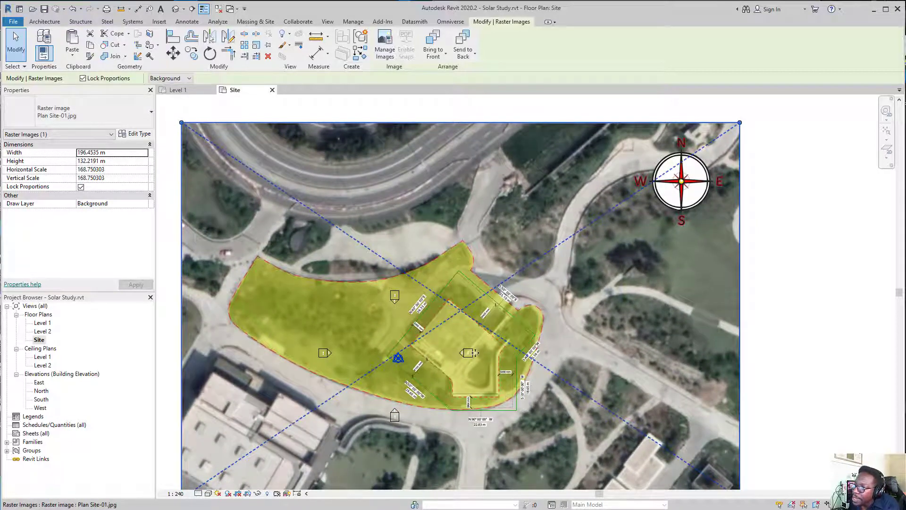
- Enlarge the Plan Site-01.jpg image proportionally from its northeast corner to about 216 m wide
{"action": "scroll", "coordinate": [514, 412], "scroll_direction": "down", "scroll_amount": 1}
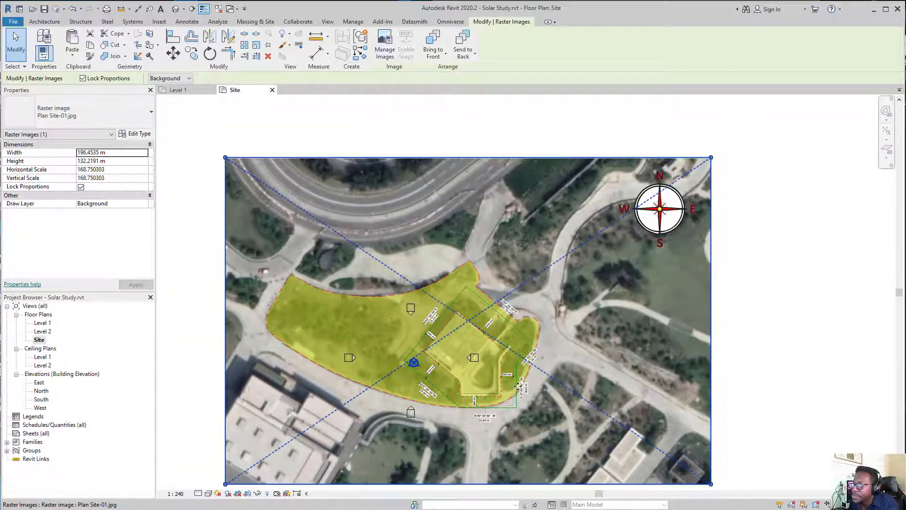
{"action": "scroll", "coordinate": [514, 411], "scroll_direction": "up", "scroll_amount": 3}
{"action": "scroll", "coordinate": [512, 387], "scroll_direction": "down", "scroll_amount": 2}
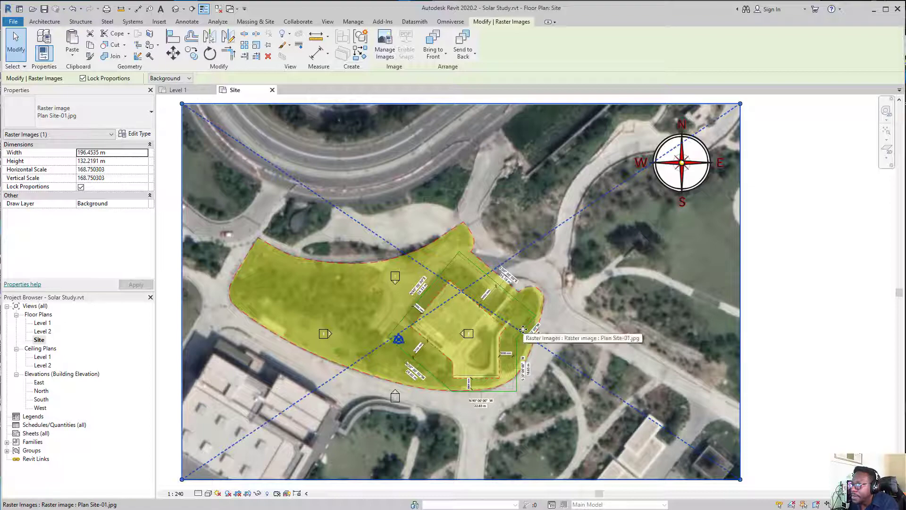
{"action": "scroll", "coordinate": [513, 354], "scroll_direction": "up", "scroll_amount": 5}
{"action": "scroll", "coordinate": [548, 325], "scroll_direction": "down", "scroll_amount": 5}
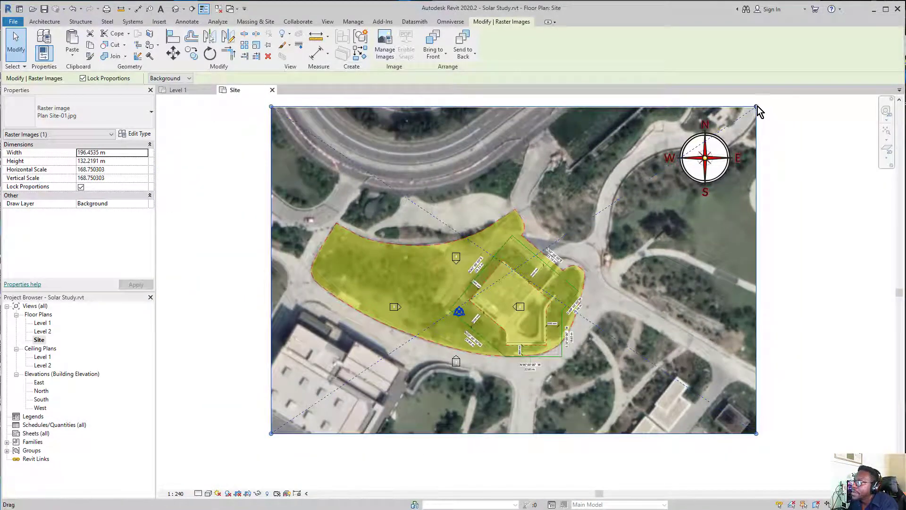
{"action": "left_click_drag", "start_coordinate": [757, 108], "coordinate": [805, 81]}
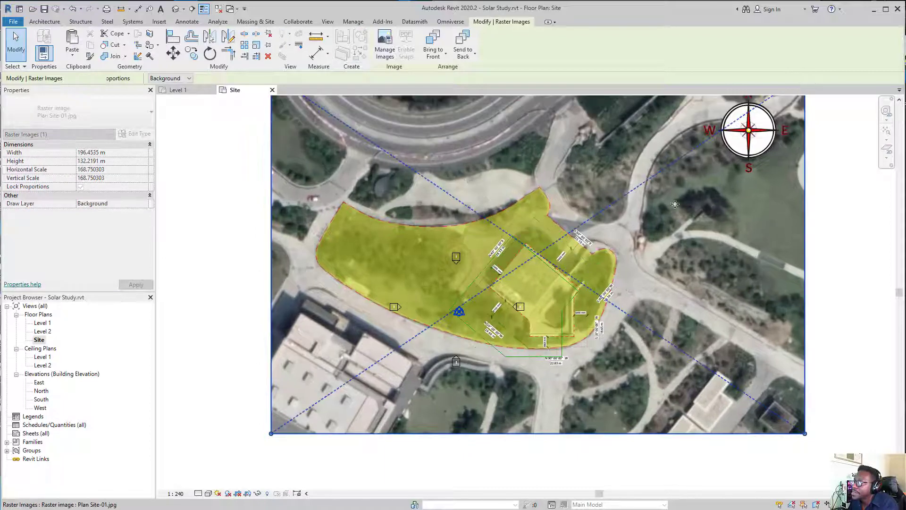
- Move the site image so the western corner of its dashed property line meets the matching corner of the drawn model lines
{"action": "left_click_drag", "start_coordinate": [797, 443], "coordinate": [798, 460]}
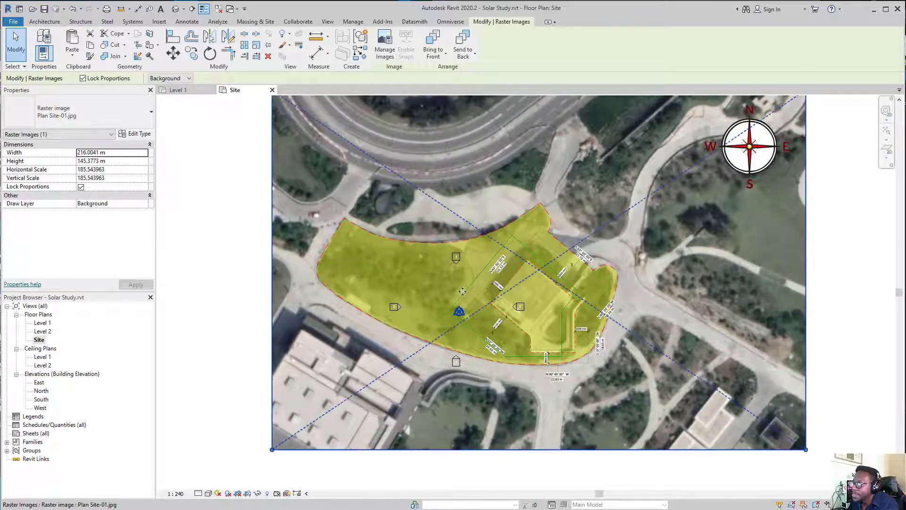
{"action": "scroll", "coordinate": [464, 330], "scroll_direction": "up", "scroll_amount": 5}
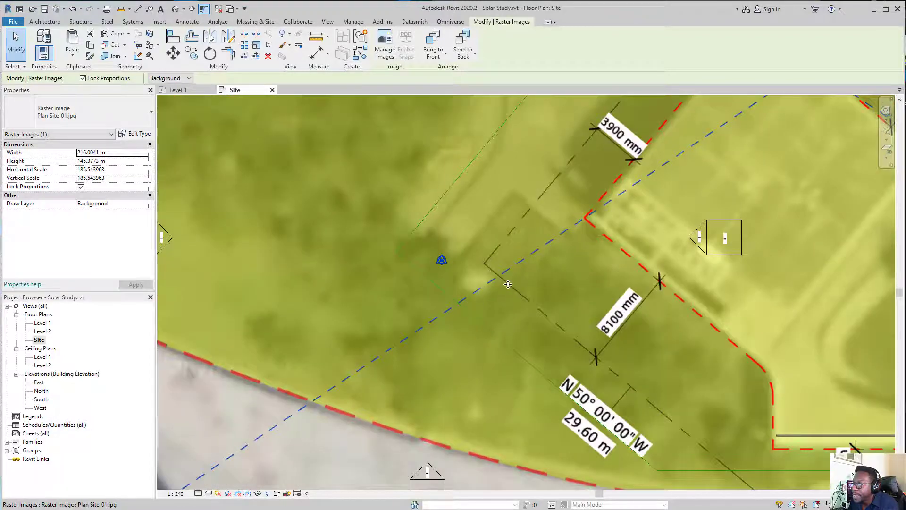
{"action": "left_click_drag", "start_coordinate": [508, 285], "coordinate": [435, 263]}
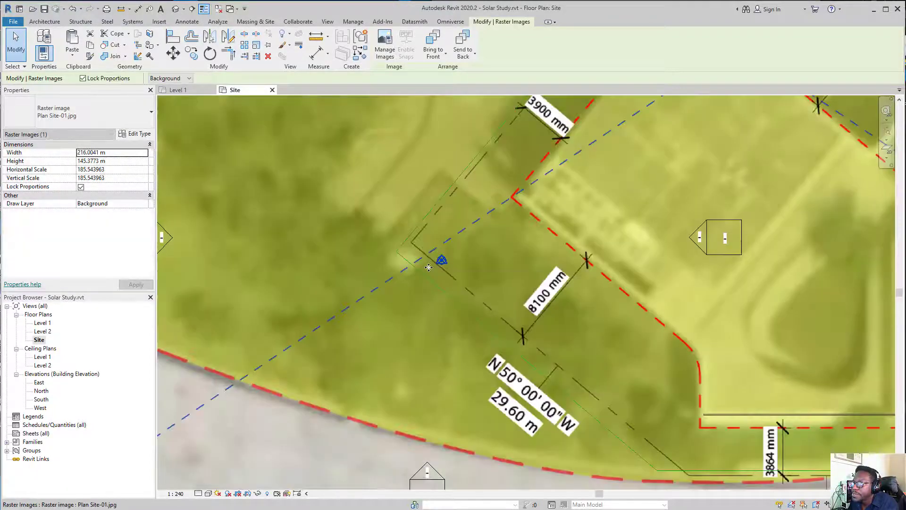
{"action": "scroll", "coordinate": [423, 248], "scroll_direction": "up", "scroll_amount": 4}
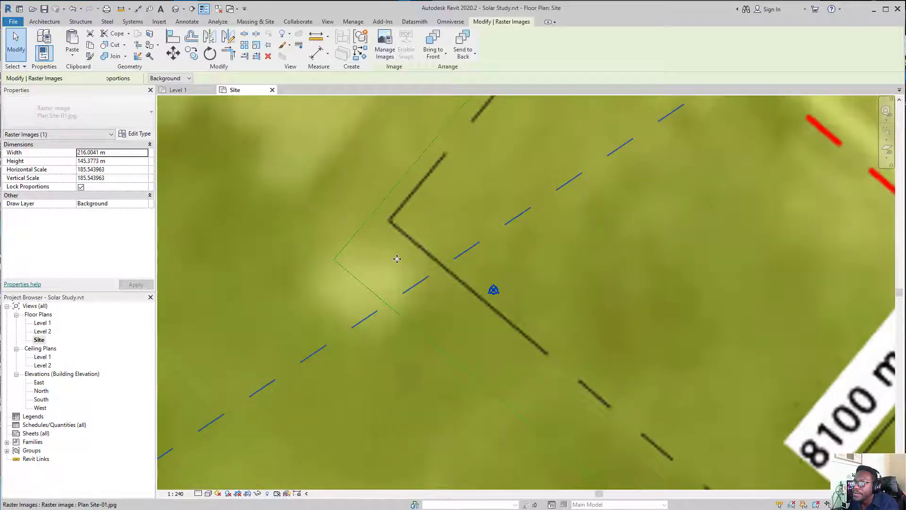
{"action": "mouse_move", "coordinate": [397, 258]}
{"action": "left_mouse_down"}
{"action": "mouse_move", "coordinate": [374, 264]}
{"action": "mouse_move", "coordinate": [377, 272]}
{"action": "left_mouse_up"}
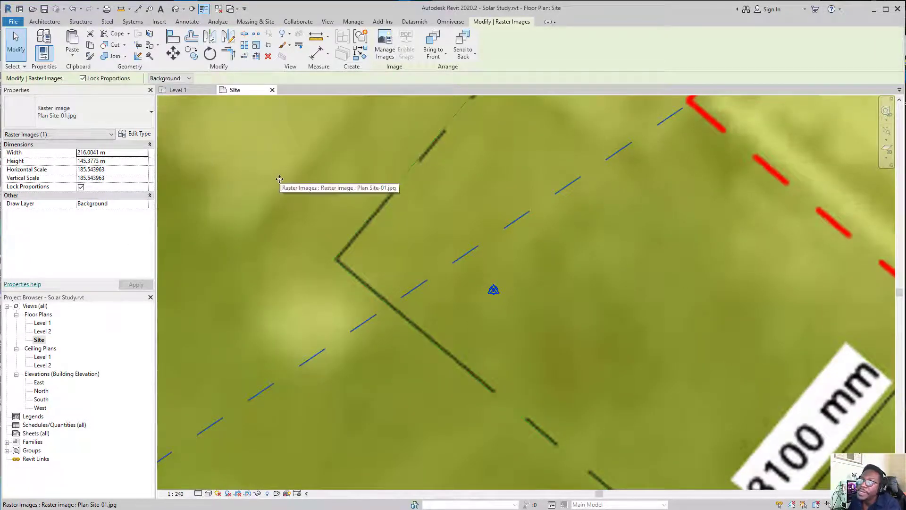
- Scale the site image graphically about the aligned western corner, matching its 29.60 m boundary to the corresponding model line's end
{"action": "left_click", "coordinate": [257, 45]}
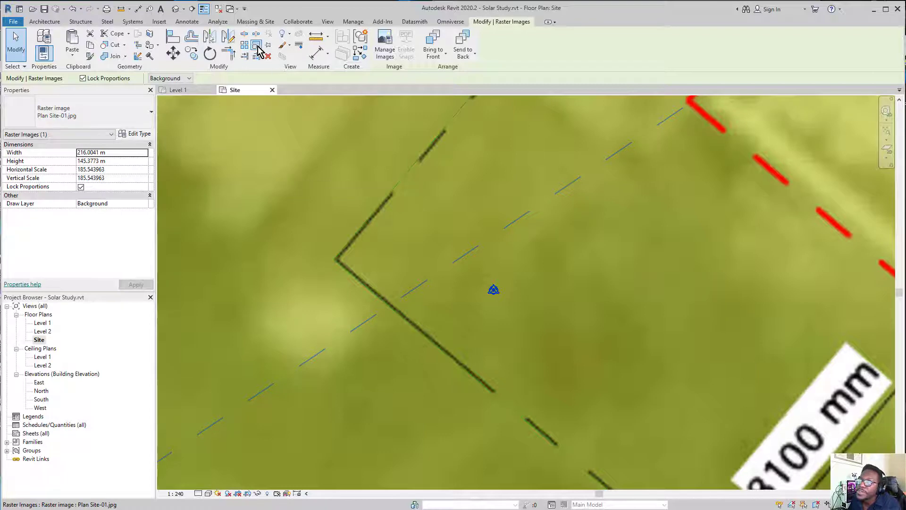
{"action": "left_click", "coordinate": [335, 261]}
{"action": "scroll", "coordinate": [283, 232], "scroll_direction": "down", "scroll_amount": 8}
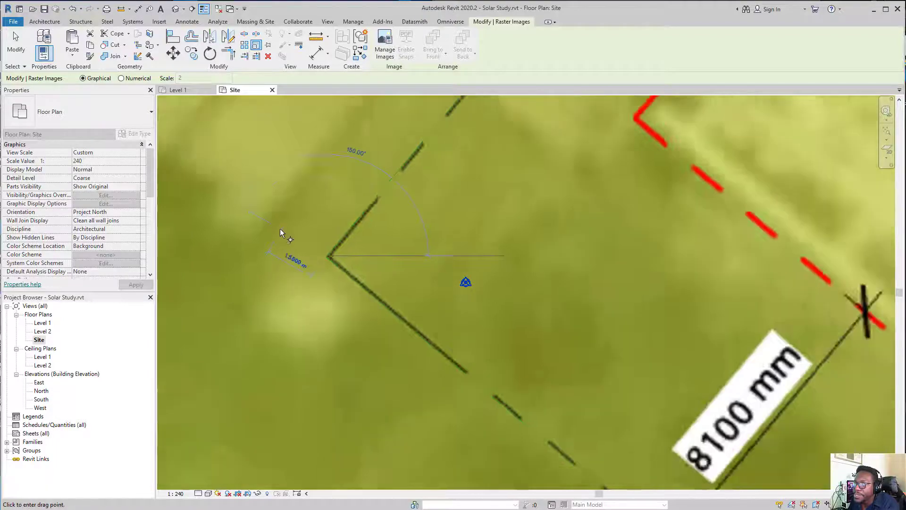
{"action": "scroll", "coordinate": [348, 283], "scroll_direction": "up", "scroll_amount": 10}
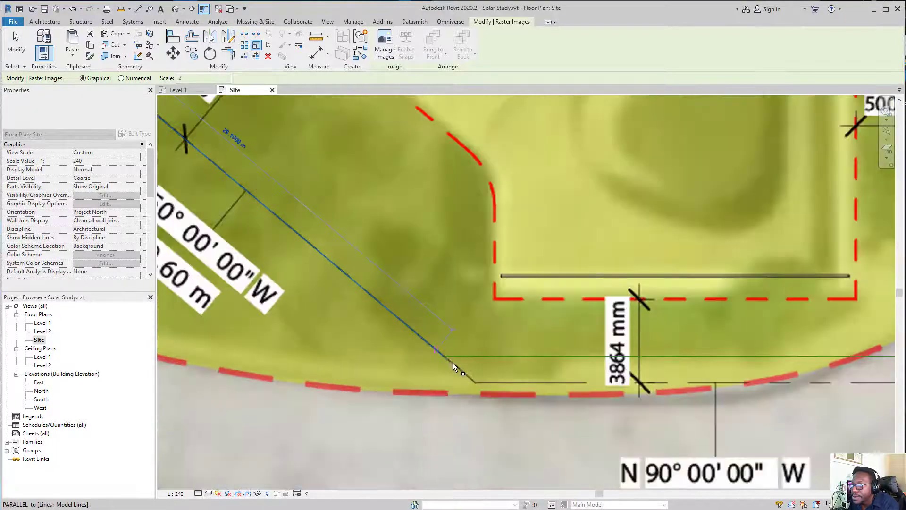
{"action": "scroll", "coordinate": [470, 392], "scroll_direction": "up", "scroll_amount": 2}
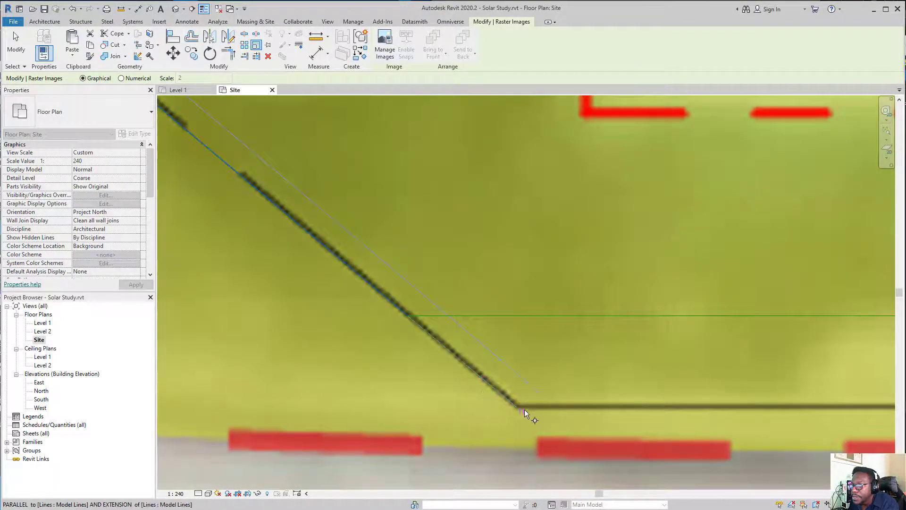
{"action": "scroll", "coordinate": [522, 411], "scroll_direction": "up", "scroll_amount": 2}
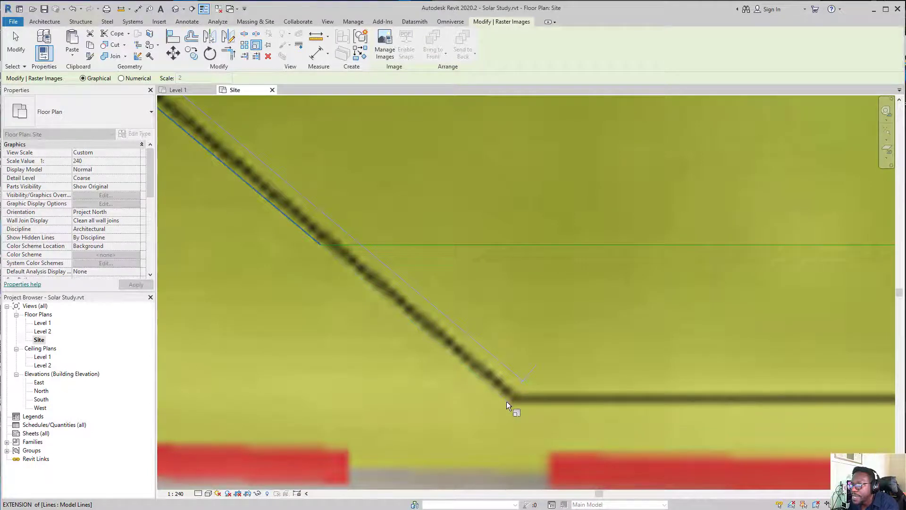
{"action": "left_click", "coordinate": [324, 245]}
- Examine how the image's property lines fit the drawn model lines around the site, and deselect the image
{"action": "scroll", "coordinate": [346, 300], "scroll_direction": "down", "scroll_amount": 6}
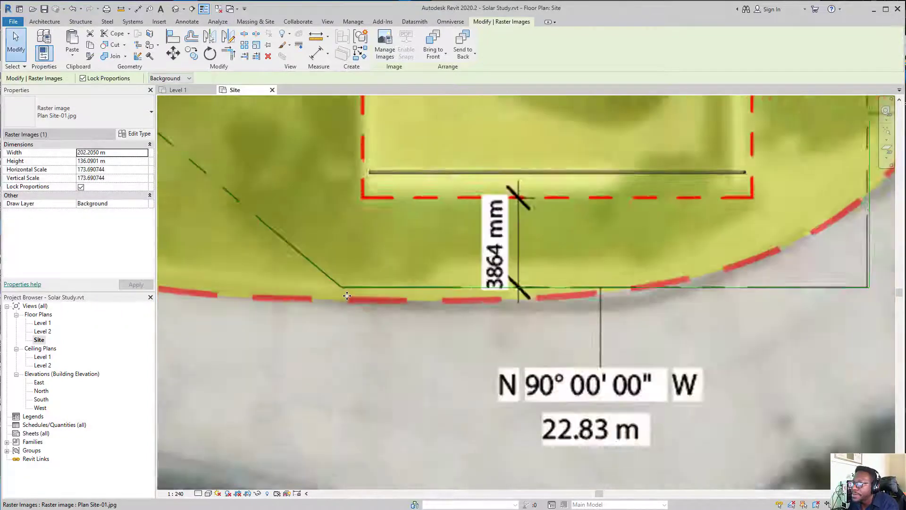
{"action": "scroll", "coordinate": [389, 296], "scroll_direction": "down", "scroll_amount": 2}
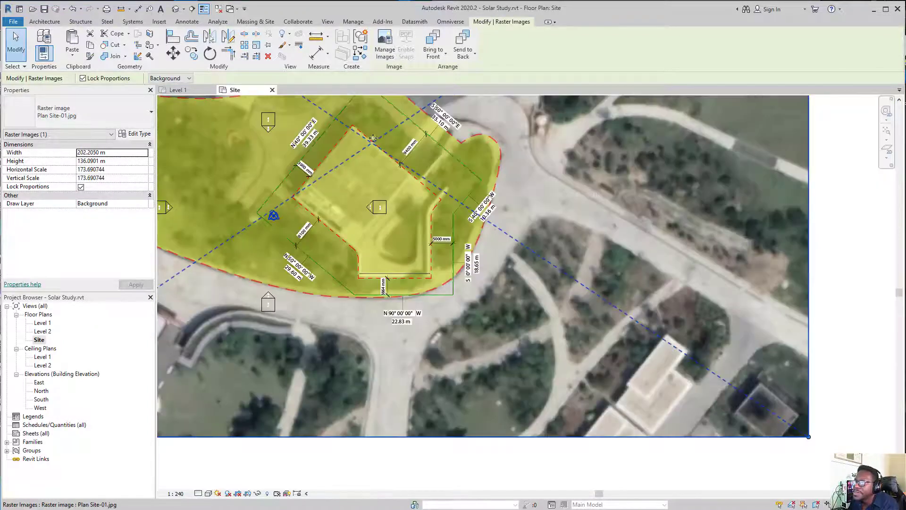
{"action": "scroll", "coordinate": [484, 287], "scroll_direction": "down", "scroll_amount": 2}
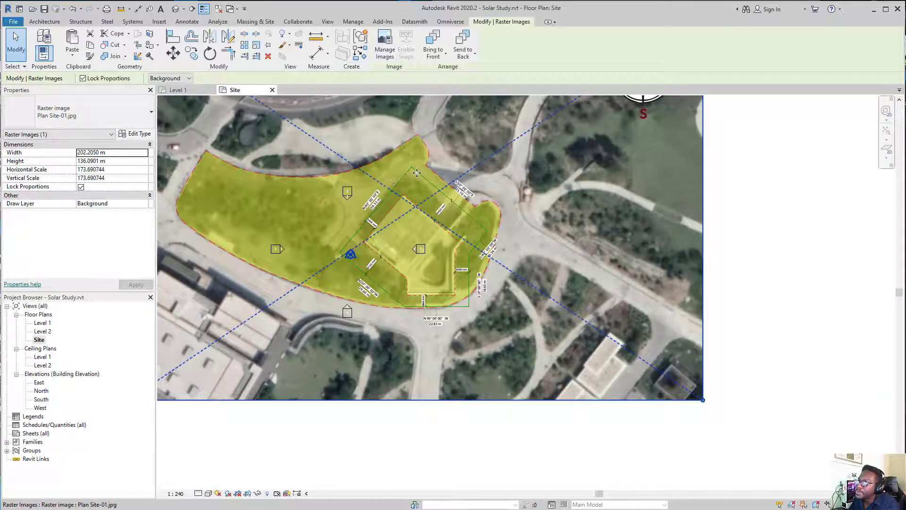
{"action": "scroll", "coordinate": [417, 173], "scroll_direction": "up", "scroll_amount": 2}
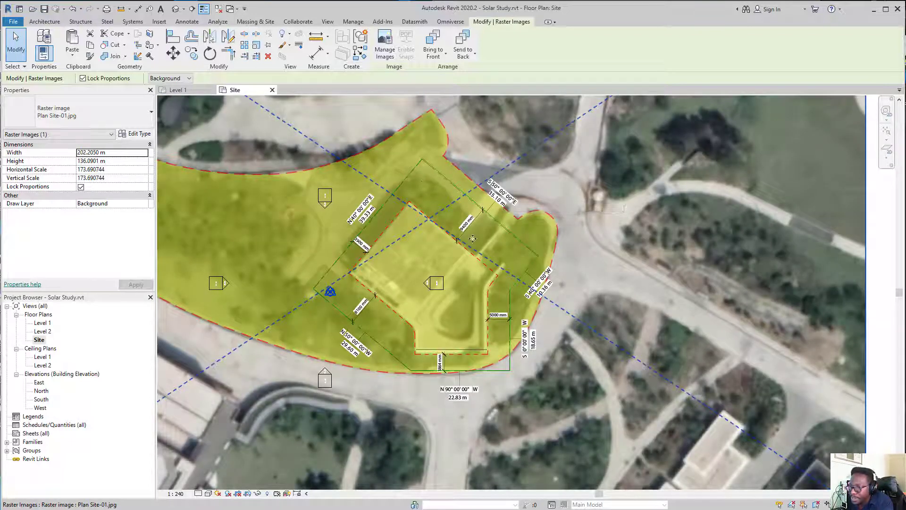
{"action": "scroll", "coordinate": [316, 296], "scroll_direction": "up", "scroll_amount": 3}
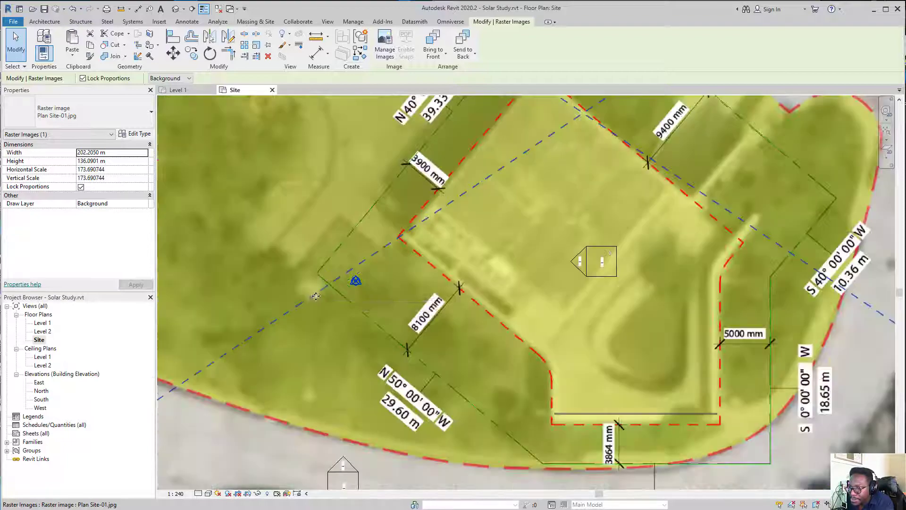
{"action": "scroll", "coordinate": [310, 267], "scroll_direction": "down", "scroll_amount": 5}
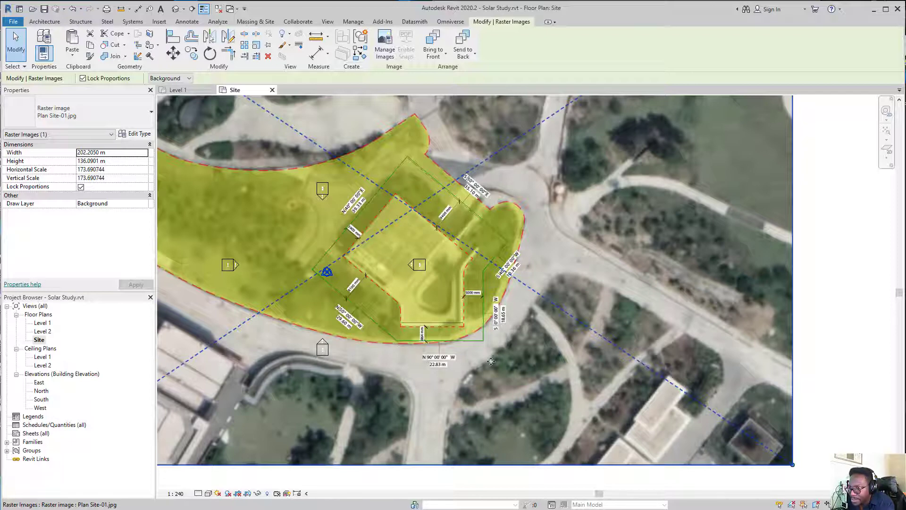
{"action": "scroll", "coordinate": [460, 370], "scroll_direction": "down", "scroll_amount": 1}
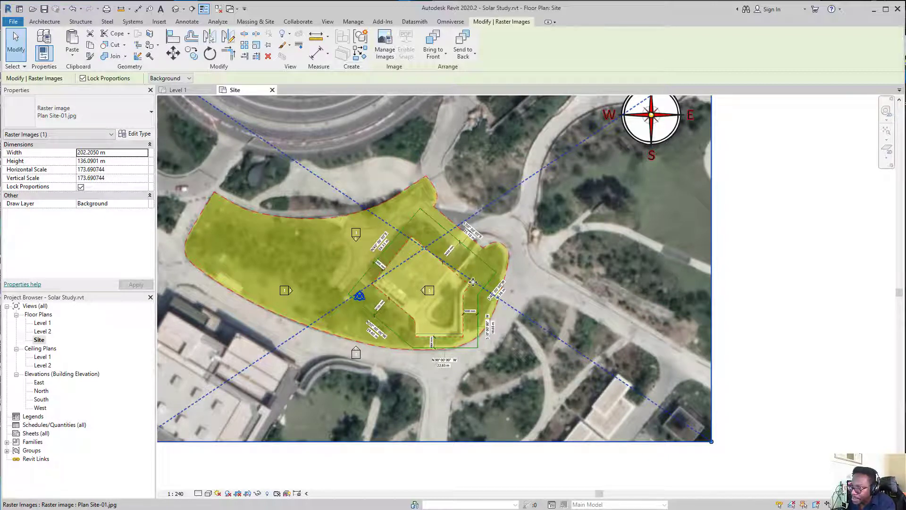
{"action": "scroll", "coordinate": [473, 282], "scroll_direction": "down", "scroll_amount": 2}
{"action": "scroll", "coordinate": [434, 315], "scroll_direction": "up", "scroll_amount": 1}
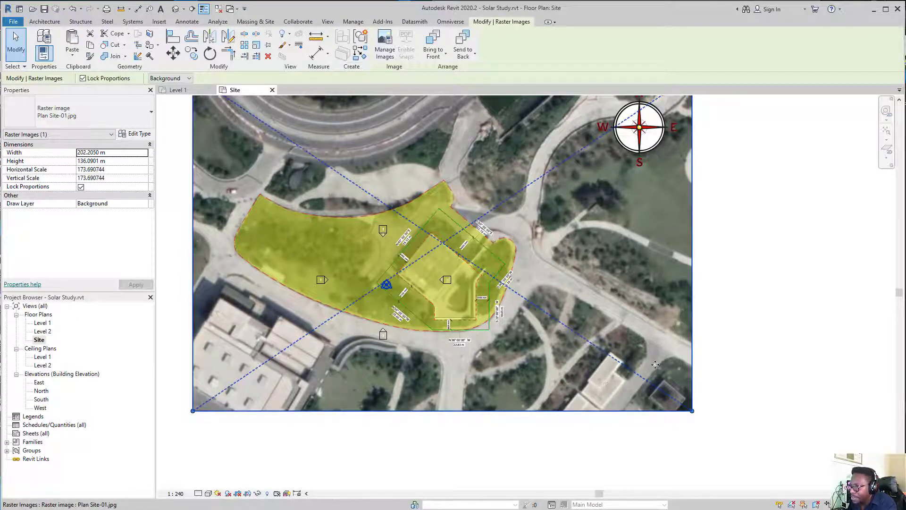
{"action": "left_click", "coordinate": [797, 422]}
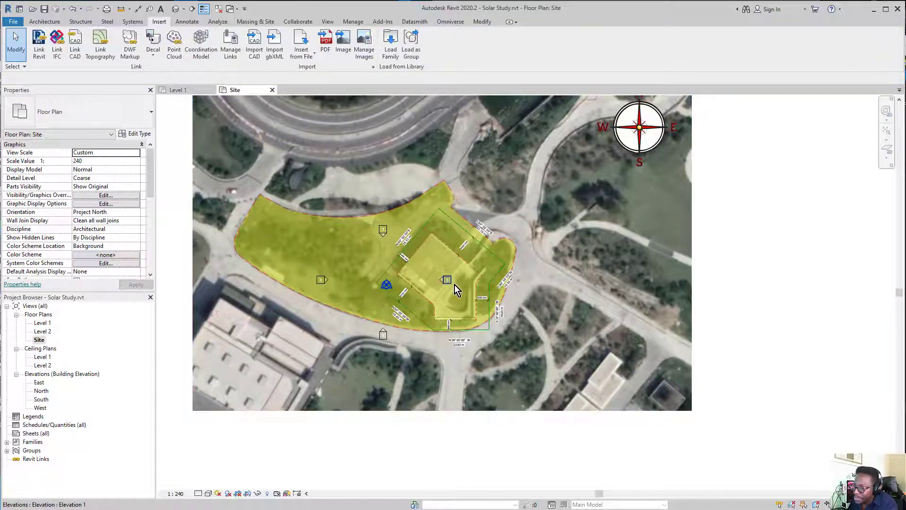
- Move the east, south and north elevation markers outside the highlighted site, with the north and south ones roughly centred on the building plot
{"action": "scroll", "coordinate": [454, 286], "scroll_direction": "up", "scroll_amount": 3}
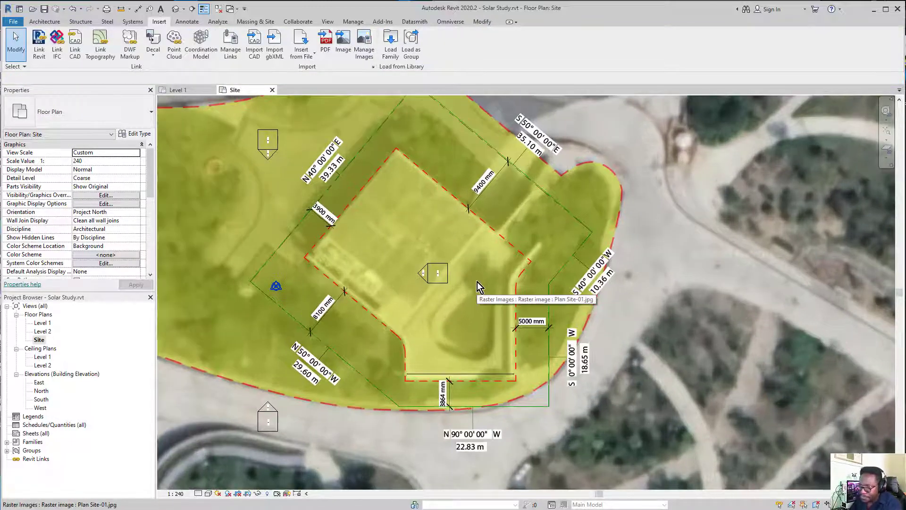
{"action": "scroll", "coordinate": [443, 276], "scroll_direction": "down", "scroll_amount": 1}
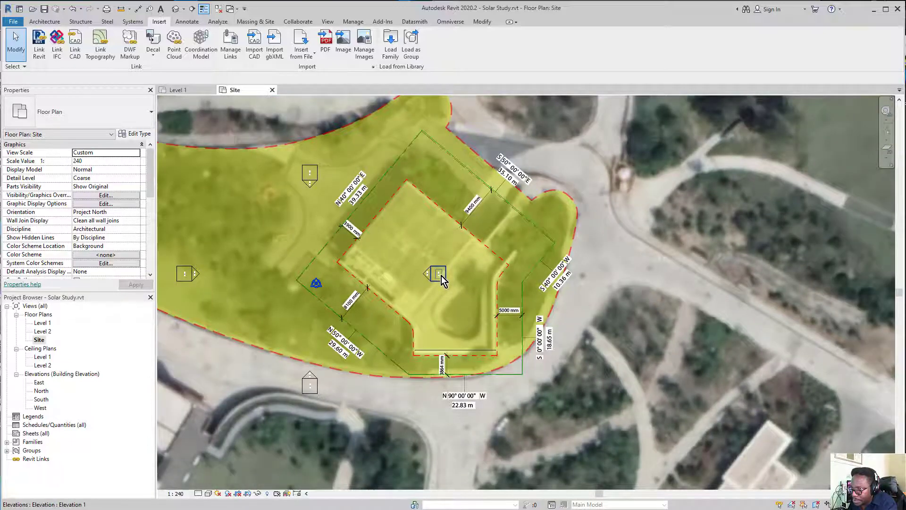
{"action": "left_click_drag", "start_coordinate": [441, 276], "coordinate": [730, 275]}
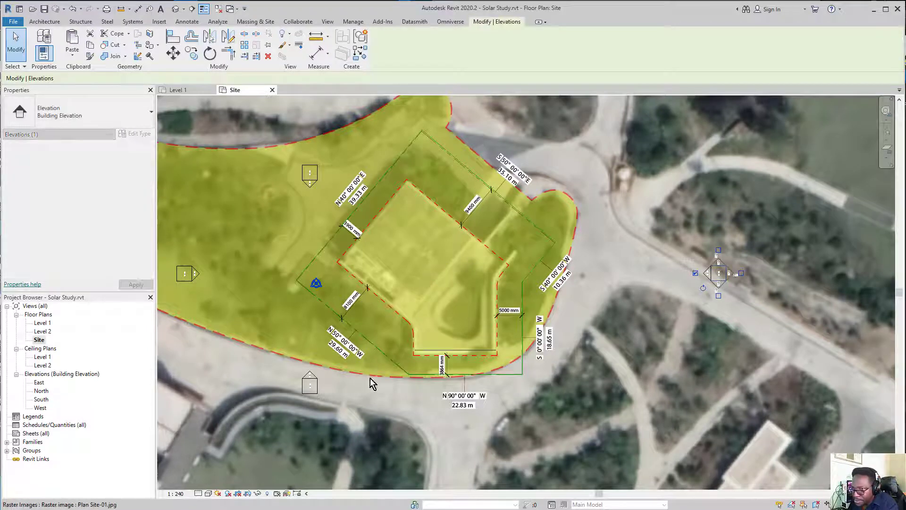
{"action": "scroll", "coordinate": [370, 378], "scroll_direction": "down", "scroll_amount": 1}
{"action": "scroll", "coordinate": [334, 391], "scroll_direction": "up", "scroll_amount": 1}
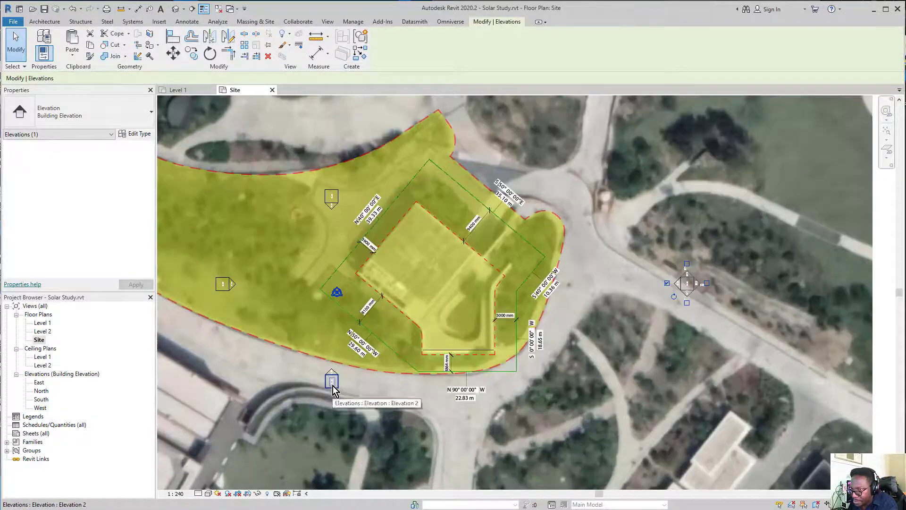
{"action": "left_click_drag", "start_coordinate": [333, 381], "coordinate": [443, 446]}
{"action": "scroll", "coordinate": [443, 447], "scroll_direction": "down", "scroll_amount": 1}
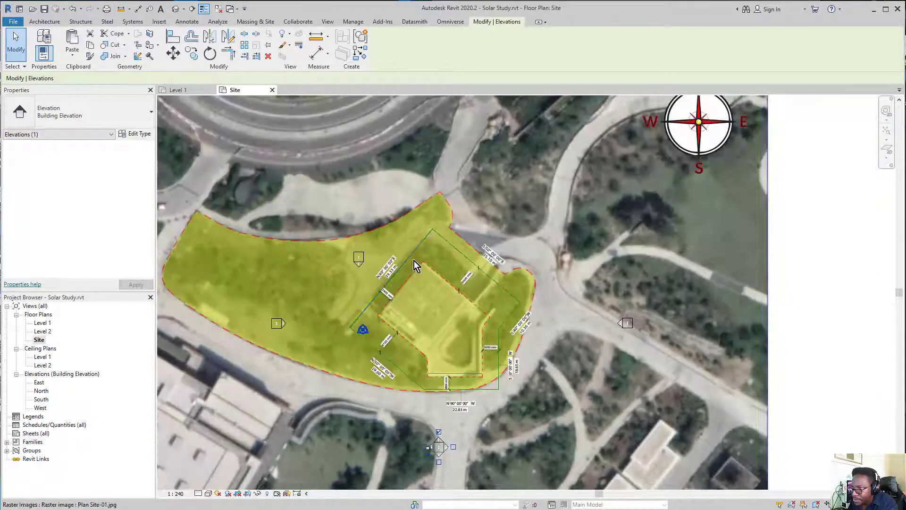
{"action": "left_click_drag", "start_coordinate": [360, 257], "coordinate": [442, 165]}
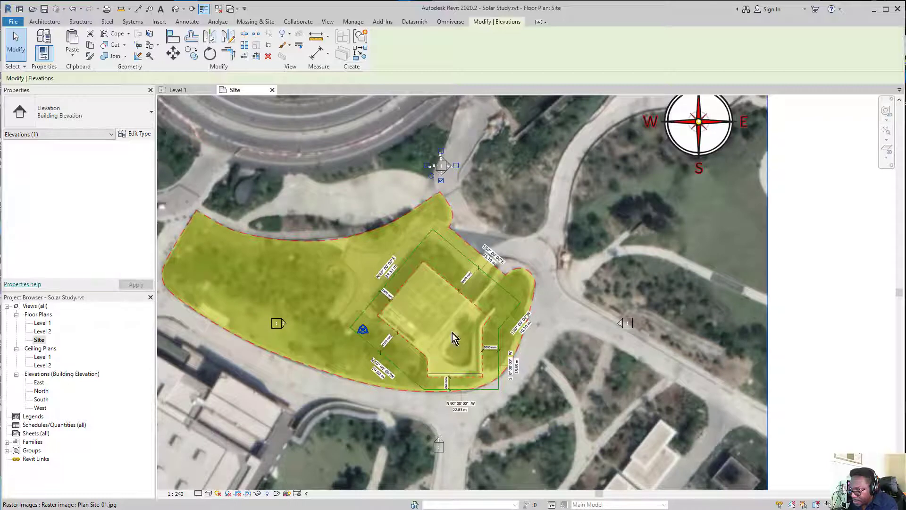
{"action": "left_click", "coordinate": [831, 361]}
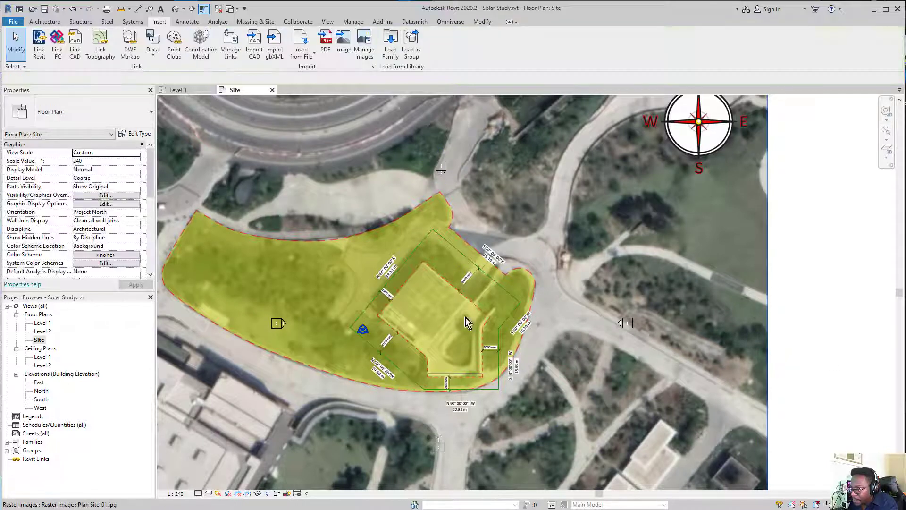
- Draw a Generic - 8" wall along the northeast edge of the red dashed building outline, from its north corner to just short of the east corner
{"action": "scroll", "coordinate": [467, 322], "scroll_direction": "up", "scroll_amount": 3}
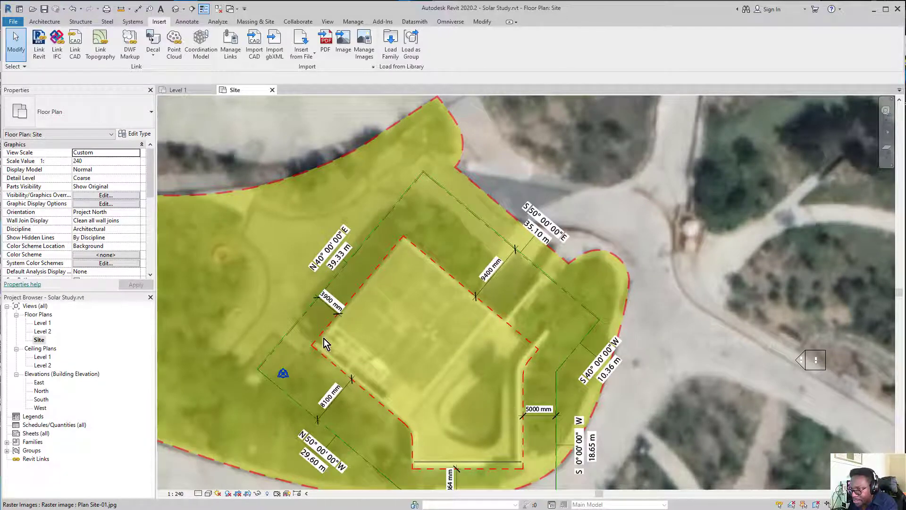
{"action": "scroll", "coordinate": [406, 242], "scroll_direction": "up", "scroll_amount": 3}
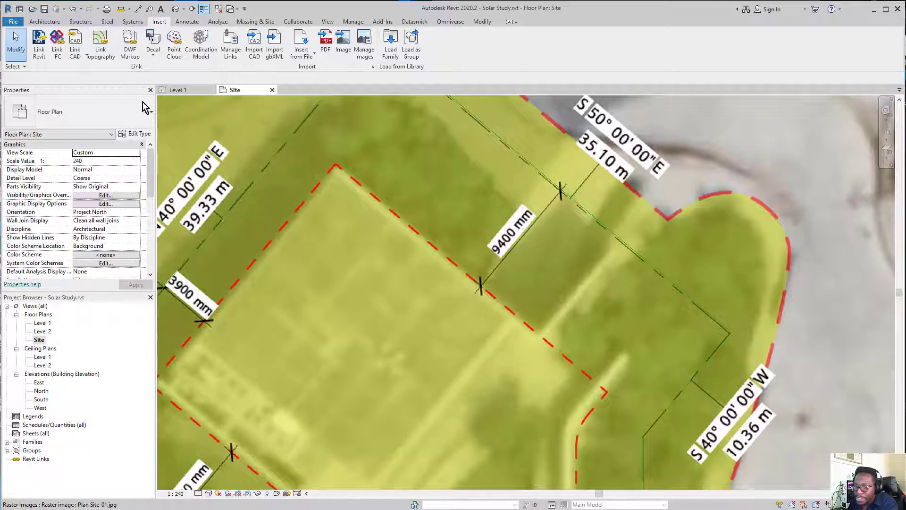
{"action": "left_click", "coordinate": [44, 22]}
{"action": "left_click", "coordinate": [41, 40]}
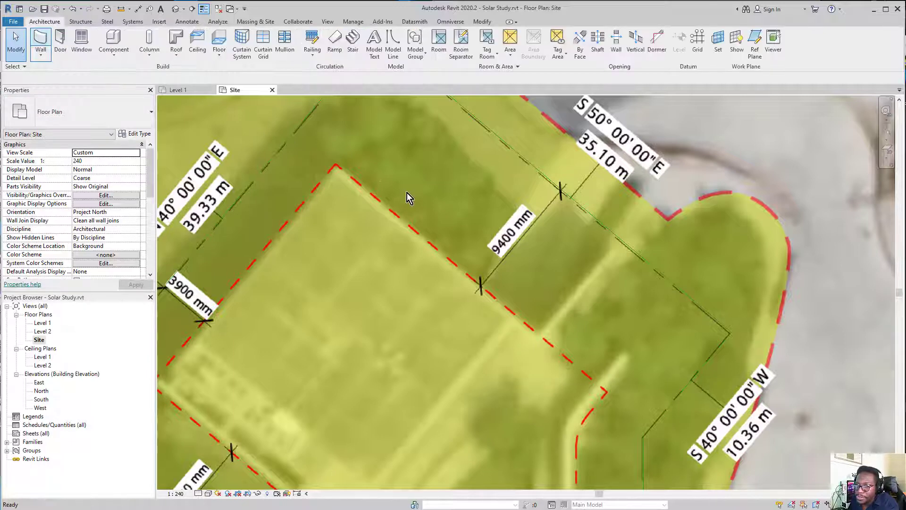
{"action": "left_click", "coordinate": [336, 165]}
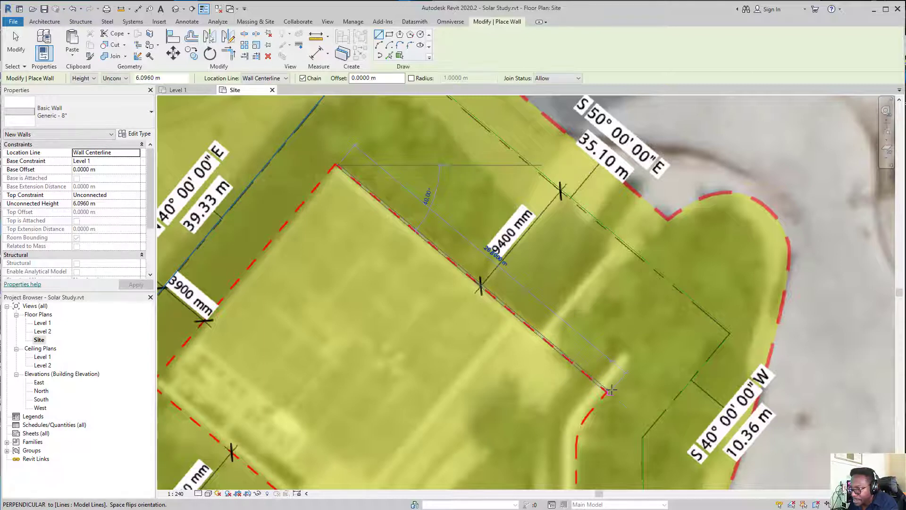
{"action": "left_click", "coordinate": [570, 361]}
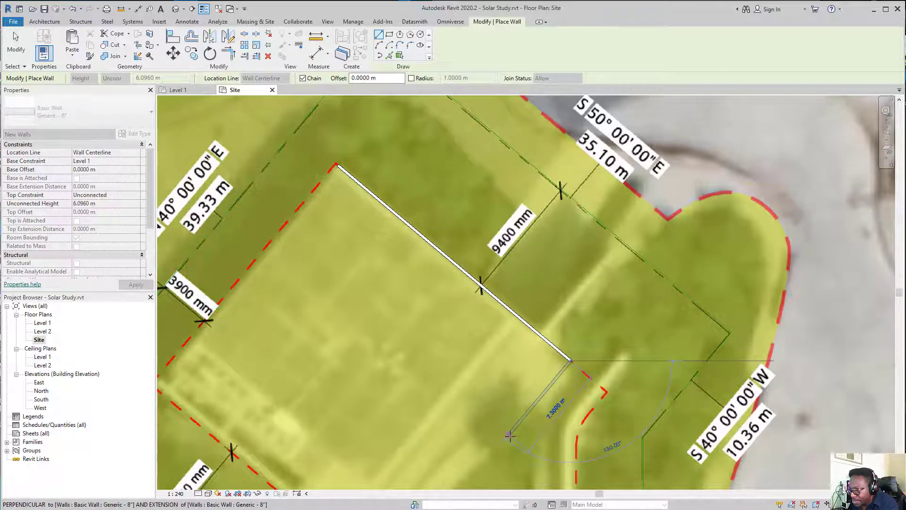
- Draw a 7.3 m Generic - 8" wall perpendicular to the northeast wall, running southwest from its southeastern end
{"action": "scroll", "coordinate": [609, 330], "scroll_direction": "down", "scroll_amount": 3}
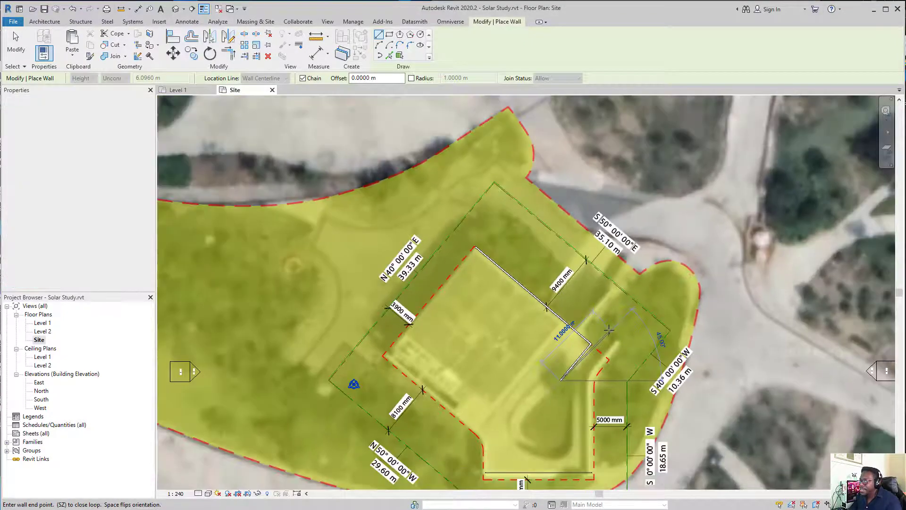
{"action": "left_click", "coordinate": [580, 392]}
{"action": "key", "text": "Escape"}
{"action": "key", "text": "Escape"}
- Delete both the short perpendicular wall and the wall along the building outline's northeast edge
{"action": "scroll", "coordinate": [583, 363], "scroll_direction": "up", "scroll_amount": 2}
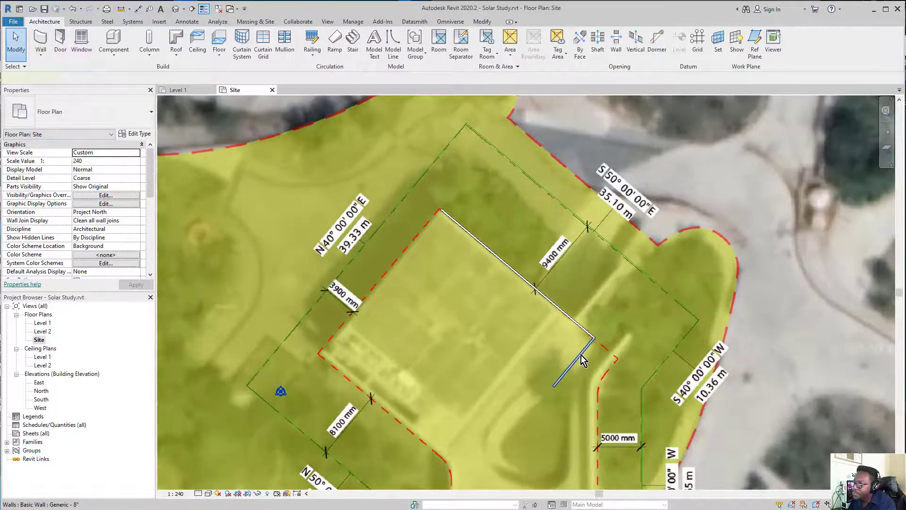
{"action": "left_click", "coordinate": [582, 355]}
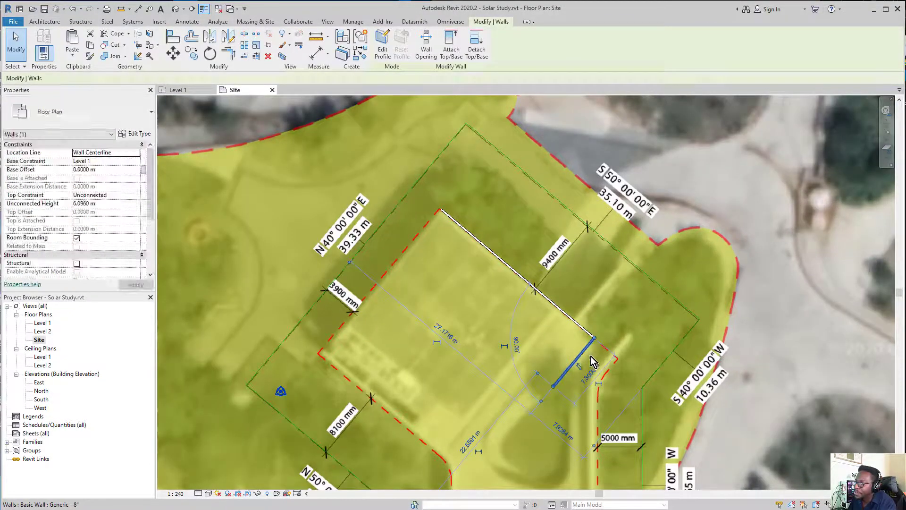
{"action": "key", "text": "Delete"}
{"action": "left_click", "coordinate": [576, 322]}
{"action": "key", "text": "Delete"}
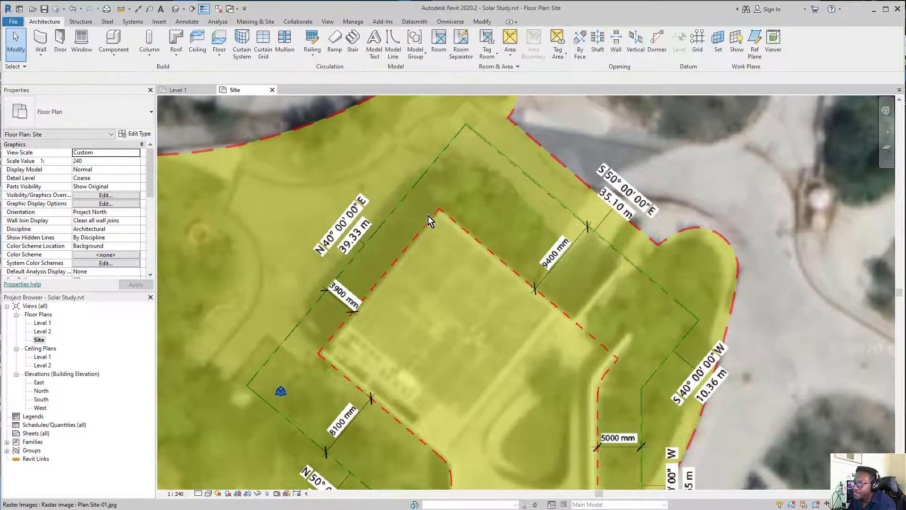
- Examine how the building outline and property lines are angled relative to the compass on the site image
{"action": "scroll", "coordinate": [595, 439], "scroll_direction": "down", "scroll_amount": 2}
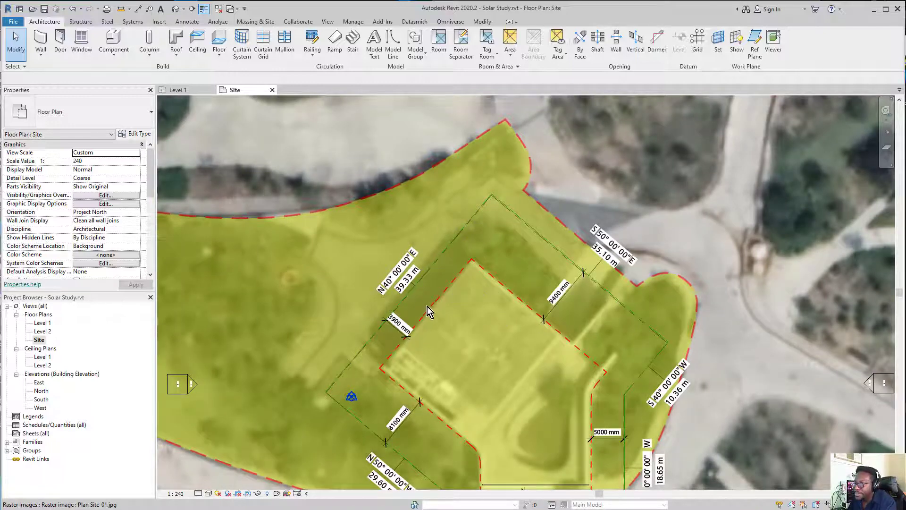
{"action": "scroll", "coordinate": [419, 347], "scroll_direction": "up", "scroll_amount": 3}
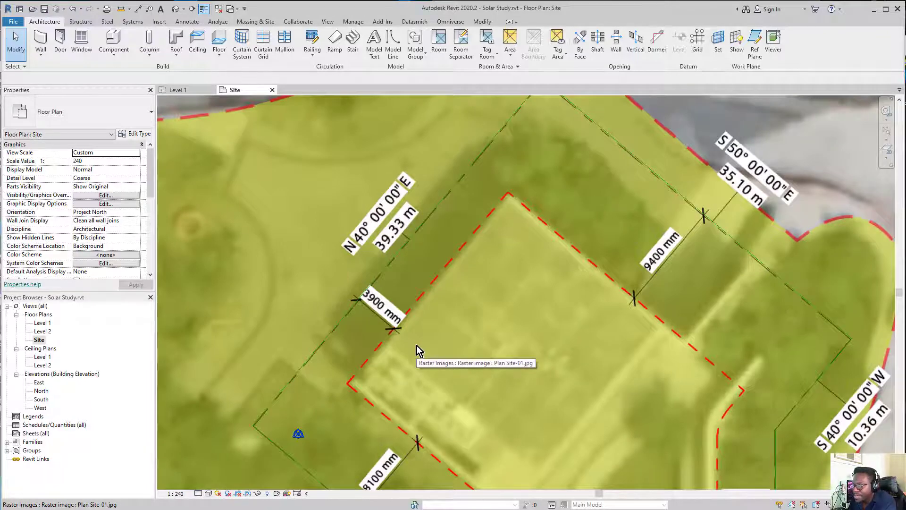
{"action": "scroll", "coordinate": [402, 340], "scroll_direction": "down", "scroll_amount": 3}
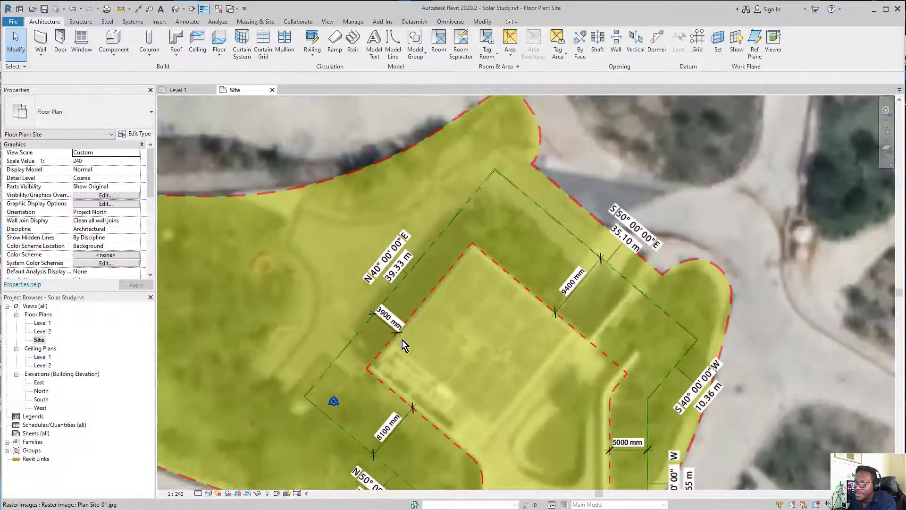
{"action": "scroll", "coordinate": [401, 342], "scroll_direction": "down", "scroll_amount": 1}
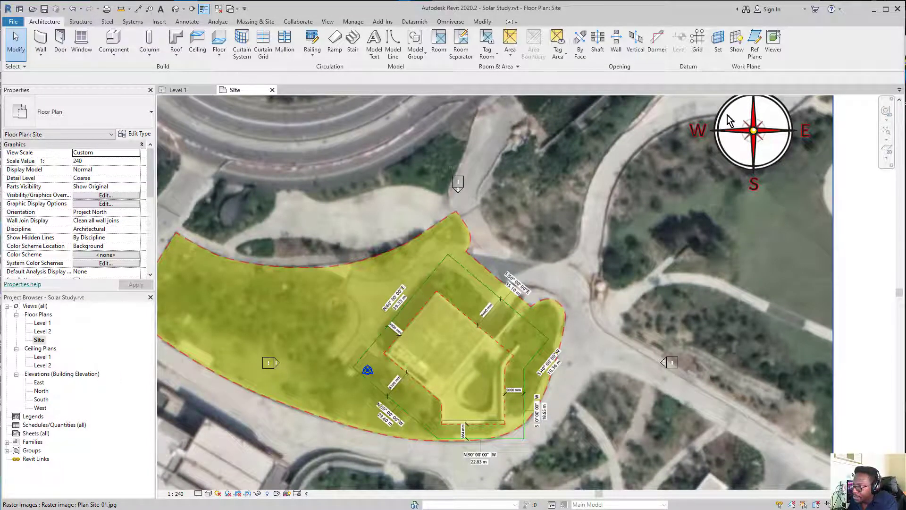
{"action": "scroll", "coordinate": [615, 277], "scroll_direction": "down", "scroll_amount": 2}
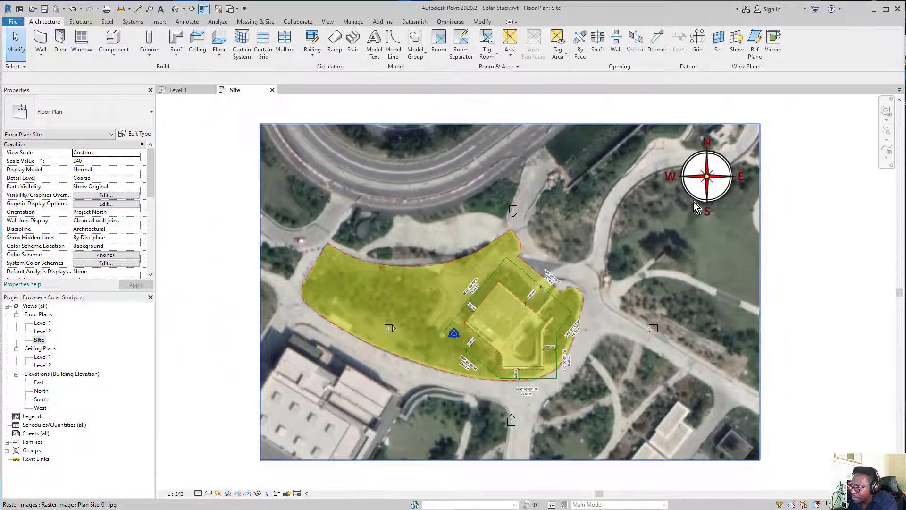
{"action": "scroll", "coordinate": [711, 175], "scroll_direction": "up", "scroll_amount": 1}
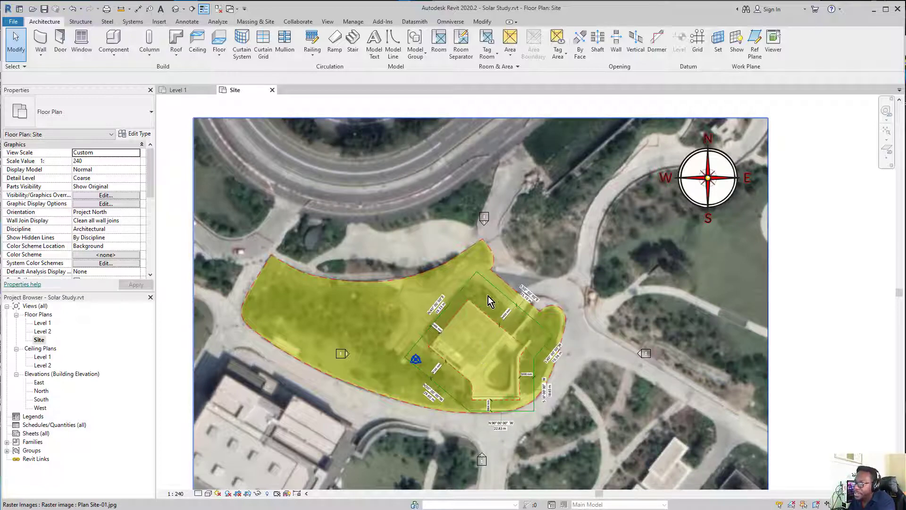
{"action": "scroll", "coordinate": [463, 330], "scroll_direction": "up", "scroll_amount": 5}
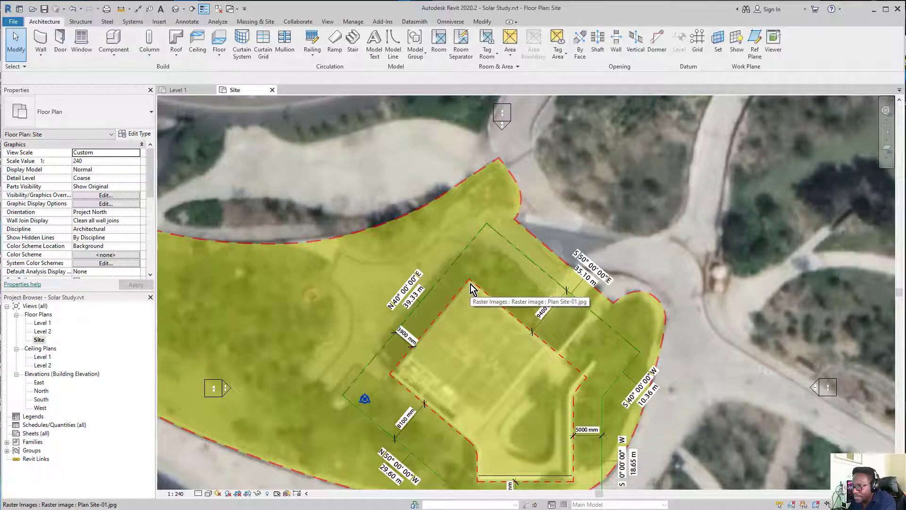
{"action": "scroll", "coordinate": [470, 284], "scroll_direction": "down", "scroll_amount": 3}
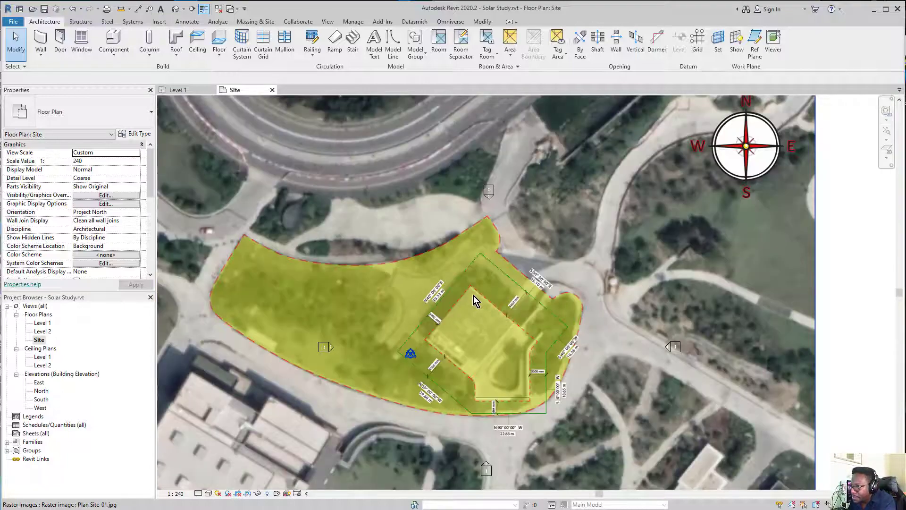
{"action": "scroll", "coordinate": [476, 285], "scroll_direction": "down", "scroll_amount": 1}
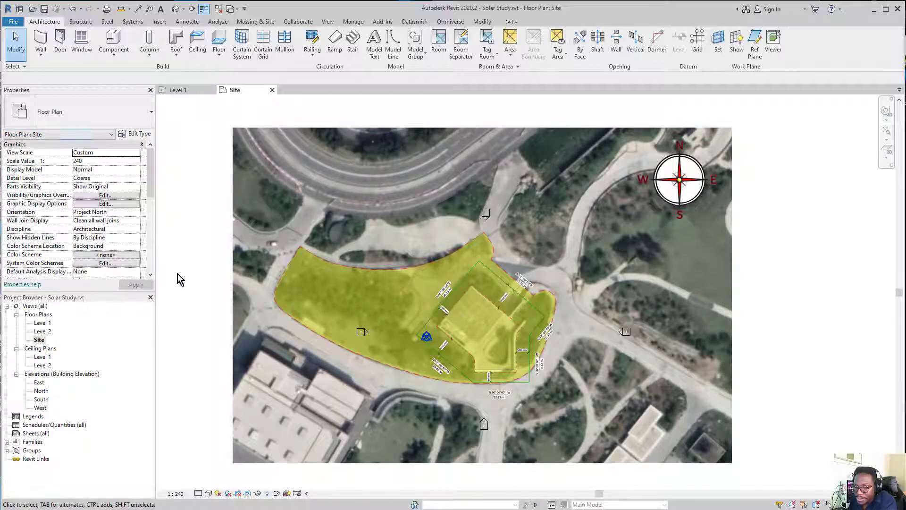
- Set the site view's orientation to True North and check which project position commands are available
{"action": "left_click", "coordinate": [462, 281]}
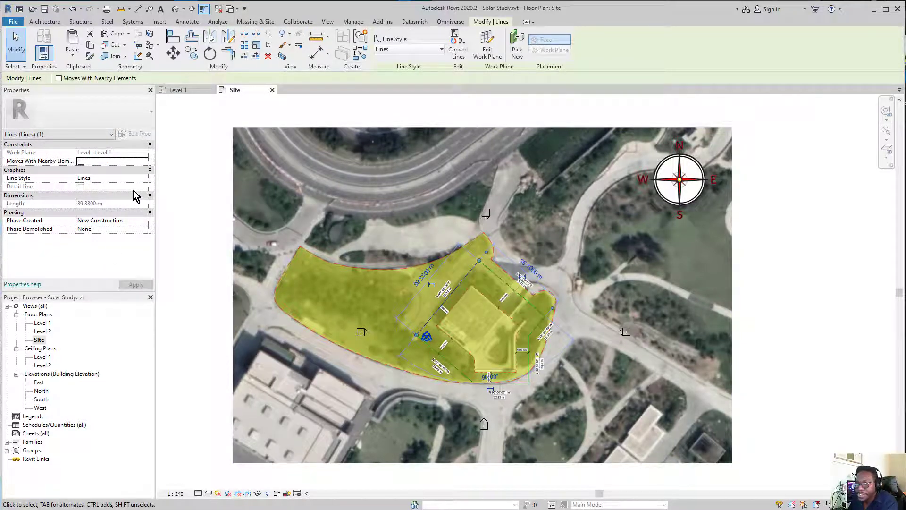
{"action": "left_click", "coordinate": [189, 221]}
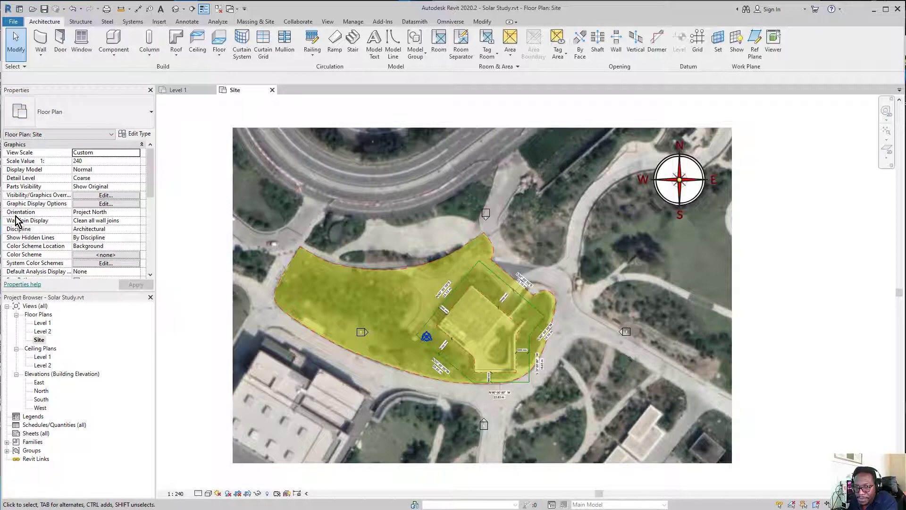
{"action": "left_click", "coordinate": [134, 213]}
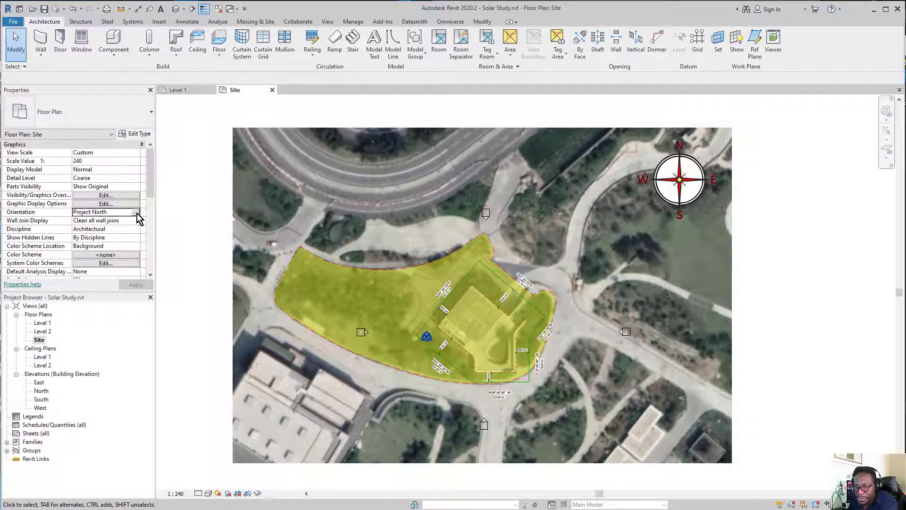
{"action": "left_click", "coordinate": [116, 228]}
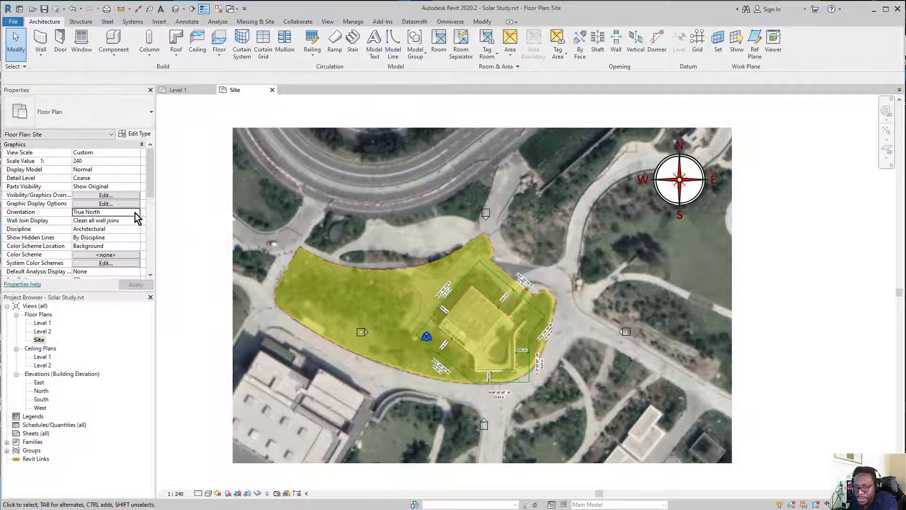
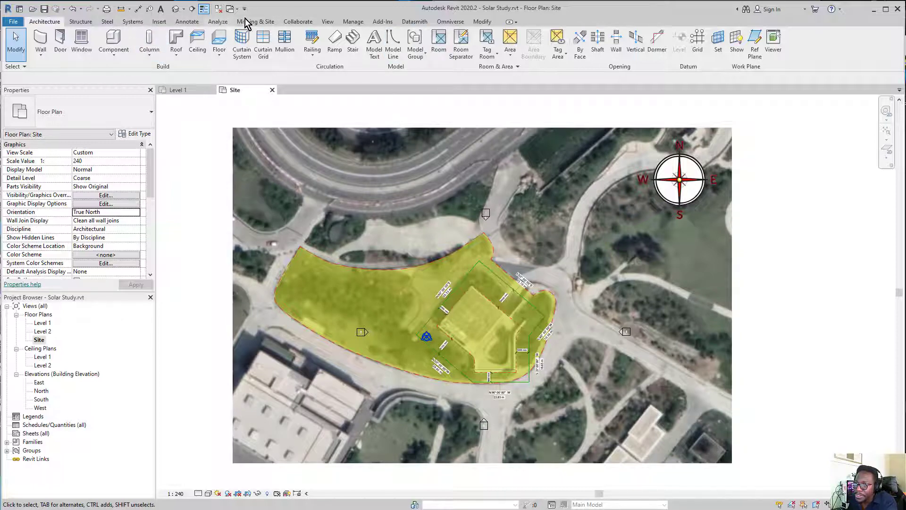
{"action": "left_click", "coordinate": [352, 22]}
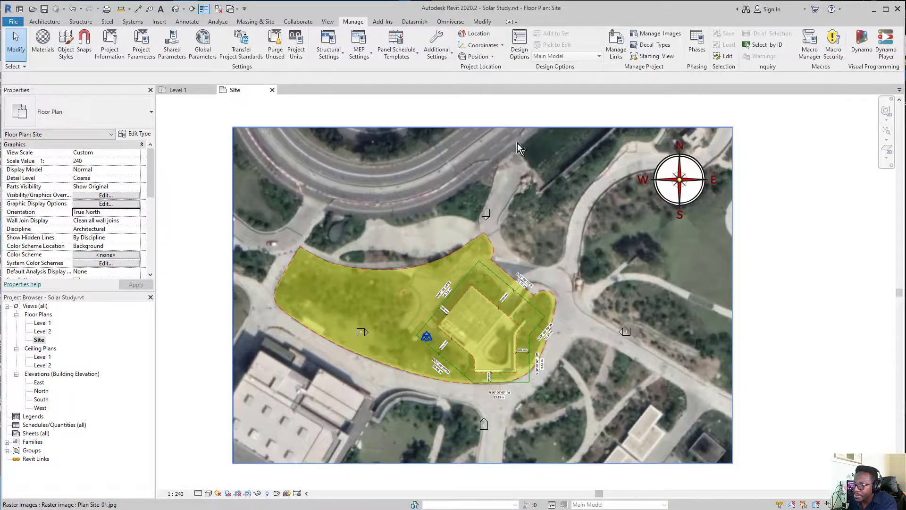
{"action": "left_click", "coordinate": [492, 57]}
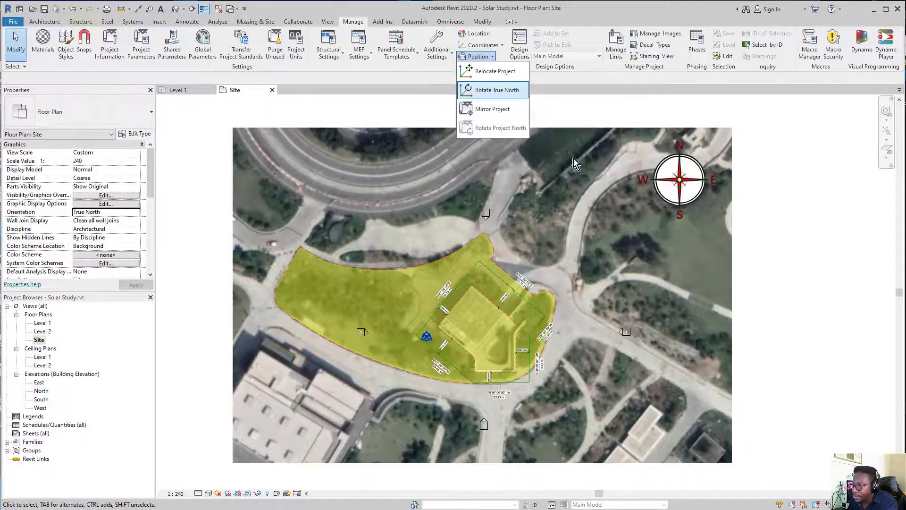
{"action": "left_click", "coordinate": [752, 239]}
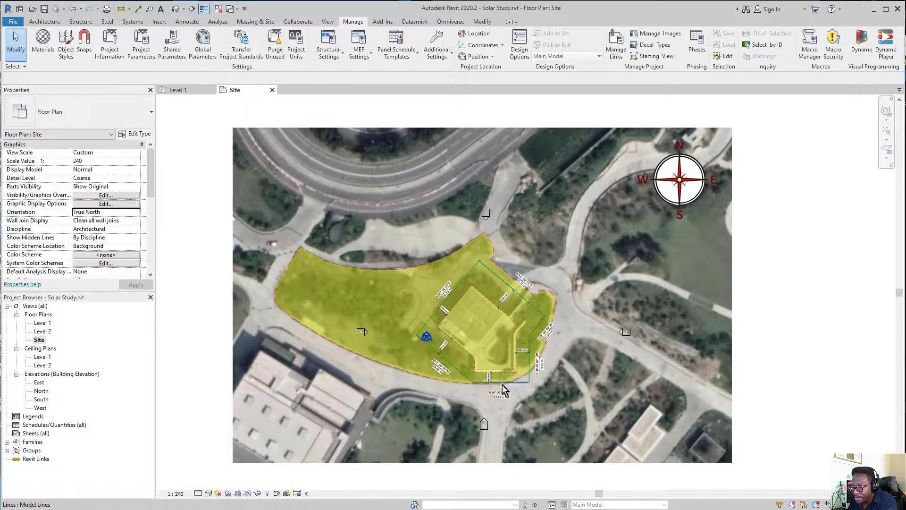
- Set the site view's orientation to Project North and apply it
{"action": "left_click", "coordinate": [135, 213]}
{"action": "left_click", "coordinate": [97, 221]}
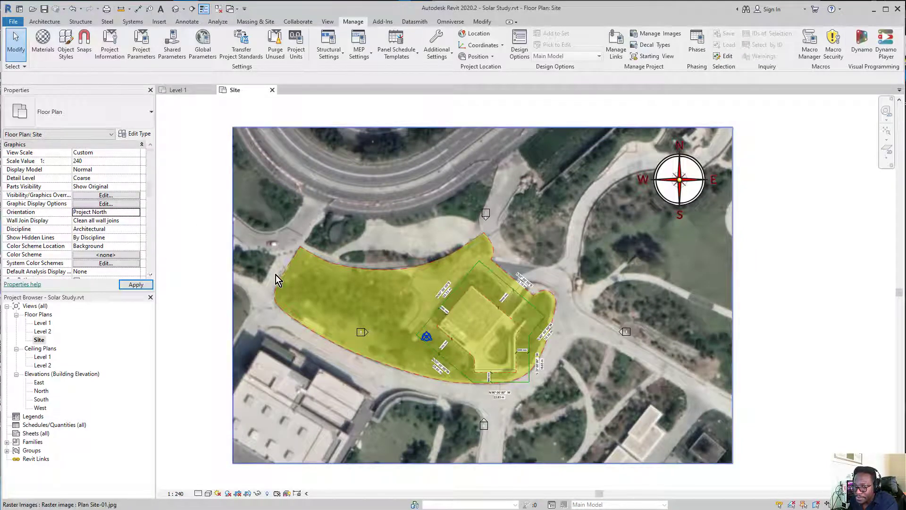
{"action": "left_click", "coordinate": [145, 285]}
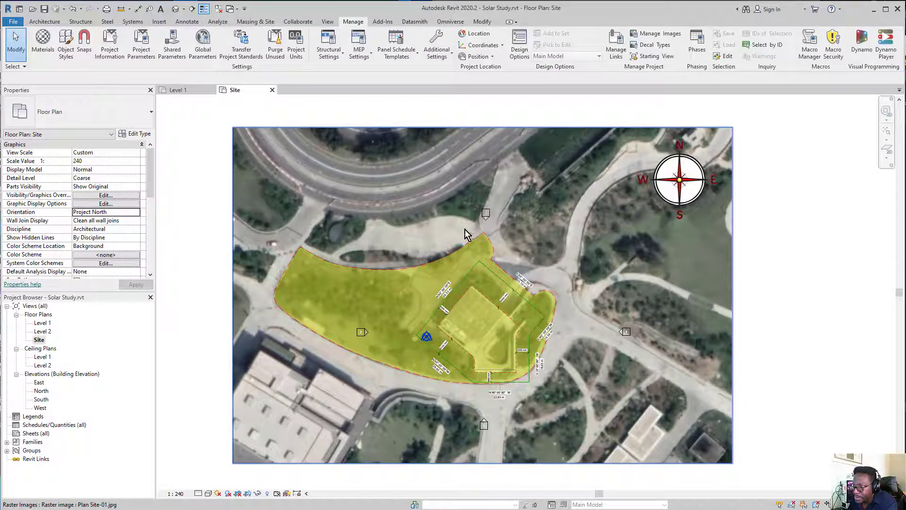
- Start Rotate Project North and move its dialog to a spot clear of the building plot
{"action": "left_click", "coordinate": [490, 57]}
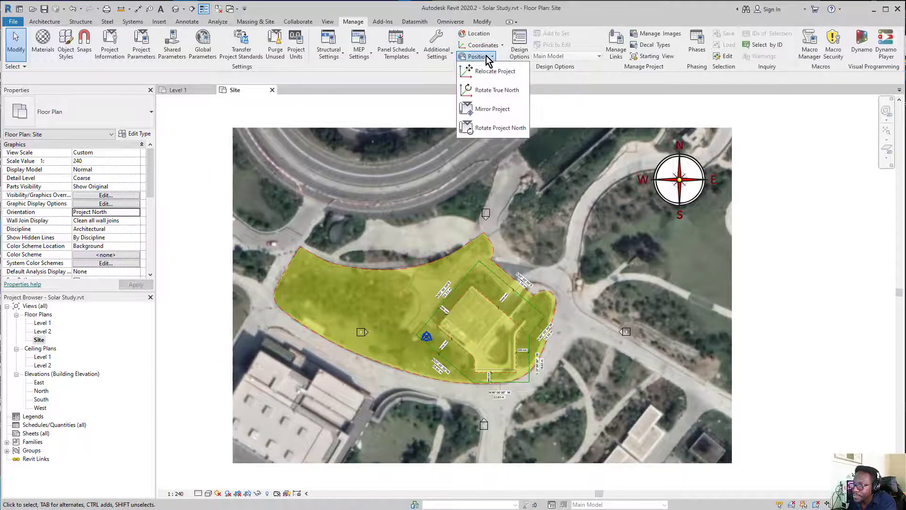
{"action": "left_click", "coordinate": [483, 128]}
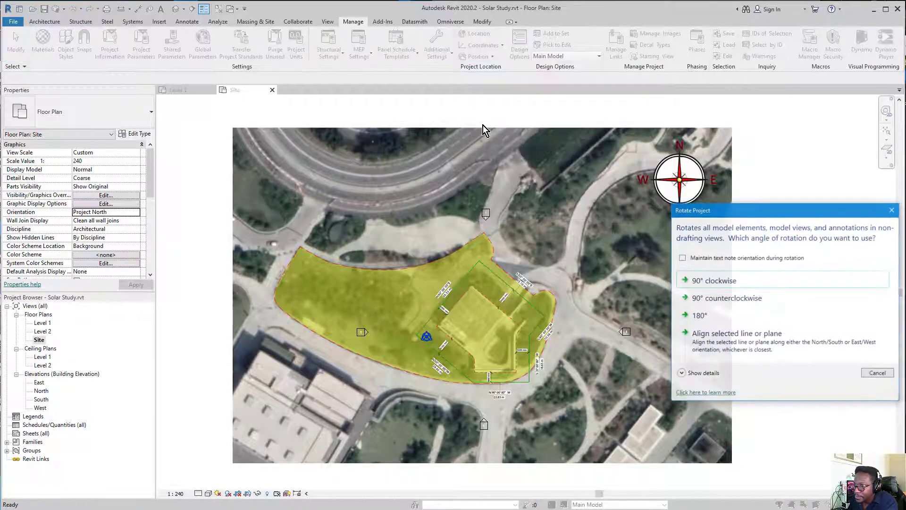
{"action": "left_click_drag", "start_coordinate": [753, 218], "coordinate": [609, 162]}
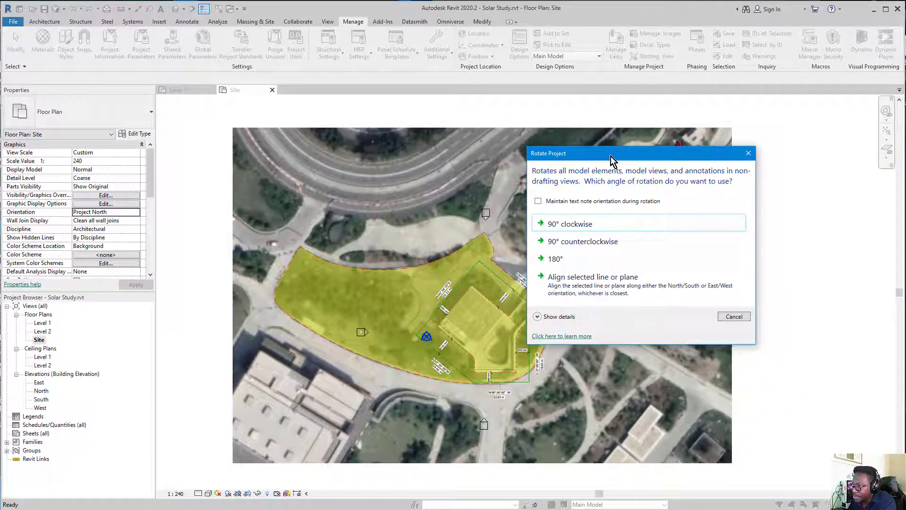
{"action": "left_click_drag", "start_coordinate": [610, 158], "coordinate": [645, 178]}
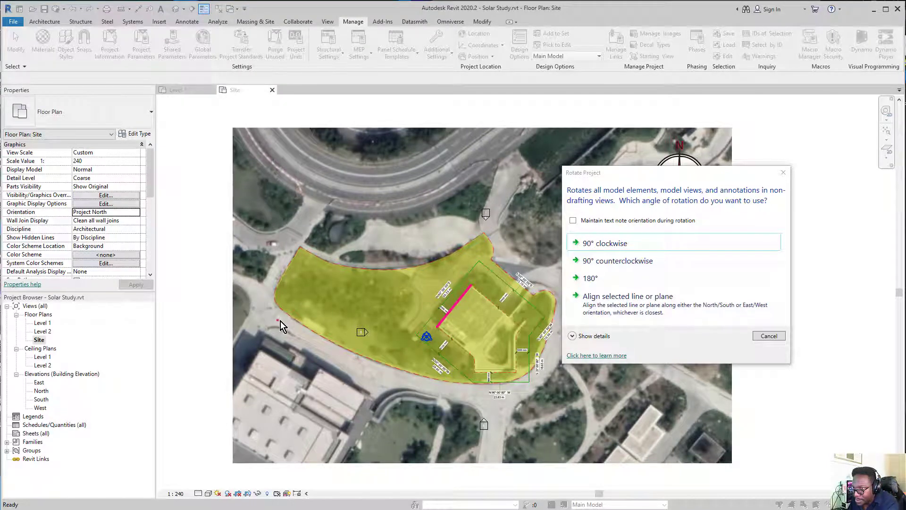
{"action": "left_click_drag", "start_coordinate": [277, 320], "coordinate": [369, 321]}
{"action": "mouse_move", "coordinate": [357, 401]}
{"action": "left_mouse_down"}
{"action": "mouse_move", "coordinate": [305, 438]}
{"action": "mouse_move", "coordinate": [255, 430]}
{"action": "mouse_move", "coordinate": [249, 417]}
{"action": "left_mouse_up"}
{"action": "left_click_drag", "start_coordinate": [273, 386], "coordinate": [273, 319]}
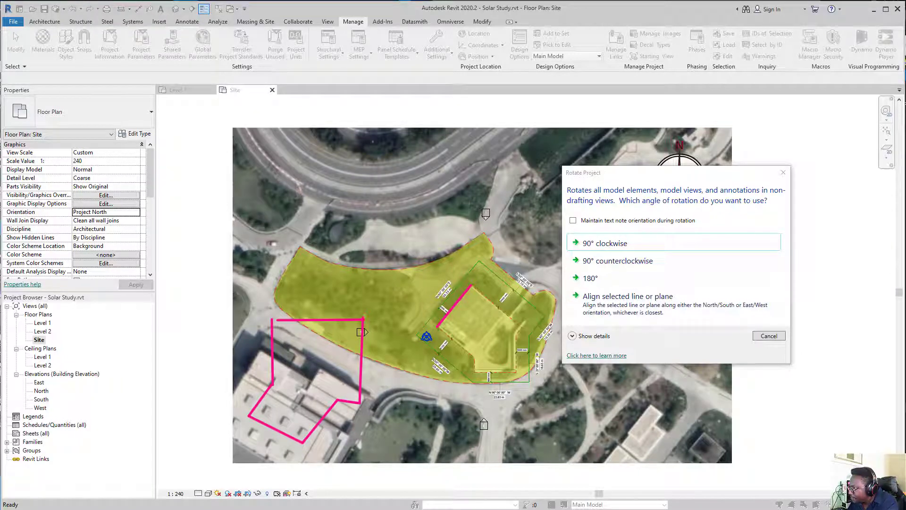
{"action": "mouse_move", "coordinate": [442, 306]}
{"action": "left_mouse_down"}
{"action": "mouse_move", "coordinate": [373, 276]}
{"action": "mouse_move", "coordinate": [334, 304]}
{"action": "mouse_move", "coordinate": [334, 322]}
{"action": "left_mouse_up"}
{"action": "mouse_move", "coordinate": [326, 296]}
{"action": "left_mouse_down"}
{"action": "mouse_move", "coordinate": [334, 322]}
{"action": "mouse_move", "coordinate": [353, 304]}
{"action": "left_mouse_up"}
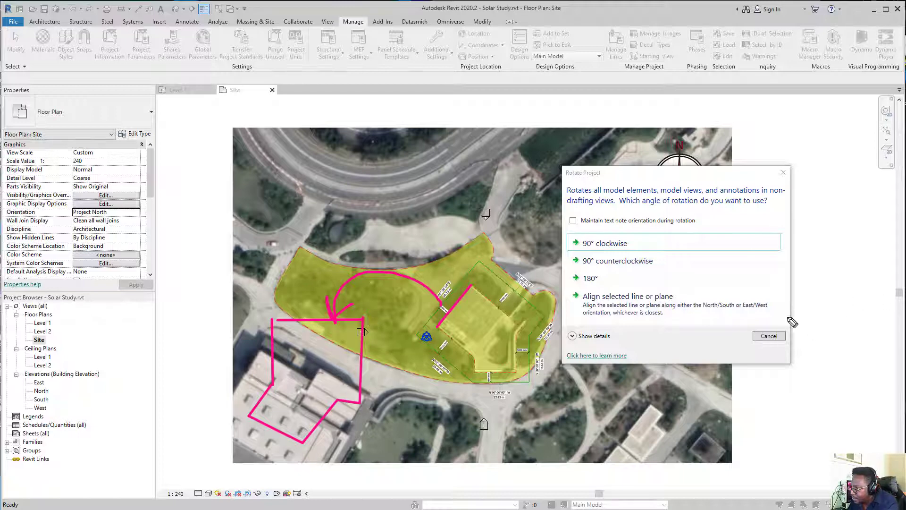
{"action": "key", "text": "Escape"}
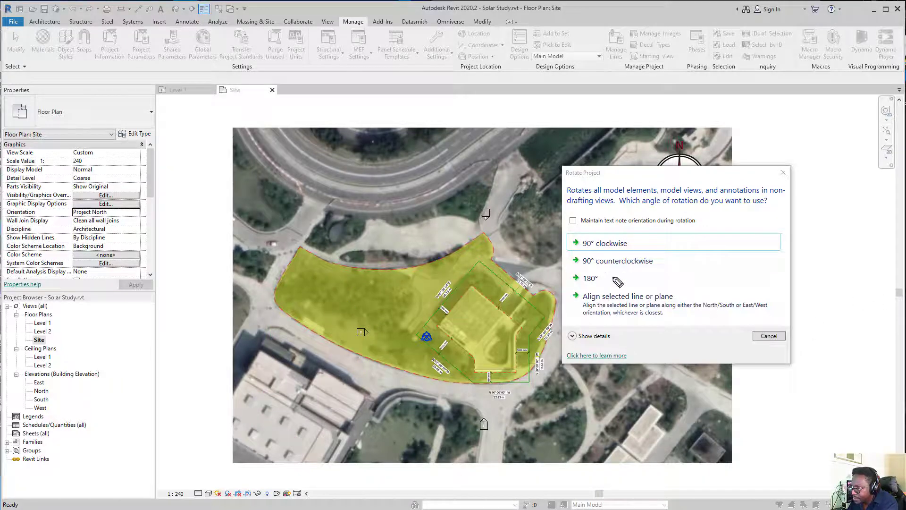
- Rotate project north by aligning to the 39.33 m northwest property line, and inspect the rotated property lines and building outline
{"action": "left_click", "coordinate": [603, 301]}
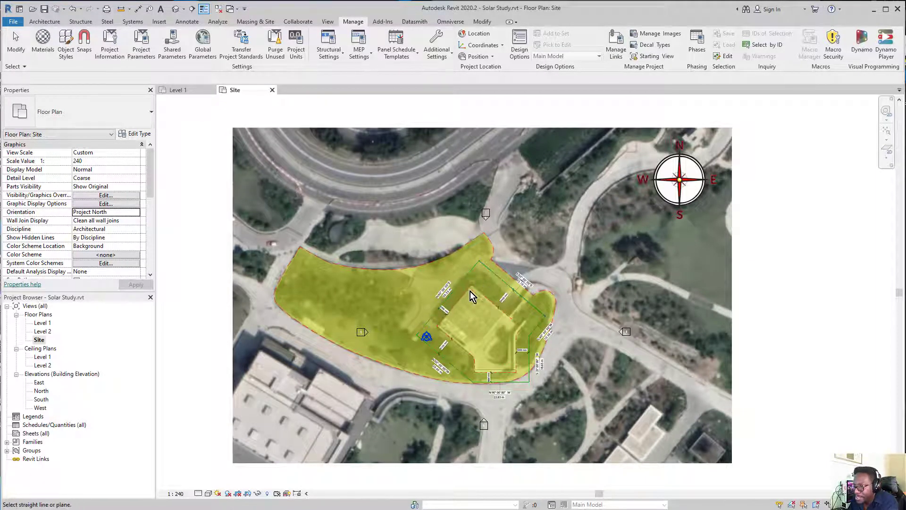
{"action": "left_click", "coordinate": [457, 291]}
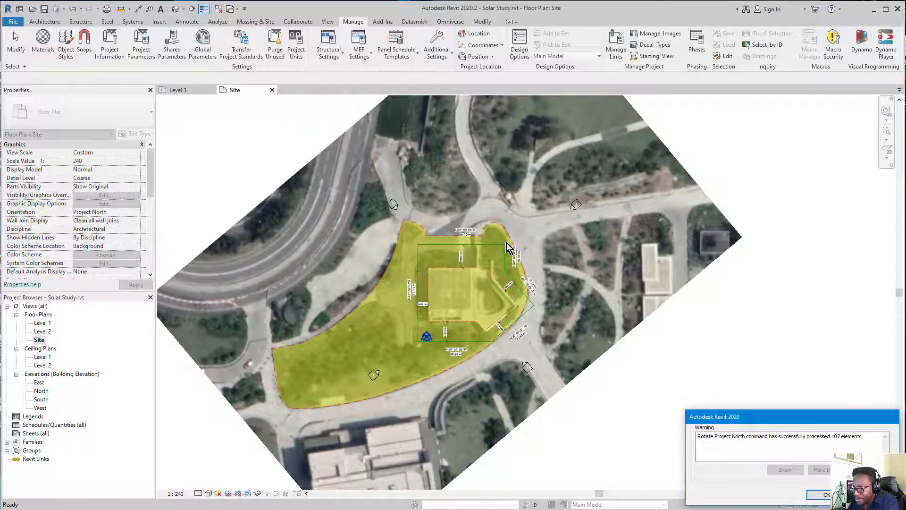
{"action": "scroll", "coordinate": [453, 258], "scroll_direction": "up", "scroll_amount": 4}
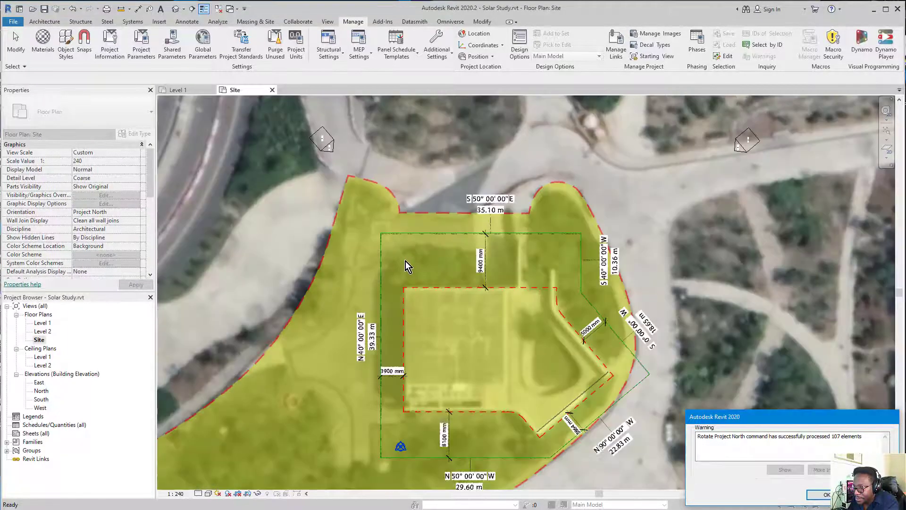
{"action": "scroll", "coordinate": [405, 261], "scroll_direction": "up", "scroll_amount": 2}
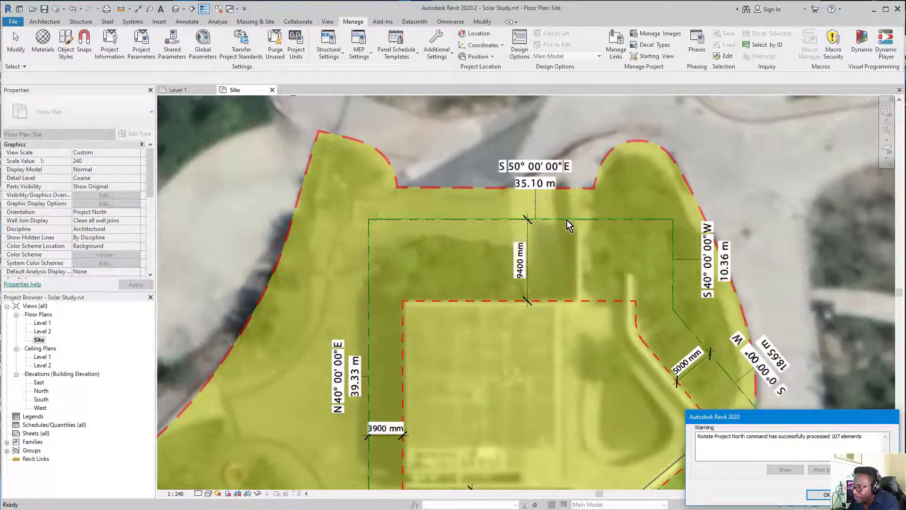
{"action": "scroll", "coordinate": [425, 222], "scroll_direction": "down", "scroll_amount": 3}
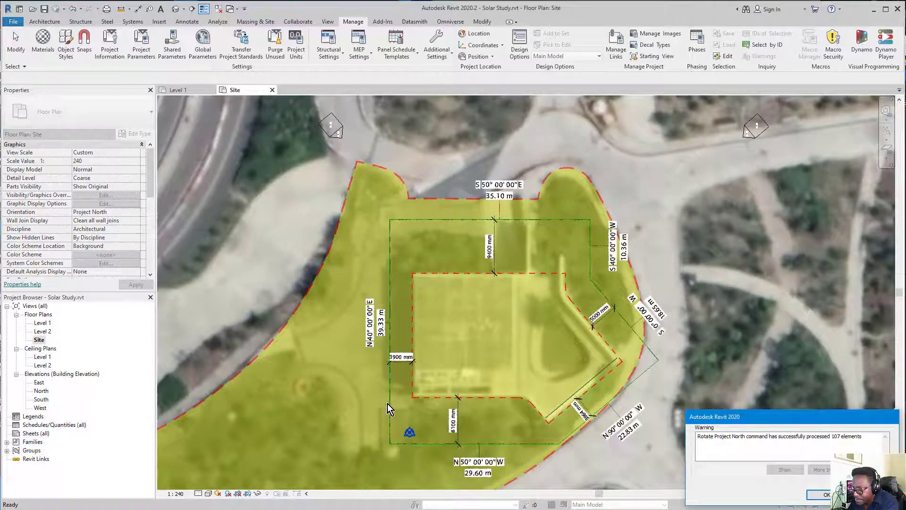
- Dismiss the rotation notice and review the rotated site plan, property lines and building outline
{"action": "left_click", "coordinate": [390, 227]}
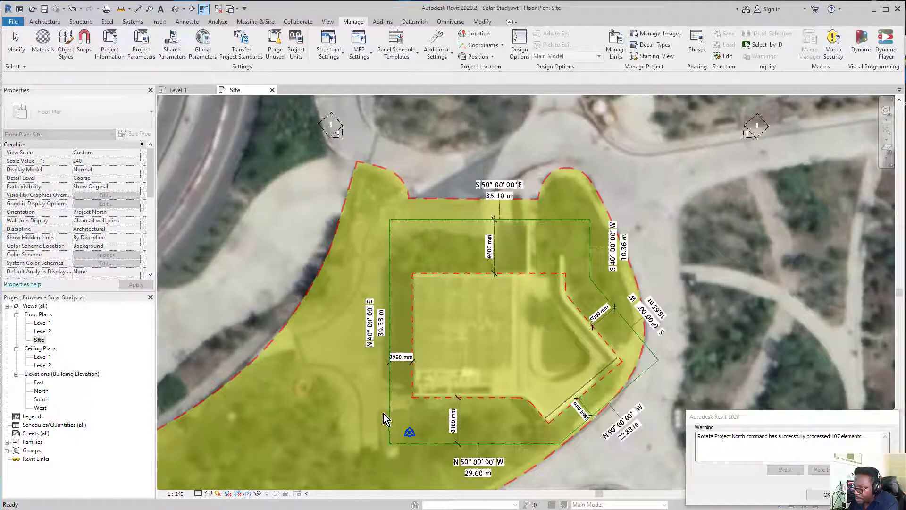
{"action": "scroll", "coordinate": [386, 347], "scroll_direction": "down", "scroll_amount": 1}
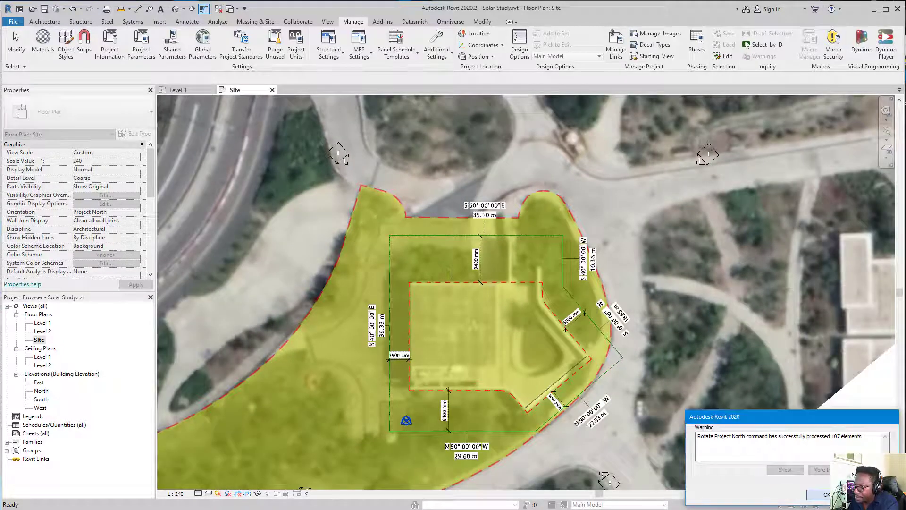
{"action": "left_click", "coordinate": [827, 495]}
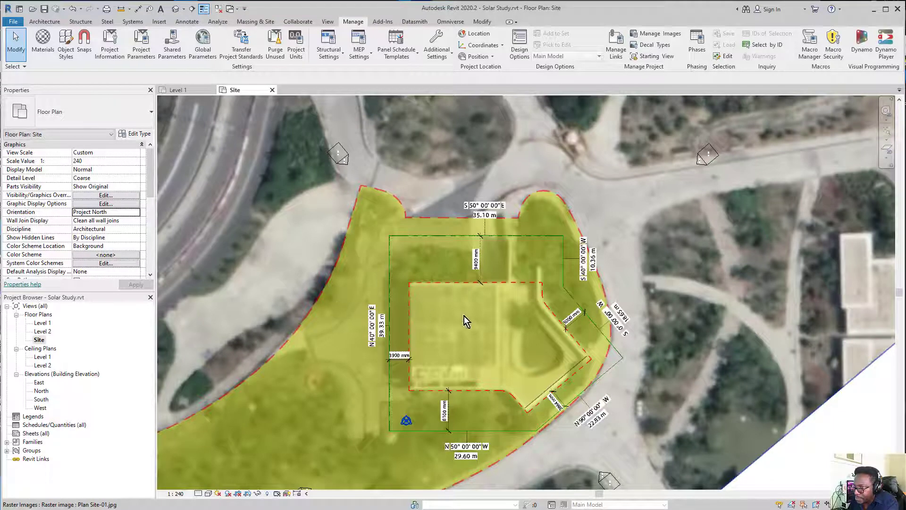
{"action": "scroll", "coordinate": [460, 310], "scroll_direction": "down", "scroll_amount": 1}
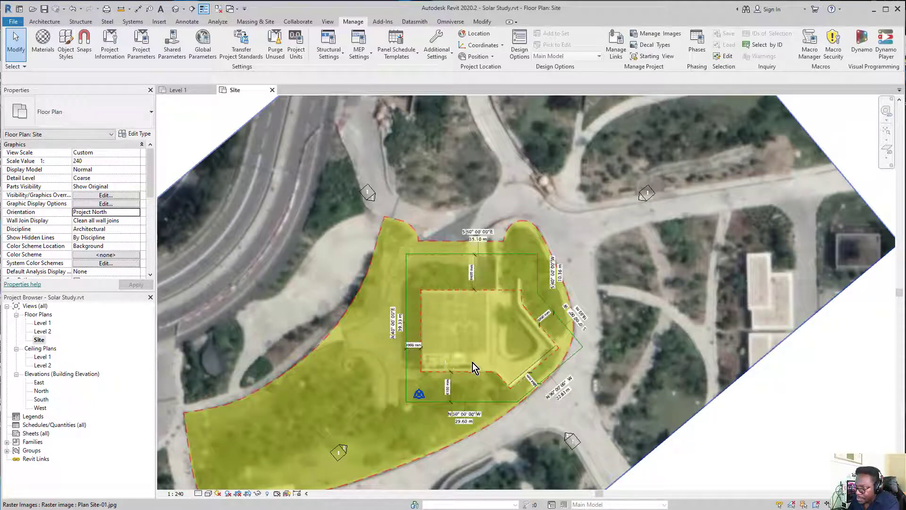
{"action": "scroll", "coordinate": [403, 315], "scroll_direction": "up", "scroll_amount": 2}
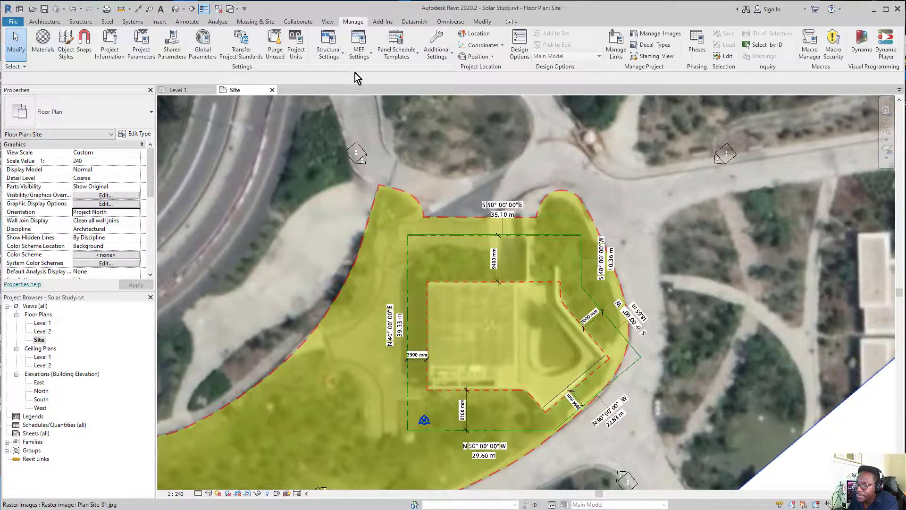
- Rotate project north 90° clockwise, acknowledge the notice, and inspect the turned plot and site image
{"action": "left_click", "coordinate": [480, 59]}
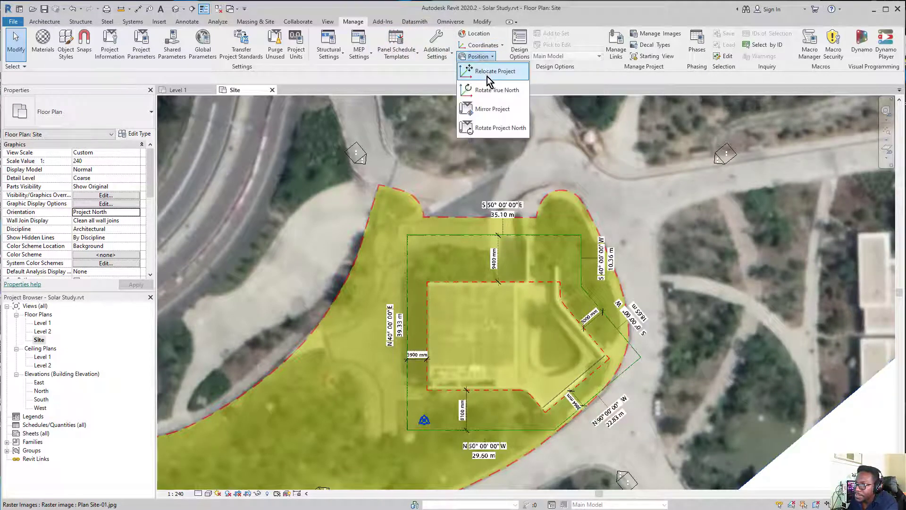
{"action": "left_click", "coordinate": [487, 129]}
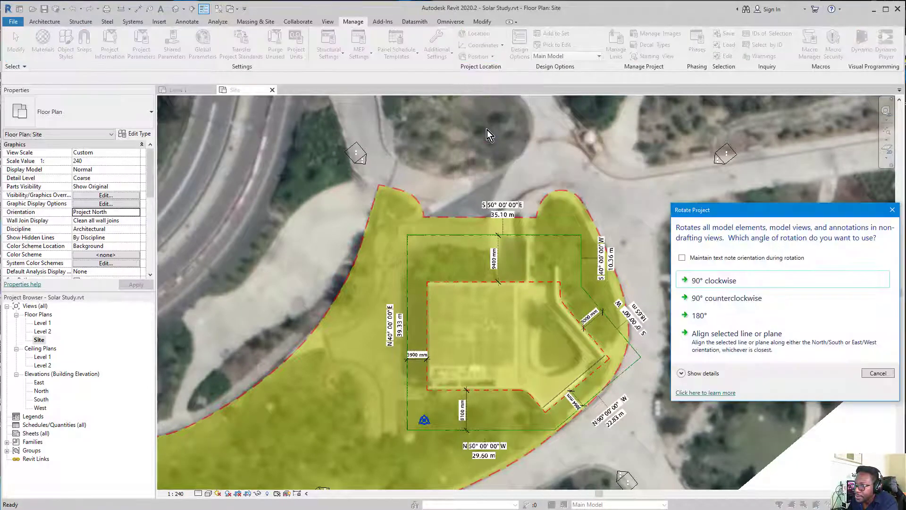
{"action": "left_click", "coordinate": [724, 282]}
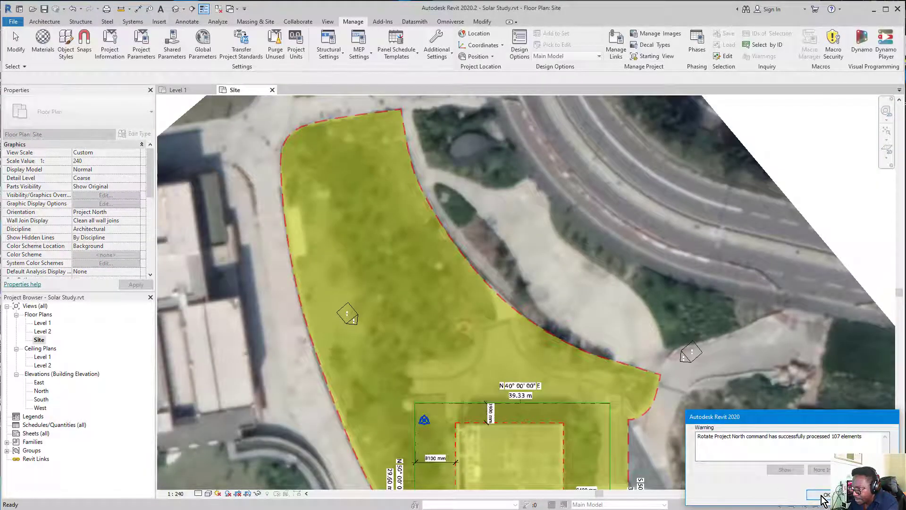
{"action": "left_click", "coordinate": [822, 494]}
{"action": "scroll", "coordinate": [519, 267], "scroll_direction": "down", "scroll_amount": 3}
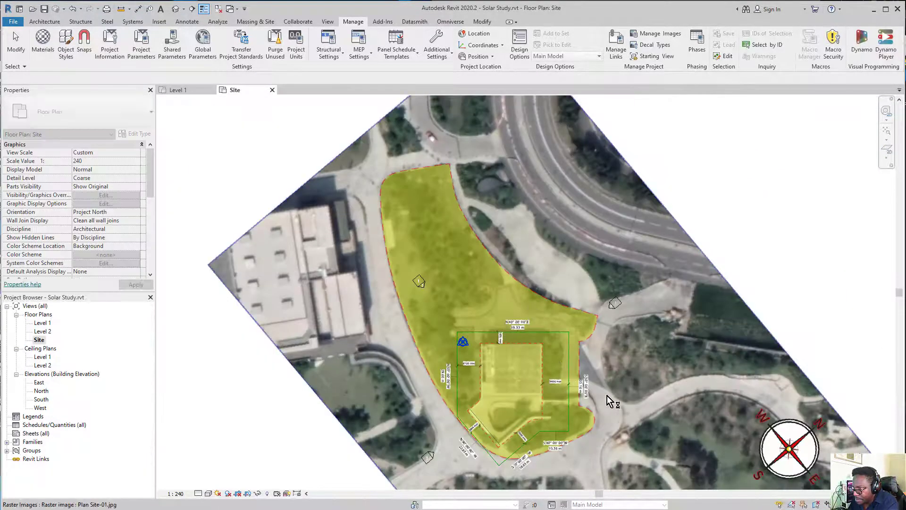
{"action": "middle_click_drag", "start_coordinate": [607, 396], "coordinate": [429, 293]}
{"action": "scroll", "coordinate": [427, 292], "scroll_direction": "up", "scroll_amount": 3}
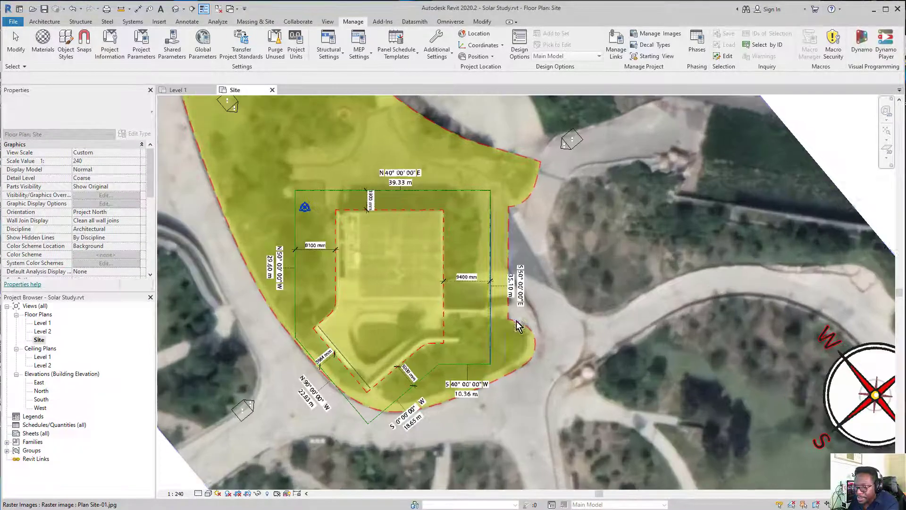
{"action": "middle_click_drag", "start_coordinate": [483, 335], "coordinate": [458, 318]}
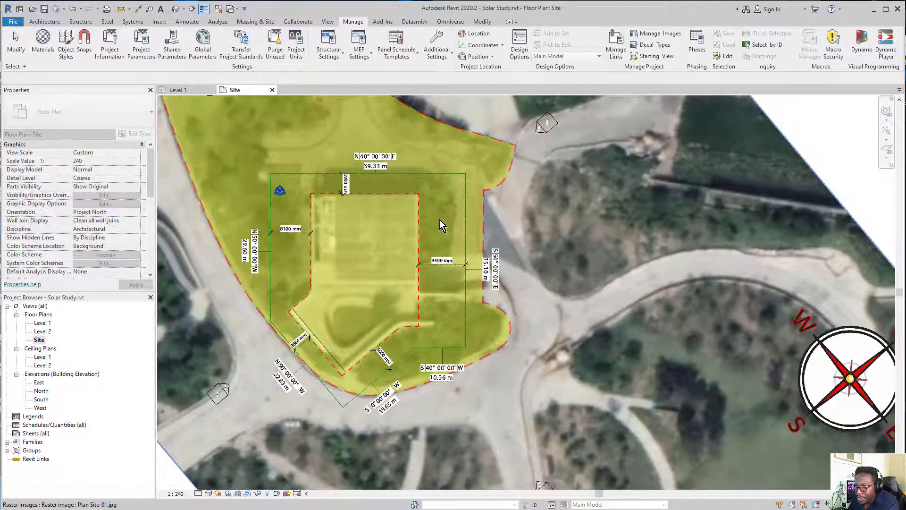
{"action": "scroll", "coordinate": [391, 236], "scroll_direction": "down", "scroll_amount": 2}
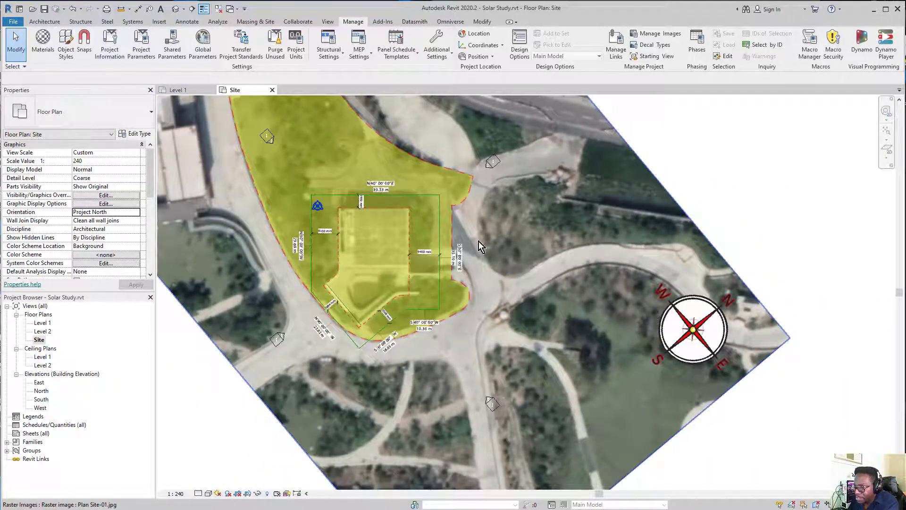
- Set the site view's orientation to True North and inspect the property lines
{"action": "left_click", "coordinate": [135, 213]}
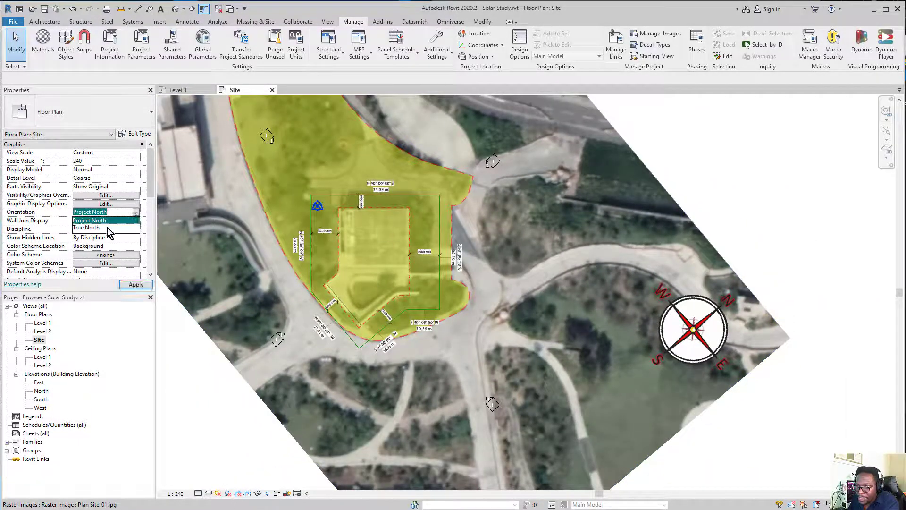
{"action": "left_click", "coordinate": [108, 229]}
{"action": "scroll", "coordinate": [515, 264], "scroll_direction": "down", "scroll_amount": 1}
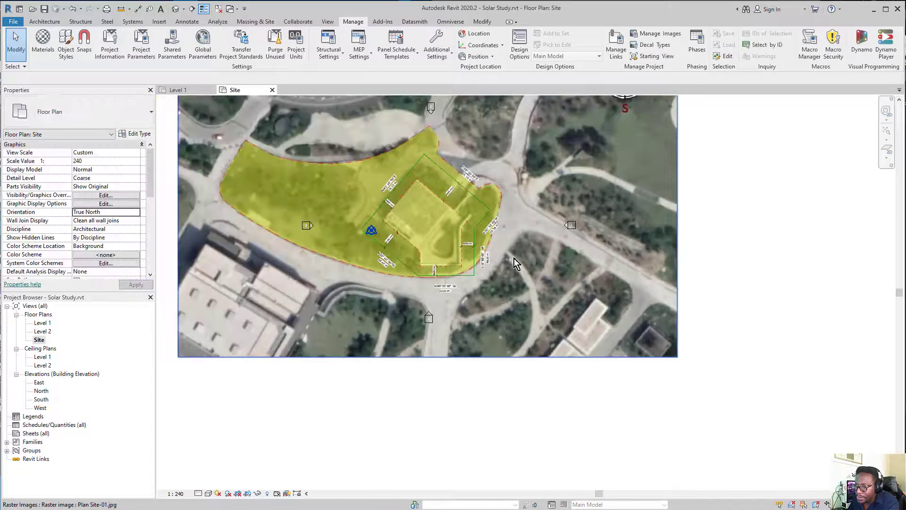
{"action": "middle_click_drag", "start_coordinate": [435, 216], "coordinate": [424, 278]}
{"action": "scroll", "coordinate": [410, 271], "scroll_direction": "up", "scroll_amount": 3}
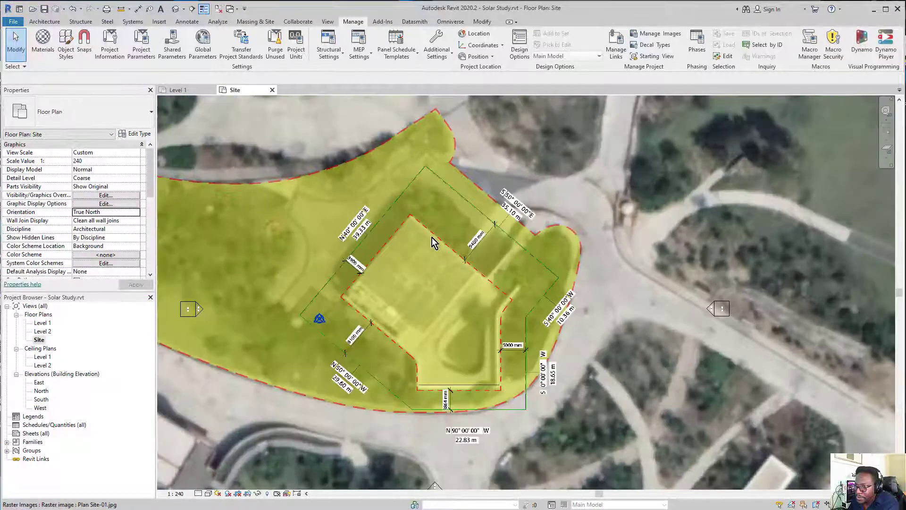
- Return the site view's orientation to Project North and check the alignment of the 39.33 m property line
{"action": "left_click", "coordinate": [138, 213]}
{"action": "left_click", "coordinate": [112, 222]}
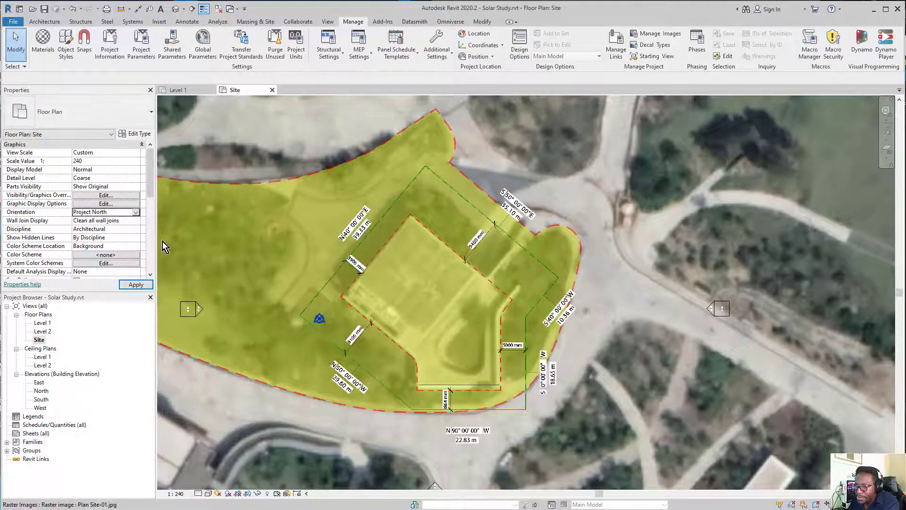
{"action": "scroll", "coordinate": [500, 368], "scroll_direction": "up", "scroll_amount": 4}
{"action": "scroll", "coordinate": [336, 316], "scroll_direction": "up", "scroll_amount": 1}
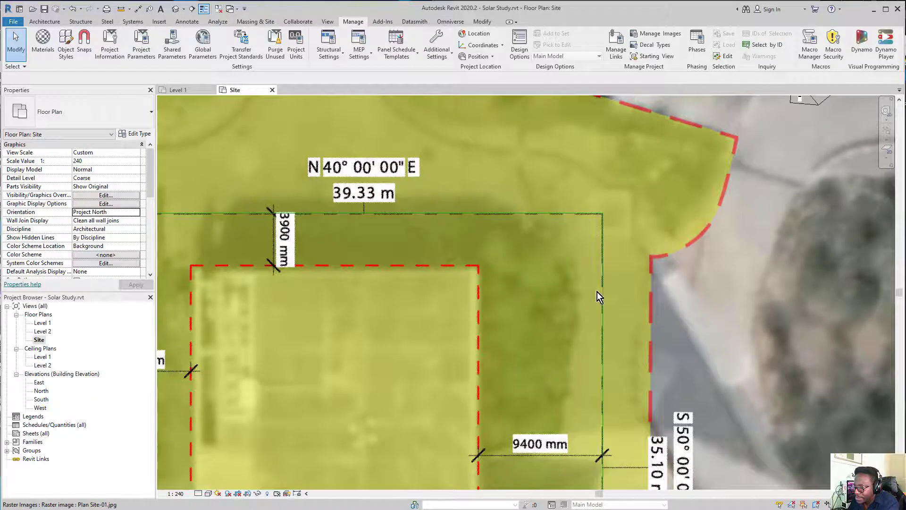
{"action": "scroll", "coordinate": [633, 279], "scroll_direction": "down", "scroll_amount": 5}
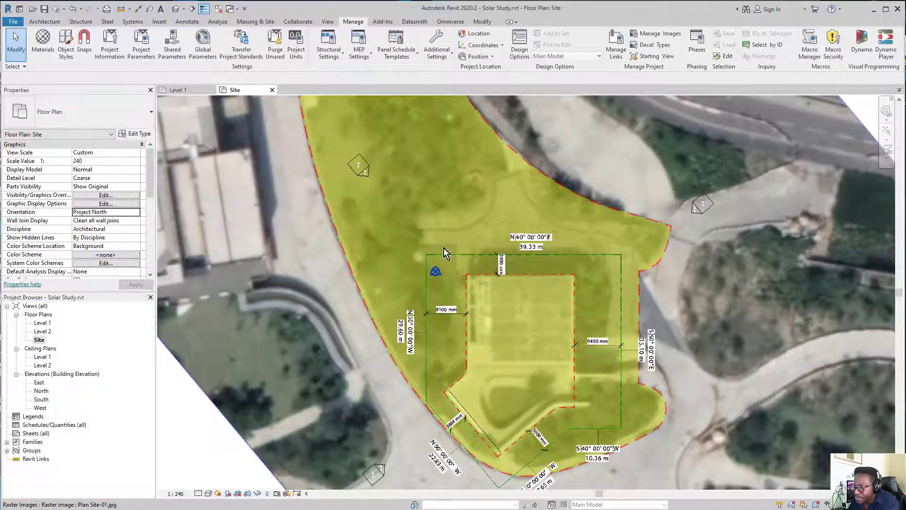
- Switch the site view's orientation back to True North and review the whole site image and the building plot
{"action": "left_click", "coordinate": [139, 214]}
{"action": "left_click", "coordinate": [136, 213]}
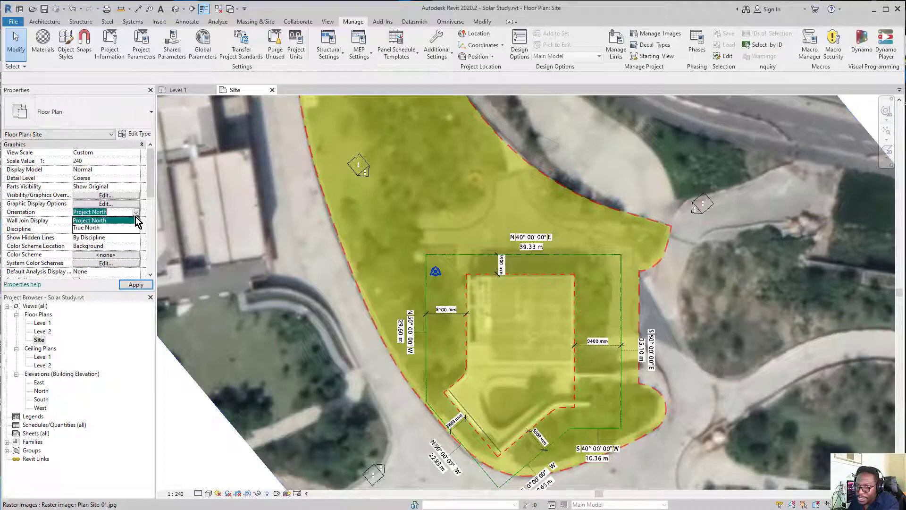
{"action": "left_click", "coordinate": [112, 227]}
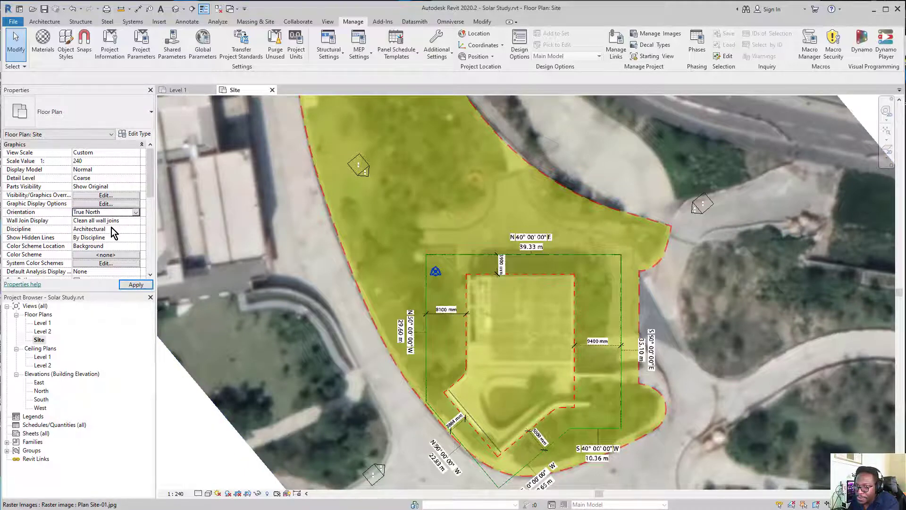
{"action": "scroll", "coordinate": [472, 255], "scroll_direction": "down", "scroll_amount": 5}
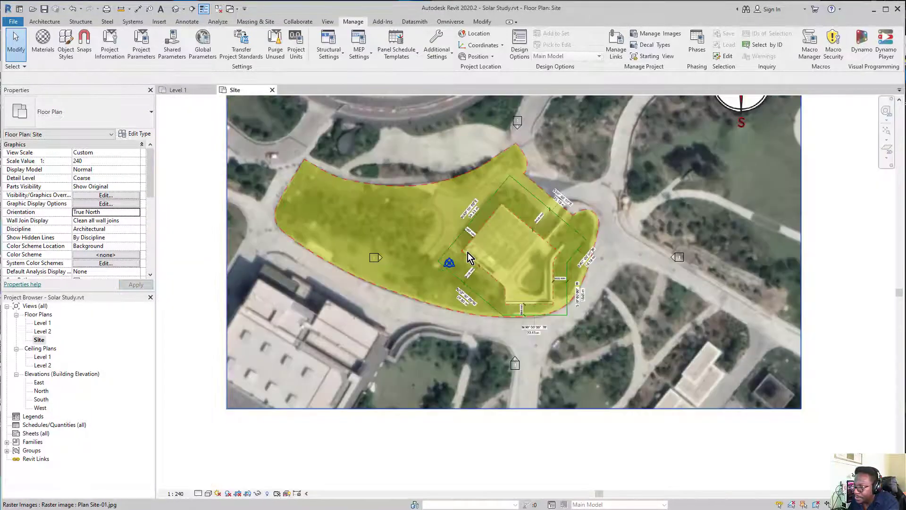
{"action": "middle_click_drag", "start_coordinate": [515, 240], "coordinate": [484, 268]}
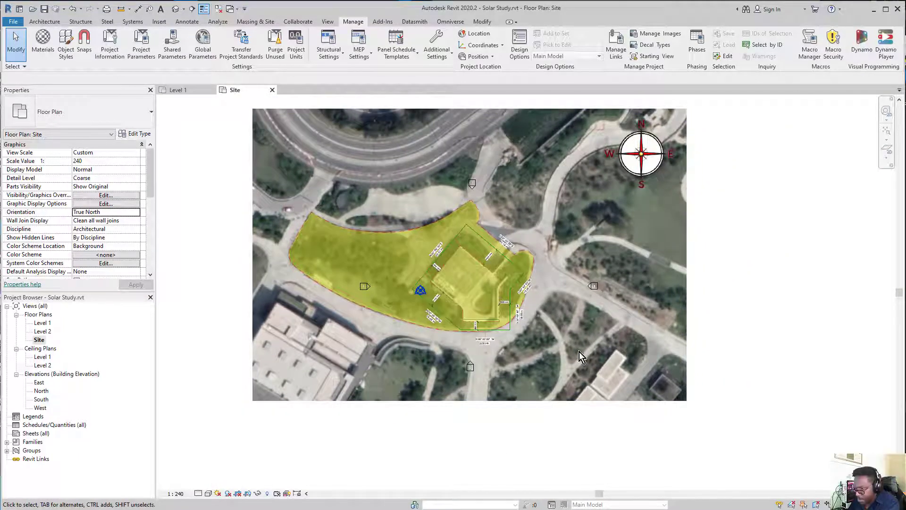
{"action": "scroll", "coordinate": [488, 292], "scroll_direction": "up", "scroll_amount": 6}
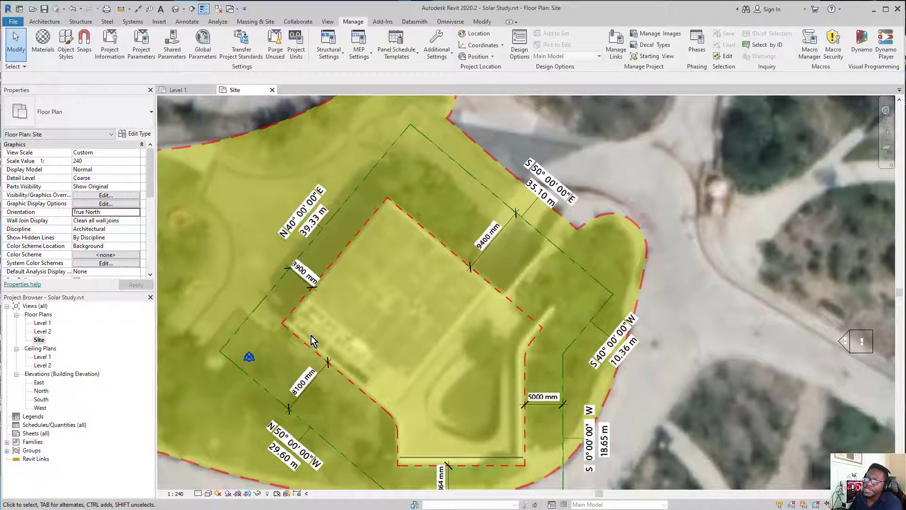
{"action": "scroll", "coordinate": [296, 241], "scroll_direction": "down", "scroll_amount": 1}
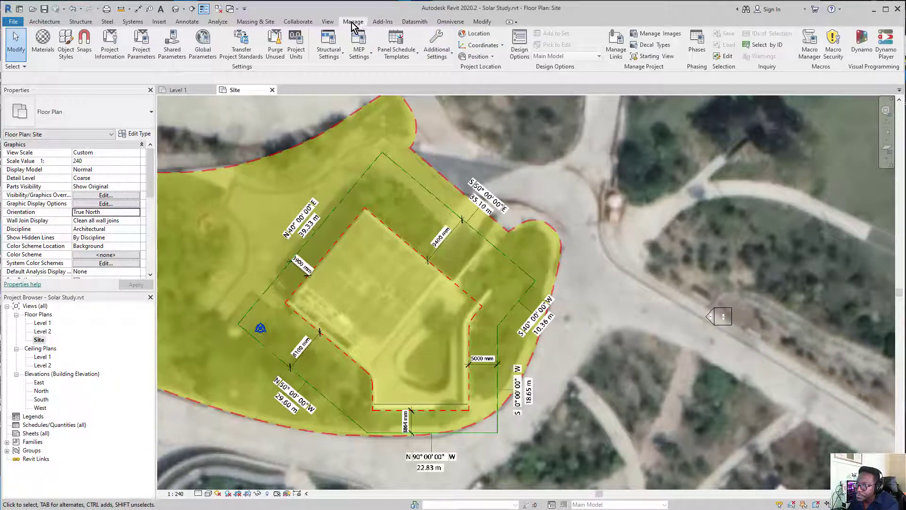
- Create a property line by sketching, picking the six existing boundary lines around the plot with zero offset, and finish the sketch
{"action": "left_click", "coordinate": [255, 24]}
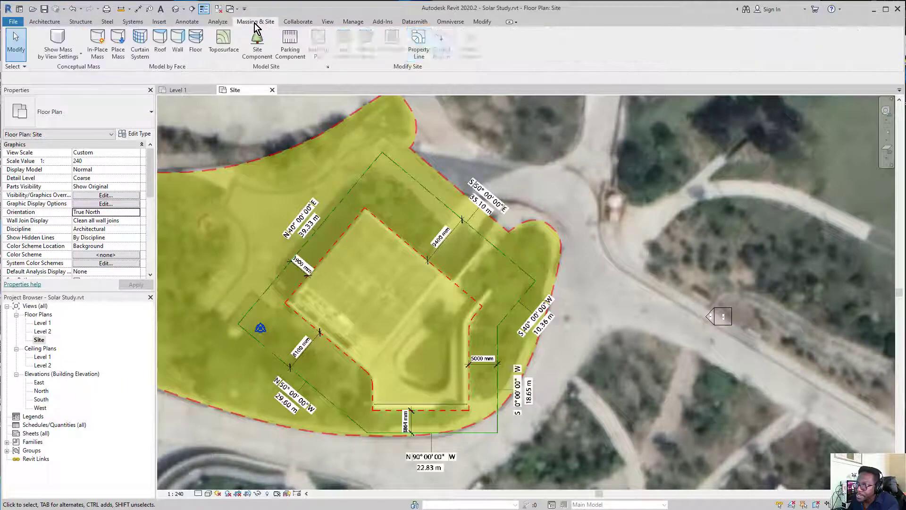
{"action": "left_click", "coordinate": [419, 49]}
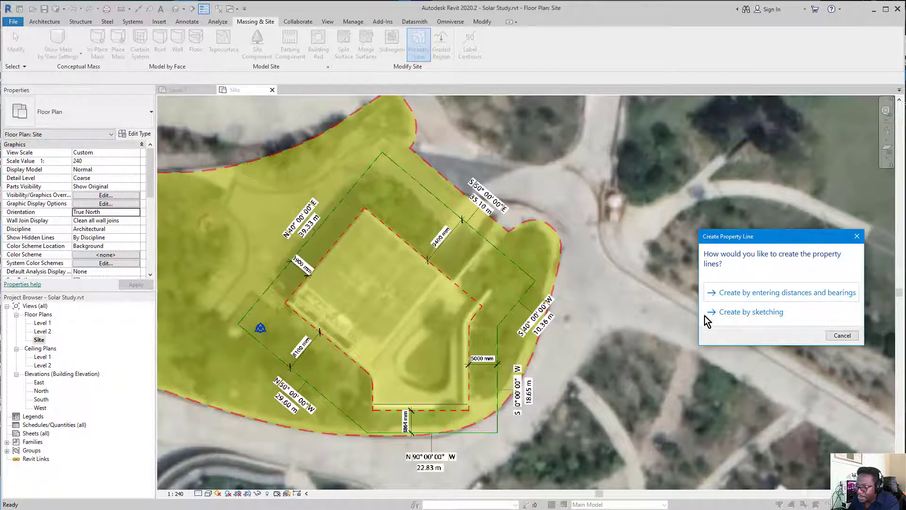
{"action": "left_click", "coordinate": [742, 313]}
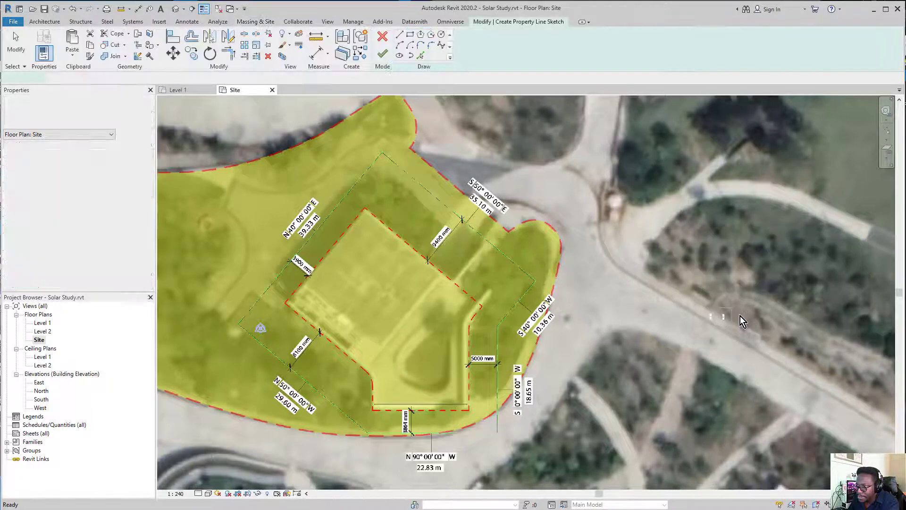
{"action": "left_click", "coordinate": [422, 59]}
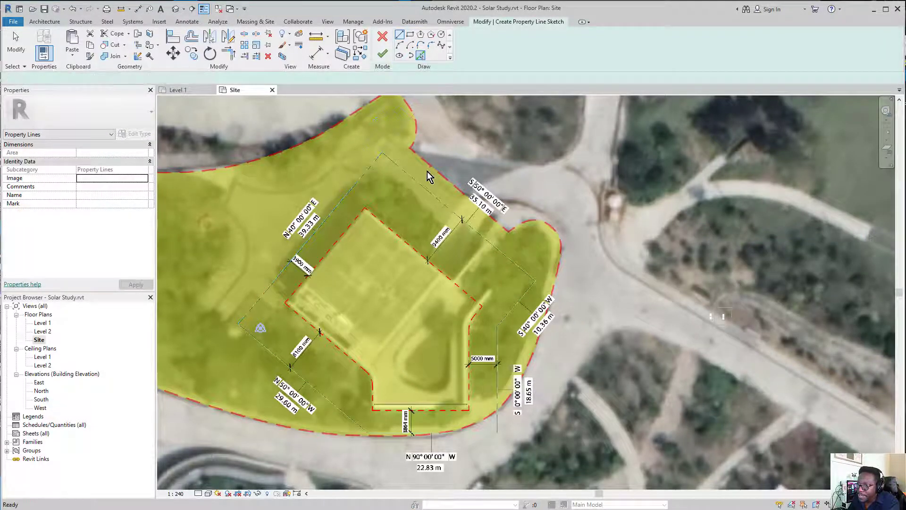
{"action": "left_click", "coordinate": [421, 183]}
{"action": "left_click", "coordinate": [505, 318]}
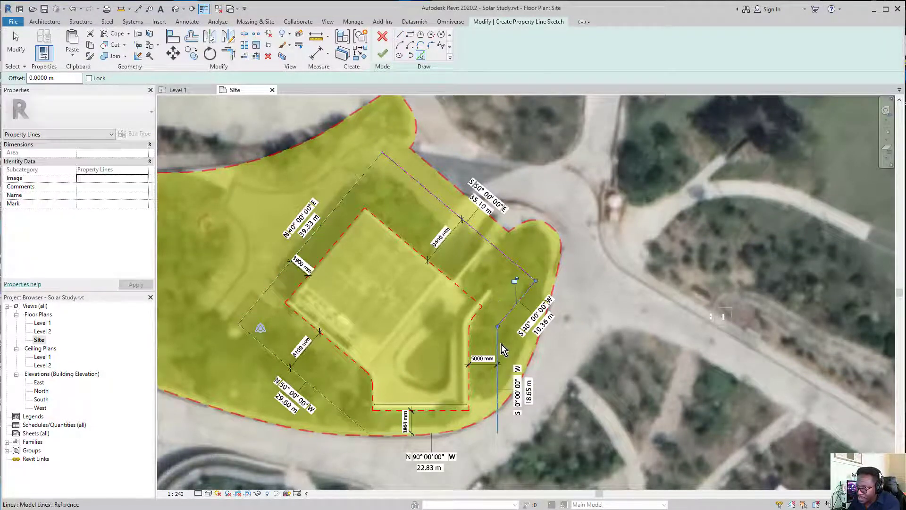
{"action": "left_click", "coordinate": [499, 344]}
{"action": "left_click", "coordinate": [435, 425]}
{"action": "left_click", "coordinate": [321, 391]}
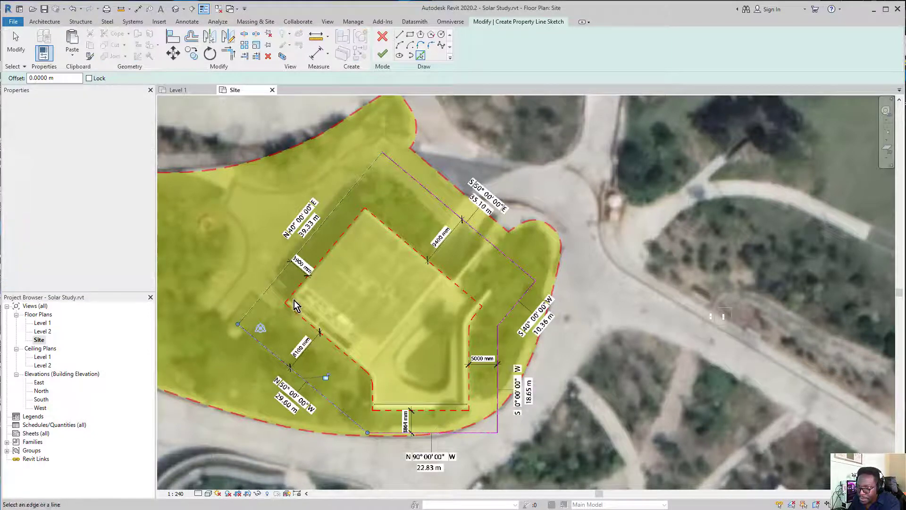
{"action": "left_click", "coordinate": [279, 273]}
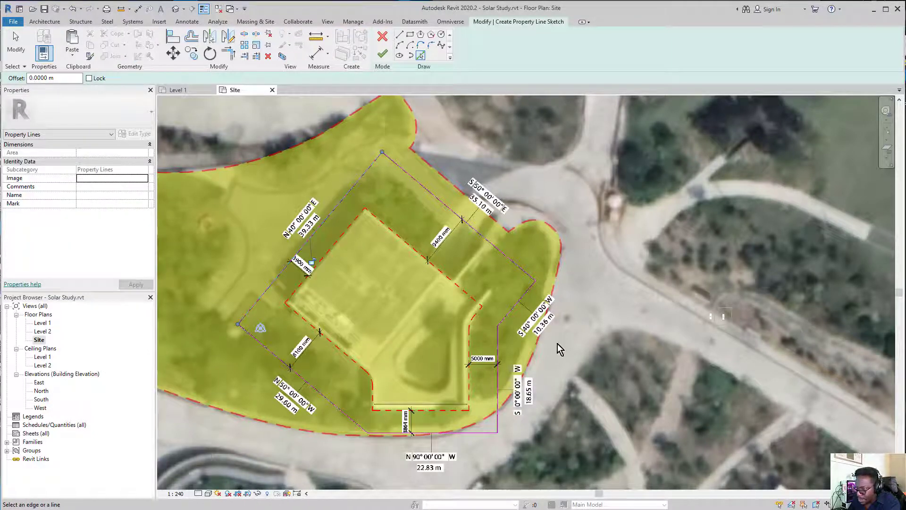
{"action": "left_click", "coordinate": [382, 54]}
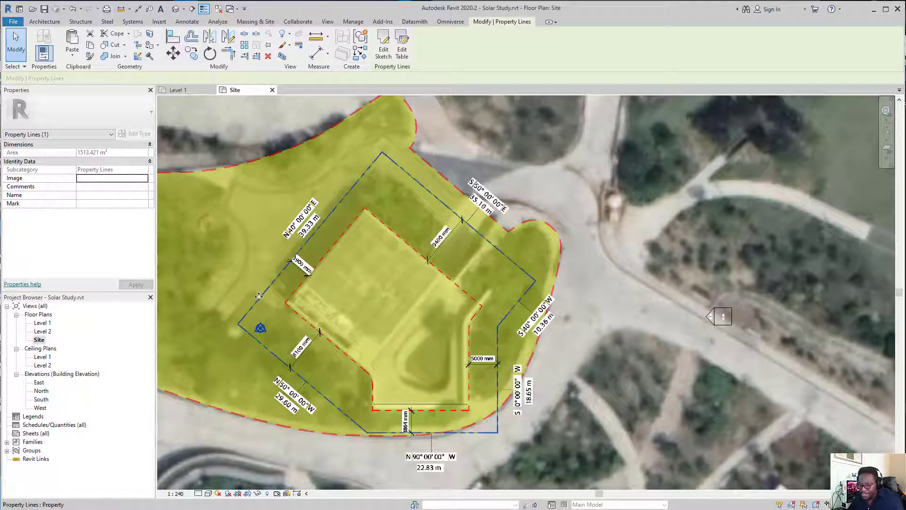
{"action": "key", "text": "Escape"}
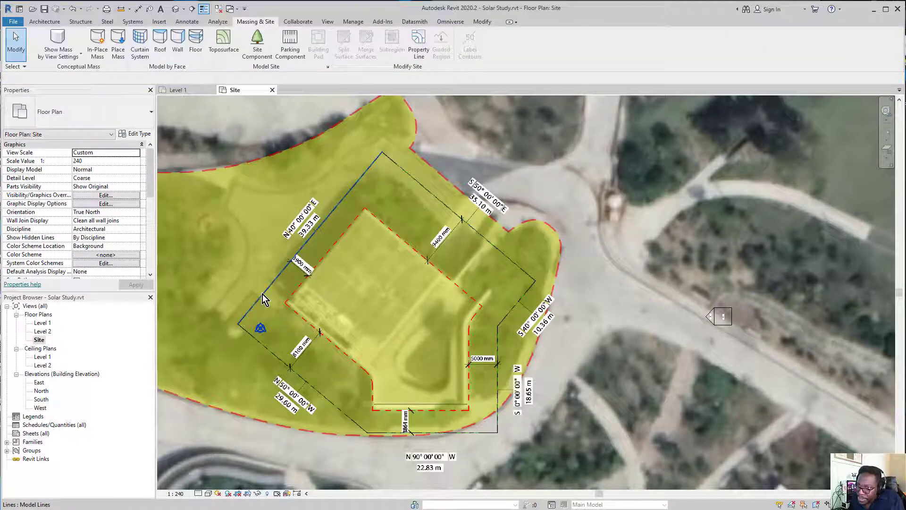
- Delete the original model lines beneath the 39.33 m, 35.10 m and 10.36 m sides of the property line
{"action": "left_click", "coordinate": [263, 294]}
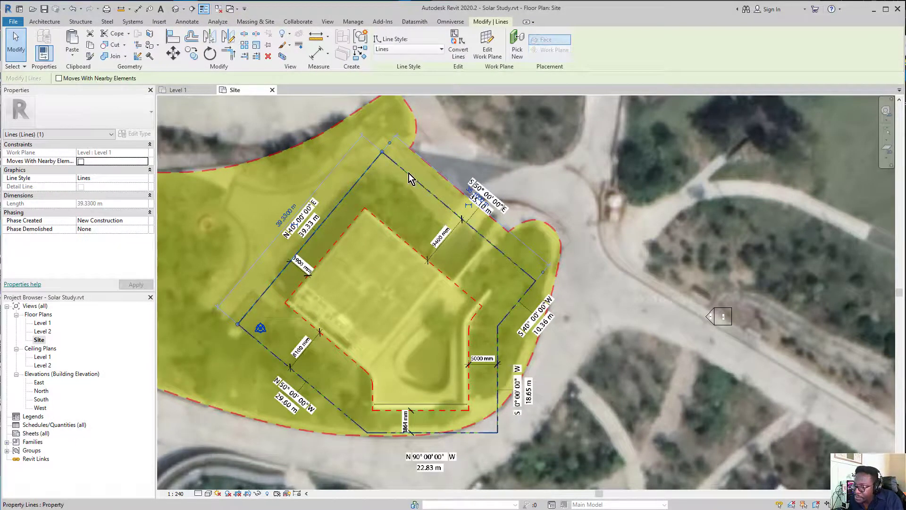
{"action": "scroll", "coordinate": [579, 240], "scroll_direction": "down", "scroll_amount": 4}
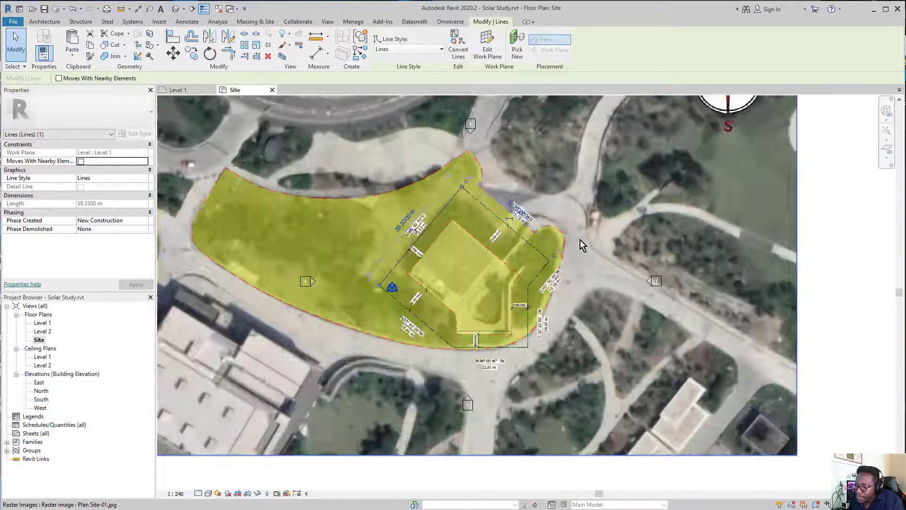
{"action": "key", "text": "Escape"}
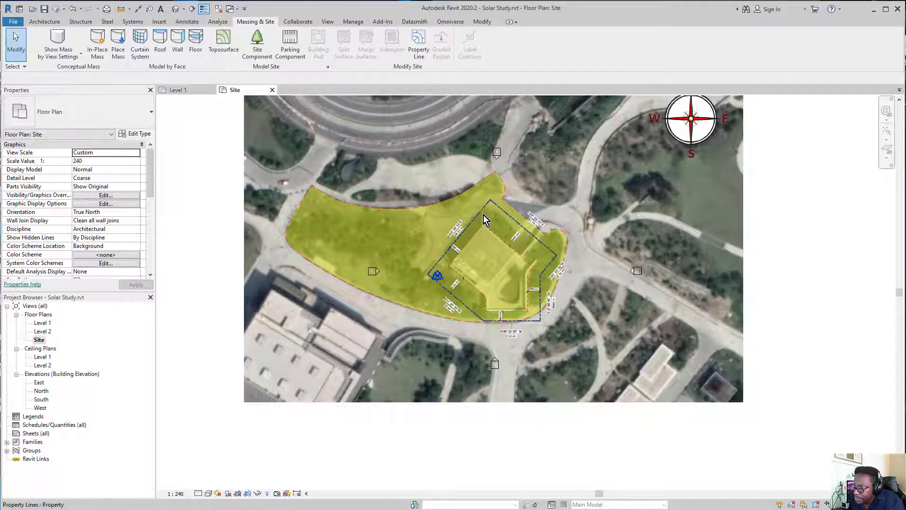
{"action": "scroll", "coordinate": [485, 215], "scroll_direction": "up", "scroll_amount": 3}
{"action": "scroll", "coordinate": [484, 205], "scroll_direction": "up", "scroll_amount": 3}
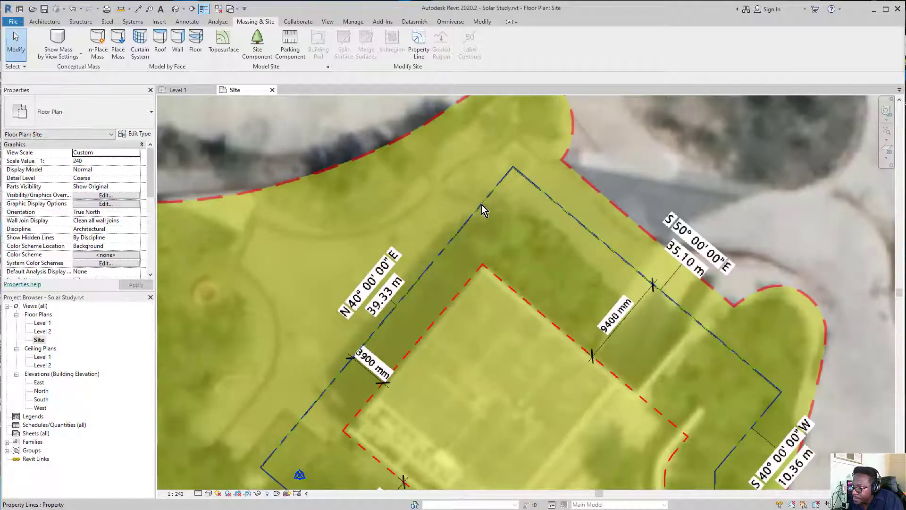
{"action": "left_click", "coordinate": [482, 204]}
{"action": "key", "text": "Escape"}
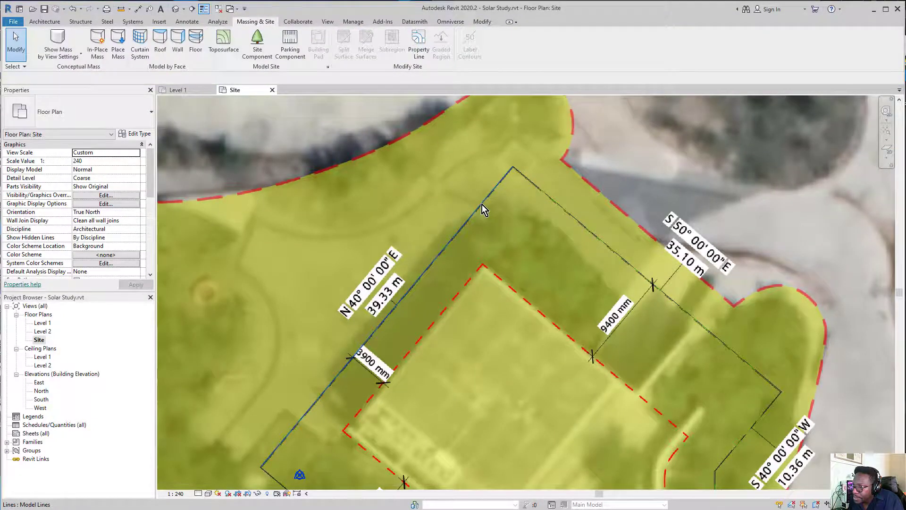
{"action": "left_click", "coordinate": [483, 204]}
{"action": "key", "text": "Escape"}
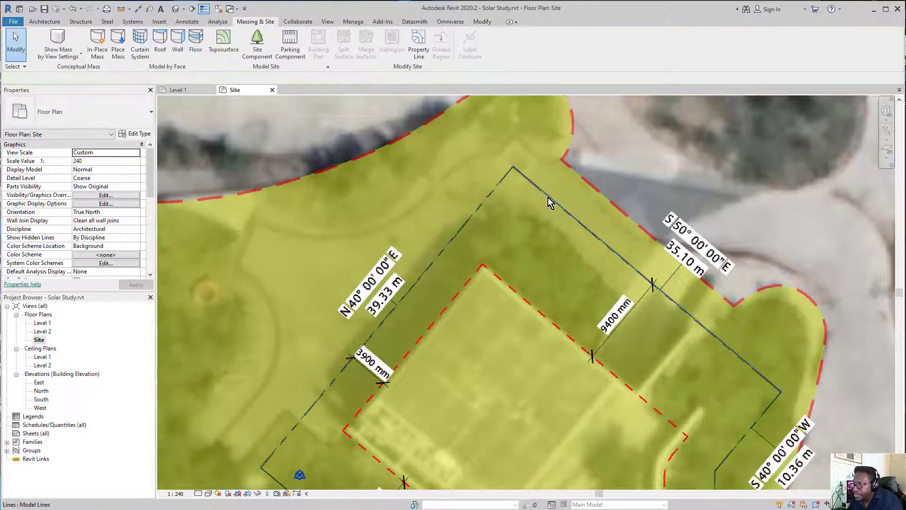
{"action": "left_click", "coordinate": [555, 202]}
{"action": "key", "text": "Escape"}
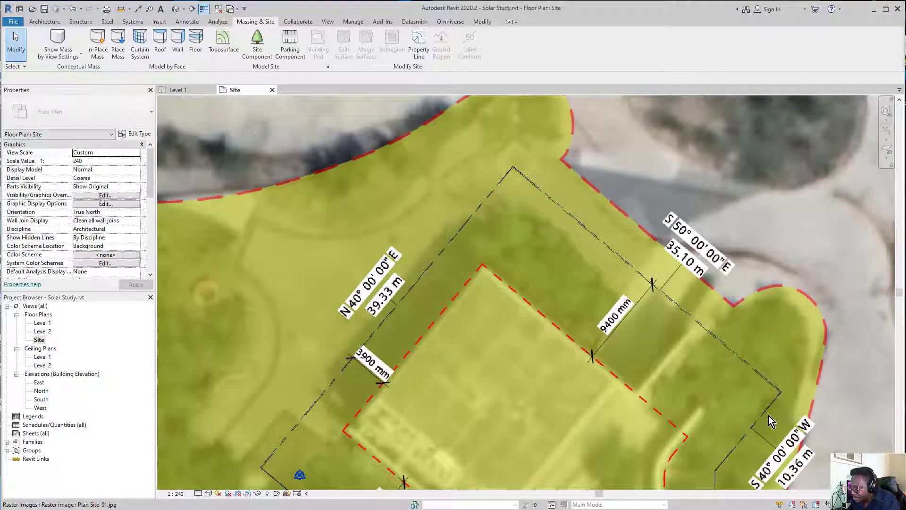
{"action": "left_click", "coordinate": [767, 414]}
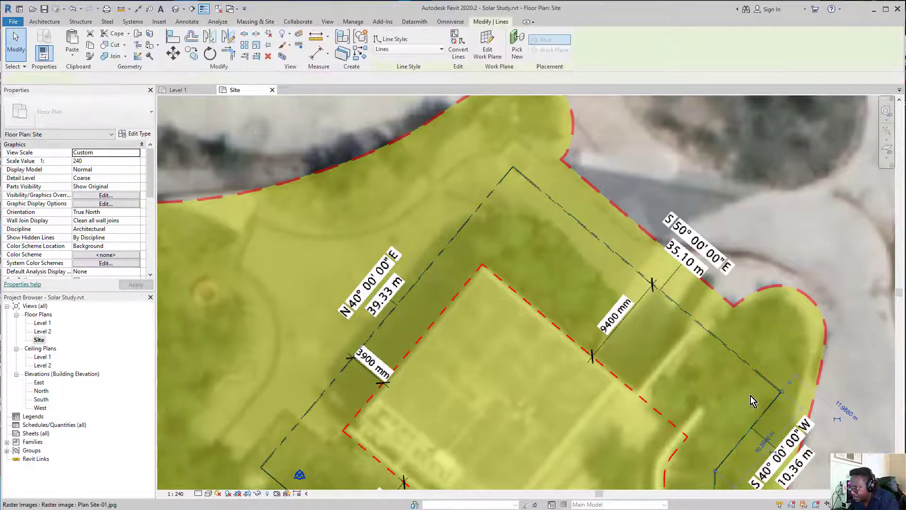
{"action": "key", "text": "Escape"}
- Delete the remaining model lines beneath the 18.65 m, 22.83 m and 29.60 m sides of the property line
{"action": "scroll", "coordinate": [638, 332], "scroll_direction": "down", "scroll_amount": 3}
{"action": "scroll", "coordinate": [684, 421], "scroll_direction": "up", "scroll_amount": 3}
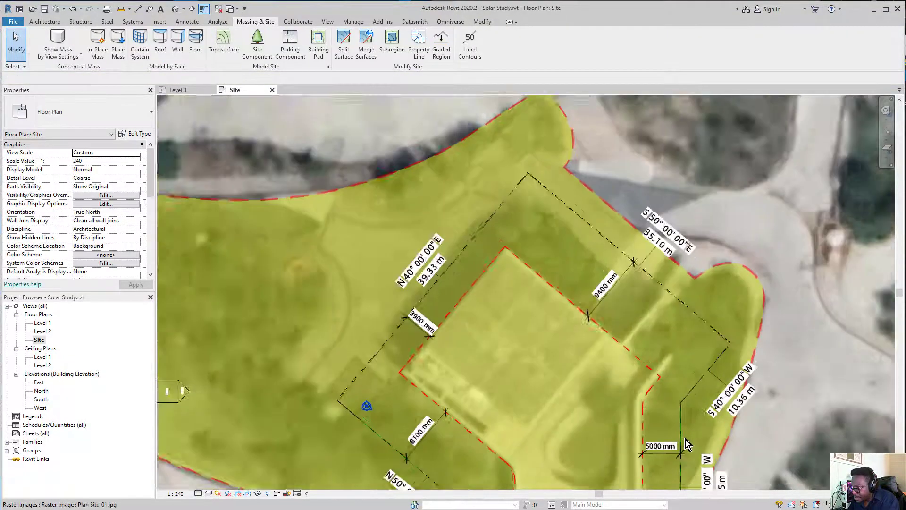
{"action": "middle_click_drag", "start_coordinate": [685, 439], "coordinate": [593, 265]}
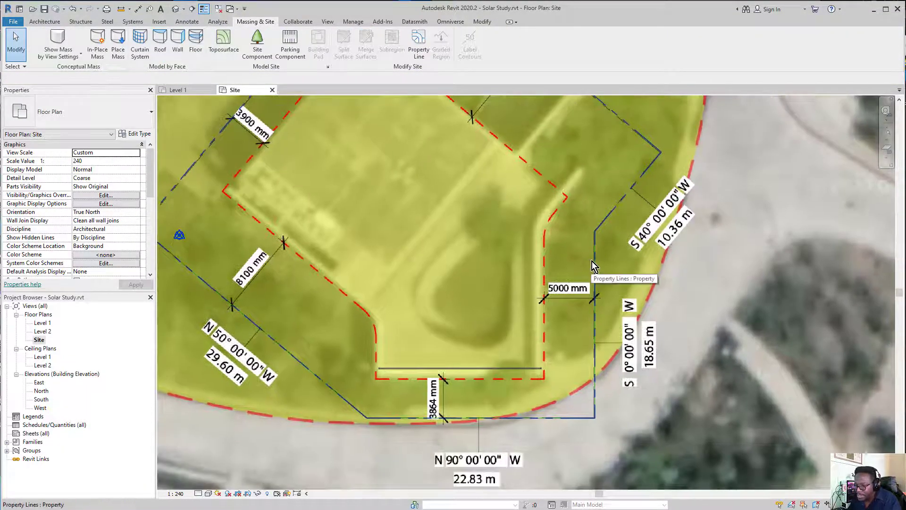
{"action": "left_click", "coordinate": [593, 265]}
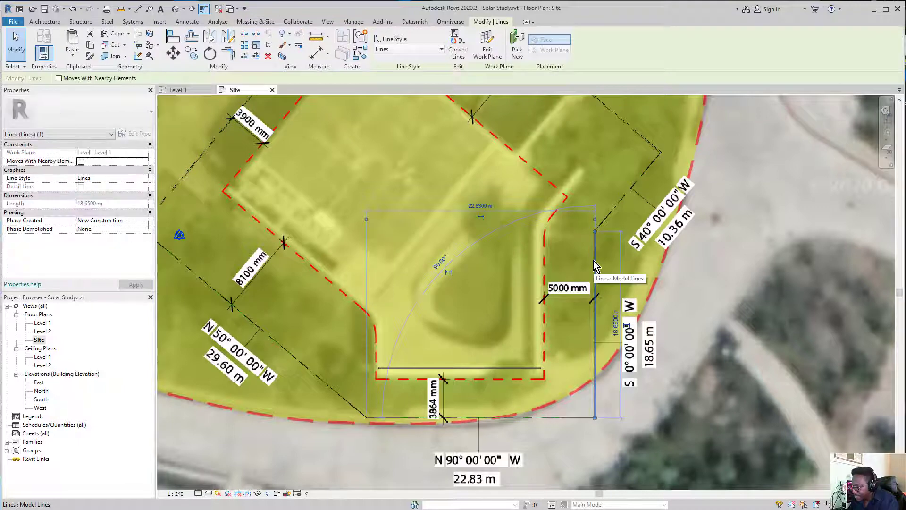
{"action": "key", "text": "Escape"}
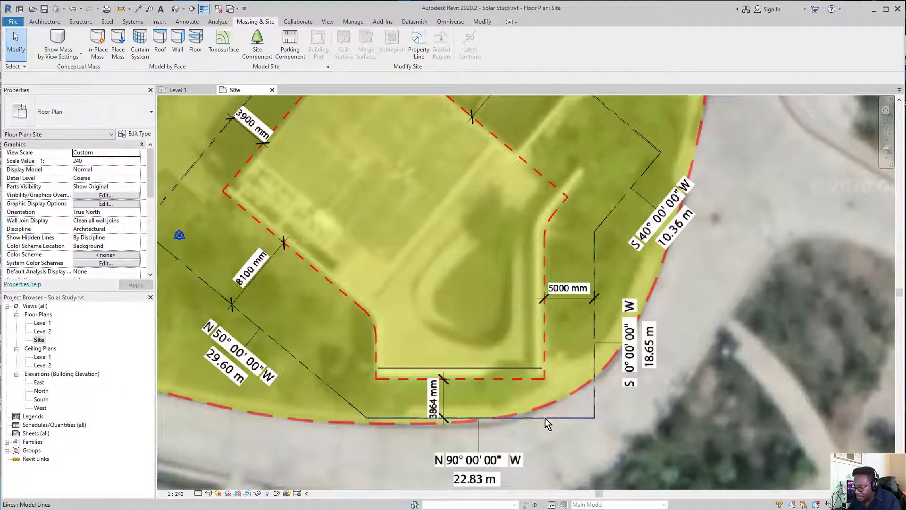
{"action": "key", "text": "Escape"}
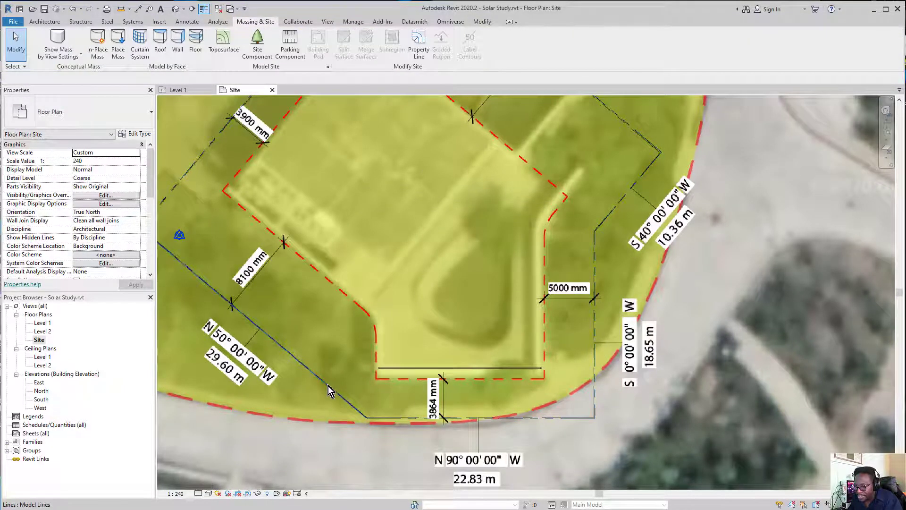
{"action": "scroll", "coordinate": [697, 424], "scroll_direction": "down", "scroll_amount": 3}
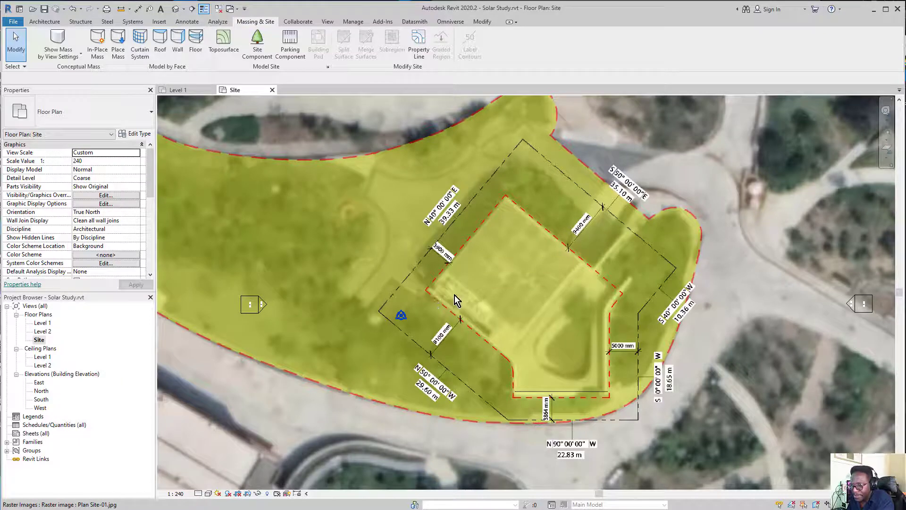
{"action": "scroll", "coordinate": [448, 255], "scroll_direction": "up", "scroll_amount": 1}
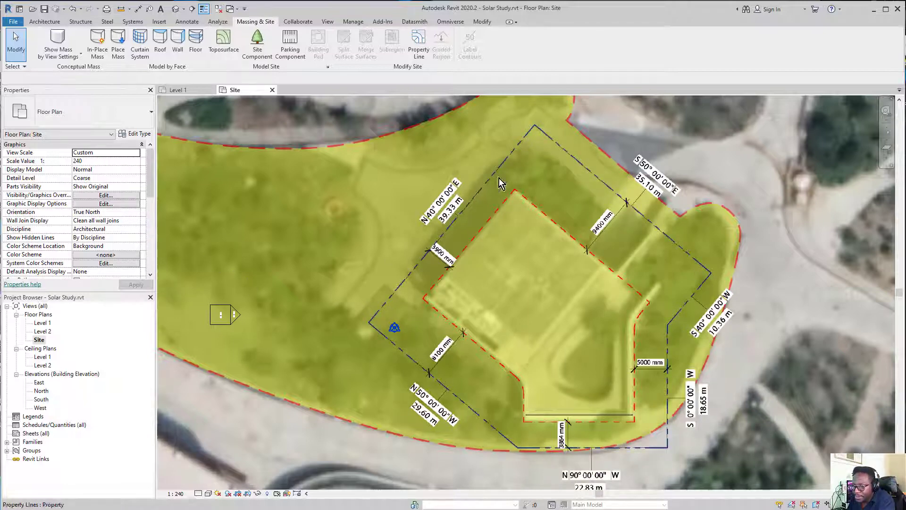
- Set the site view's orientation to Project North and check that the property line aligns with the screen
{"action": "left_click", "coordinate": [136, 213]}
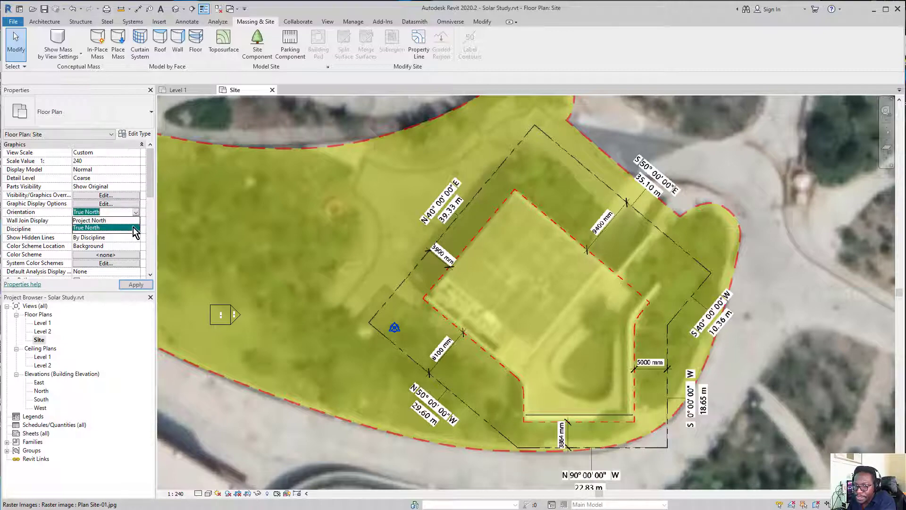
{"action": "left_click", "coordinate": [122, 228]}
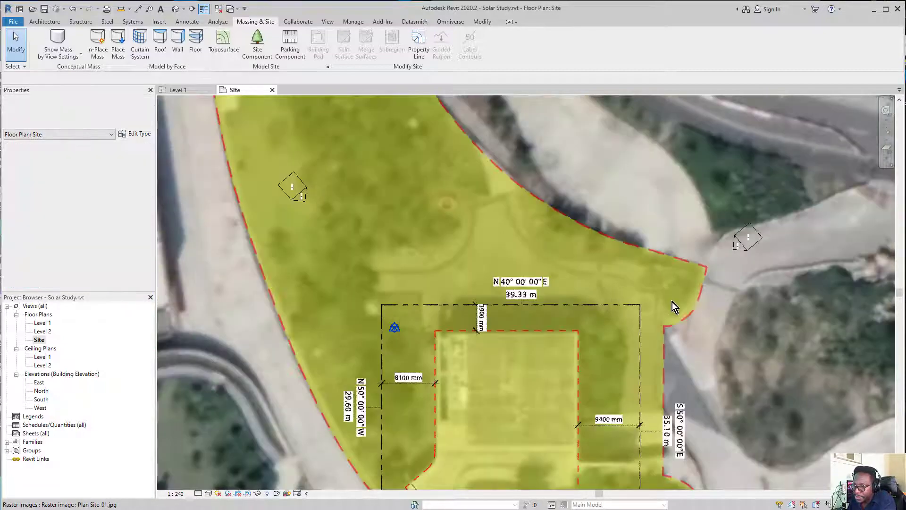
{"action": "scroll", "coordinate": [458, 283], "scroll_direction": "down", "scroll_amount": 3}
{"action": "scroll", "coordinate": [455, 392], "scroll_direction": "up", "scroll_amount": 3}
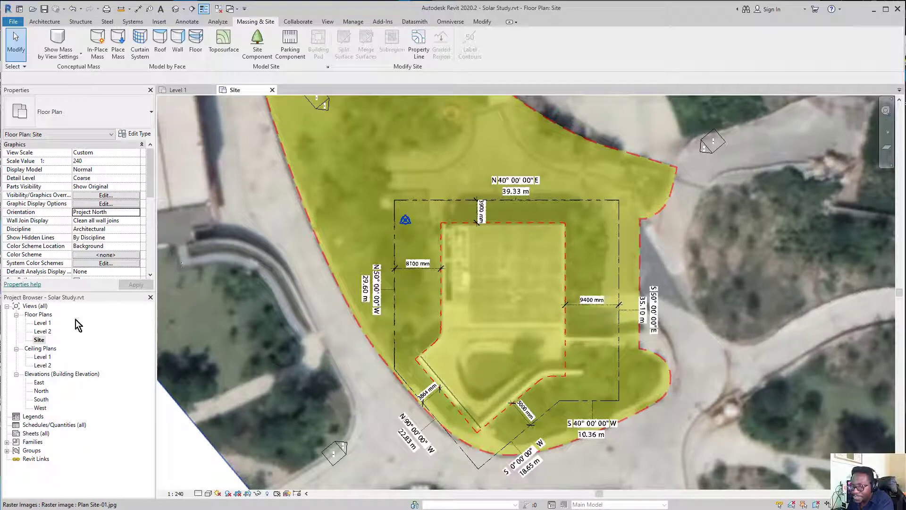
- Switch the site view's orientation to True North and review the plot against the compass on the site image
{"action": "left_click", "coordinate": [137, 213]}
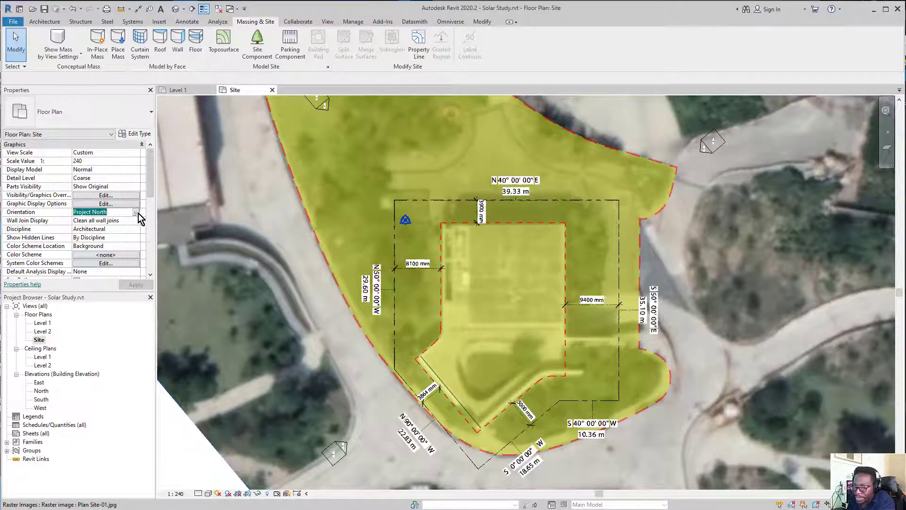
{"action": "left_click", "coordinate": [136, 212]}
{"action": "left_click", "coordinate": [107, 229]}
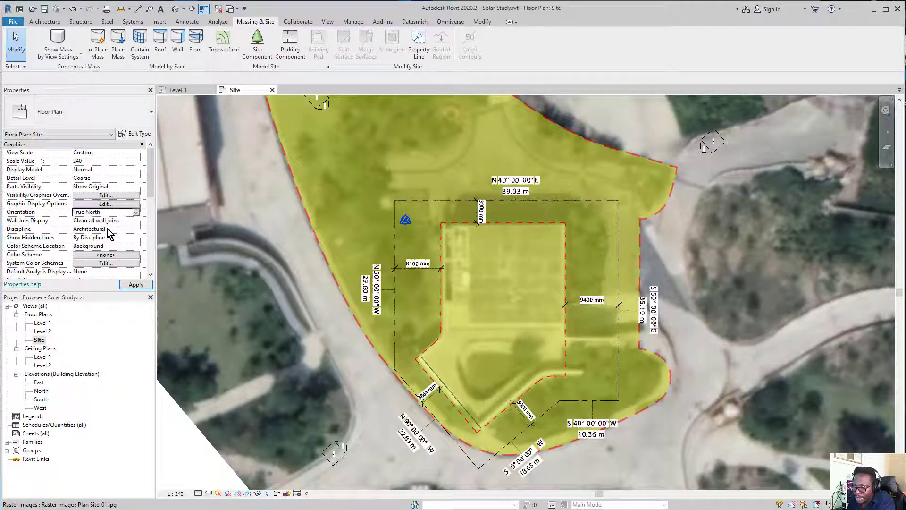
{"action": "scroll", "coordinate": [564, 357], "scroll_direction": "down", "scroll_amount": 1}
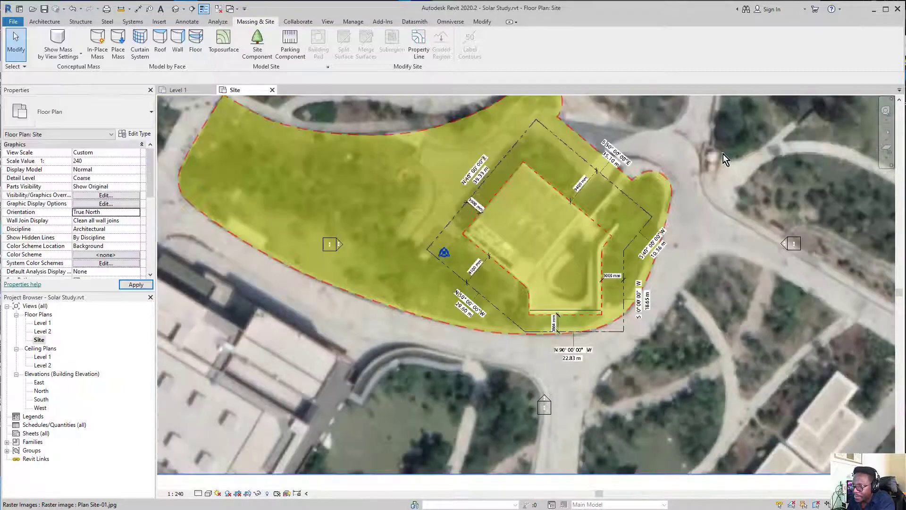
{"action": "middle_click_drag", "start_coordinate": [630, 231], "coordinate": [565, 301]}
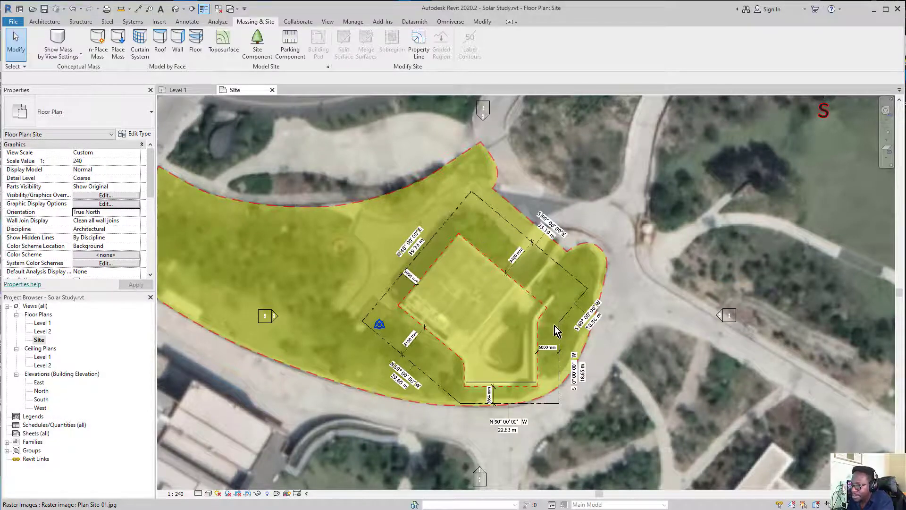
{"action": "scroll", "coordinate": [443, 292], "scroll_direction": "down", "scroll_amount": 2}
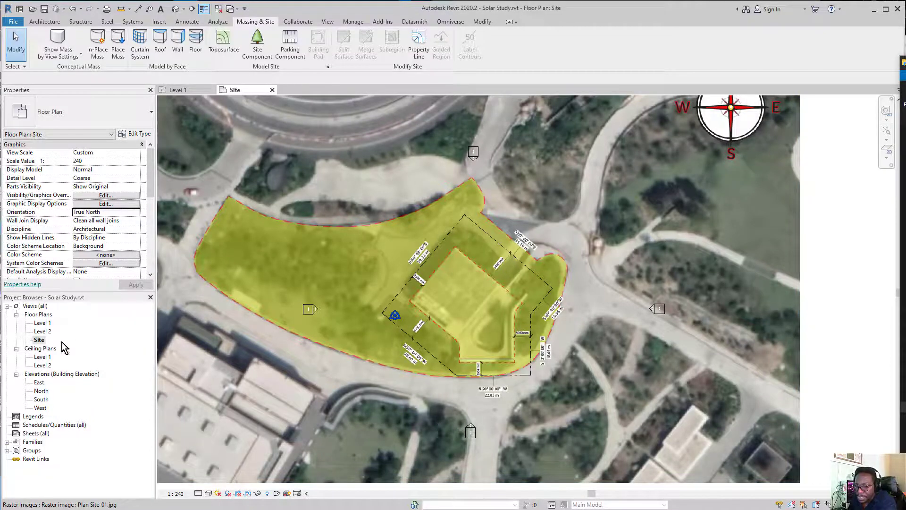
{"action": "scroll", "coordinate": [505, 274], "scroll_direction": "up", "scroll_amount": 2}
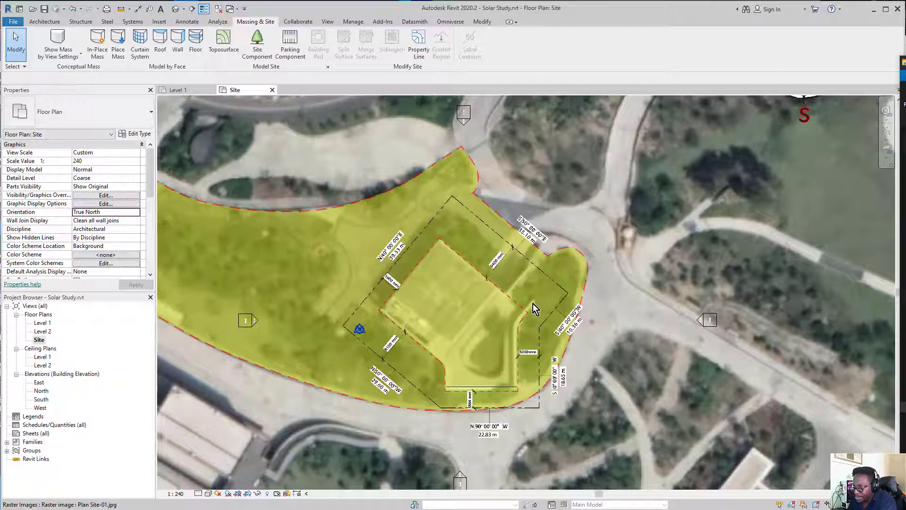
- Return the site view's orientation to Project North and review the rotated site image around the building plot
{"action": "left_click", "coordinate": [136, 212]}
{"action": "left_click", "coordinate": [89, 220]}
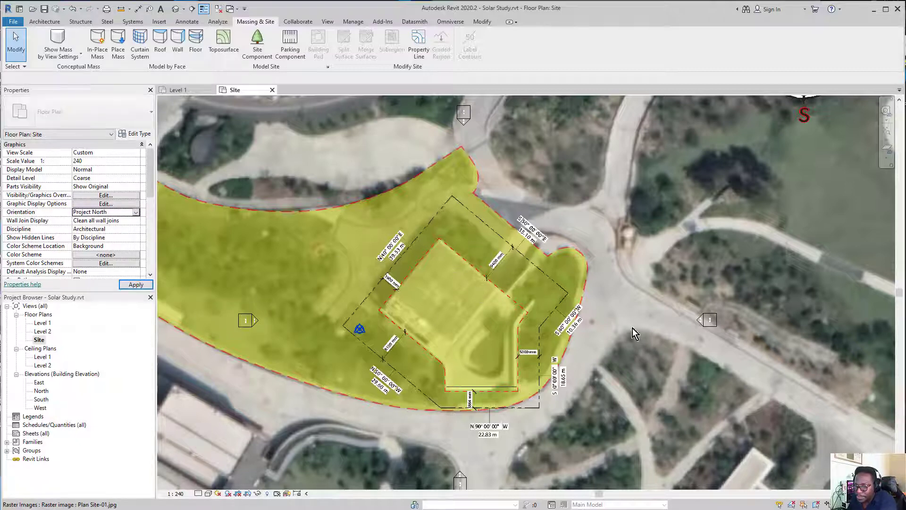
{"action": "scroll", "coordinate": [448, 401], "scroll_direction": "down", "scroll_amount": 2}
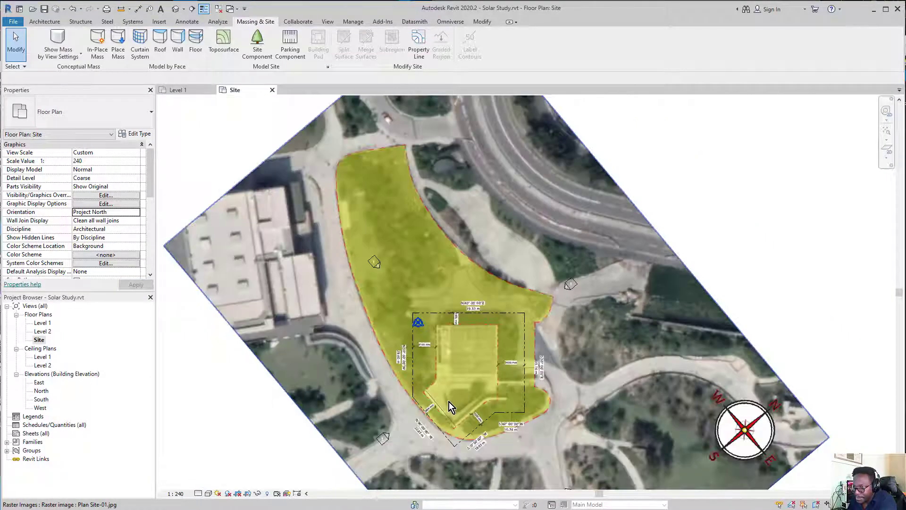
{"action": "scroll", "coordinate": [461, 414], "scroll_direction": "up", "scroll_amount": 3}
{"action": "middle_click_drag", "start_coordinate": [461, 414], "coordinate": [437, 379]}
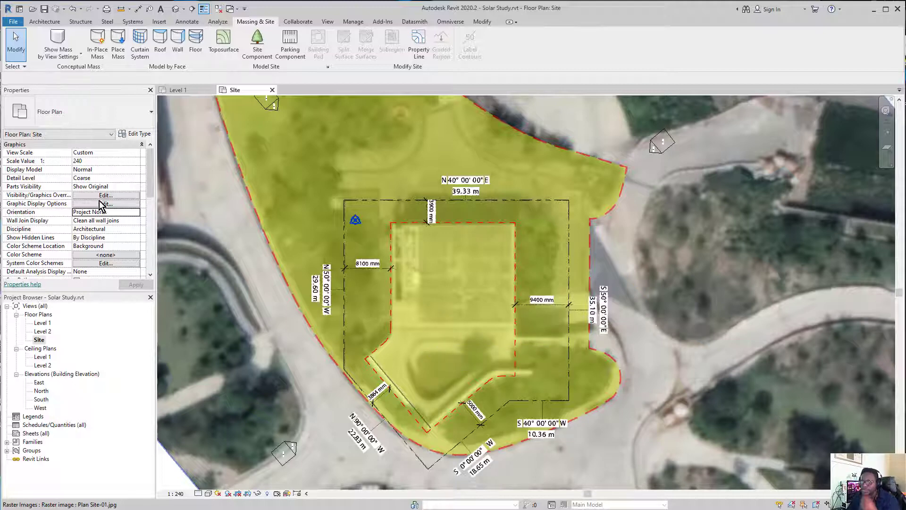
- Set the site view's orientation back to True North and bring the whole building plot into view
{"action": "left_click", "coordinate": [136, 213]}
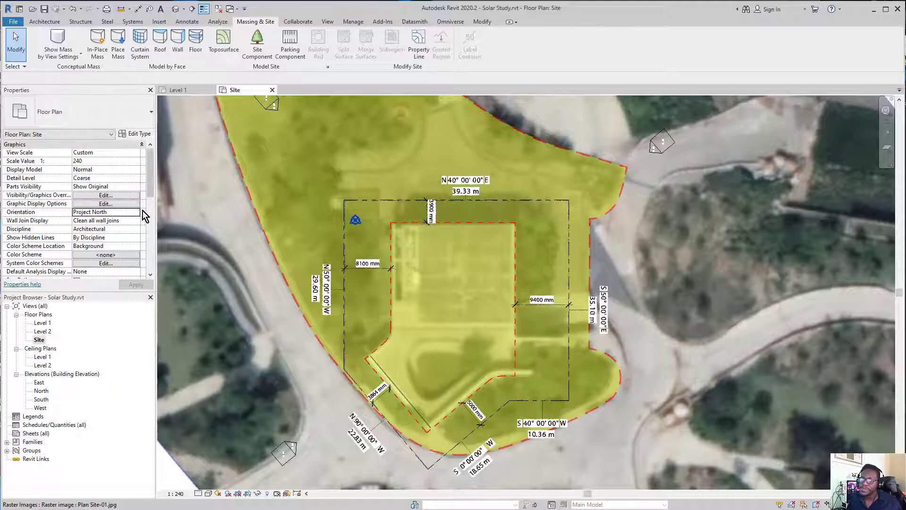
{"action": "left_click", "coordinate": [136, 212]}
{"action": "left_click", "coordinate": [136, 284]}
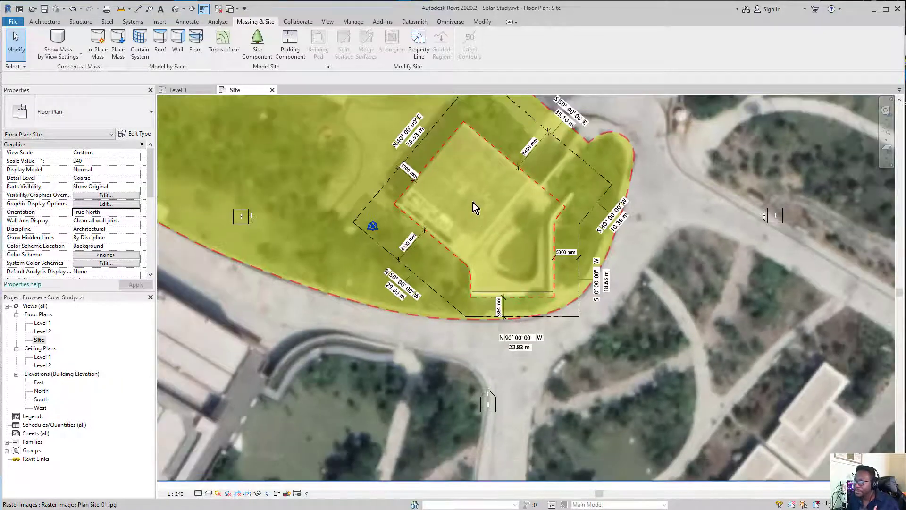
{"action": "middle_click_drag", "start_coordinate": [472, 203], "coordinate": [455, 287]}
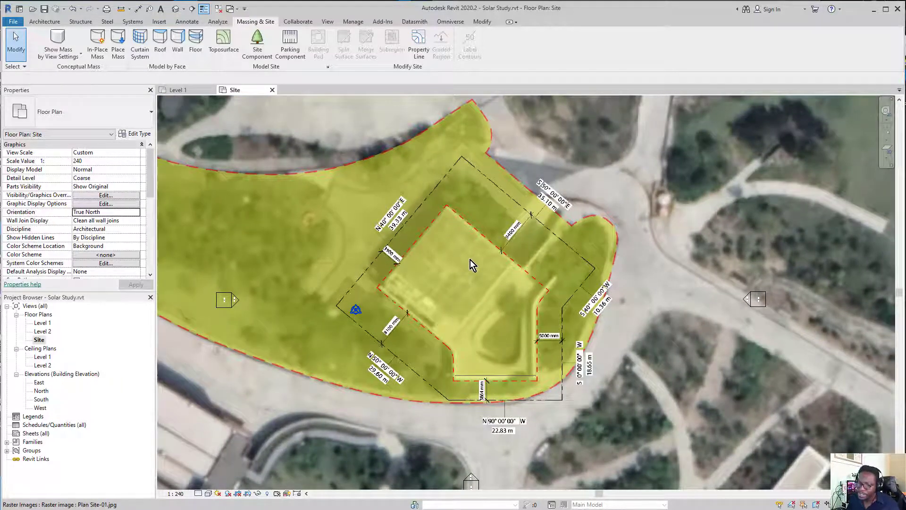
- Set the site view's orientation to Project North, with the building plot in view for placing the building
{"action": "left_click", "coordinate": [136, 212]}
{"action": "left_click", "coordinate": [107, 220]}
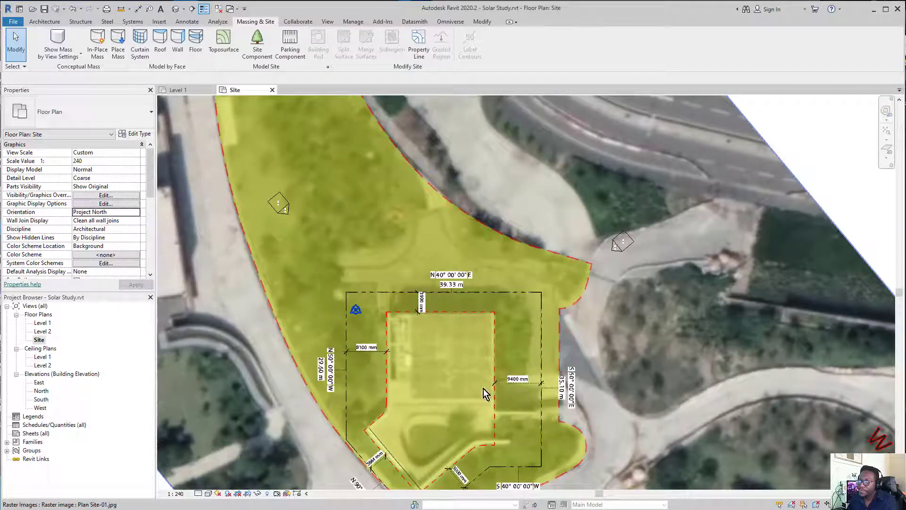
{"action": "middle_click_drag", "start_coordinate": [483, 324], "coordinate": [474, 199]}
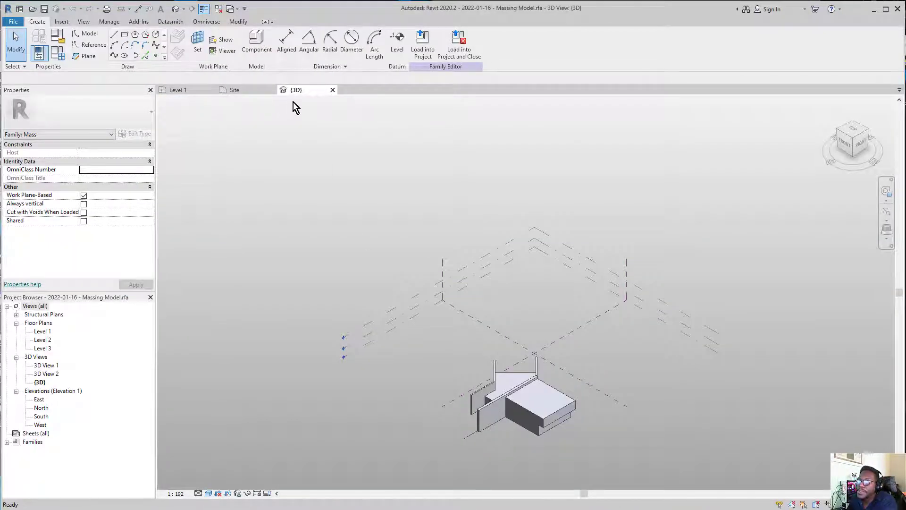
- Compare the site plan with the massing model family's 3D view, and examine the building mass from the front
{"action": "left_click", "coordinate": [252, 93]}
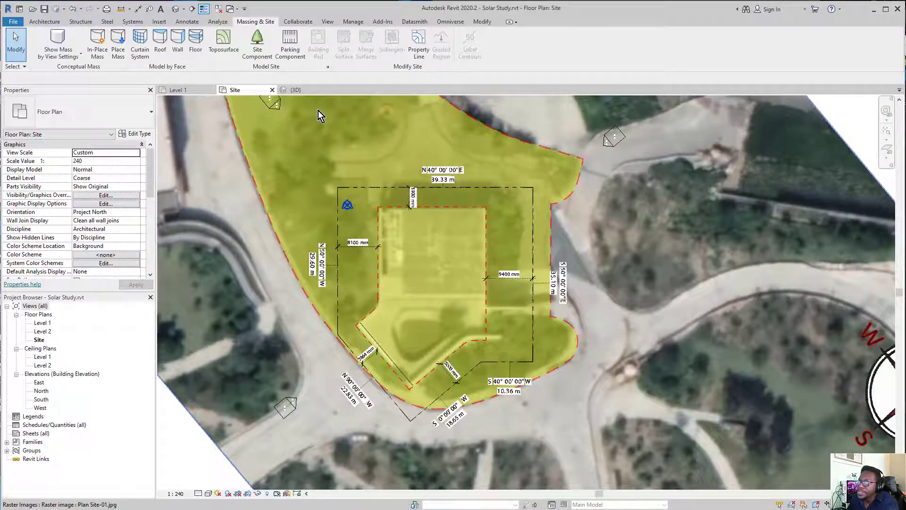
{"action": "left_click", "coordinate": [295, 90]}
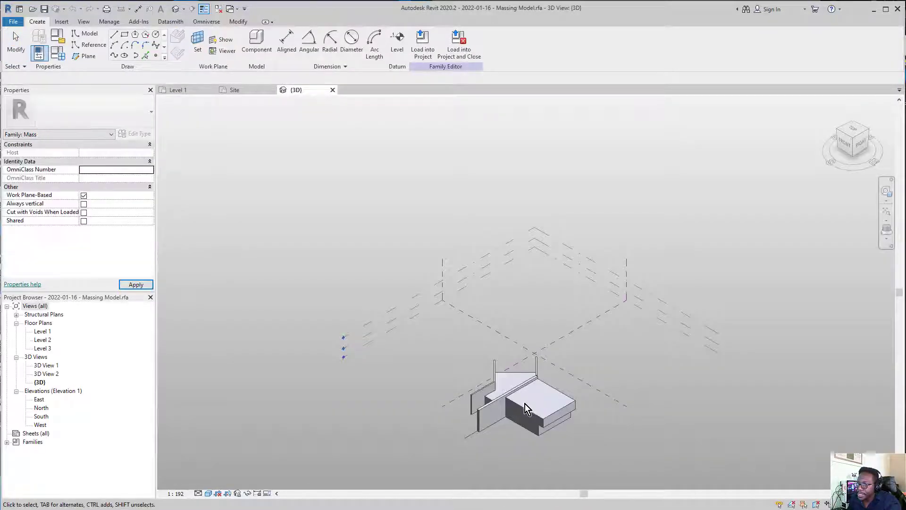
{"action": "middle_click_drag", "start_coordinate": [525, 404], "coordinate": [524, 409], "text": "shift"}
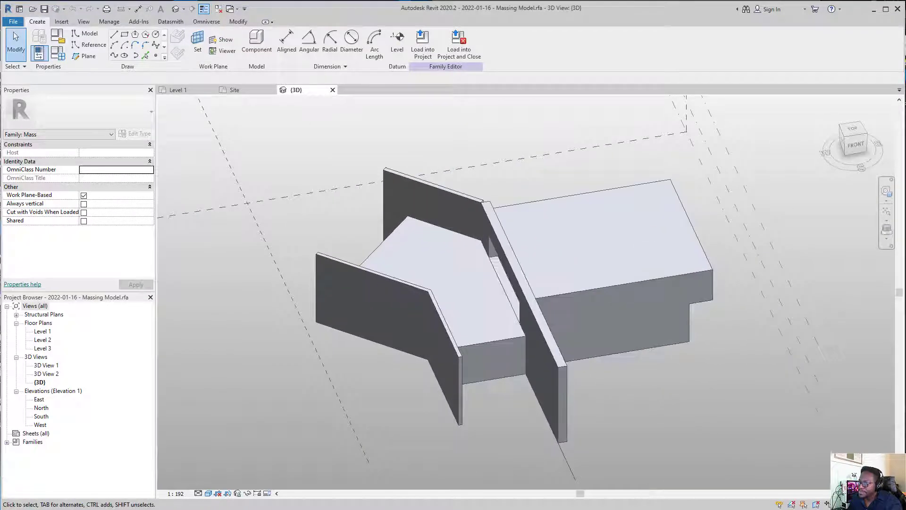
- Review the browser slide on Revit's project and family modelling environments, and compare the massing model in 3D with the project's site plan
{"action": "key", "text": "alt+Tab"}
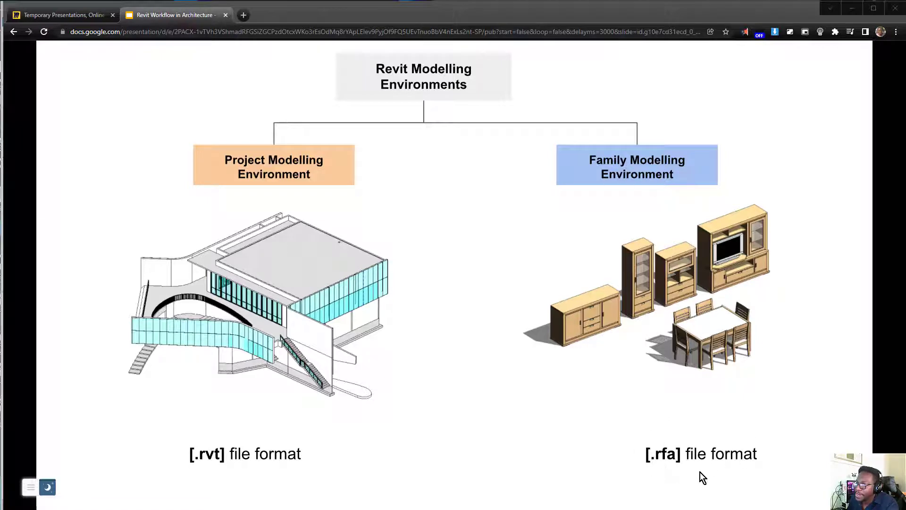
{"action": "left_click", "coordinate": [851, 8]}
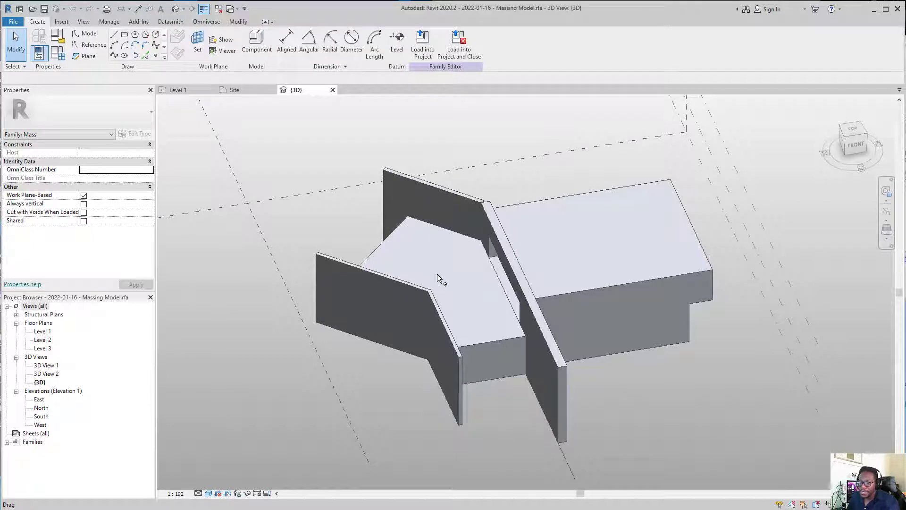
{"action": "scroll", "coordinate": [462, 268], "scroll_direction": "up", "scroll_amount": 5}
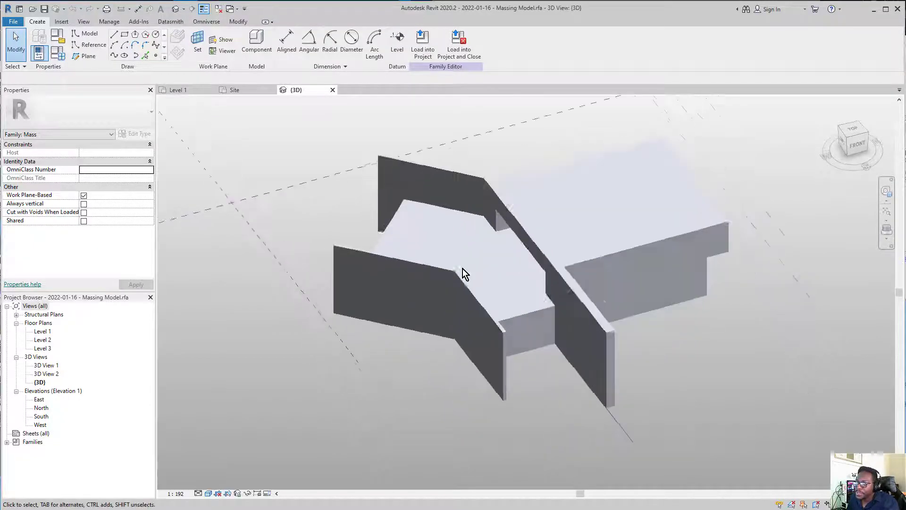
{"action": "middle_click_drag", "start_coordinate": [463, 268], "coordinate": [287, 118], "text": "shift"}
{"action": "scroll", "coordinate": [283, 146], "scroll_direction": "down", "scroll_amount": 2}
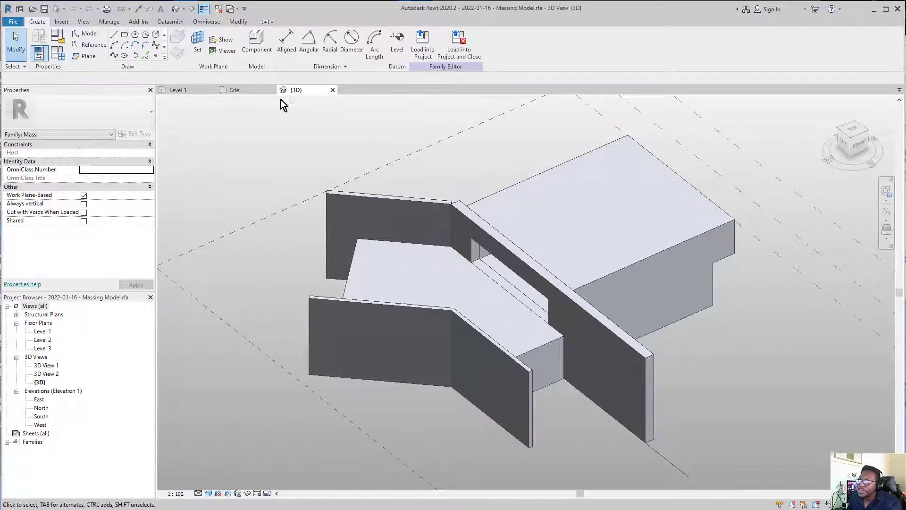
{"action": "left_click", "coordinate": [248, 92]}
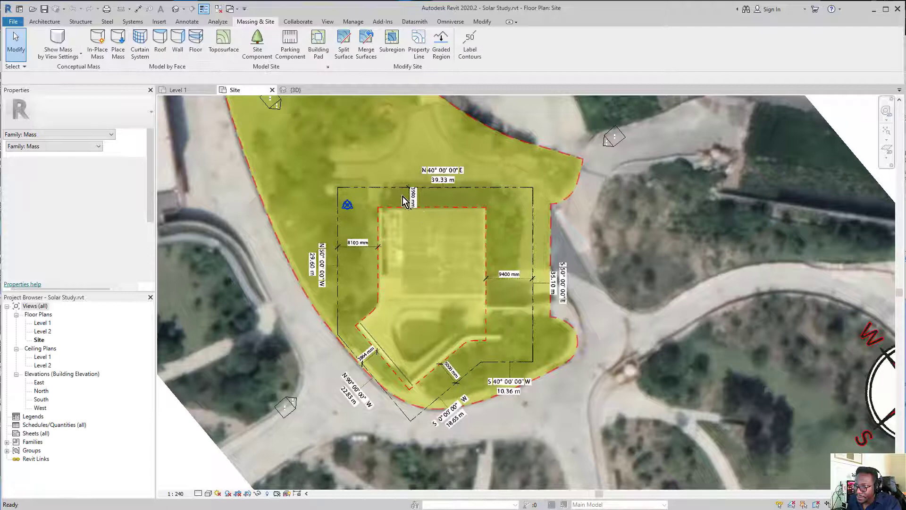
- Load the massing model family into the Solar Study project, close the family, and dismiss the Show Mass notice
{"action": "left_click", "coordinate": [308, 89]}
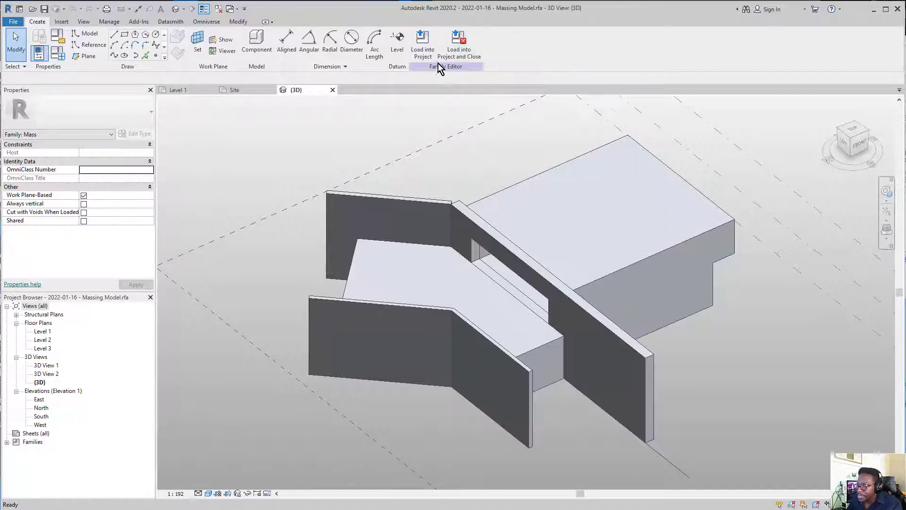
{"action": "left_click", "coordinate": [458, 49]}
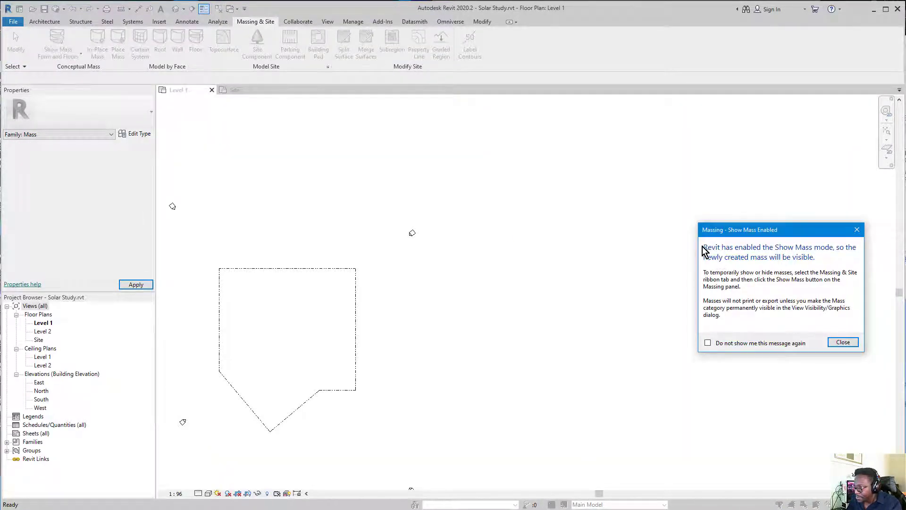
{"action": "left_click_drag", "start_coordinate": [731, 226], "coordinate": [493, 201]}
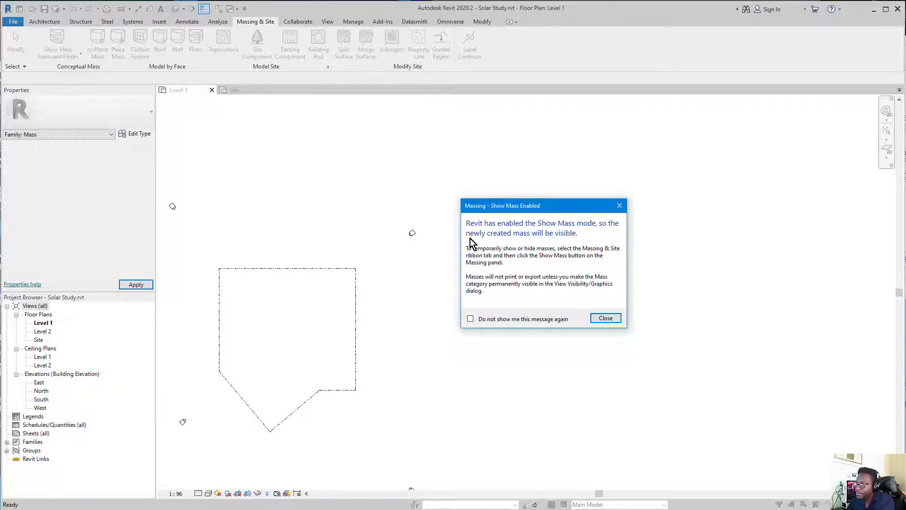
{"action": "left_click", "coordinate": [607, 318]}
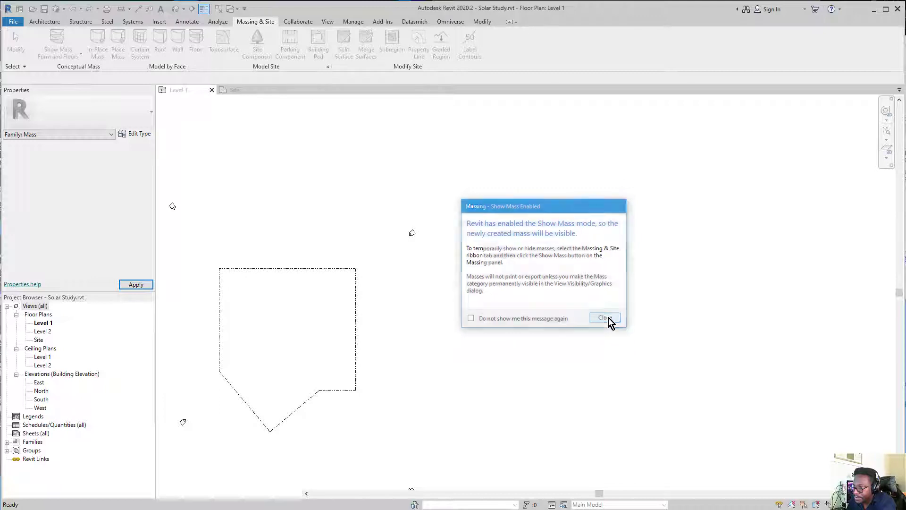
- Place one instance of the massing model on Level 1, in the empty area east of the property line, and end placement
{"action": "scroll", "coordinate": [415, 290], "scroll_direction": "down", "scroll_amount": 3}
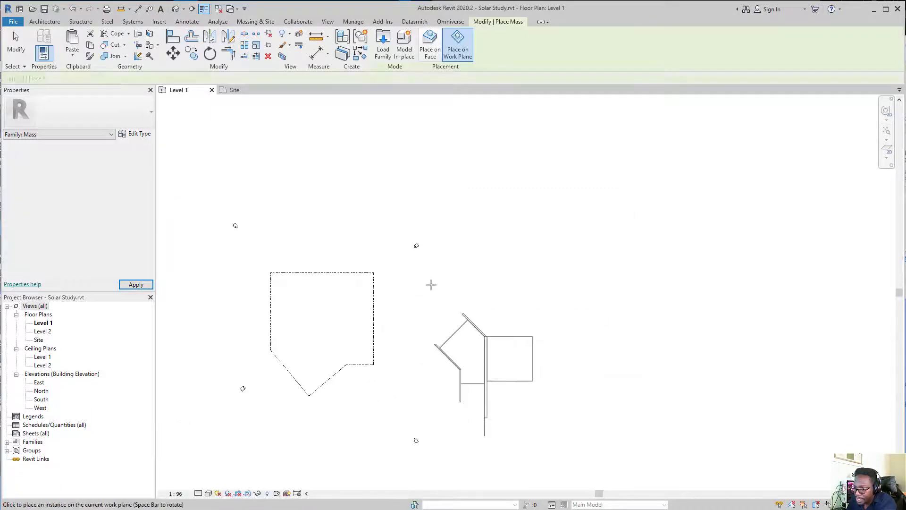
{"action": "scroll", "coordinate": [323, 256], "scroll_direction": "up", "scroll_amount": 2}
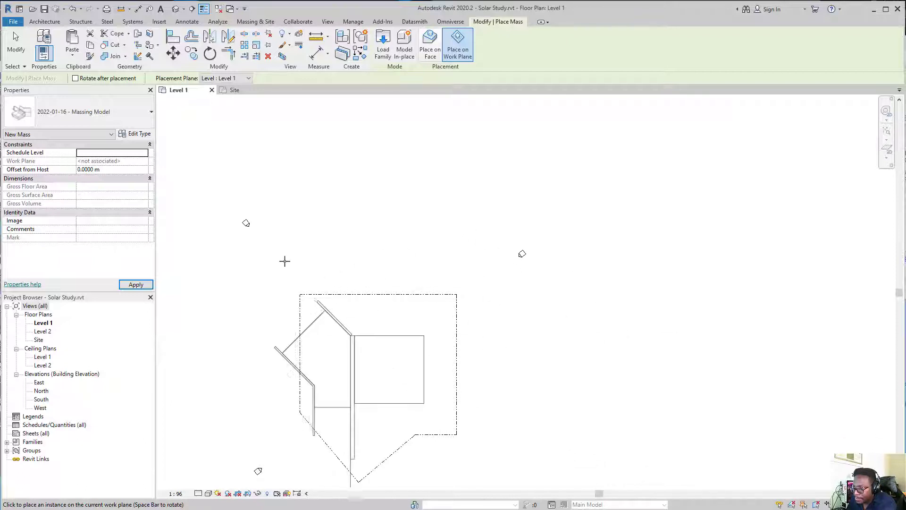
{"action": "left_click", "coordinate": [633, 241]}
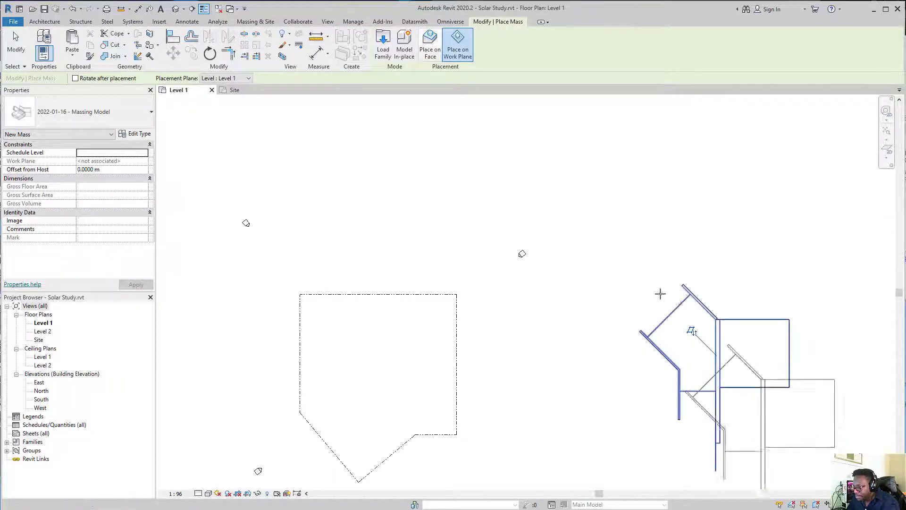
{"action": "key", "text": "Escape"}
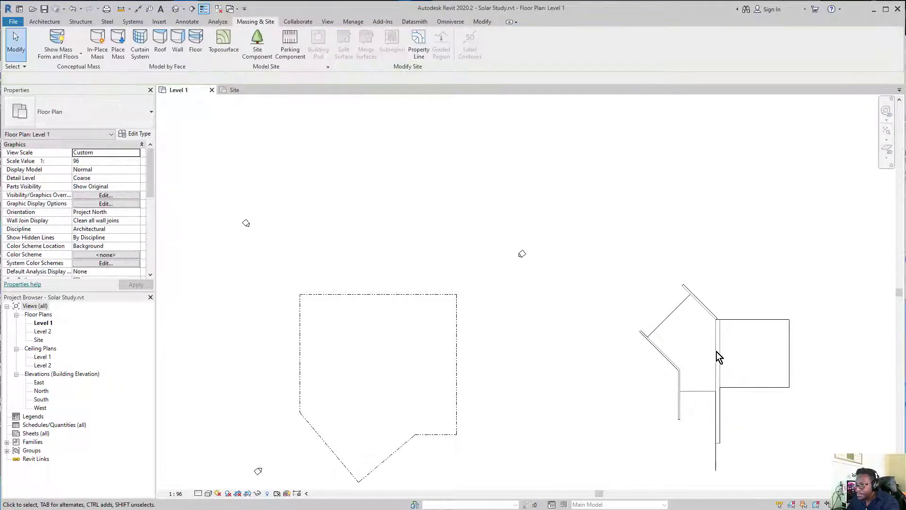
{"action": "scroll", "coordinate": [719, 339], "scroll_direction": "up", "scroll_amount": 1}
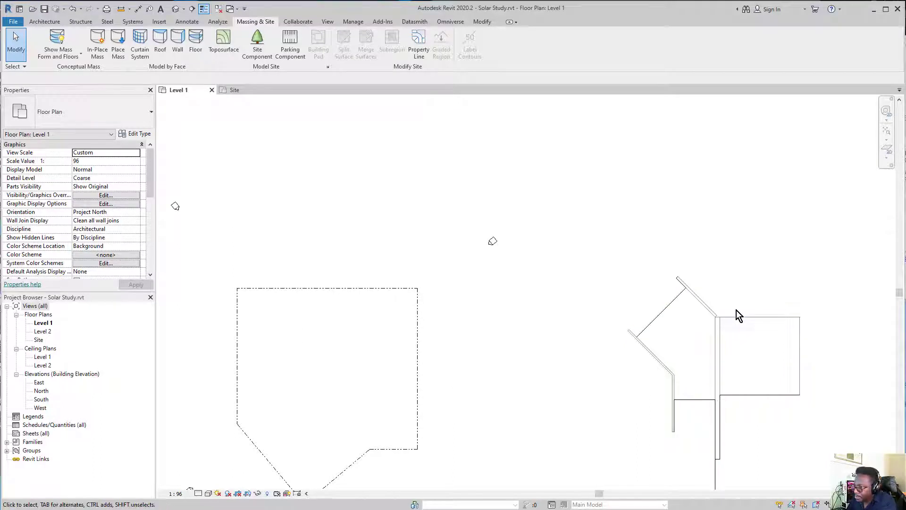
{"action": "middle_click_drag", "start_coordinate": [743, 310], "coordinate": [654, 236]}
{"action": "middle_click_drag", "start_coordinate": [559, 300], "coordinate": [627, 305]}
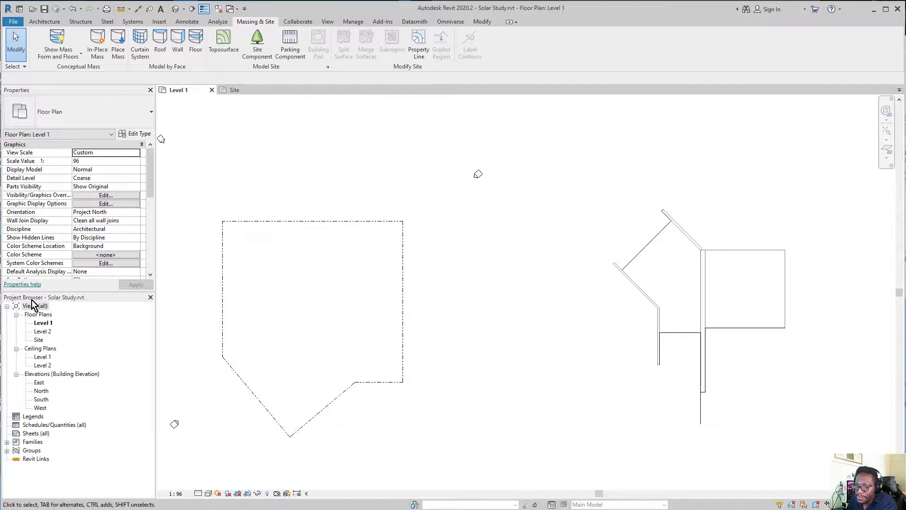
- Open the Site floor plan and move the massing model from beside the compass onto the building plot
{"action": "double_click", "coordinate": [38, 339]}
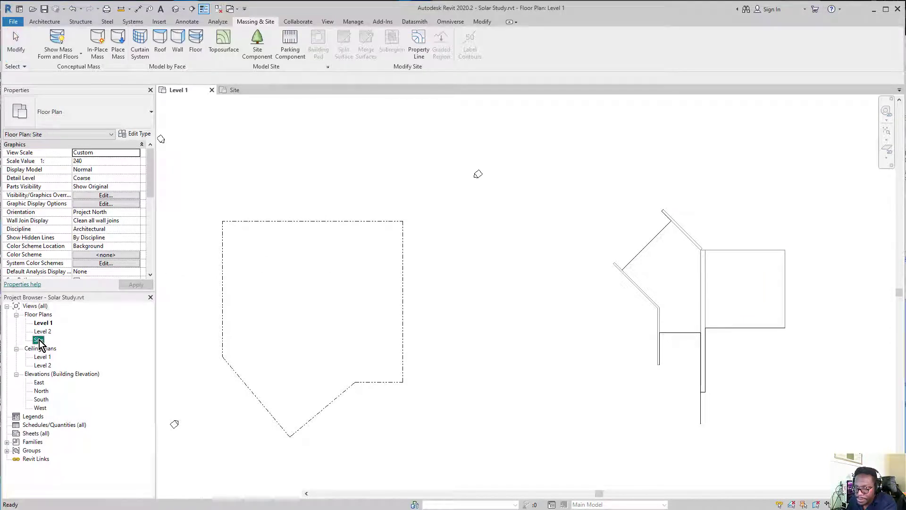
{"action": "scroll", "coordinate": [351, 314], "scroll_direction": "down", "scroll_amount": 2}
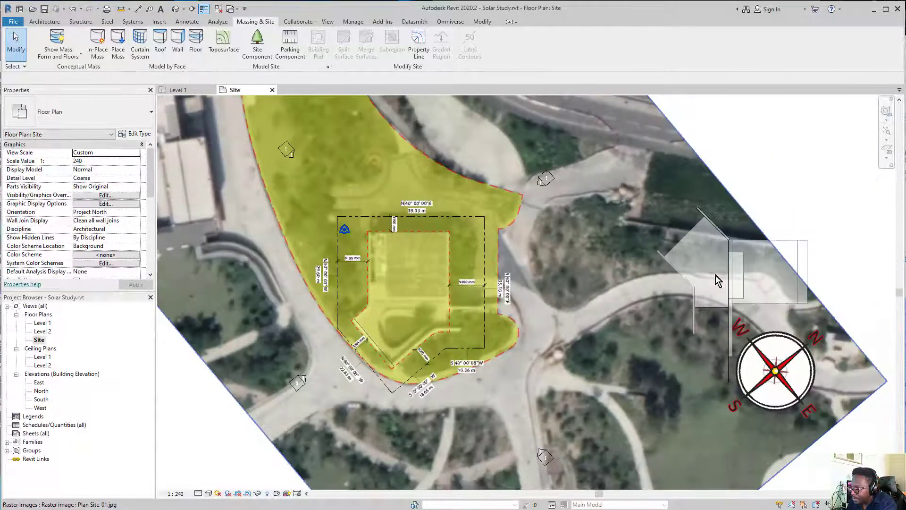
{"action": "left_click", "coordinate": [739, 244]}
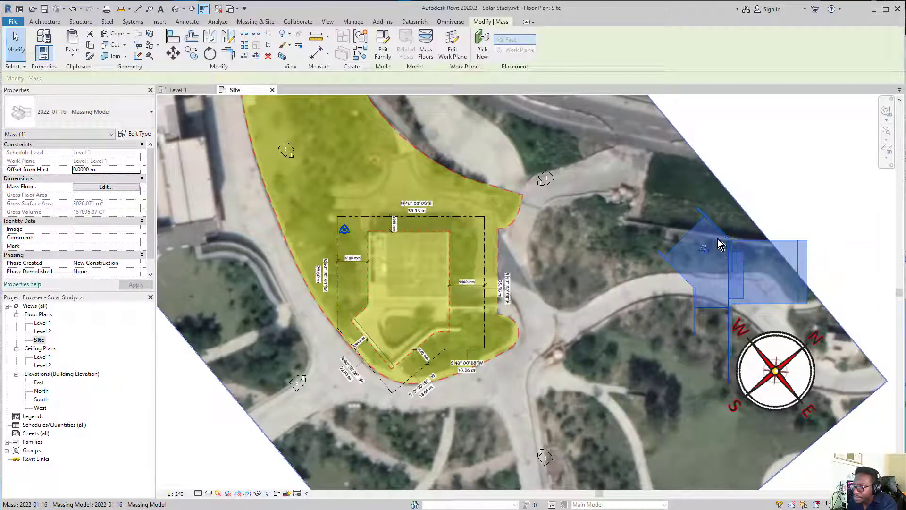
{"action": "scroll", "coordinate": [726, 248], "scroll_direction": "up", "scroll_amount": 2}
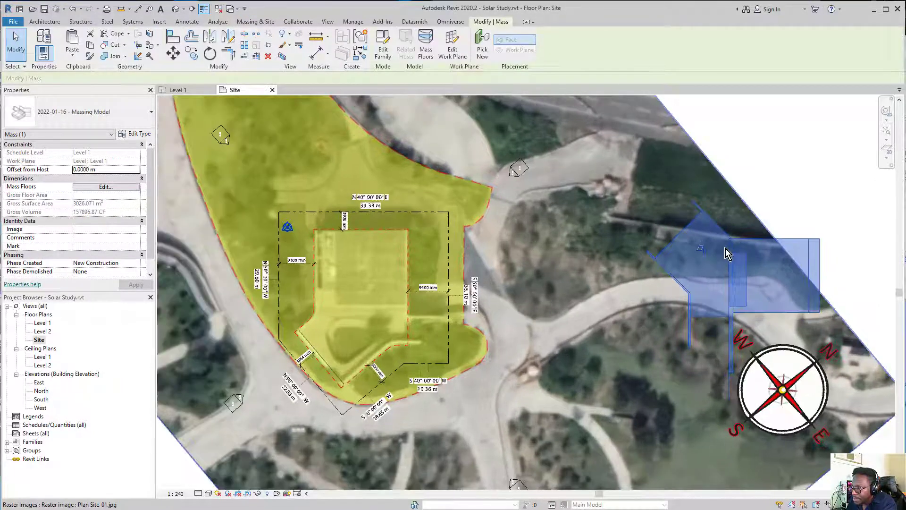
{"action": "left_click_drag", "start_coordinate": [732, 243], "coordinate": [342, 274]}
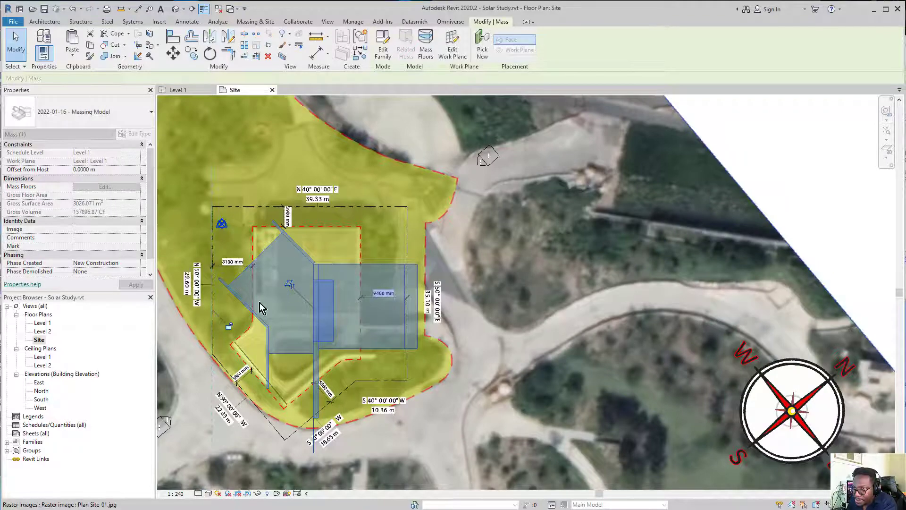
- Rotate the massing model 90° counterclockwise about its centre so its angled walls face the lower corner of the plot
{"action": "scroll", "coordinate": [272, 270], "scroll_direction": "up", "scroll_amount": 1}
{"action": "scroll", "coordinate": [281, 295], "scroll_direction": "up", "scroll_amount": 1}
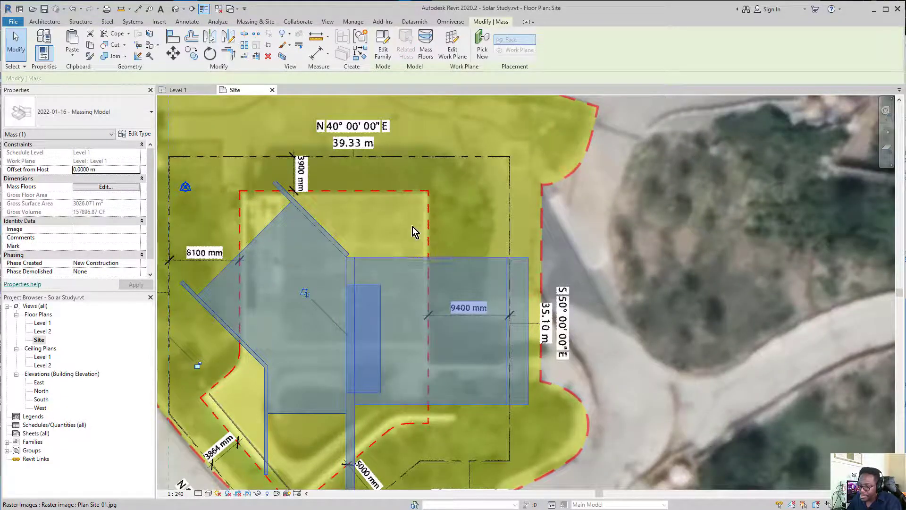
{"action": "key", "text": "r"}
{"action": "key", "text": "o"}
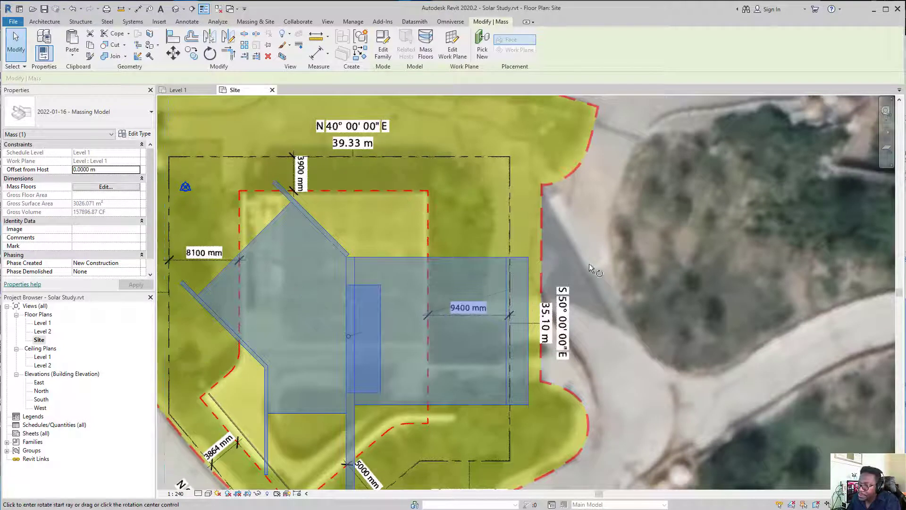
{"action": "left_click", "coordinate": [649, 331]}
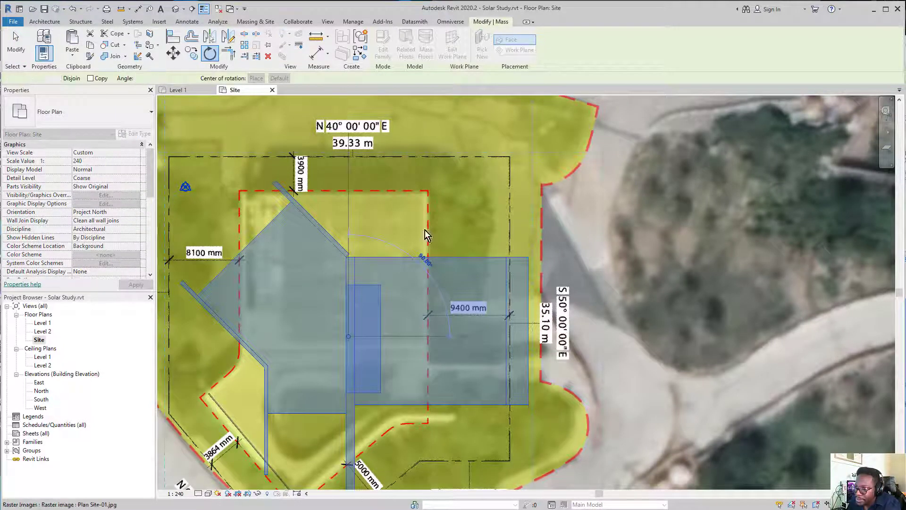
{"action": "left_click", "coordinate": [341, 115]}
{"action": "scroll", "coordinate": [484, 282], "scroll_direction": "down", "scroll_amount": 1}
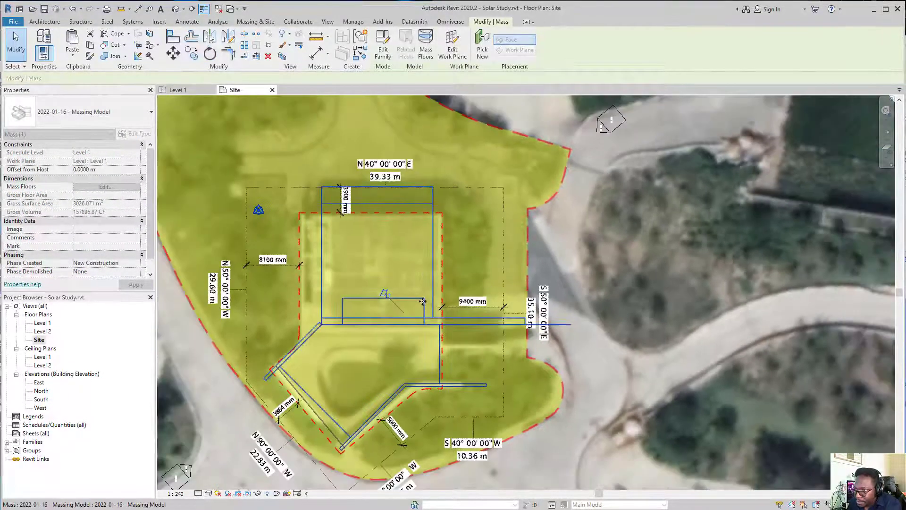
- Shift the rotated massing model onto the building footprint and check its fit against the red dashed outline and the property line
{"action": "mouse_move", "coordinate": [421, 300]}
{"action": "left_mouse_down"}
{"action": "mouse_move", "coordinate": [410, 323]}
{"action": "mouse_move", "coordinate": [418, 318]}
{"action": "left_mouse_up"}
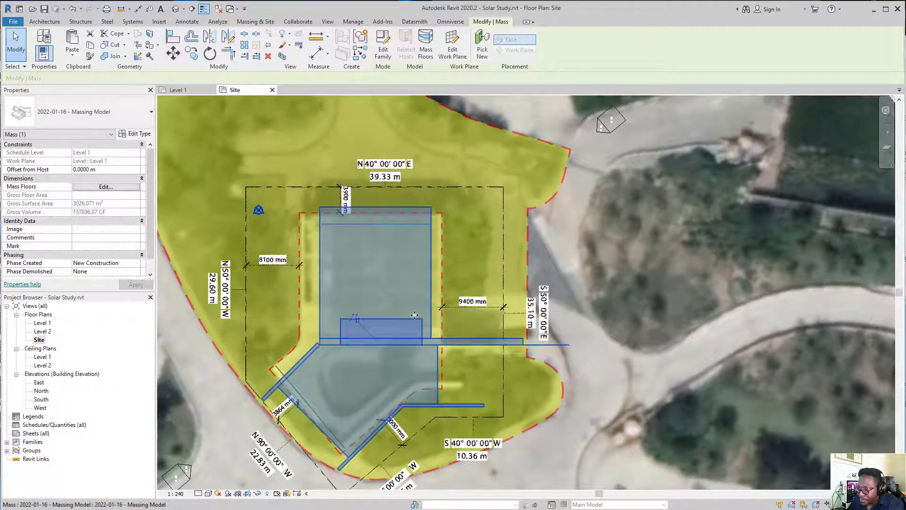
{"action": "left_click_drag", "start_coordinate": [398, 330], "coordinate": [416, 318]}
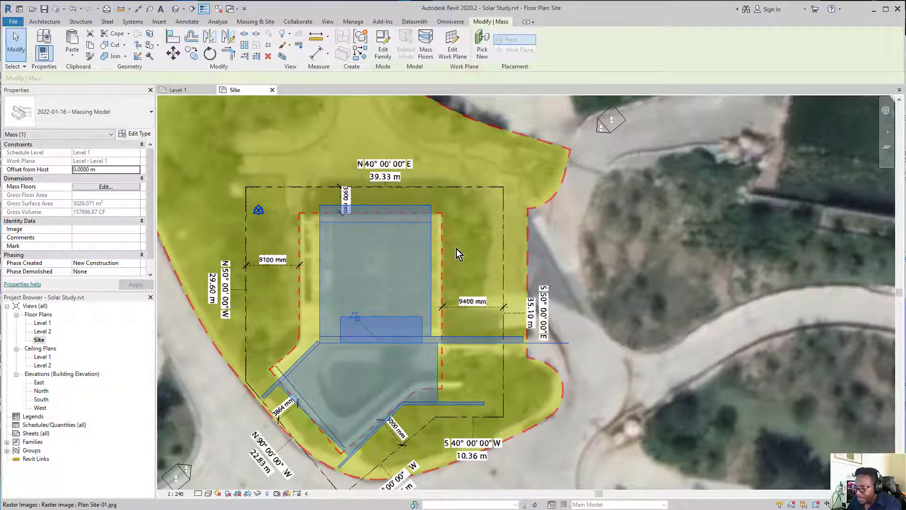
{"action": "scroll", "coordinate": [377, 248], "scroll_direction": "up", "scroll_amount": 1}
{"action": "scroll", "coordinate": [355, 248], "scroll_direction": "up", "scroll_amount": 1}
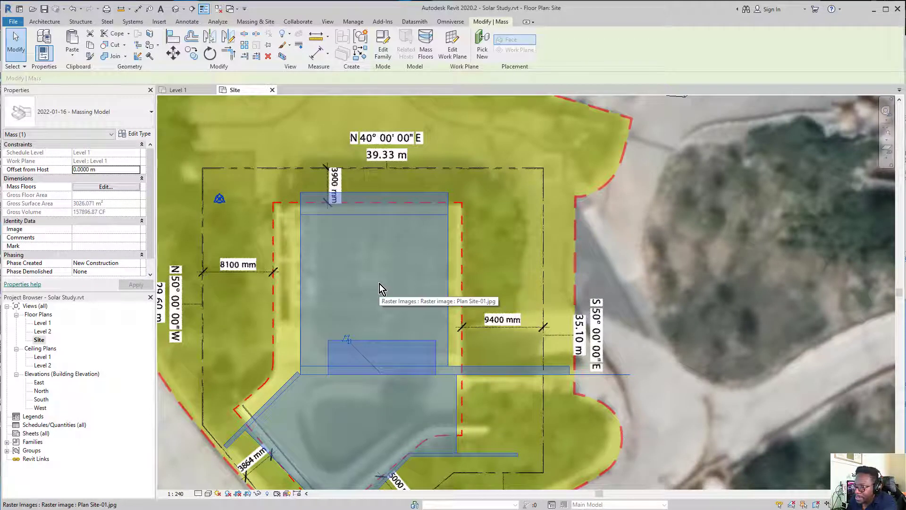
{"action": "scroll", "coordinate": [380, 289], "scroll_direction": "down", "scroll_amount": 2}
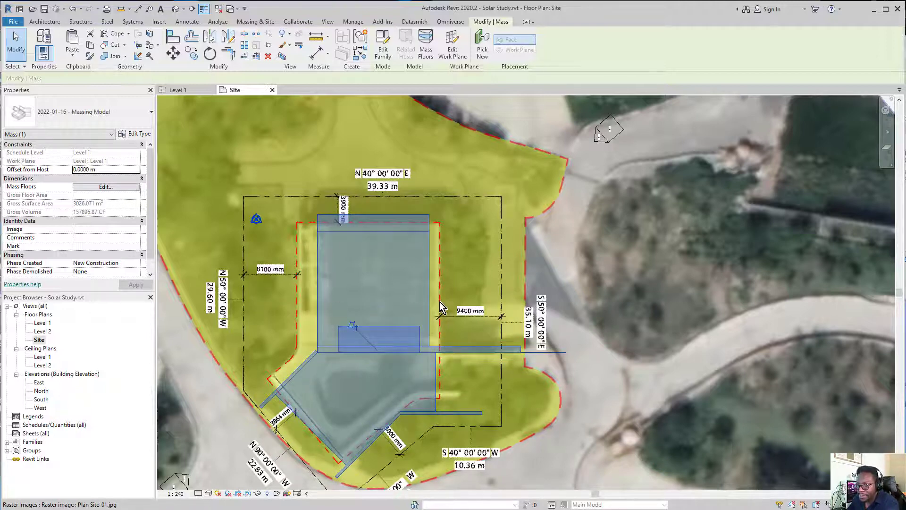
{"action": "scroll", "coordinate": [439, 307], "scroll_direction": "down", "scroll_amount": 3}
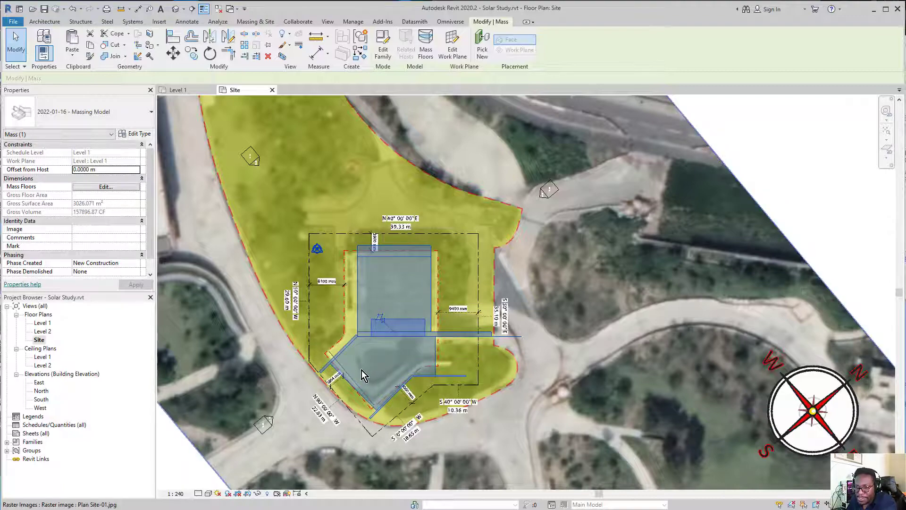
{"action": "scroll", "coordinate": [361, 370], "scroll_direction": "up", "scroll_amount": 3}
{"action": "scroll", "coordinate": [362, 370], "scroll_direction": "up", "scroll_amount": 2}
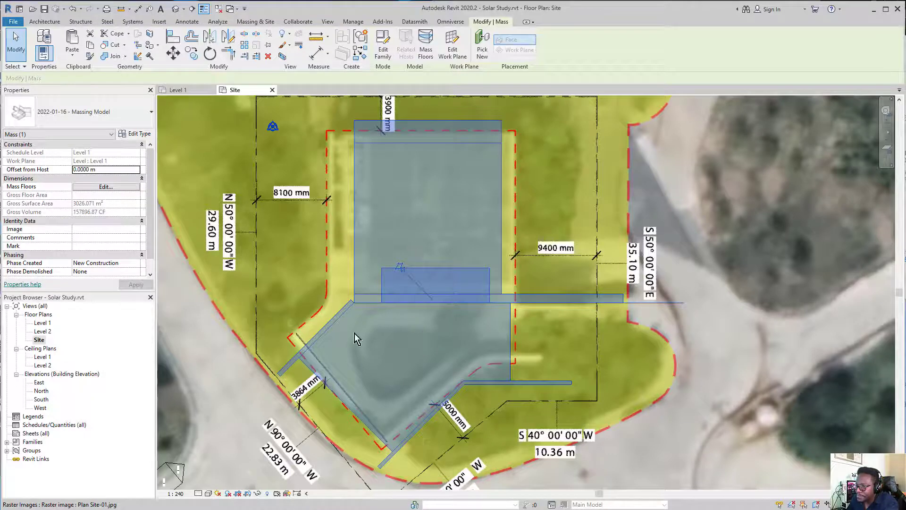
{"action": "scroll", "coordinate": [423, 334], "scroll_direction": "down", "scroll_amount": 2}
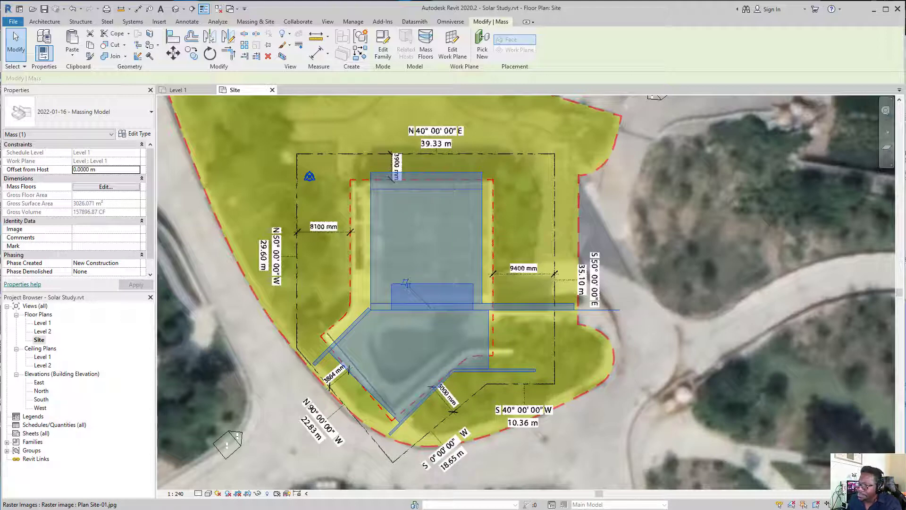
{"action": "key", "text": "Escape"}
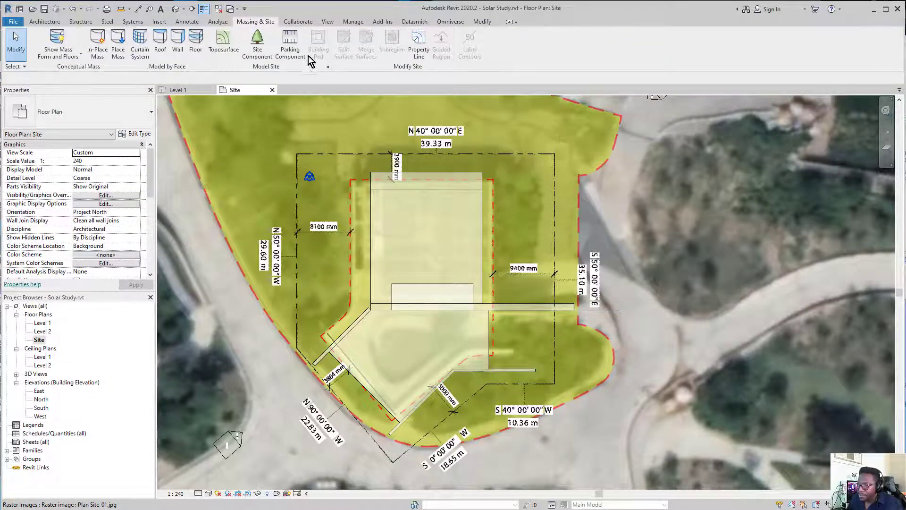
- Open the default 3D view and set its visual style to Shaded
{"action": "left_click", "coordinate": [178, 9]}
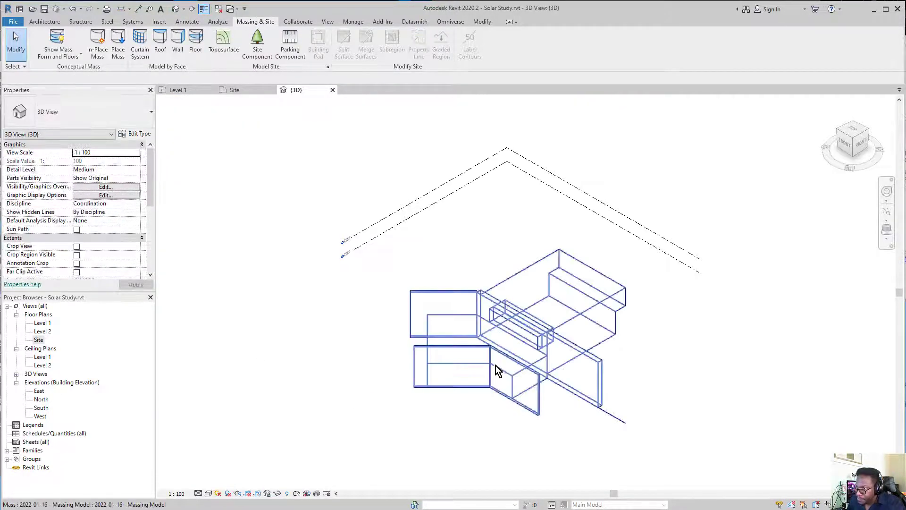
{"action": "mouse_move", "coordinate": [495, 366]}
{"action": "middle_mouse_down", "text": "shift"}
{"action": "mouse_move", "coordinate": [568, 373]}
{"action": "mouse_move", "coordinate": [586, 418]}
{"action": "mouse_move", "coordinate": [606, 437]}
{"action": "mouse_move", "coordinate": [384, 459]}
{"action": "mouse_move", "coordinate": [203, 494]}
{"action": "middle_mouse_up", "text": "shift"}
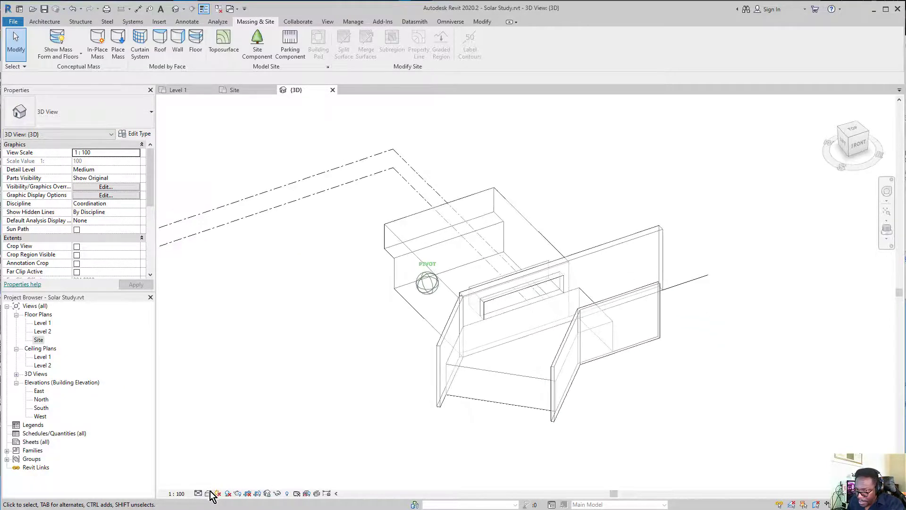
{"action": "left_click", "coordinate": [208, 493]}
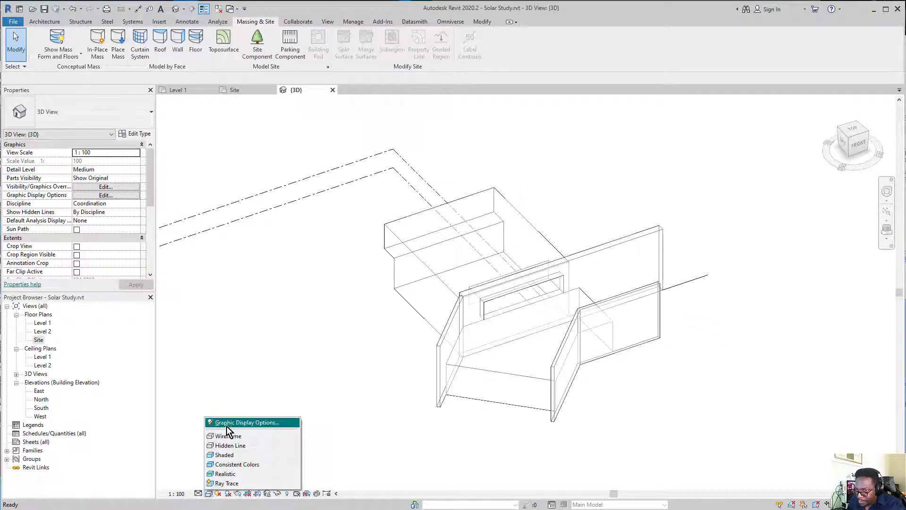
{"action": "left_click", "coordinate": [230, 455]}
{"action": "mouse_move", "coordinate": [417, 397]}
{"action": "middle_mouse_down", "text": "shift"}
{"action": "mouse_move", "coordinate": [602, 386]}
{"action": "mouse_move", "coordinate": [593, 434]}
{"action": "mouse_move", "coordinate": [606, 443]}
{"action": "mouse_move", "coordinate": [520, 358]}
{"action": "mouse_move", "coordinate": [511, 328]}
{"action": "mouse_move", "coordinate": [483, 335]}
{"action": "mouse_move", "coordinate": [492, 341]}
{"action": "middle_mouse_up", "text": "shift"}
{"action": "scroll", "coordinate": [480, 350], "scroll_direction": "down", "scroll_amount": 6}
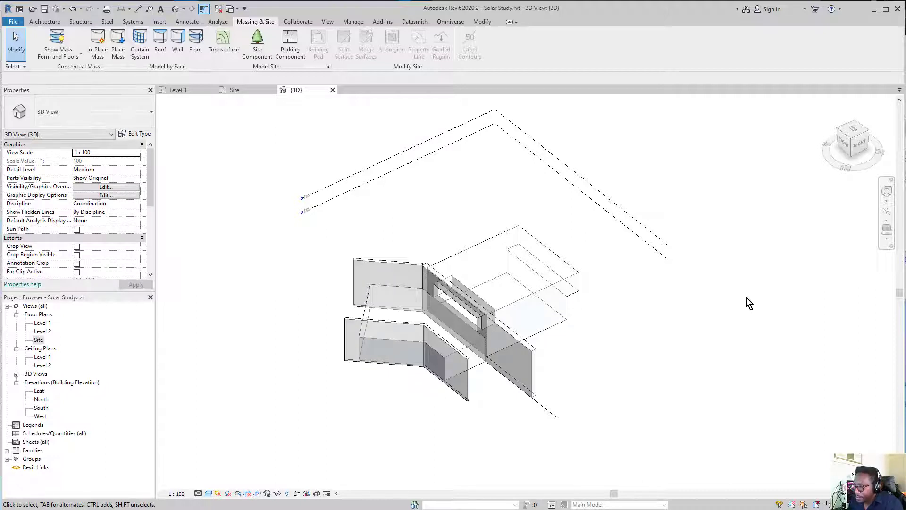
{"action": "left_click", "coordinate": [67, 56]}
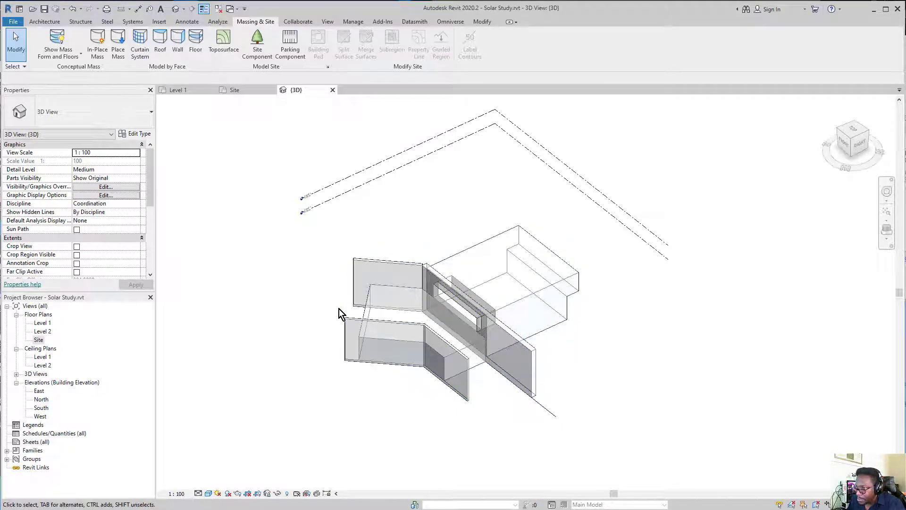
{"action": "middle_click_drag", "start_coordinate": [339, 308], "coordinate": [540, 249], "text": "shift"}
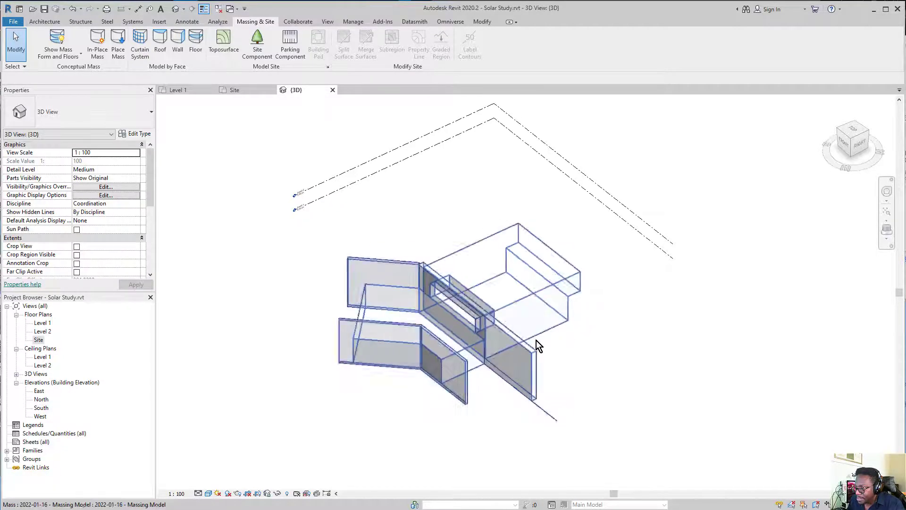
{"action": "middle_click_drag", "start_coordinate": [536, 343], "coordinate": [548, 351], "text": "shift"}
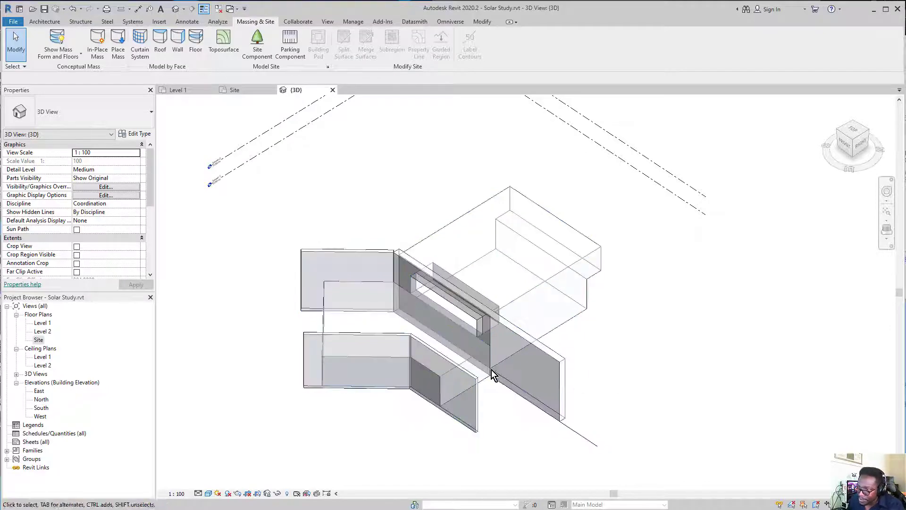
{"action": "scroll", "coordinate": [554, 379], "scroll_direction": "up", "scroll_amount": 1}
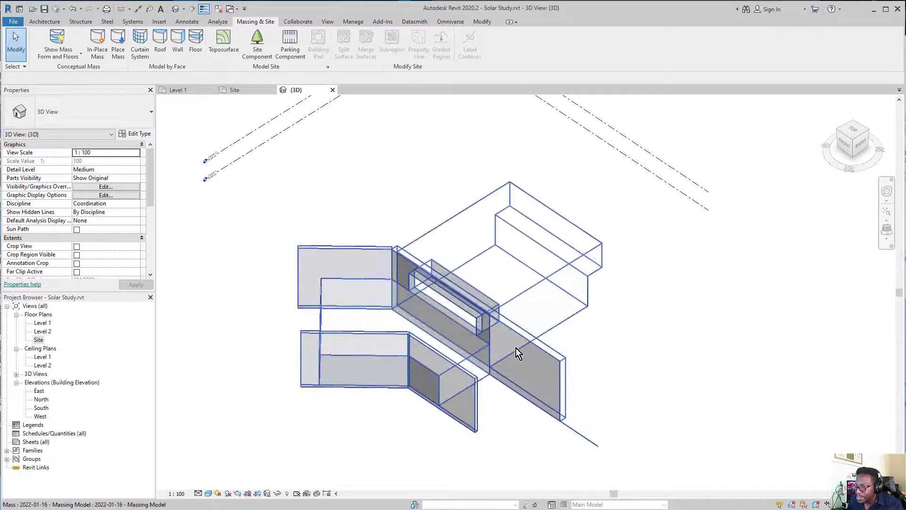
{"action": "middle_click_drag", "start_coordinate": [517, 347], "coordinate": [534, 345], "text": "shift"}
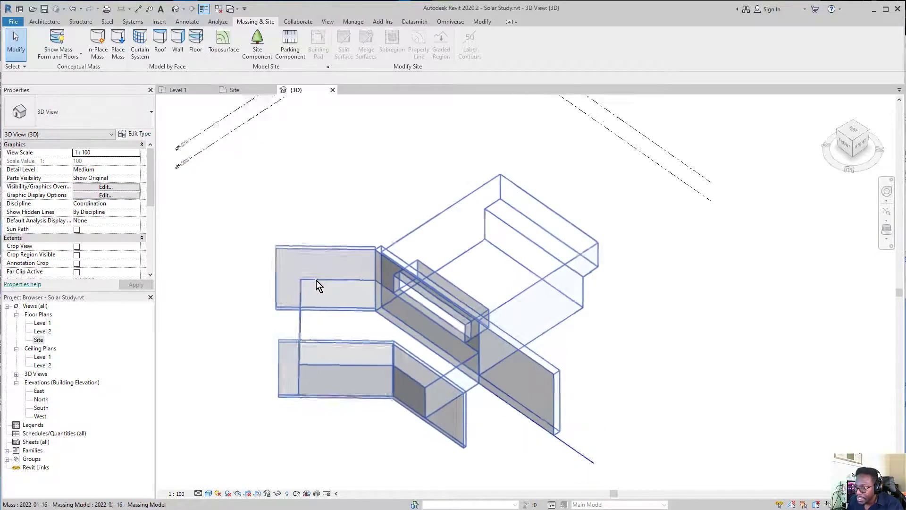
{"action": "mouse_move", "coordinate": [319, 280]}
{"action": "middle_mouse_down", "text": "shift"}
{"action": "mouse_move", "coordinate": [378, 280]}
{"action": "mouse_move", "coordinate": [415, 255]}
{"action": "middle_mouse_up", "text": "shift"}
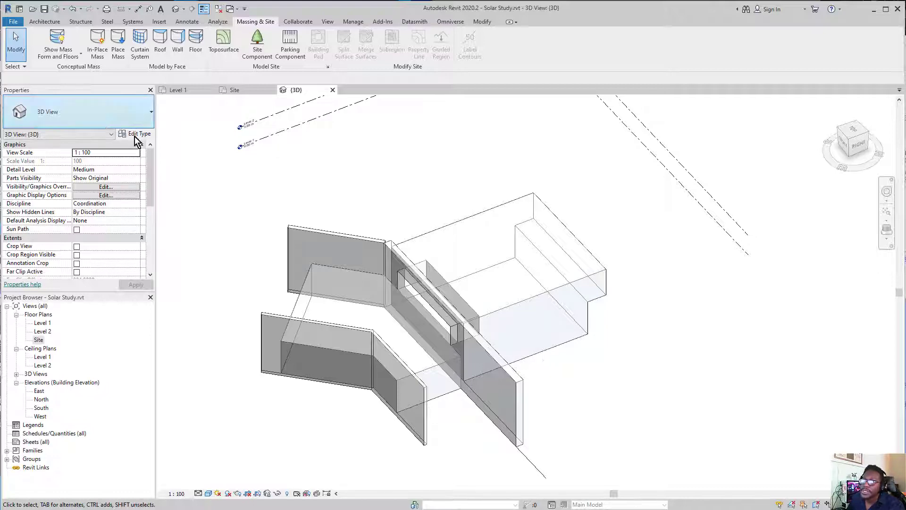
- Add mass floors to the massing model at Level 1 and Level 2
{"action": "left_click", "coordinate": [356, 239]}
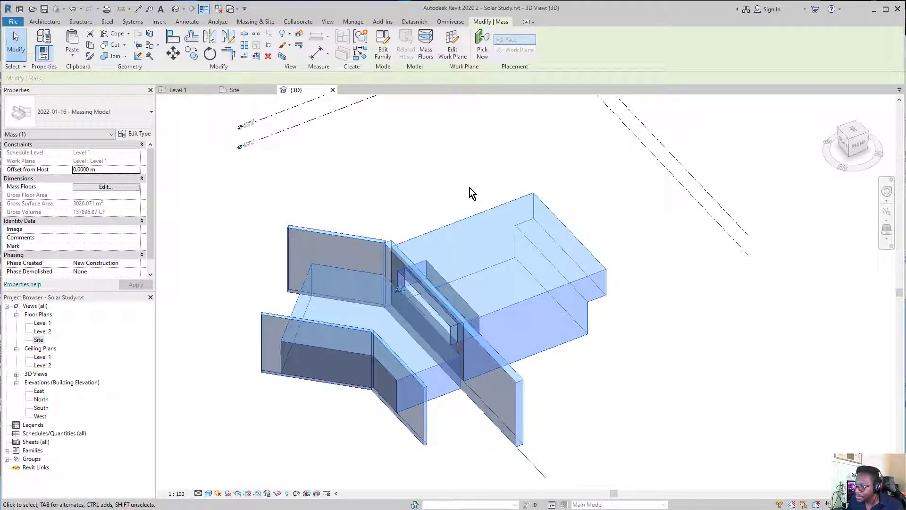
{"action": "left_click", "coordinate": [426, 46]}
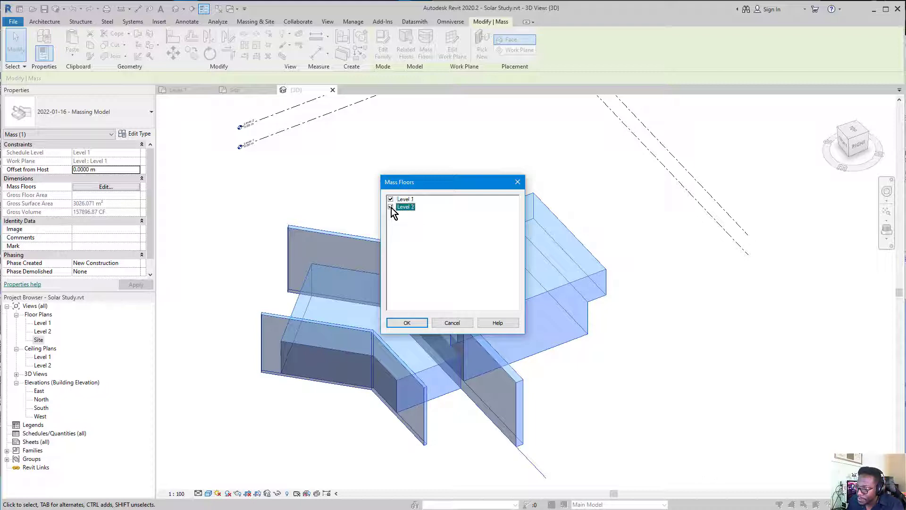
{"action": "left_click", "coordinate": [409, 322]}
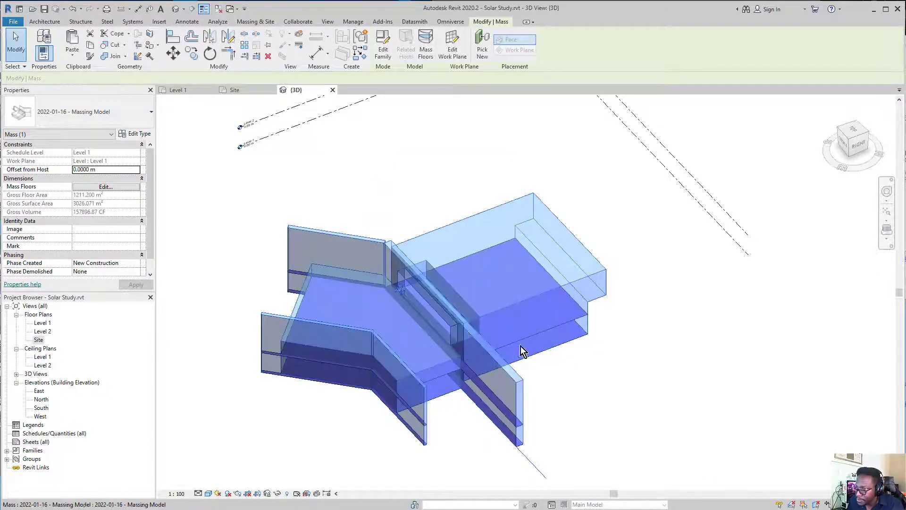
{"action": "mouse_move", "coordinate": [579, 333]}
{"action": "middle_mouse_down", "text": "shift"}
{"action": "mouse_move", "coordinate": [584, 326]}
{"action": "mouse_move", "coordinate": [324, 335]}
{"action": "mouse_move", "coordinate": [370, 324]}
{"action": "mouse_move", "coordinate": [378, 310]}
{"action": "mouse_move", "coordinate": [417, 316]}
{"action": "mouse_move", "coordinate": [402, 314]}
{"action": "mouse_move", "coordinate": [405, 357]}
{"action": "mouse_move", "coordinate": [724, 344]}
{"action": "mouse_move", "coordinate": [768, 285]}
{"action": "middle_mouse_up", "text": "shift"}
{"action": "scroll", "coordinate": [584, 323], "scroll_direction": "up", "scroll_amount": 3}
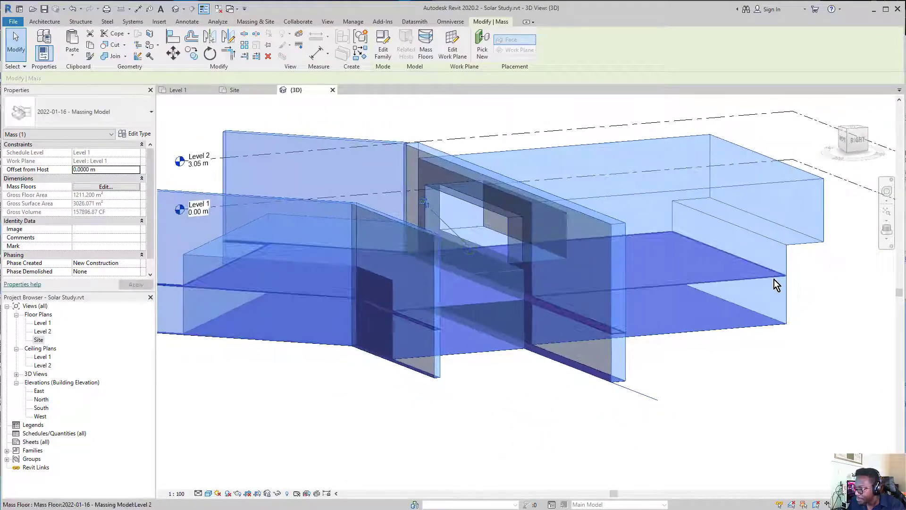
{"action": "scroll", "coordinate": [774, 284], "scroll_direction": "down", "scroll_amount": 3}
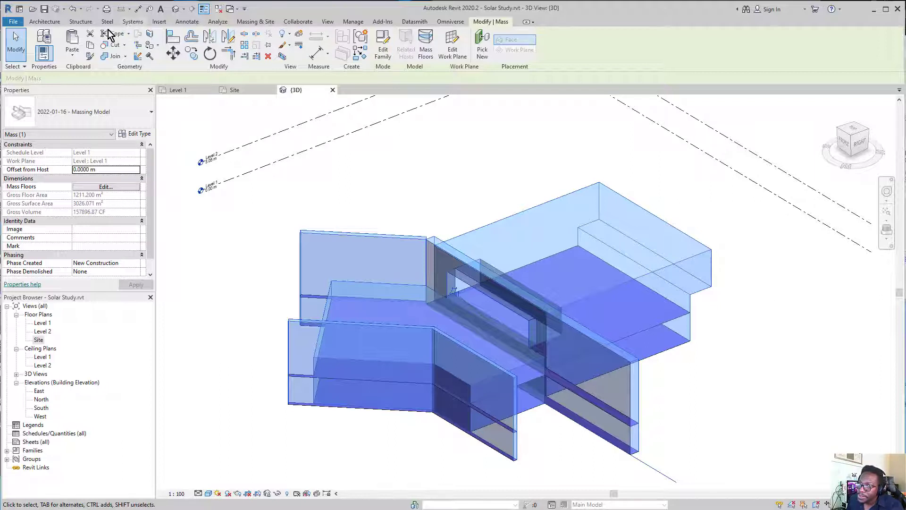
- Create Generic - 12" floors by face from the Level 1 and Level 2 mass floors
{"action": "left_click", "coordinate": [251, 22]}
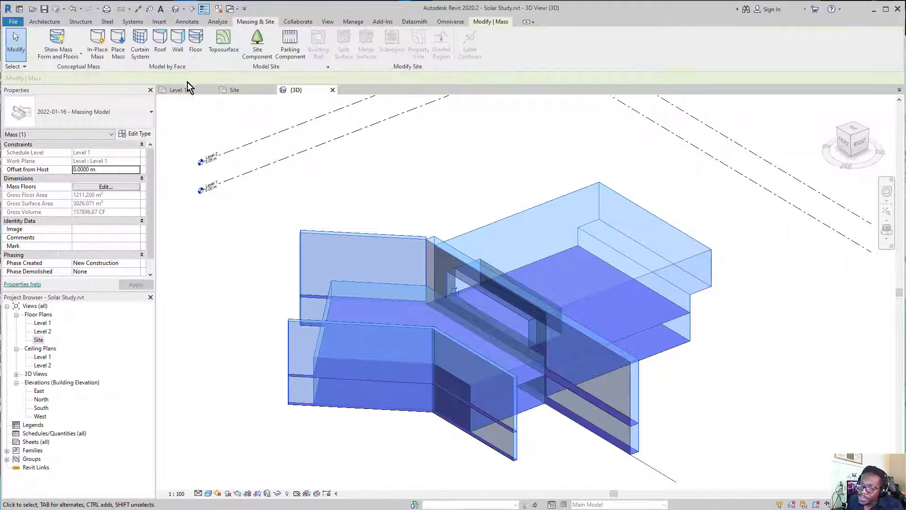
{"action": "left_click", "coordinate": [196, 42]}
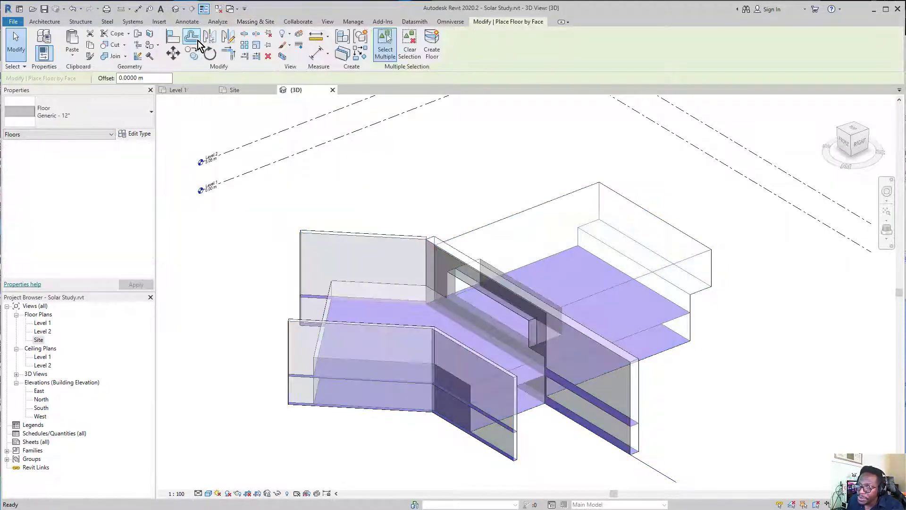
{"action": "mouse_move", "coordinate": [667, 315]}
{"action": "middle_mouse_down", "text": "shift"}
{"action": "mouse_move", "coordinate": [684, 319]}
{"action": "mouse_move", "coordinate": [664, 324]}
{"action": "mouse_move", "coordinate": [659, 308]}
{"action": "middle_mouse_up", "text": "shift"}
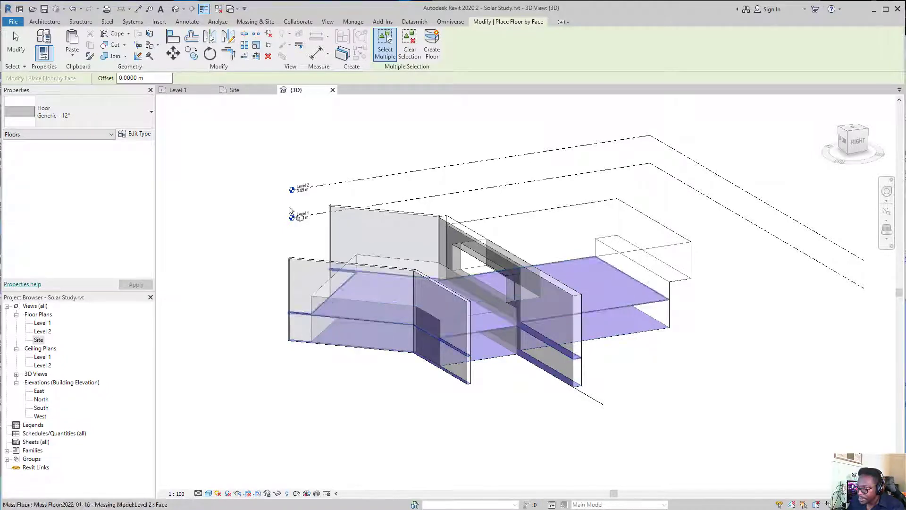
{"action": "scroll", "coordinate": [524, 314], "scroll_direction": "up", "scroll_amount": 2}
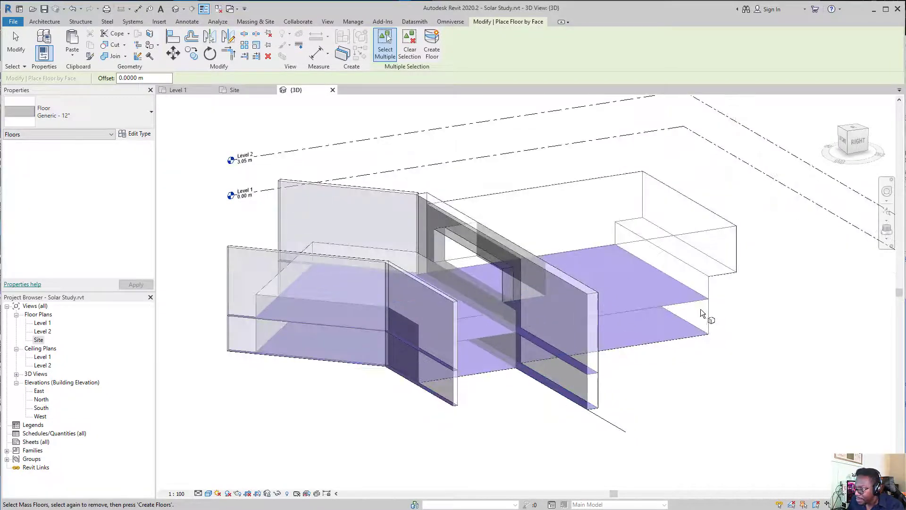
{"action": "left_click", "coordinate": [700, 306]}
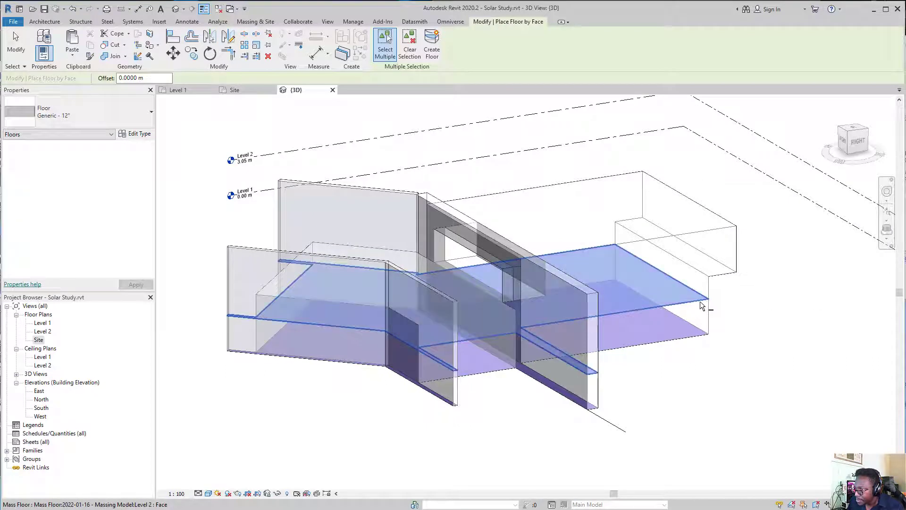
{"action": "left_click", "coordinate": [698, 334]}
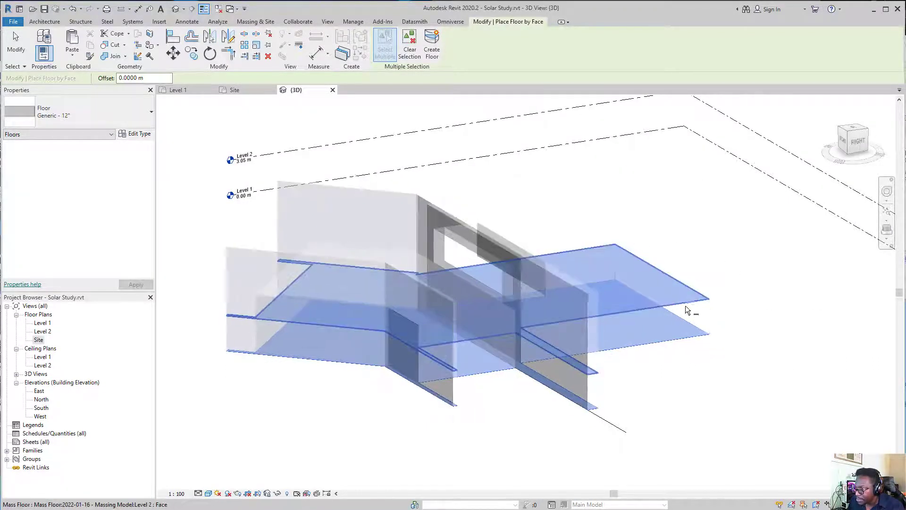
{"action": "scroll", "coordinate": [681, 304], "scroll_direction": "up", "scroll_amount": 3}
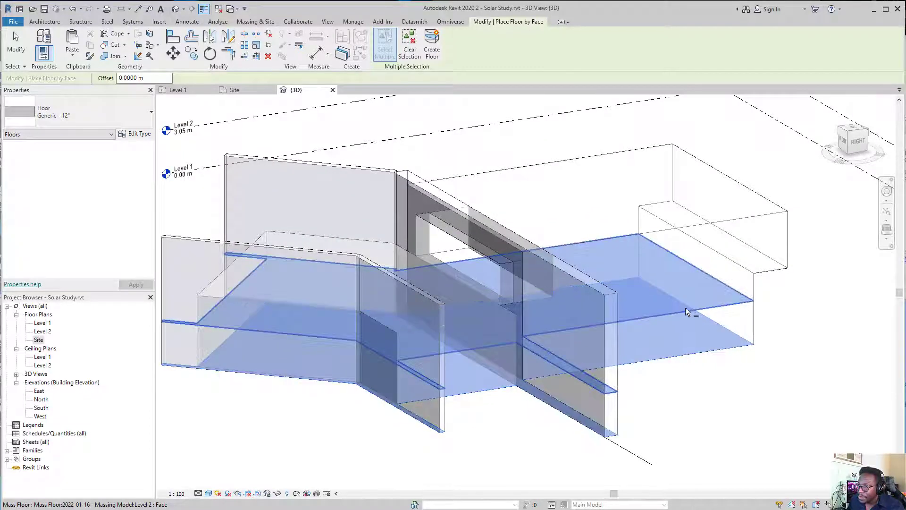
{"action": "left_click", "coordinate": [431, 47]}
{"action": "scroll", "coordinate": [740, 349], "scroll_direction": "up", "scroll_amount": 4}
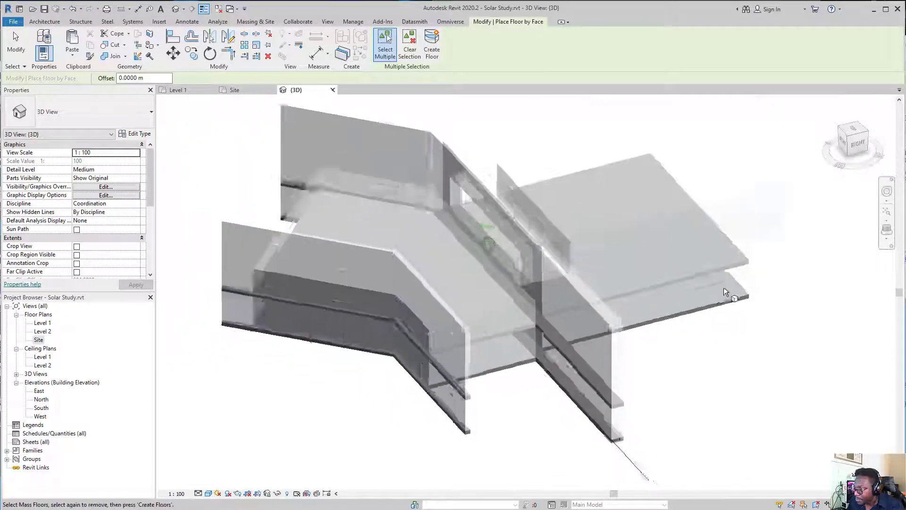
{"action": "scroll", "coordinate": [723, 287], "scroll_direction": "down", "scroll_amount": 4}
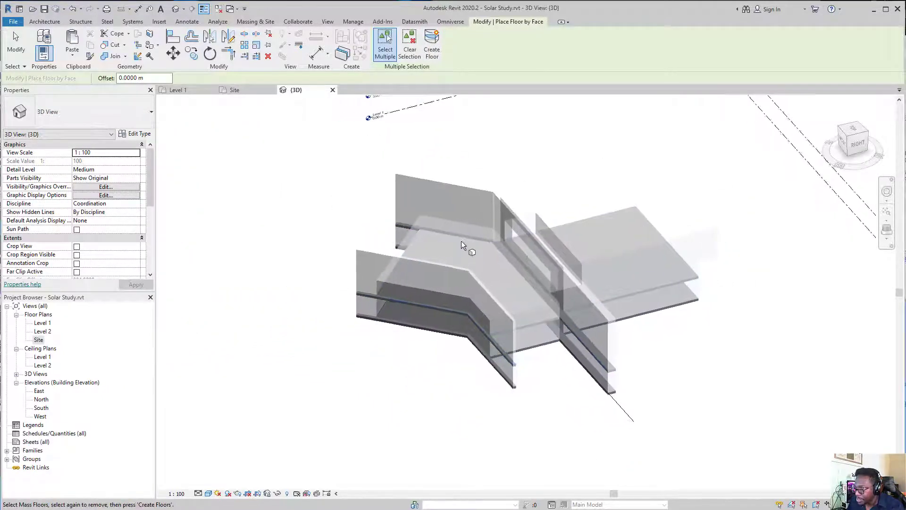
- Create Generic - 8" walls by face on the rear block's long side and on the long dividing wall with the opening
{"action": "middle_click_drag", "start_coordinate": [461, 242], "coordinate": [545, 326], "text": "shift"}
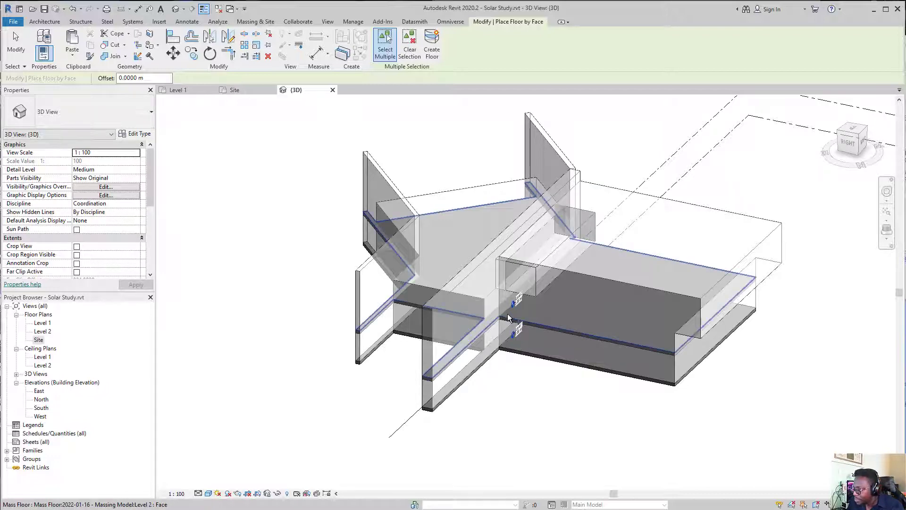
{"action": "scroll", "coordinate": [507, 314], "scroll_direction": "up", "scroll_amount": 2}
{"action": "middle_click_drag", "start_coordinate": [508, 313], "coordinate": [509, 311], "text": "shift"}
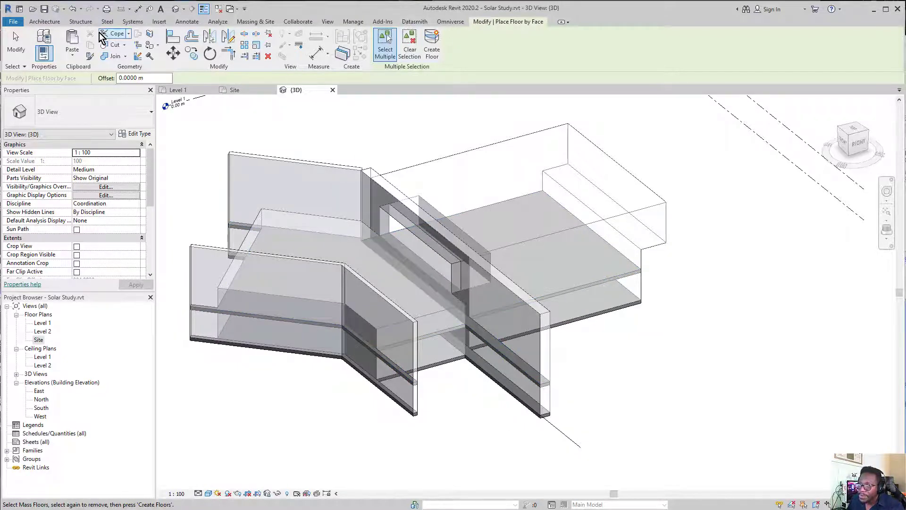
{"action": "left_click", "coordinate": [255, 21]}
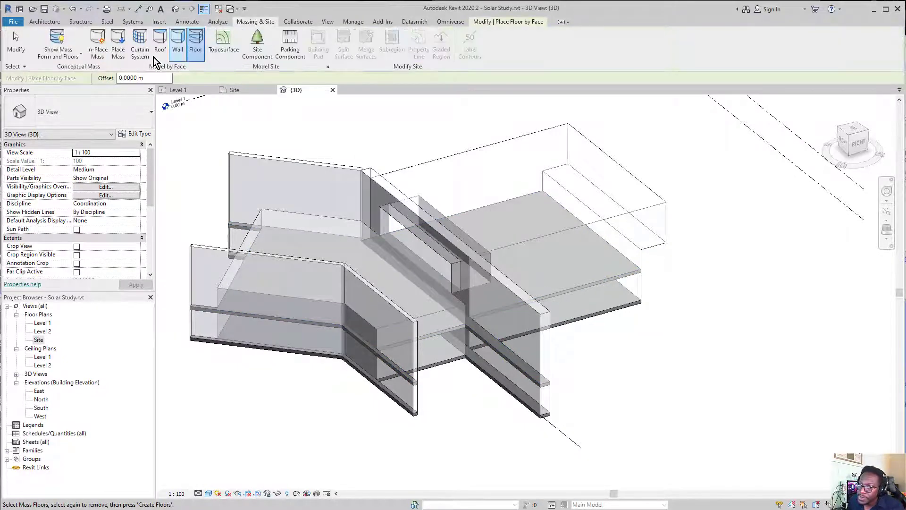
{"action": "left_click", "coordinate": [183, 49]}
{"action": "left_click", "coordinate": [176, 49]}
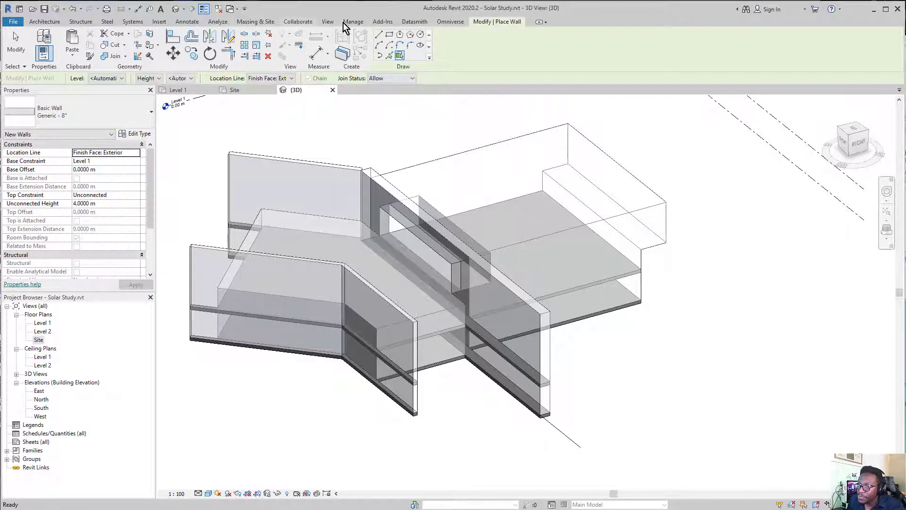
{"action": "left_click", "coordinate": [244, 22]}
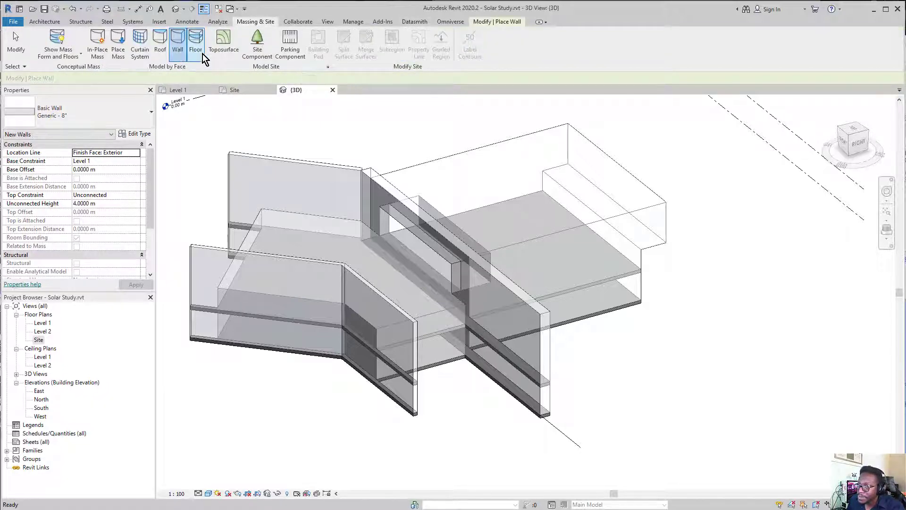
{"action": "left_click", "coordinate": [642, 290]}
{"action": "middle_click_drag", "start_coordinate": [563, 319], "coordinate": [508, 339], "text": "shift"}
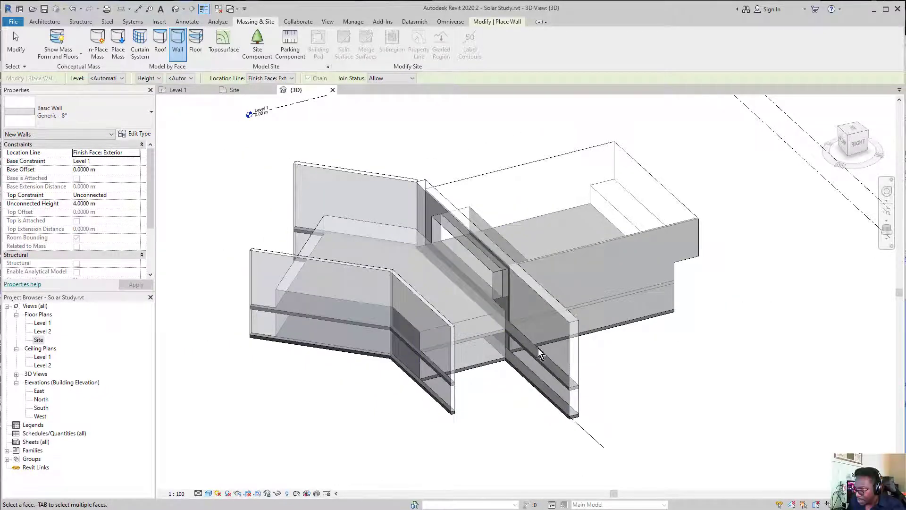
{"action": "left_click", "coordinate": [561, 319]}
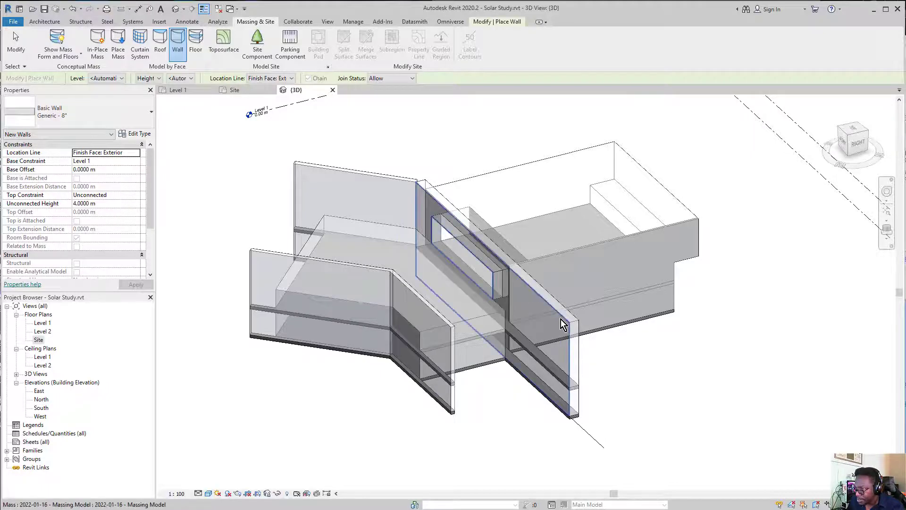
- Add Generic - 8" walls by face to the remaining vertical faces of the front wing and rear block
{"action": "middle_click_drag", "start_coordinate": [522, 353], "coordinate": [682, 339], "text": "shift"}
{"action": "scroll", "coordinate": [683, 339], "scroll_direction": "up", "scroll_amount": 2}
{"action": "left_click", "coordinate": [681, 331]}
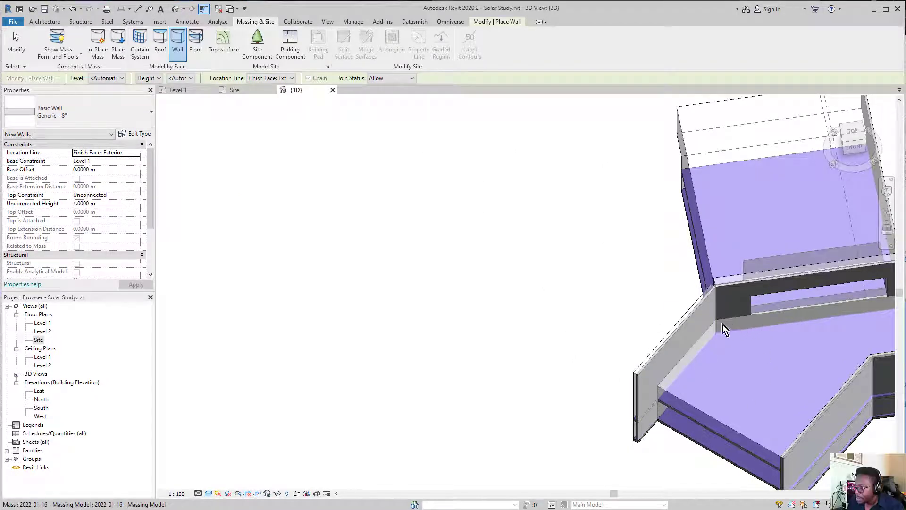
{"action": "middle_click_drag", "start_coordinate": [696, 256], "coordinate": [727, 400], "text": "shift"}
{"action": "left_click", "coordinate": [615, 323]}
- Create a Generic - 12" roof by face on the top face of the rear block
{"action": "middle_click_drag", "start_coordinate": [730, 395], "coordinate": [246, 95], "text": "shift"}
{"action": "left_click", "coordinate": [163, 49]}
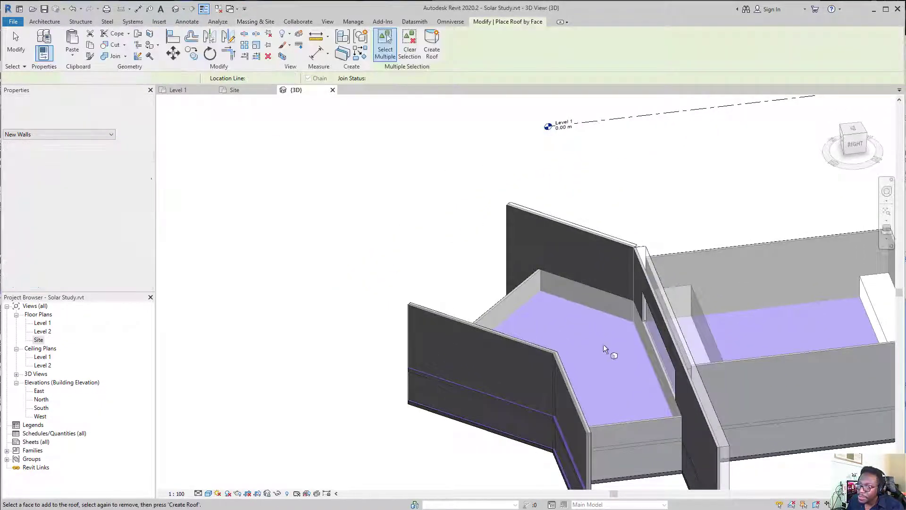
{"action": "left_click", "coordinate": [698, 252]}
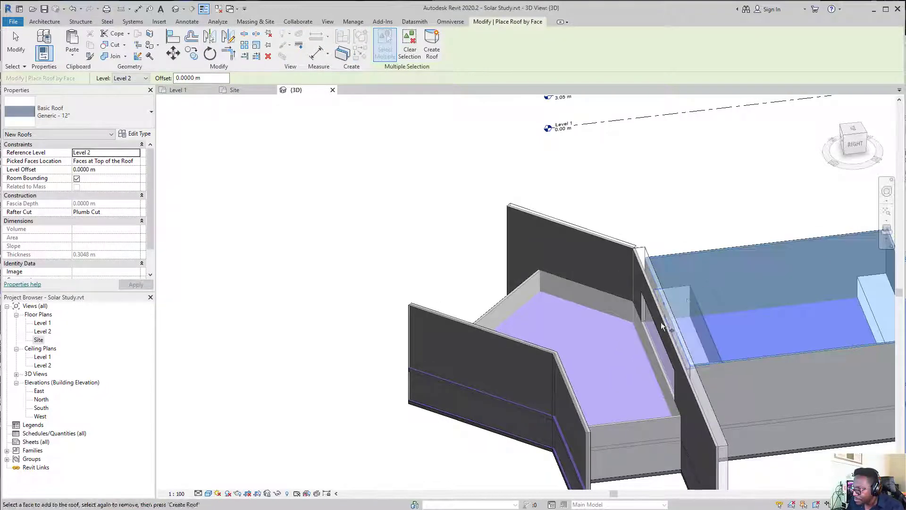
{"action": "scroll", "coordinate": [644, 329], "scroll_direction": "down", "scroll_amount": 5}
{"action": "middle_click_drag", "start_coordinate": [647, 328], "coordinate": [539, 276], "text": "shift"}
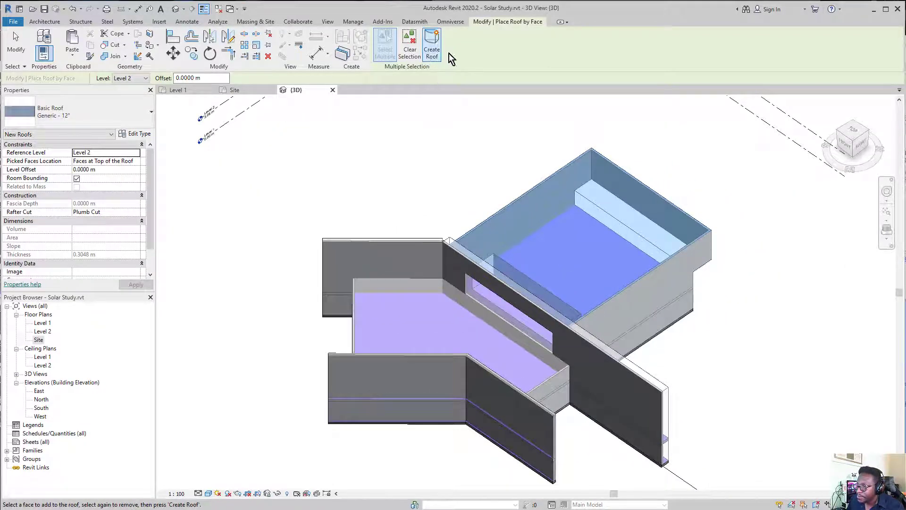
{"action": "left_click", "coordinate": [430, 50]}
{"action": "mouse_move", "coordinate": [533, 442]}
{"action": "middle_mouse_down", "text": "shift"}
{"action": "mouse_move", "coordinate": [516, 446]}
{"action": "mouse_move", "coordinate": [516, 409]}
{"action": "middle_mouse_up", "text": "shift"}
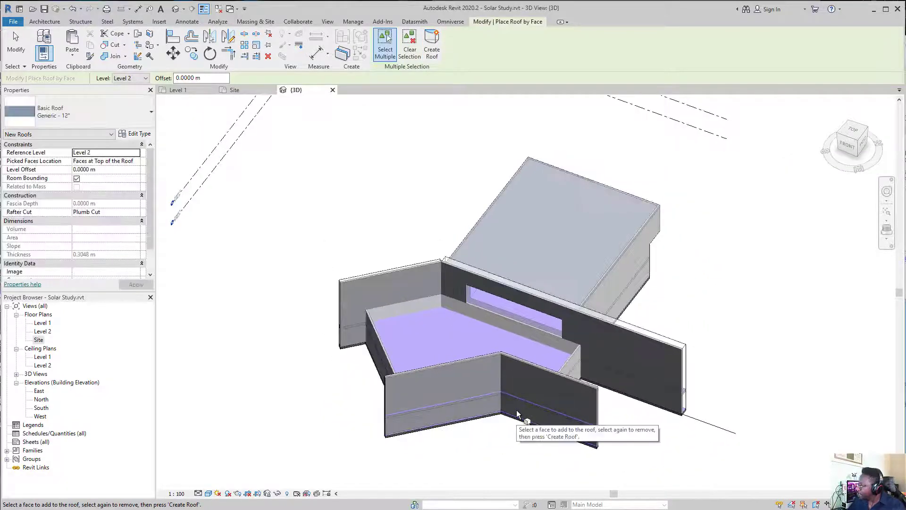
{"action": "scroll", "coordinate": [516, 386], "scroll_direction": "up", "scroll_amount": 2}
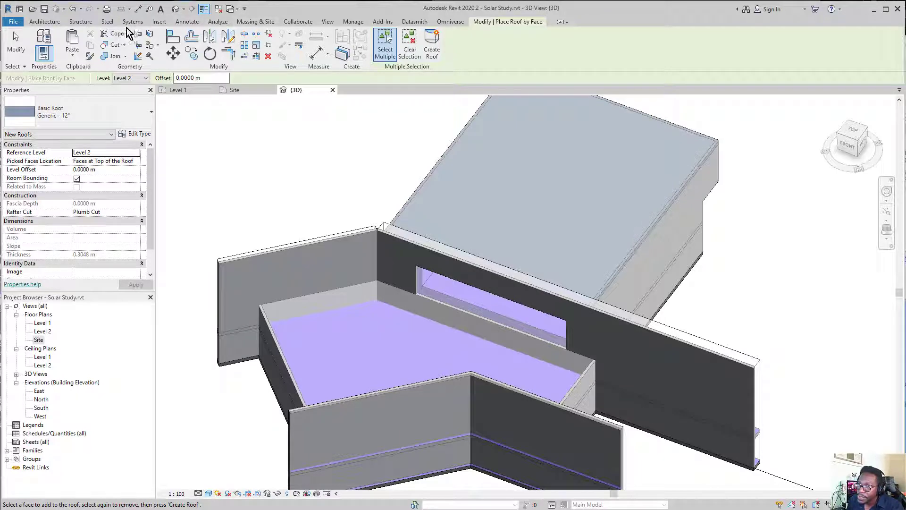
- Switch the mass display to Show Mass by View Settings so only the floors, walls and roof are shown
{"action": "left_click", "coordinate": [258, 22]}
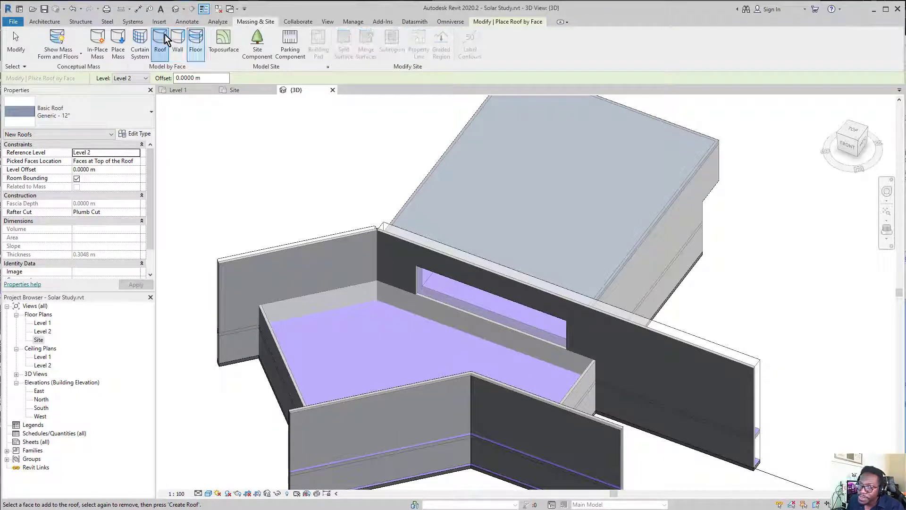
{"action": "left_click", "coordinate": [58, 38]}
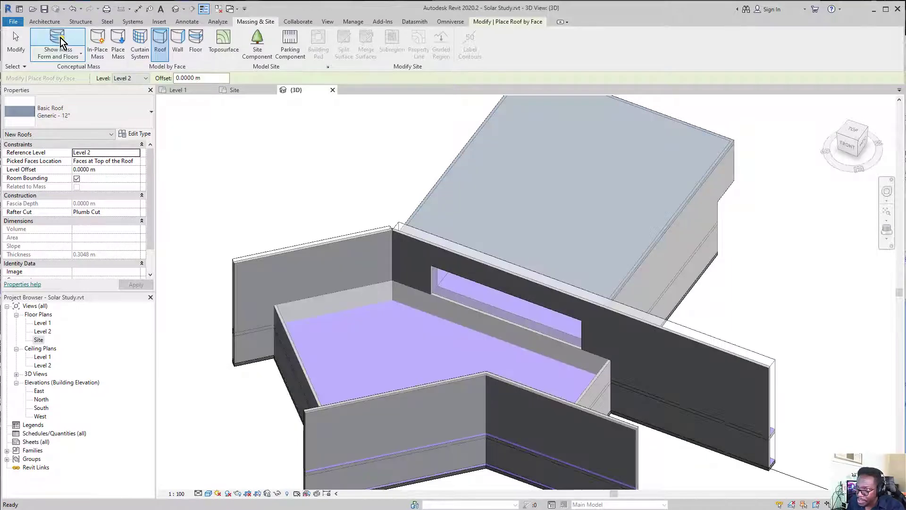
{"action": "left_click", "coordinate": [60, 41]}
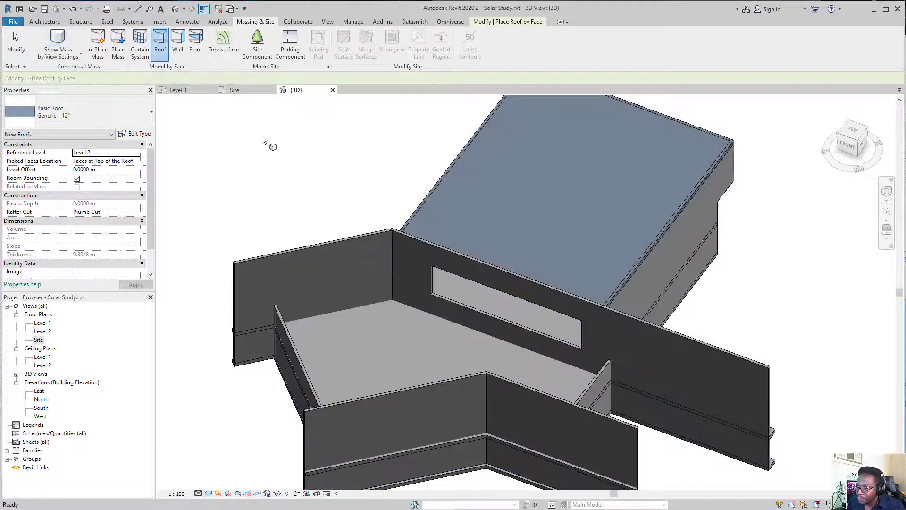
- Examine the floors, walls and roof from several sides in 3D and leave the roof command
{"action": "middle_click_drag", "start_coordinate": [262, 141], "coordinate": [481, 275], "text": "shift"}
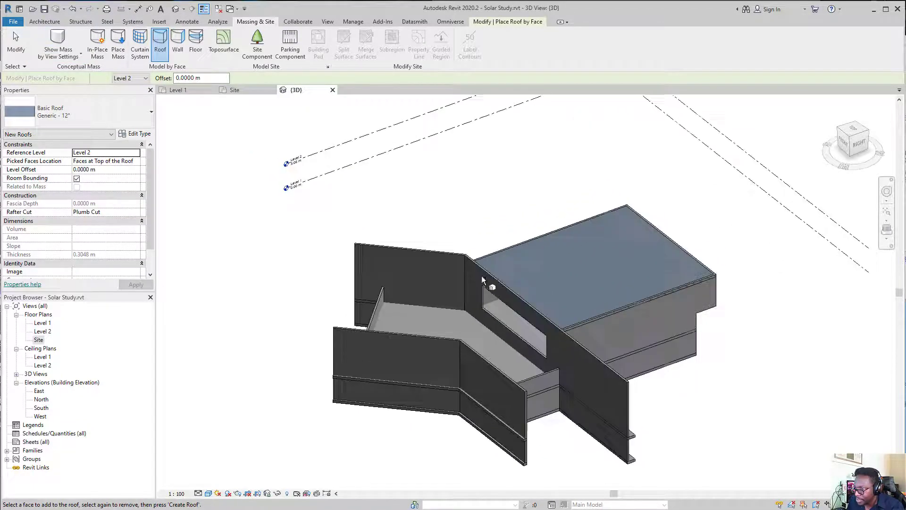
{"action": "mouse_move", "coordinate": [724, 463]}
{"action": "middle_mouse_down", "text": "shift"}
{"action": "mouse_move", "coordinate": [590, 408]}
{"action": "mouse_move", "coordinate": [525, 276]}
{"action": "mouse_move", "coordinate": [535, 296]}
{"action": "middle_mouse_up", "text": "shift"}
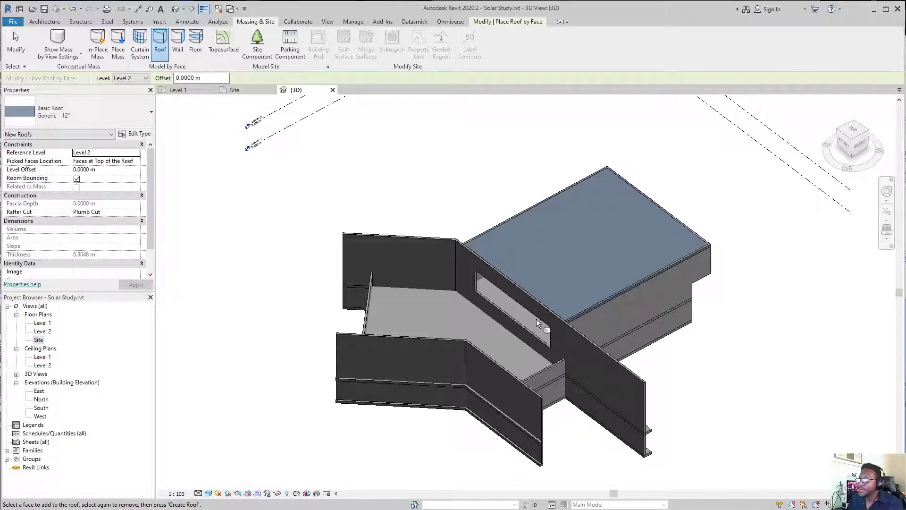
{"action": "middle_click_drag", "start_coordinate": [707, 392], "coordinate": [570, 285], "text": "shift"}
{"action": "scroll", "coordinate": [538, 337], "scroll_direction": "up", "scroll_amount": 3}
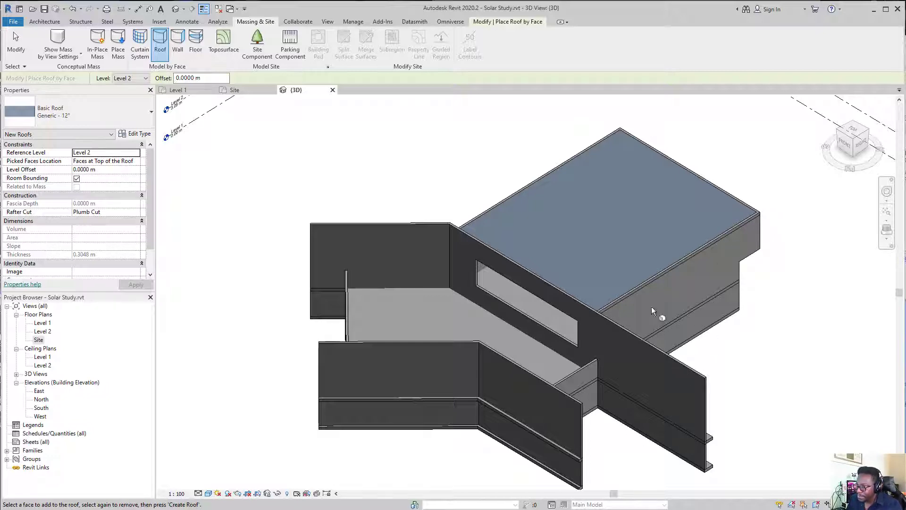
{"action": "middle_click_drag", "start_coordinate": [652, 307], "coordinate": [556, 292], "text": "shift"}
{"action": "scroll", "coordinate": [557, 292], "scroll_direction": "down", "scroll_amount": 3}
{"action": "key", "text": "Escape"}
{"action": "key", "text": "Escape"}
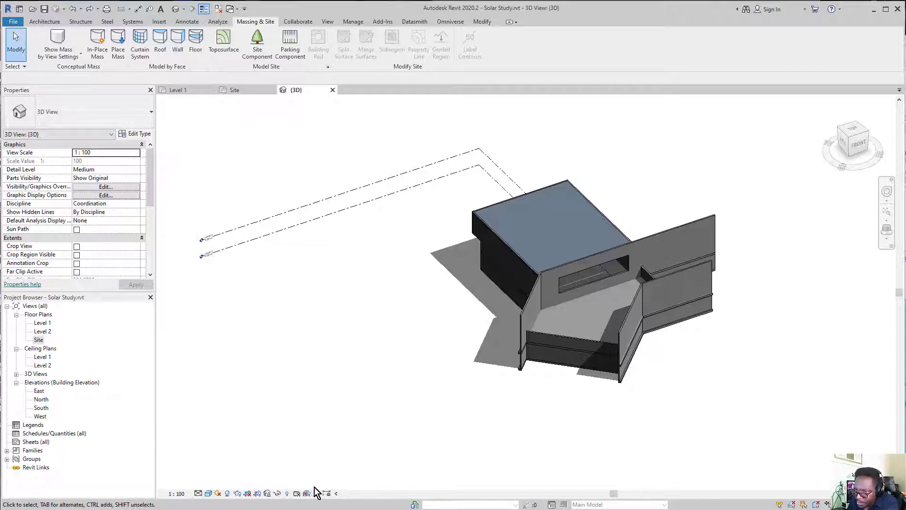
- Display shadows and turn the sun path on in the 3D view, using the specified project location, date and time
{"action": "left_click", "coordinate": [227, 494]}
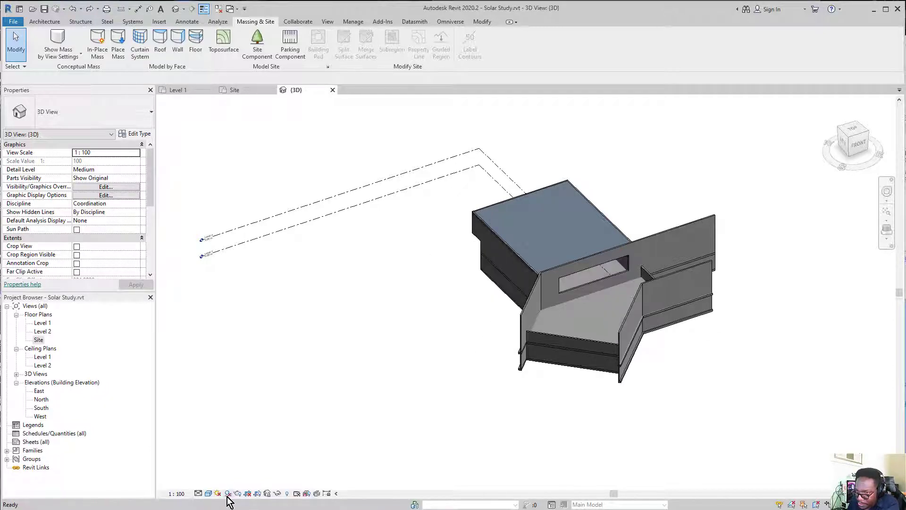
{"action": "left_click", "coordinate": [228, 494]}
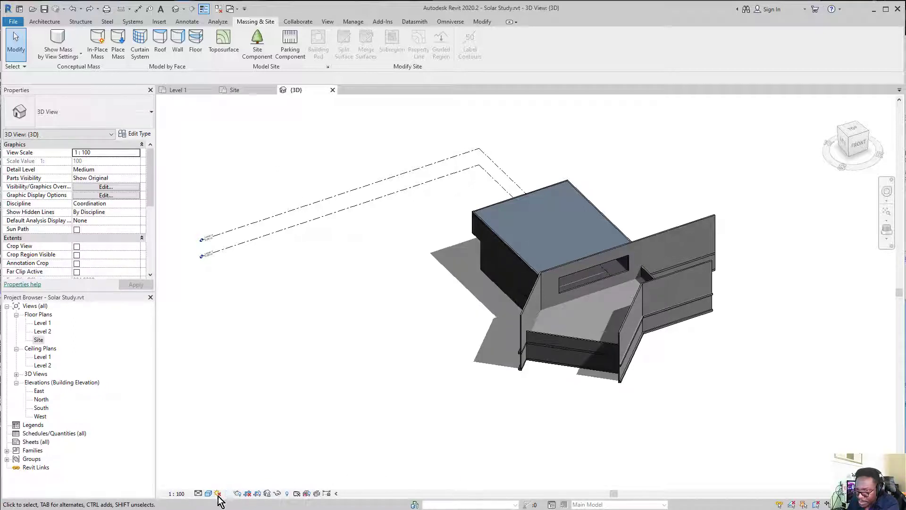
{"action": "left_click", "coordinate": [218, 494]}
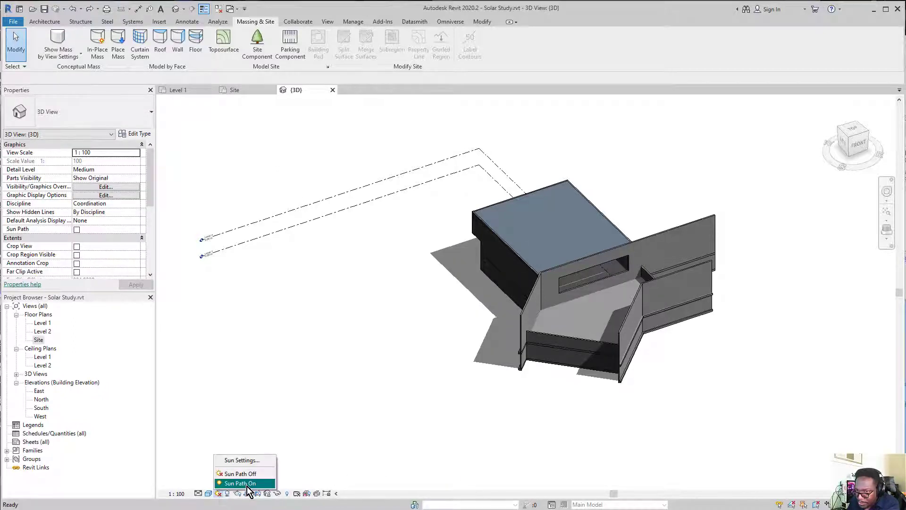
{"action": "left_click", "coordinate": [247, 483]}
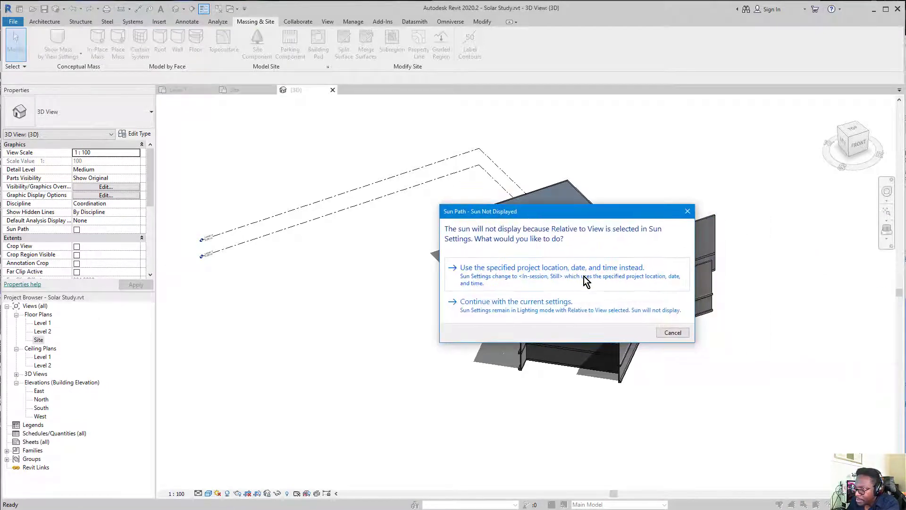
{"action": "left_click", "coordinate": [566, 273]}
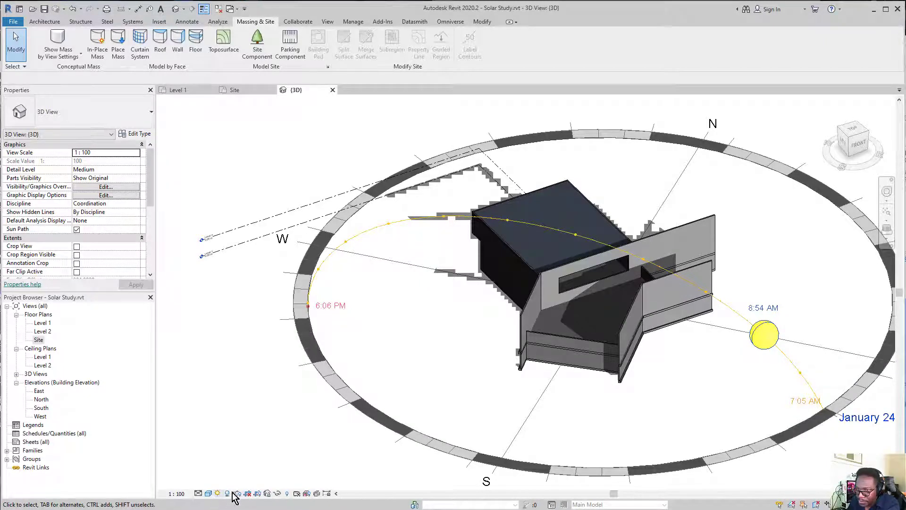
- Configure the sun settings as a Single Day study with the Summer Solstice Solar Study preset running from sunrise to sunset
{"action": "left_click", "coordinate": [216, 494]}
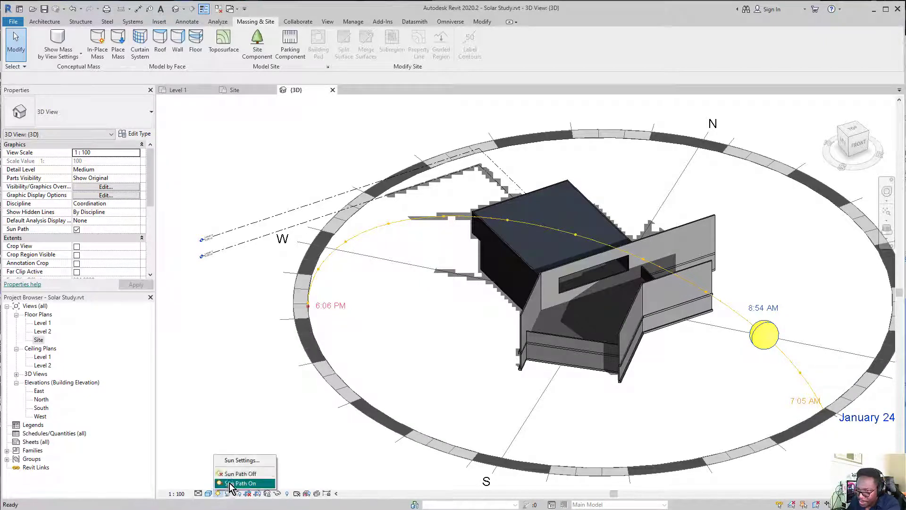
{"action": "left_click", "coordinate": [244, 461]}
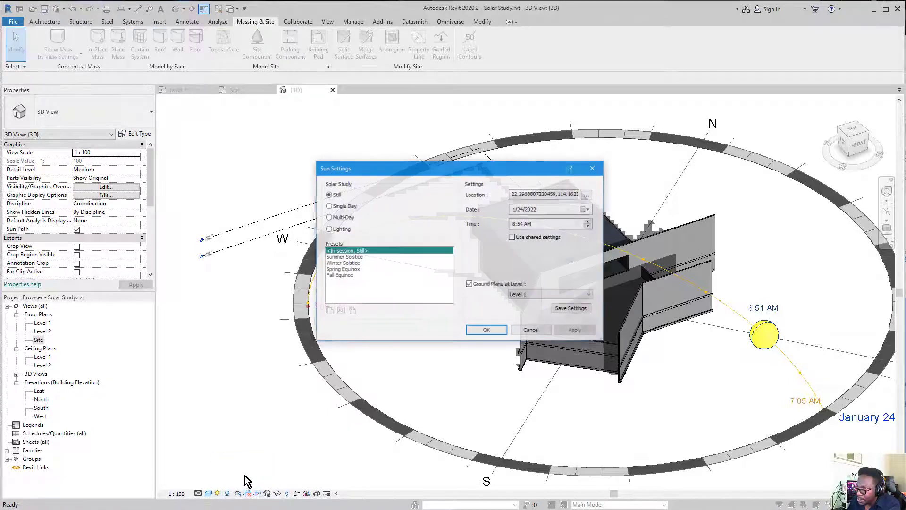
{"action": "left_click", "coordinate": [343, 212]}
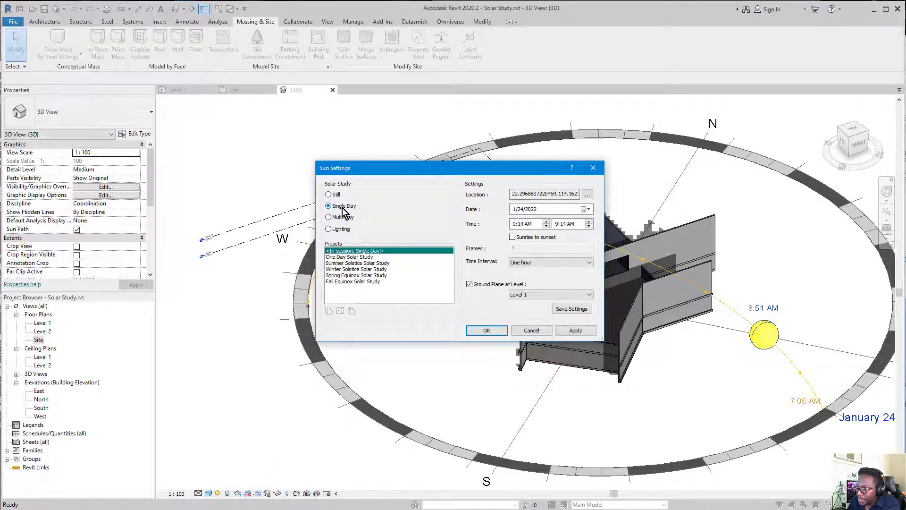
{"action": "left_click", "coordinate": [512, 237]}
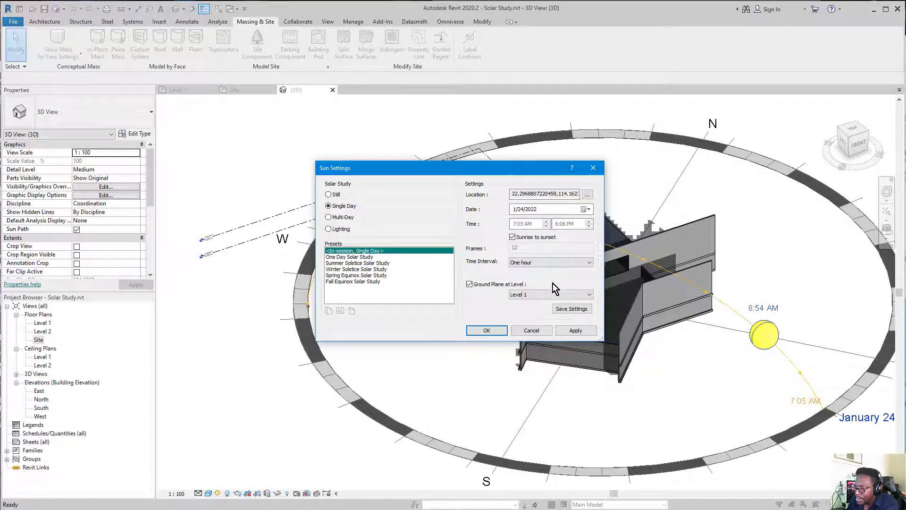
{"action": "left_click", "coordinate": [485, 331]}
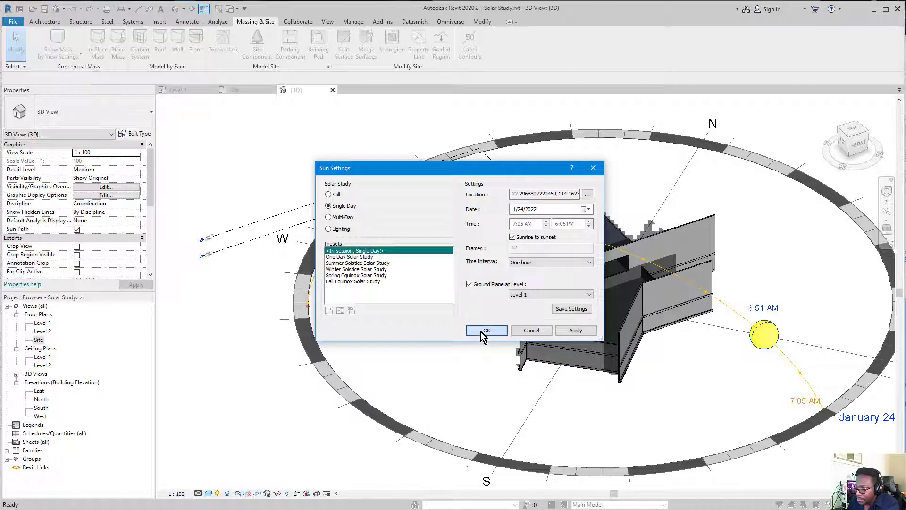
{"action": "left_click", "coordinate": [357, 263]}
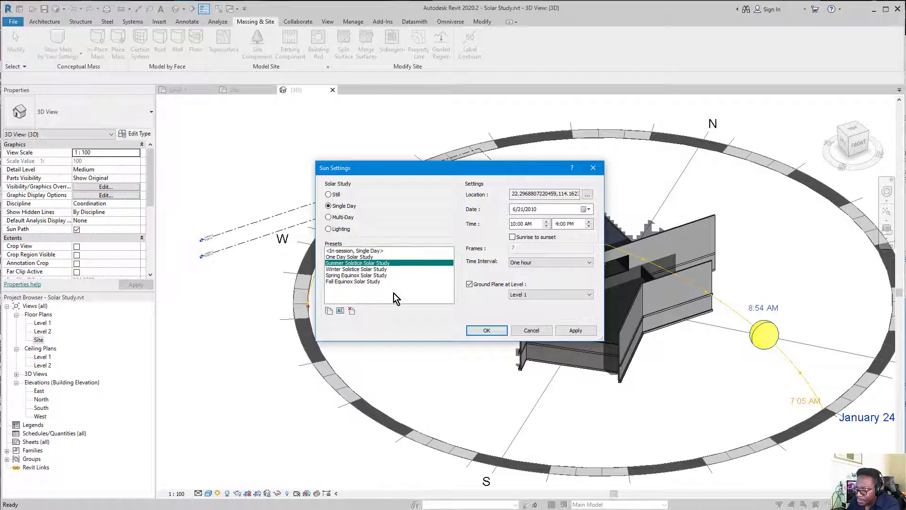
{"action": "left_click", "coordinate": [523, 238]}
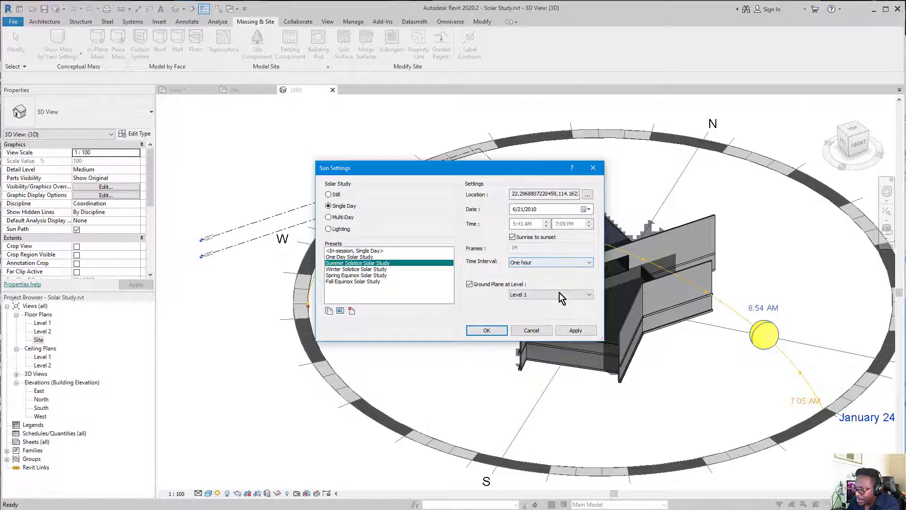
{"action": "left_click", "coordinate": [486, 330]}
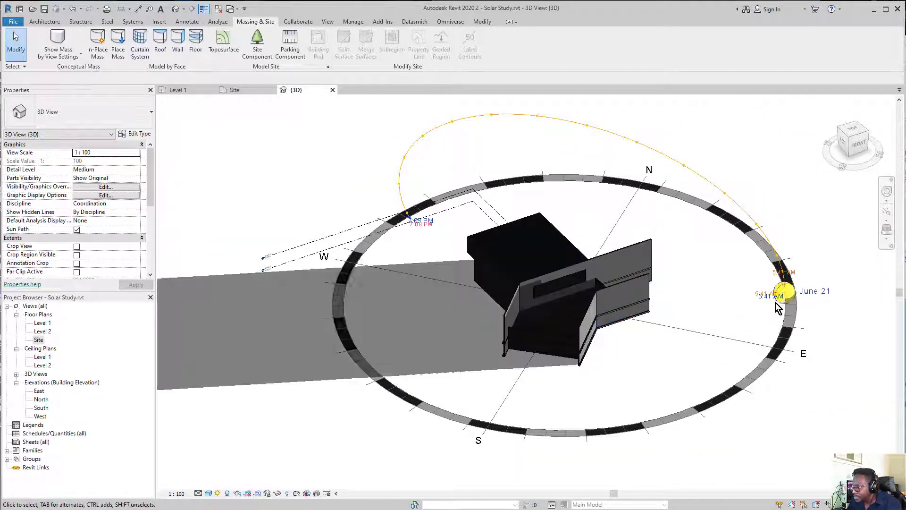
- Try moving the sun along its June 21 path to 8:41 AM, and undo the move
{"action": "left_click", "coordinate": [794, 299]}
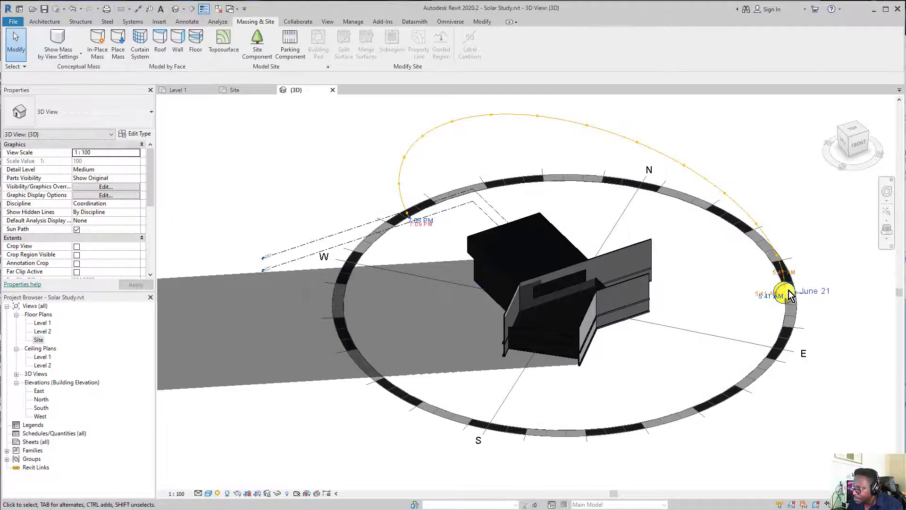
{"action": "left_click_drag", "start_coordinate": [784, 263], "coordinate": [739, 222]}
{"action": "left_click", "coordinate": [738, 205]}
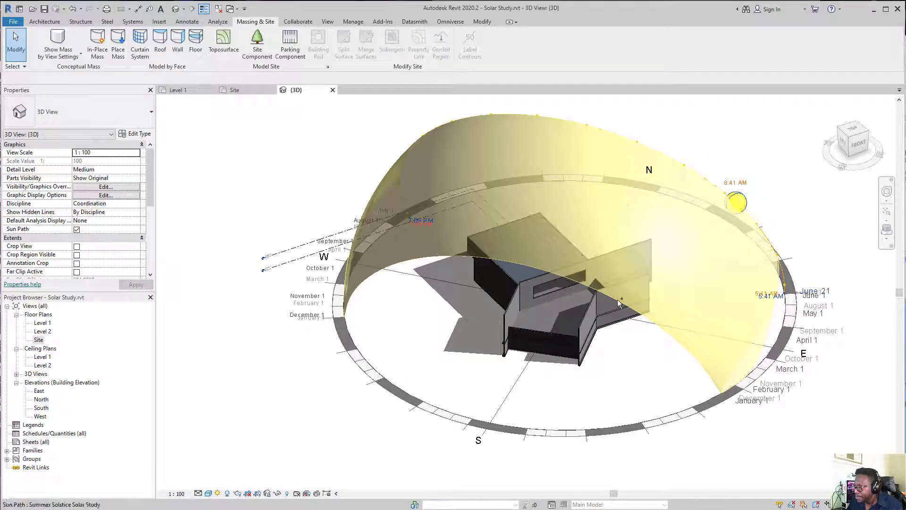
{"action": "key", "text": "ctrl+z"}
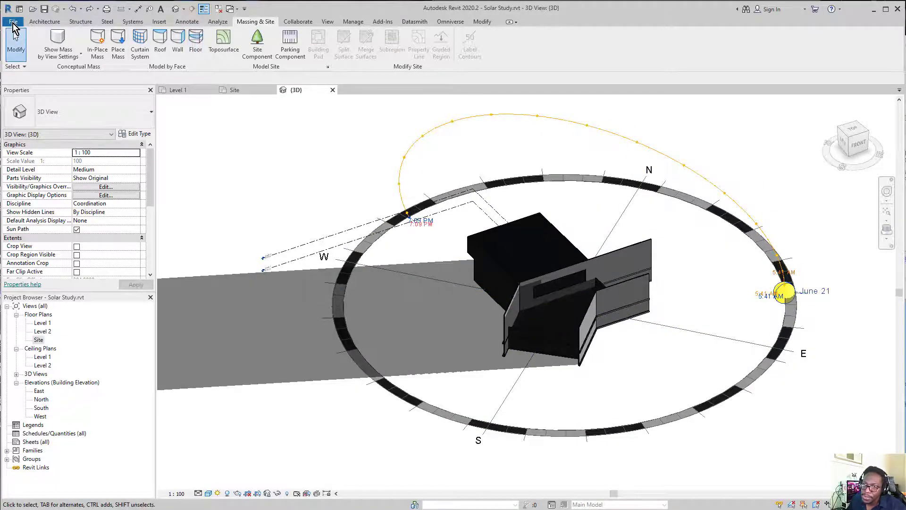
- Start exporting the solar study as an animation with all frames and the time and date stamp included
{"action": "left_click", "coordinate": [13, 21]}
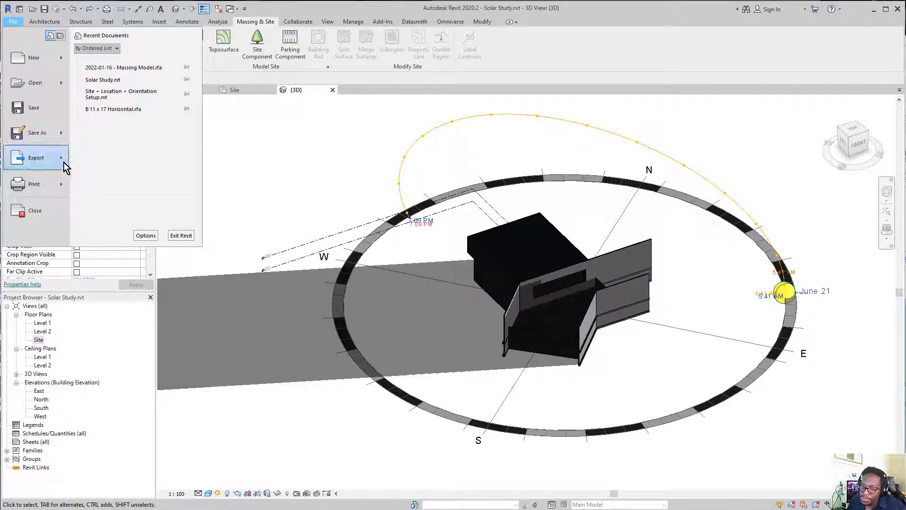
{"action": "mouse_move", "coordinate": [65, 165]}
{"action": "scroll", "coordinate": [134, 222], "scroll_direction": "down", "scroll_amount": 3}
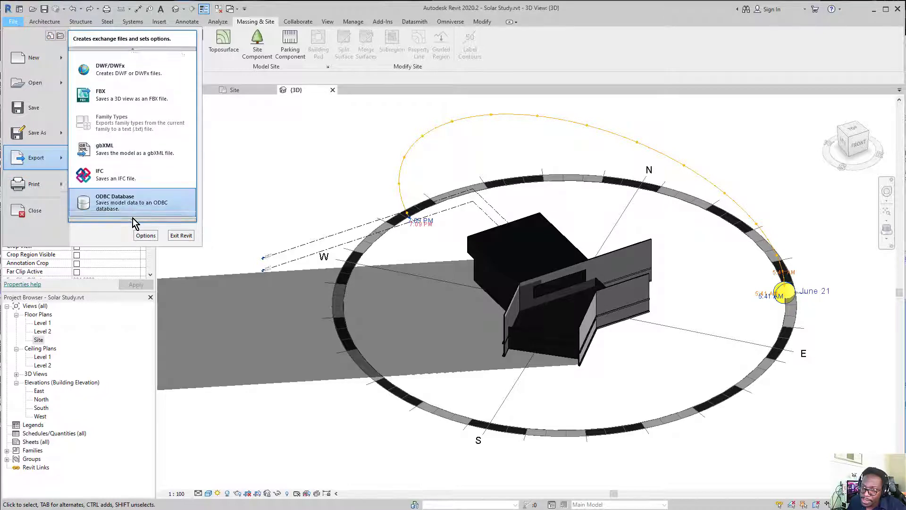
{"action": "mouse_move", "coordinate": [158, 174]}
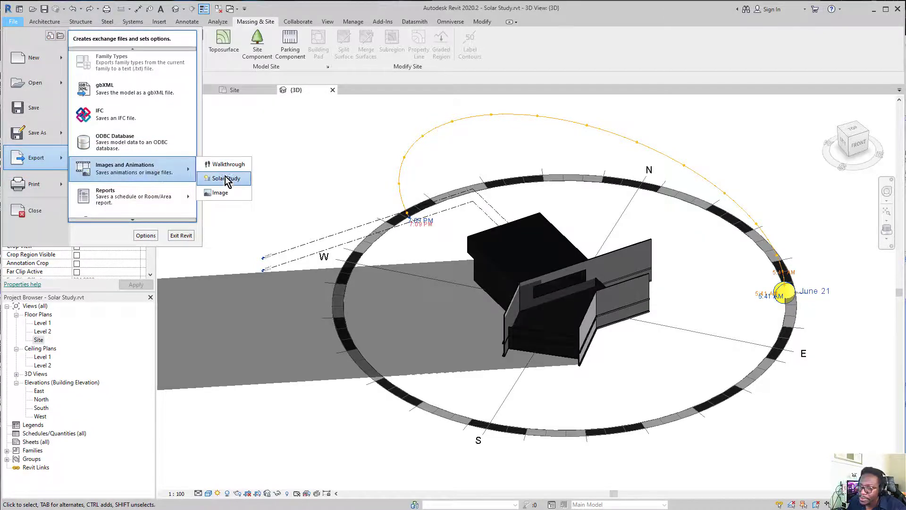
{"action": "left_click", "coordinate": [226, 179]}
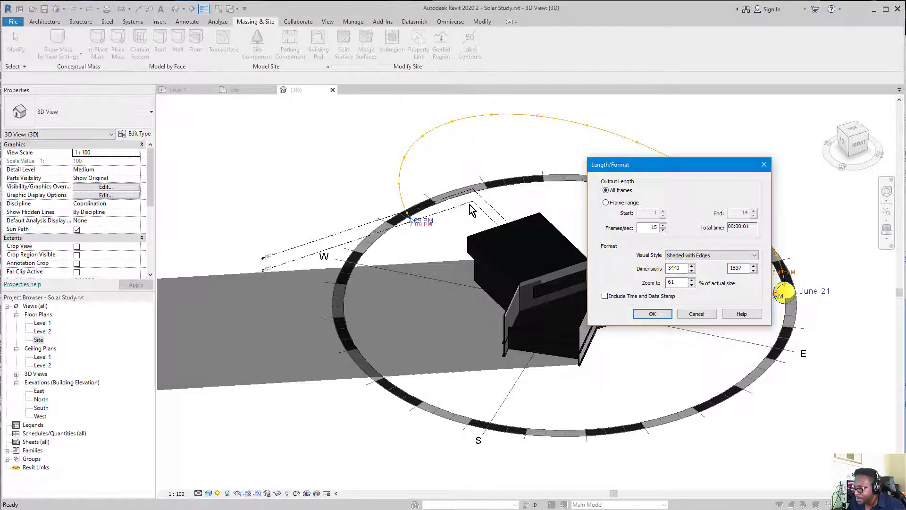
{"action": "left_click", "coordinate": [622, 298]}
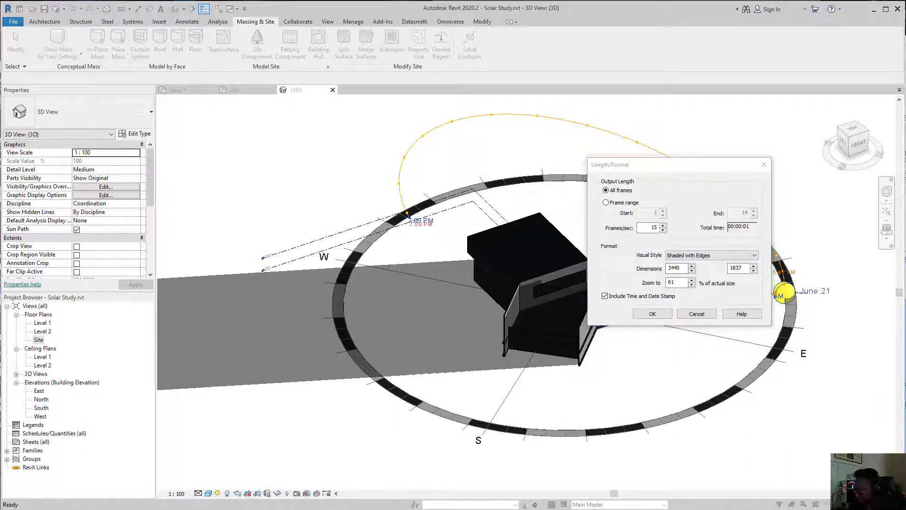
{"action": "left_click", "coordinate": [658, 315]}
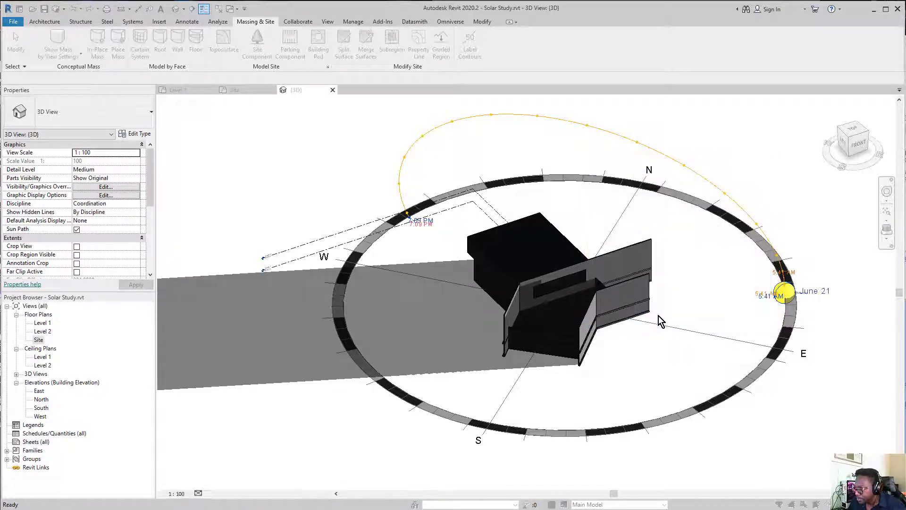
- Remove the {3D} suffix from the animation's file name and save it as an AVI file on the Desktop
{"action": "left_click", "coordinate": [323, 357]}
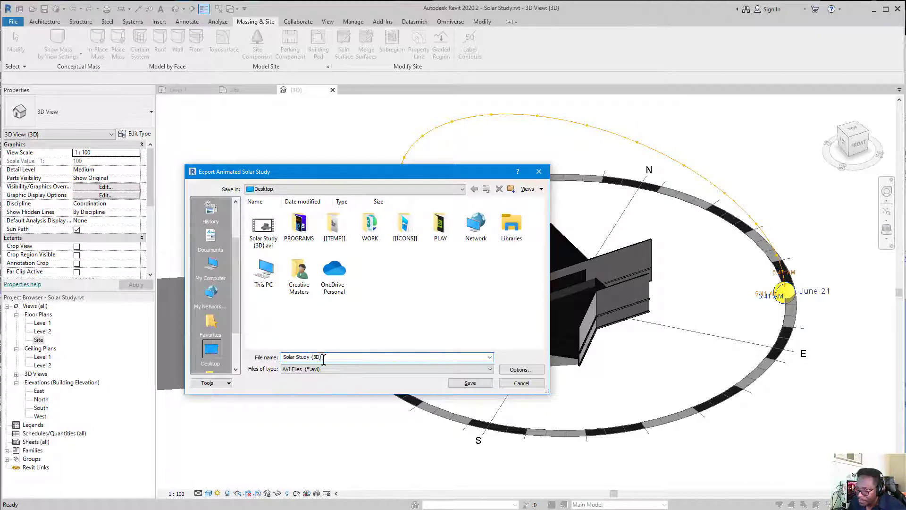
{"action": "left_click", "coordinate": [330, 358]}
{"action": "key", "text": "BackSpace"}
{"action": "key", "text": "BackSpace"}
{"action": "key", "text": "BackSpace"}
{"action": "key", "text": "BackSpace"}
{"action": "key", "text": "BackSpace"}
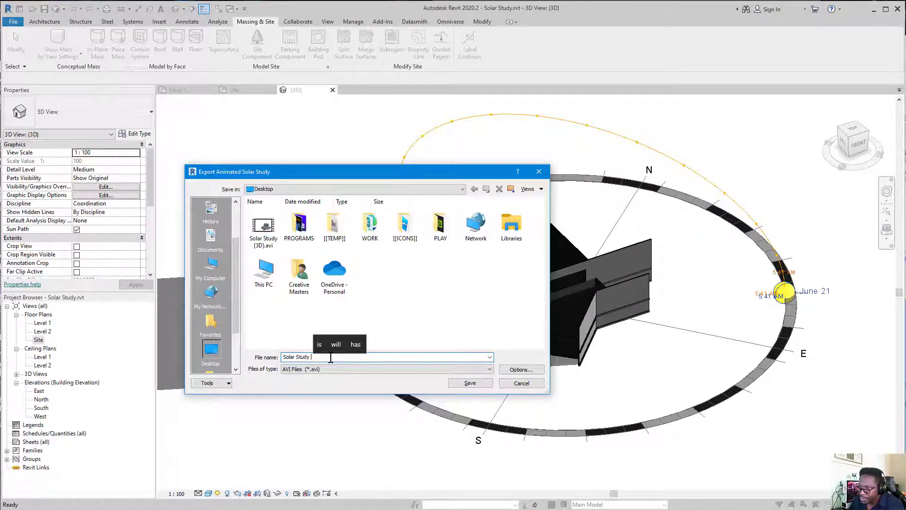
{"action": "key", "text": "Return"}
- Set the video compressor to Microsoft Video 1 and run the animation export
{"action": "left_click", "coordinate": [719, 297]}
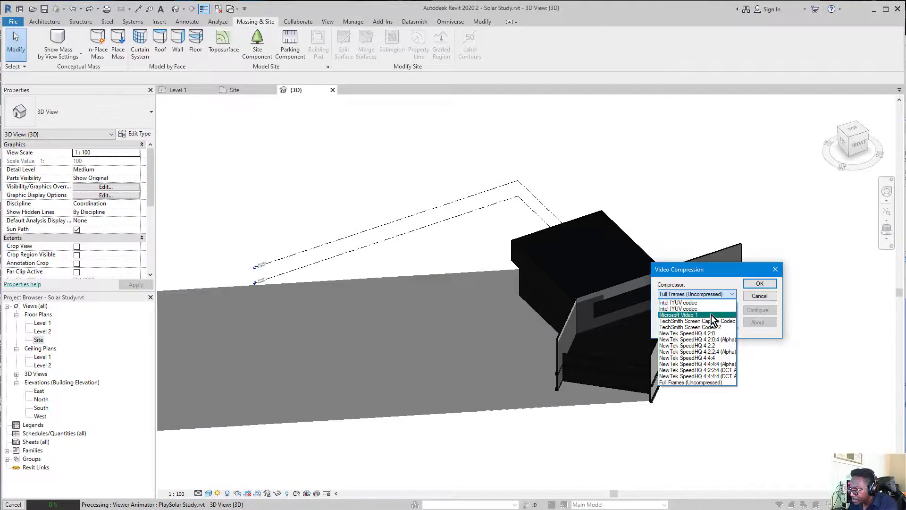
{"action": "left_click", "coordinate": [677, 315]}
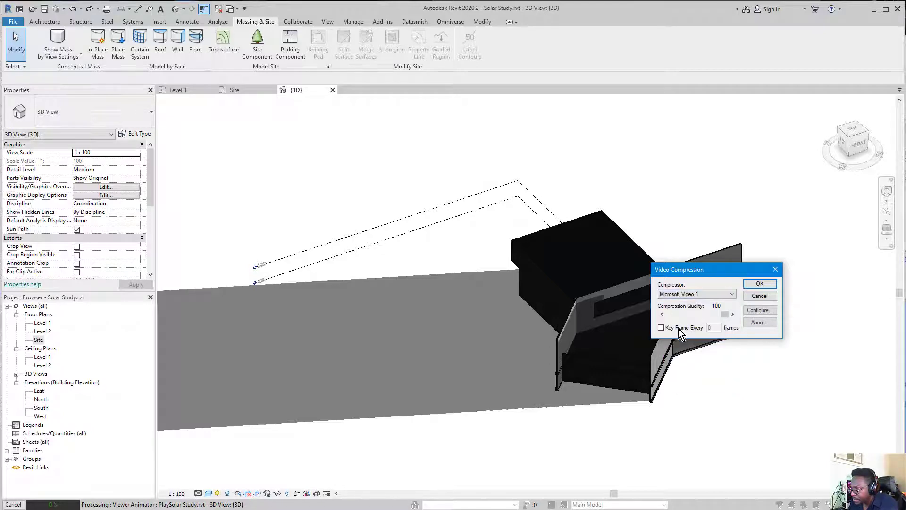
{"action": "left_click", "coordinate": [758, 284]}
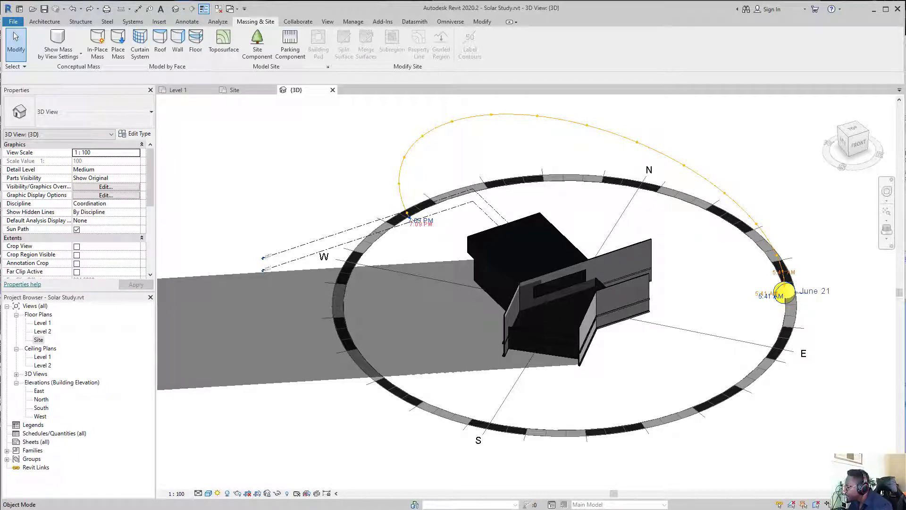
- Switch to the Desktop folder and the media player to watch the exported solar study video
{"action": "left_click_drag", "start_coordinate": [905, 105], "coordinate": [711, 102]}
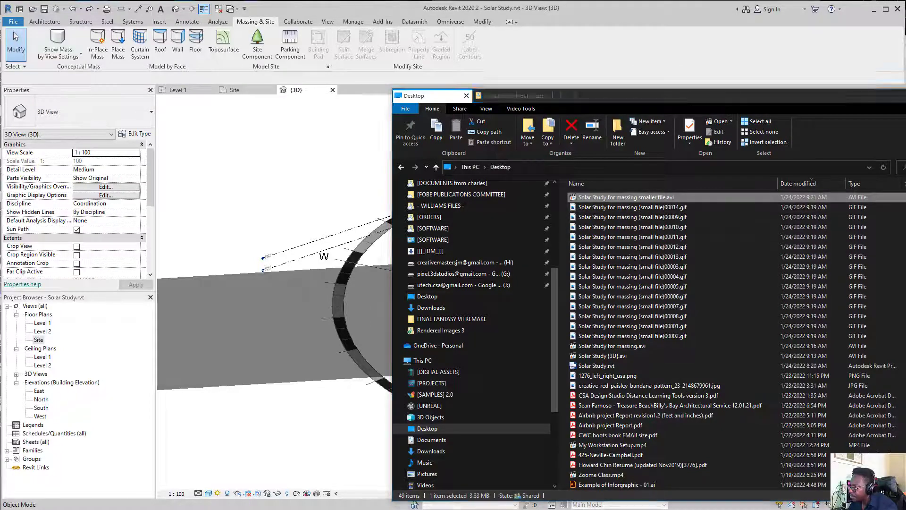
{"action": "left_click_drag", "start_coordinate": [905, 137], "coordinate": [420, 29]}
{"action": "left_click", "coordinate": [795, 97]}
{"action": "left_click", "coordinate": [778, 43]}
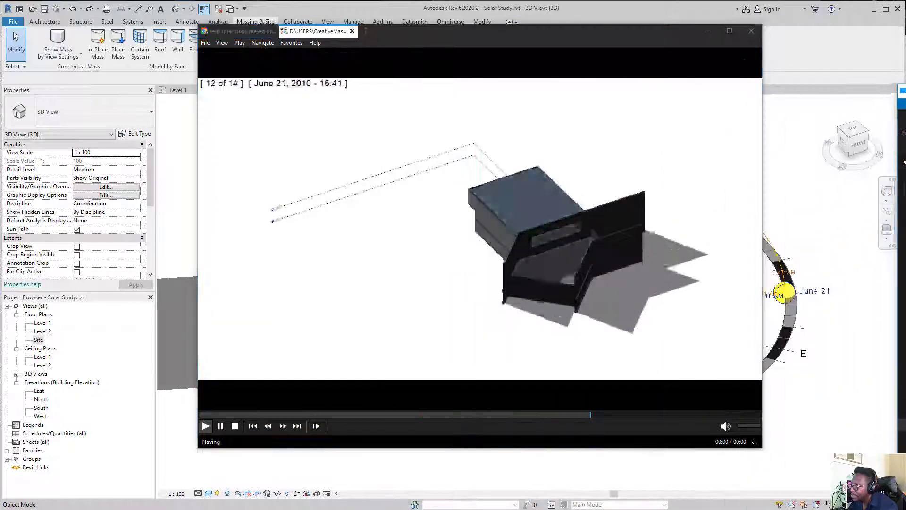